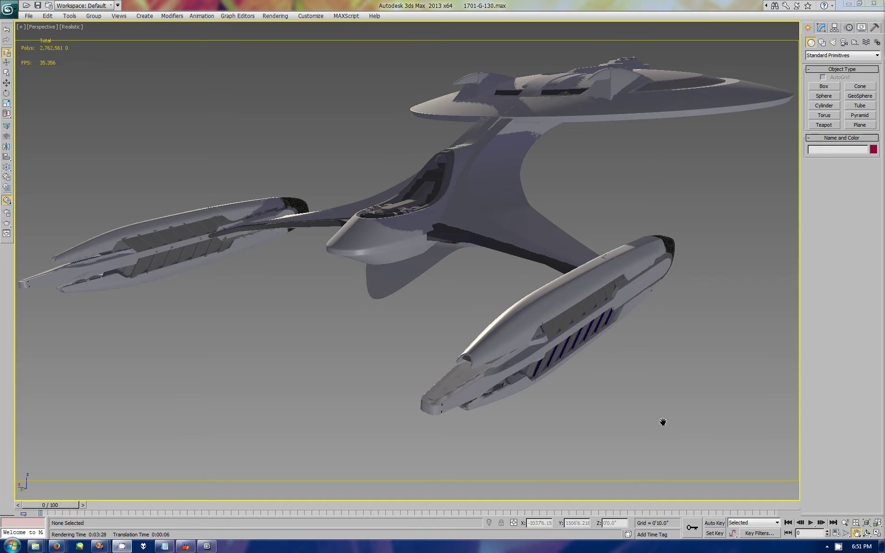
Step: Select the bridge deck superstructure and maximize the side view, panned along the hull
{"action": "key", "text": "ctrl+r"}
{"action": "mouse_move", "coordinate": [480, 183]}
{"action": "left_mouse_down"}
{"action": "mouse_move", "coordinate": [509, 259]}
{"action": "mouse_move", "coordinate": [466, 263]}
{"action": "mouse_move", "coordinate": [474, 267]}
{"action": "left_mouse_up"}
{"action": "key", "text": "w"}
{"action": "left_click", "coordinate": [510, 322]}
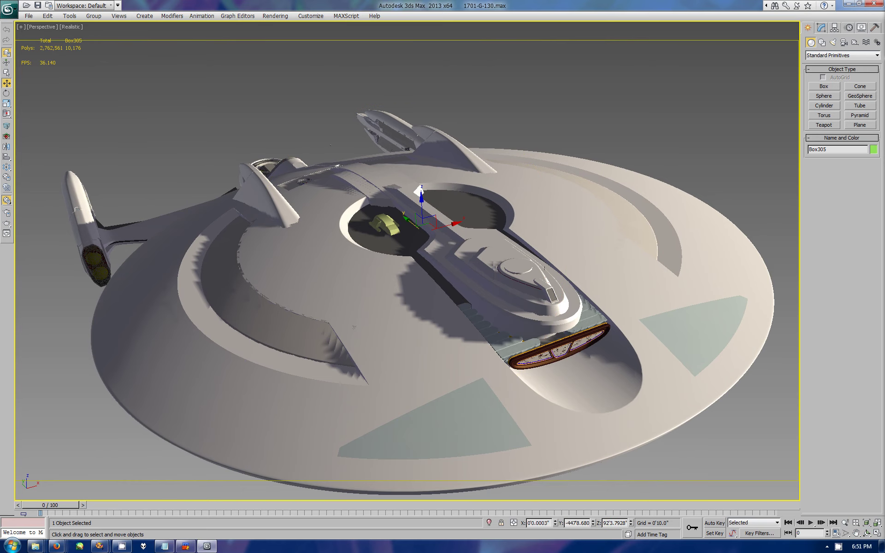
{"action": "key", "text": "alt+w"}
{"action": "middle_click", "coordinate": [286, 415]}
{"action": "key", "text": "alt+w"}
{"action": "left_click_drag", "start_coordinate": [562, 341], "coordinate": [783, 343]}
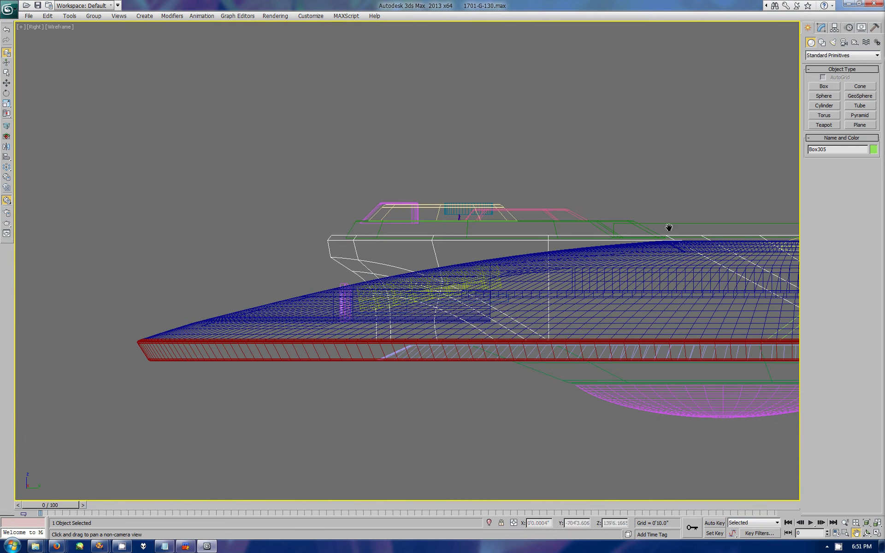
Step: Select the bridge deck's front corner vertices in vertex mode, then exit vertex editing
{"action": "left_click", "coordinate": [822, 27]}
{"action": "key", "text": "1"}
{"action": "mouse_move", "coordinate": [339, 249]}
{"action": "left_mouse_down"}
{"action": "mouse_move", "coordinate": [388, 266]}
{"action": "mouse_move", "coordinate": [345, 259]}
{"action": "left_mouse_up"}
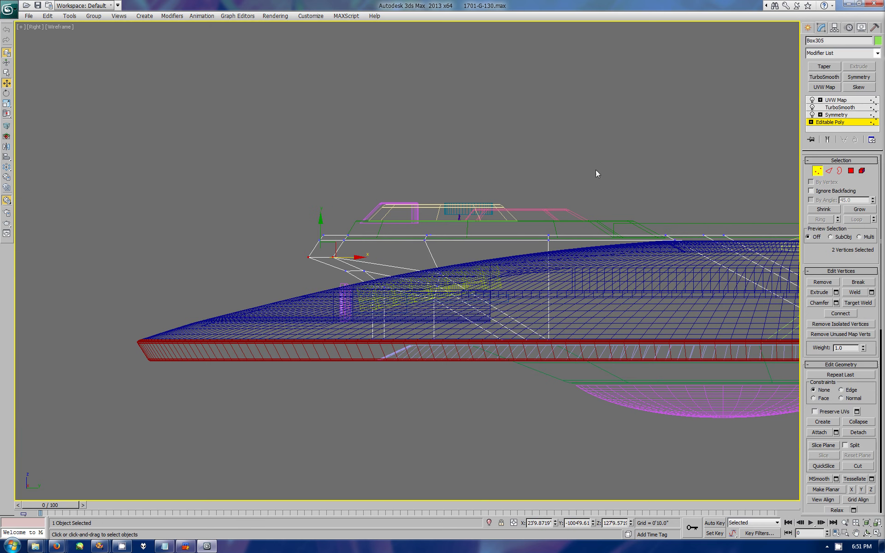
{"action": "left_click", "coordinate": [807, 27]}
Step: Orbit the maximized perspective view to see the saucer edge-on
{"action": "key", "text": "alt+w"}
{"action": "middle_click_drag", "start_coordinate": [603, 383], "coordinate": [635, 391], "text": "alt"}
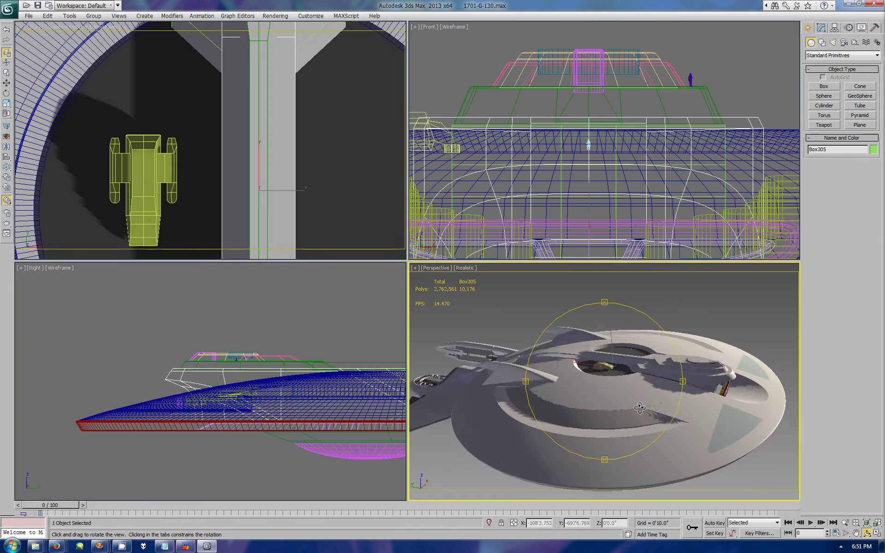
{"action": "left_click_drag", "start_coordinate": [636, 391], "coordinate": [636, 374]}
{"action": "key", "text": "alt+w"}
{"action": "mouse_move", "coordinate": [450, 313]}
{"action": "left_mouse_down"}
{"action": "mouse_move", "coordinate": [383, 306]}
{"action": "mouse_move", "coordinate": [397, 283]}
{"action": "left_mouse_up"}
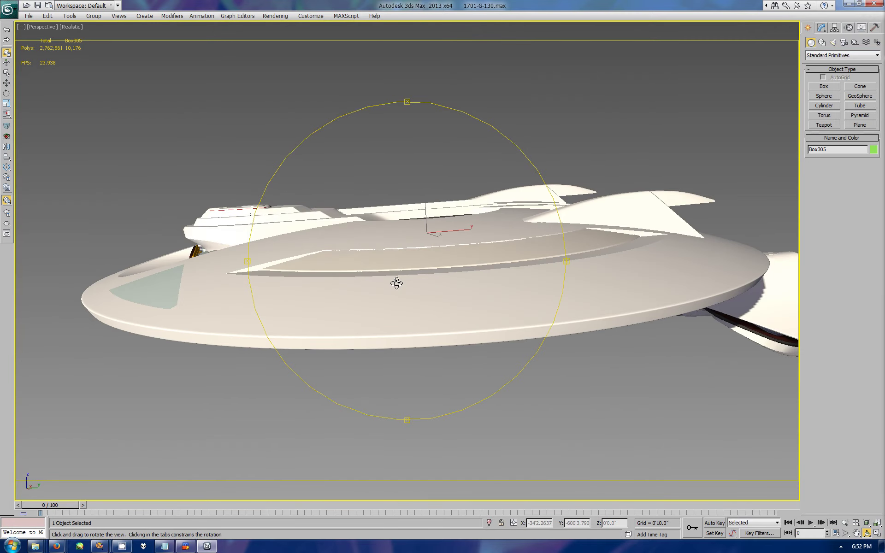
Step: Jot 'dunno.' in a text note, then orbit the scene toward the engineering hull
{"action": "key", "text": "F11"}
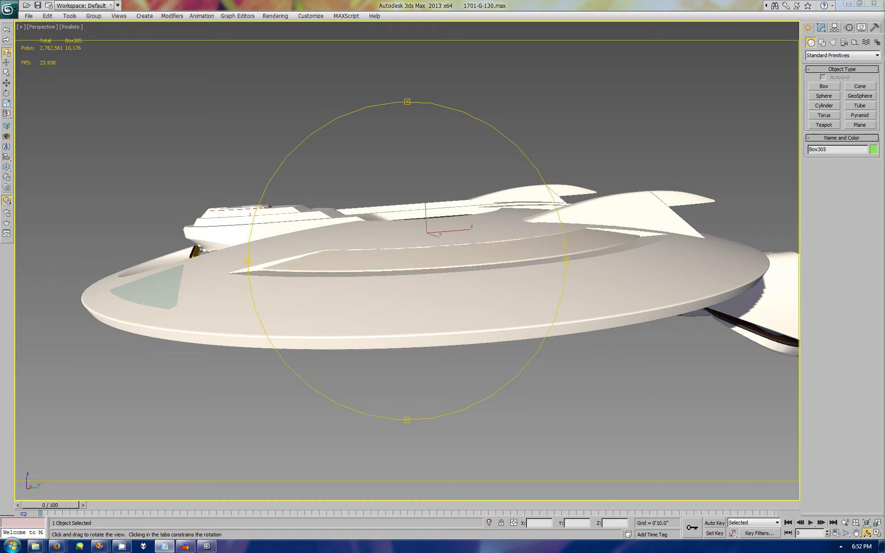
{"action": "type", "text": "dunno."}
{"action": "left_click", "coordinate": [509, 330]}
{"action": "mouse_move", "coordinate": [510, 330]}
{"action": "left_mouse_down"}
{"action": "mouse_move", "coordinate": [423, 310]}
{"action": "mouse_move", "coordinate": [411, 340]}
{"action": "mouse_move", "coordinate": [388, 280]}
{"action": "mouse_move", "coordinate": [358, 261]}
{"action": "mouse_move", "coordinate": [296, 282]}
{"action": "mouse_move", "coordinate": [387, 286]}
{"action": "mouse_move", "coordinate": [418, 306]}
{"action": "mouse_move", "coordinate": [428, 295]}
{"action": "left_mouse_up"}
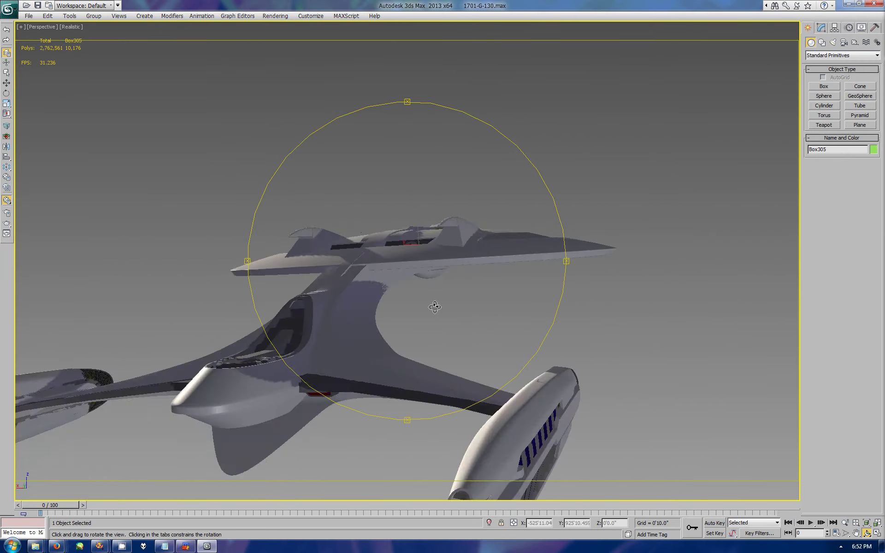
Step: Zoom to the cockpit piece and hide its seats and interior parts
{"action": "key", "text": "w"}
{"action": "left_click", "coordinate": [507, 323]}
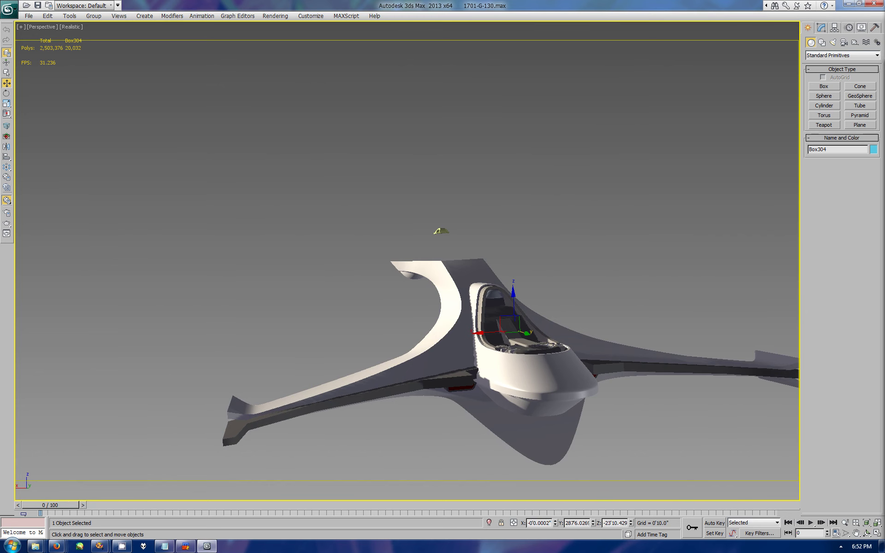
{"action": "key", "text": "z"}
{"action": "key", "text": "alt+w"}
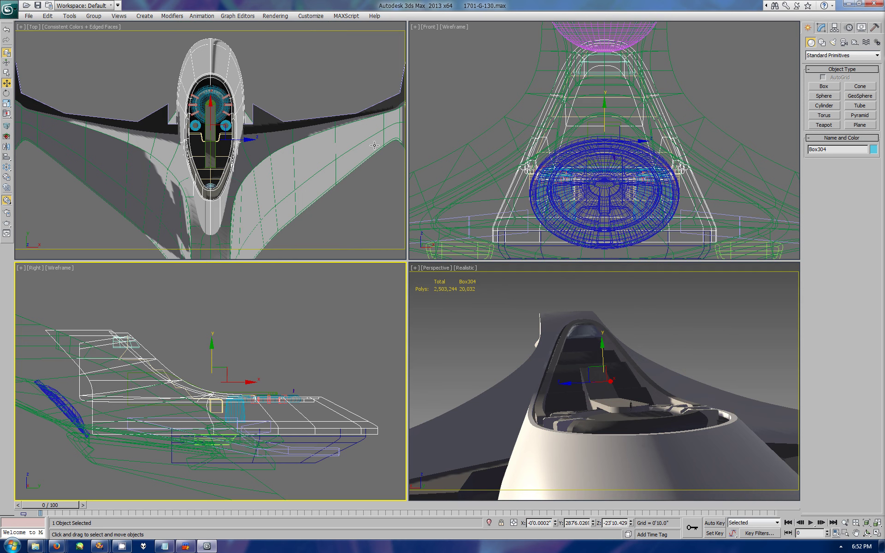
{"action": "left_click", "coordinate": [218, 412]}
{"action": "left_click_drag", "start_coordinate": [134, 343], "coordinate": [135, 347]}
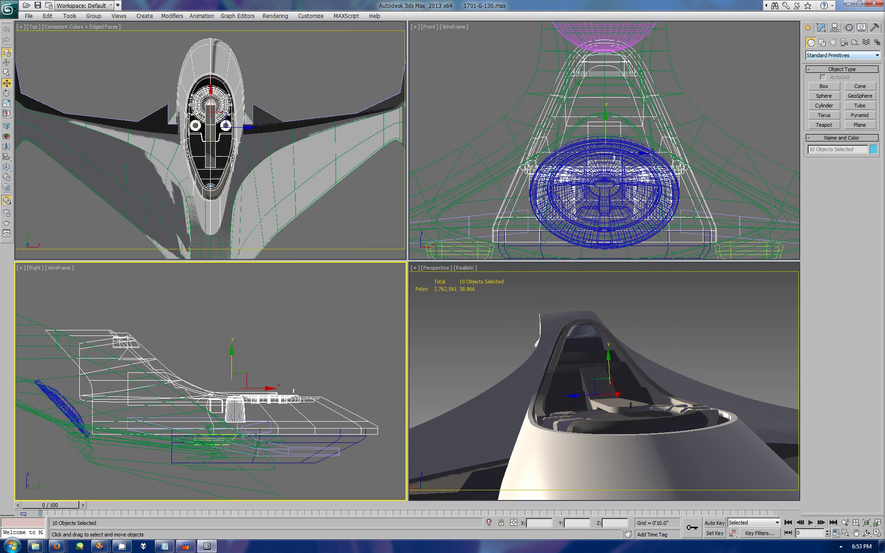
{"action": "key", "text": "Delete"}
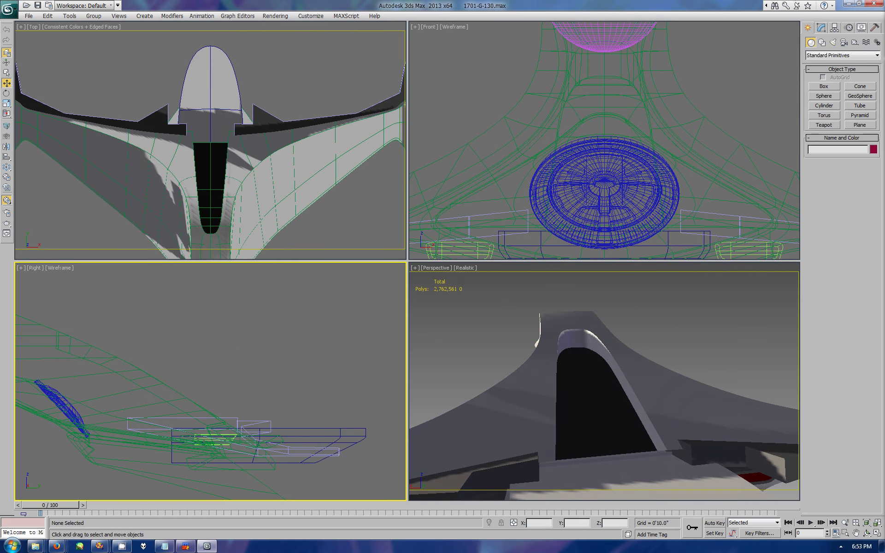
Step: Rename the layer 'butt' in the layer list while stray keystrokes trigger hotkeys
{"action": "key", "text": "0"}
{"action": "key", "text": "q"}
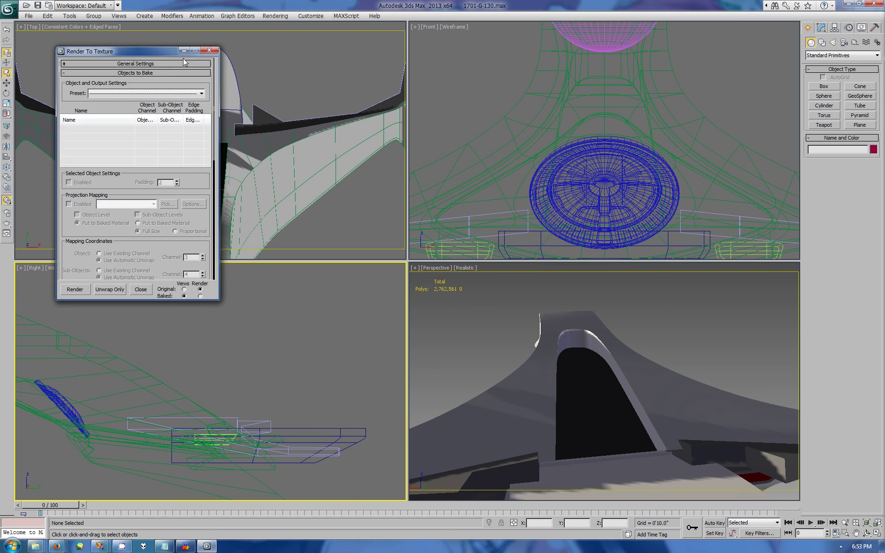
{"action": "key", "text": "0"}
{"action": "key", "text": "0"}
{"action": "type", "text": "0"}
{"action": "type", "text": "fucki"}
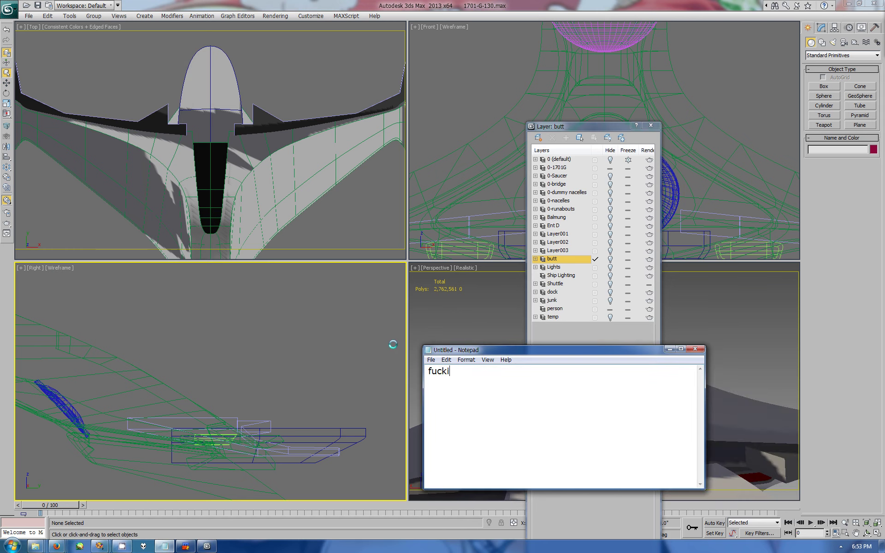
{"action": "type", "text": "ng hate this."}
{"action": "left_click", "coordinate": [566, 259]}
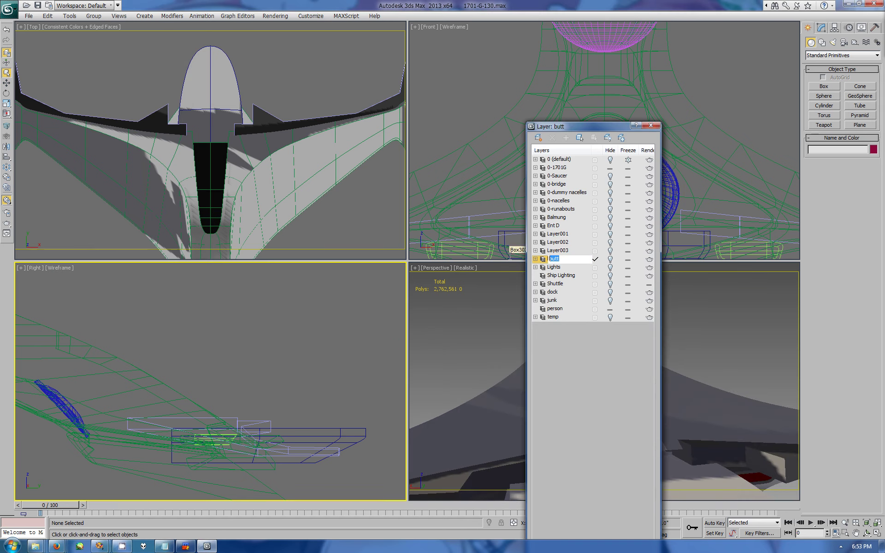
{"action": "type", "text": "0"}
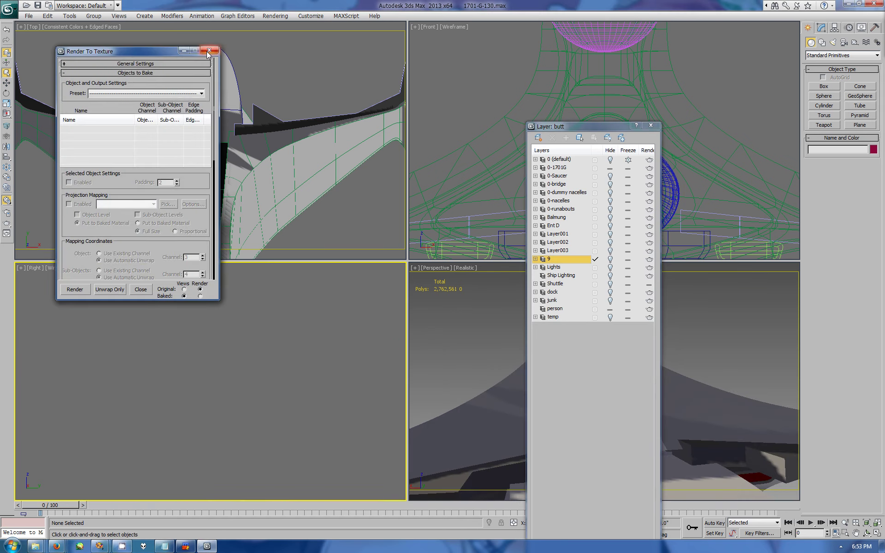
{"action": "type", "text": "00"}
{"action": "key", "text": "alt+Tab"}
Step: Write a Notepad complaint that typing in the layer field triggers hotkeys, requiring a restart
{"action": "key", "text": "ctrl+a"}
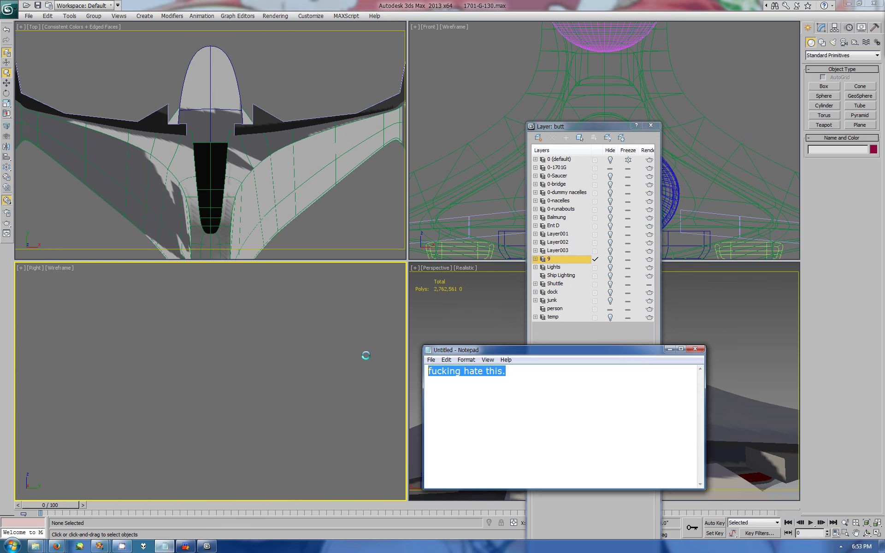
{"action": "type", "text": "dunno what causes it but I try to t"}
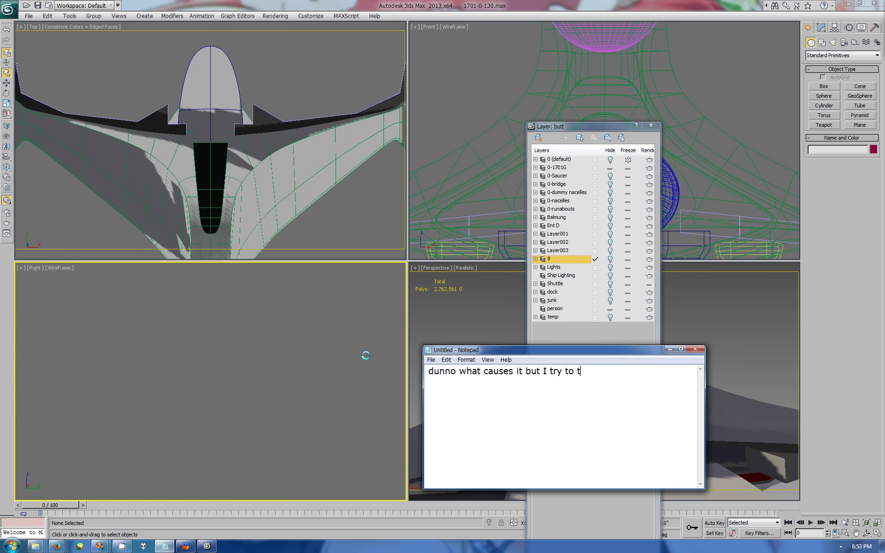
{"action": "type", "text": "ype in the layer field and it hotkeys cr"}
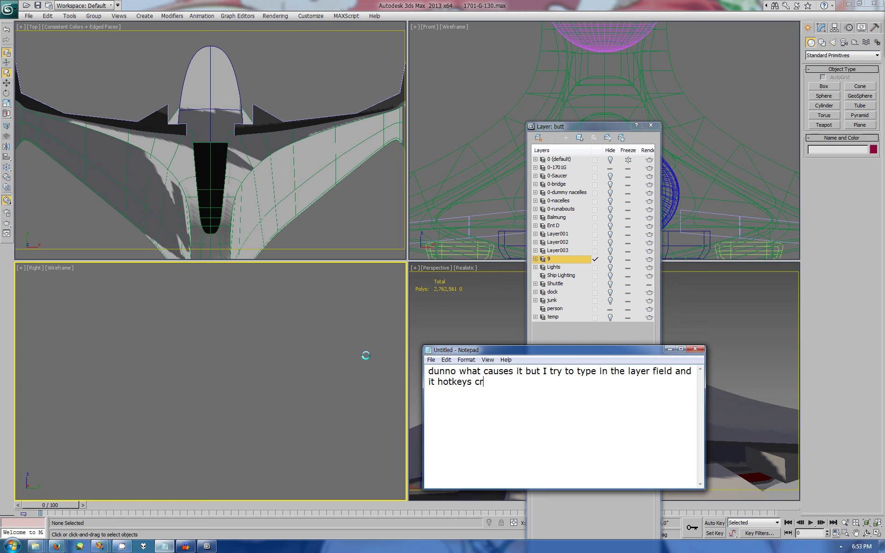
{"action": "type", "text": "ap. not so bad in PS or"}
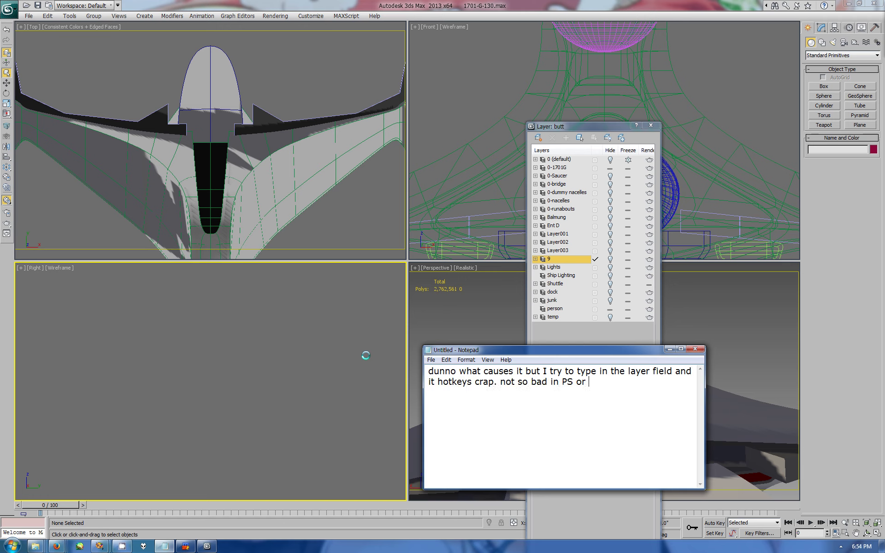
{"action": "type", "text": " other apps but a 3d app it could do erepatra"}
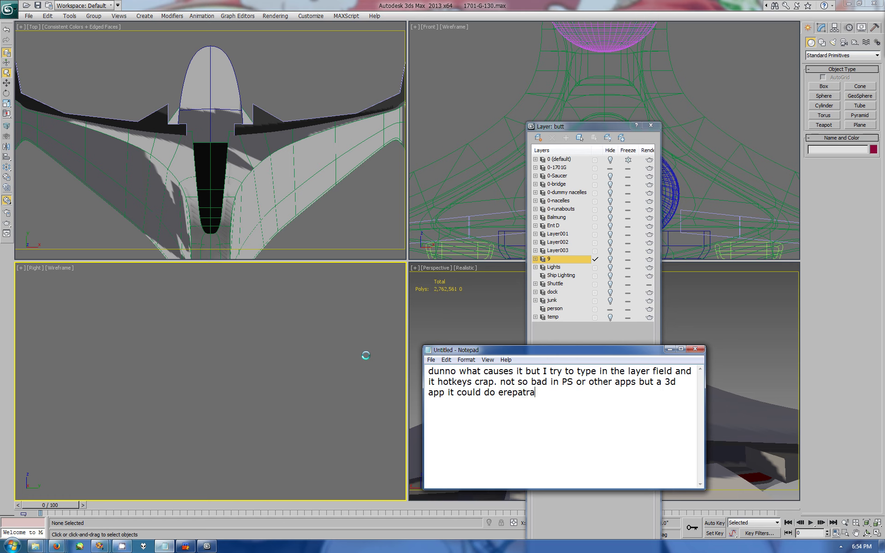
{"action": "type", "text": "ble damage to things and cause shit to go"}
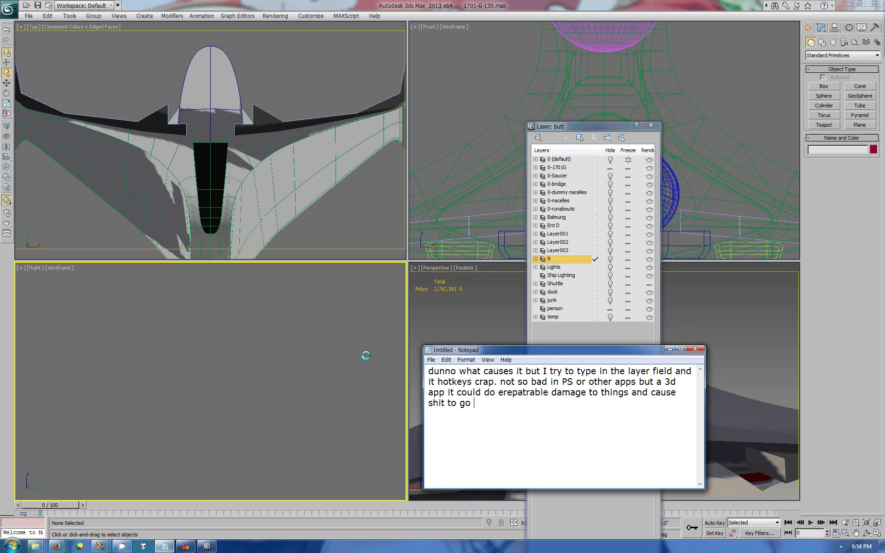
{"action": "type", "text": " all whck due to the billion"}
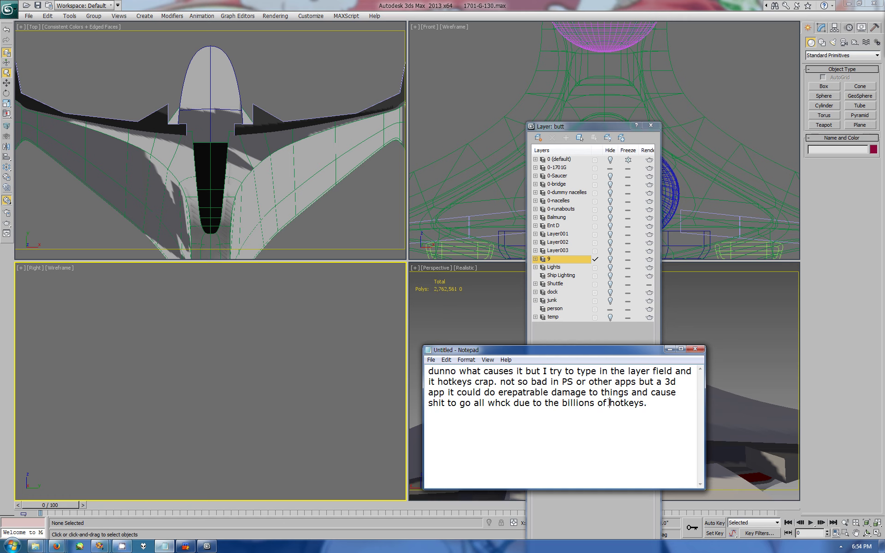
{"action": "type", "text": "s of single key"}
{"action": "left_click", "coordinate": [500, 426]}
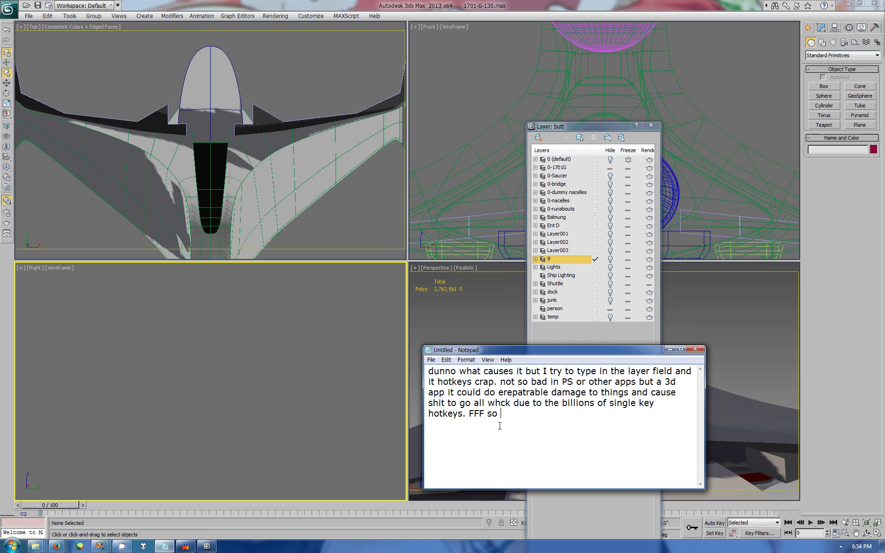
{"action": "type", "text": "gotta fing restart the app."}
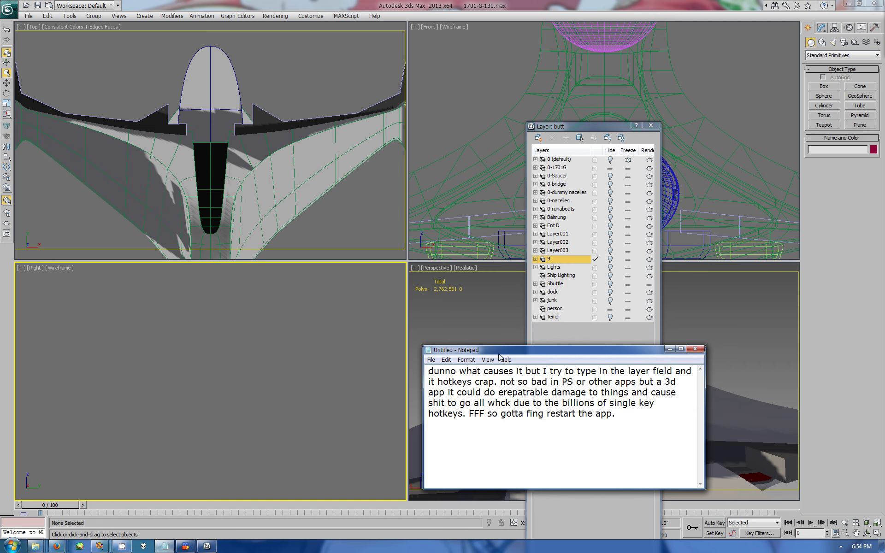
Step: Back in Max, clone the cockpit interior object Box465 and maximize the side view
{"action": "key", "text": "alt+Tab"}
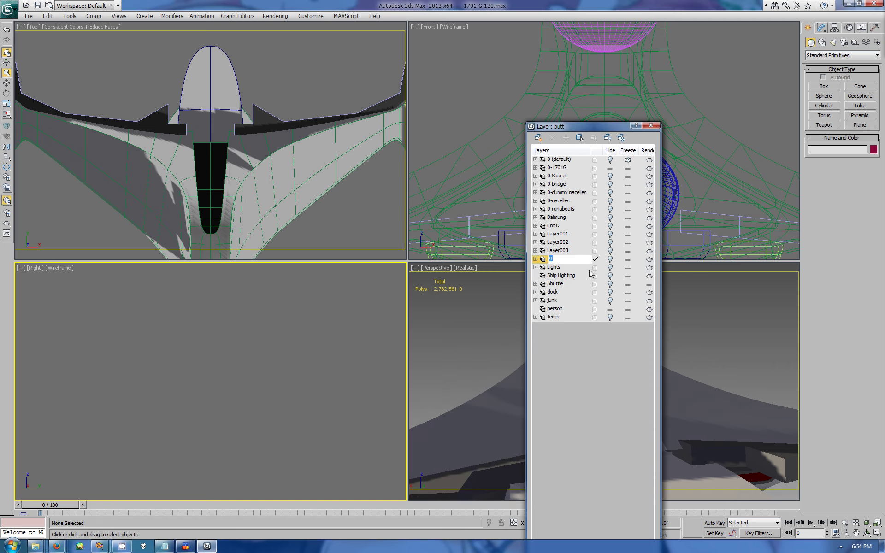
{"action": "left_click_drag", "start_coordinate": [544, 126], "coordinate": [884, 107]}
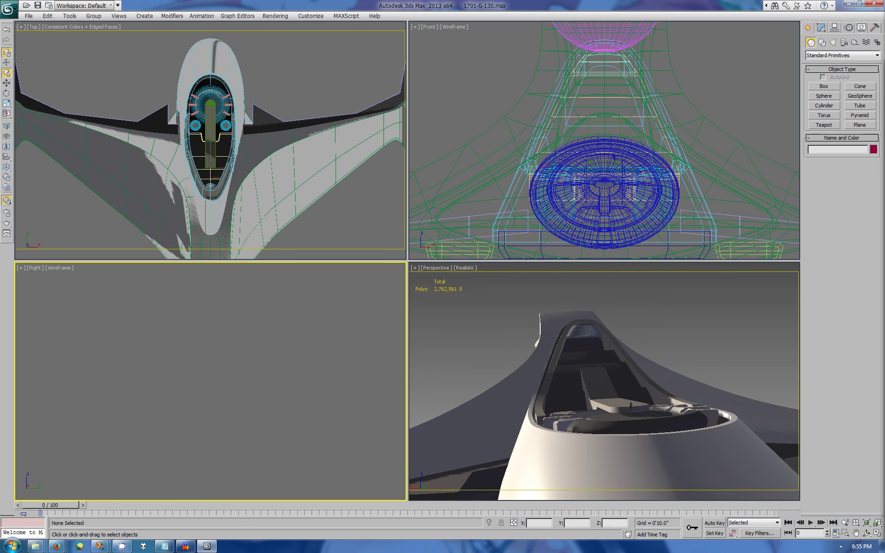
{"action": "left_click", "coordinate": [604, 378]}
{"action": "key", "text": "ctrl+v"}
{"action": "key", "text": "Return"}
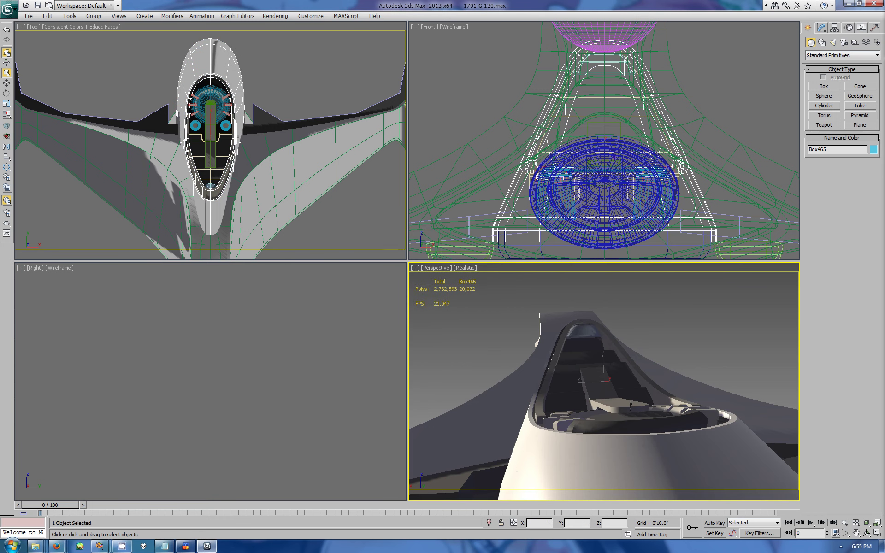
{"action": "right_click", "coordinate": [290, 414]}
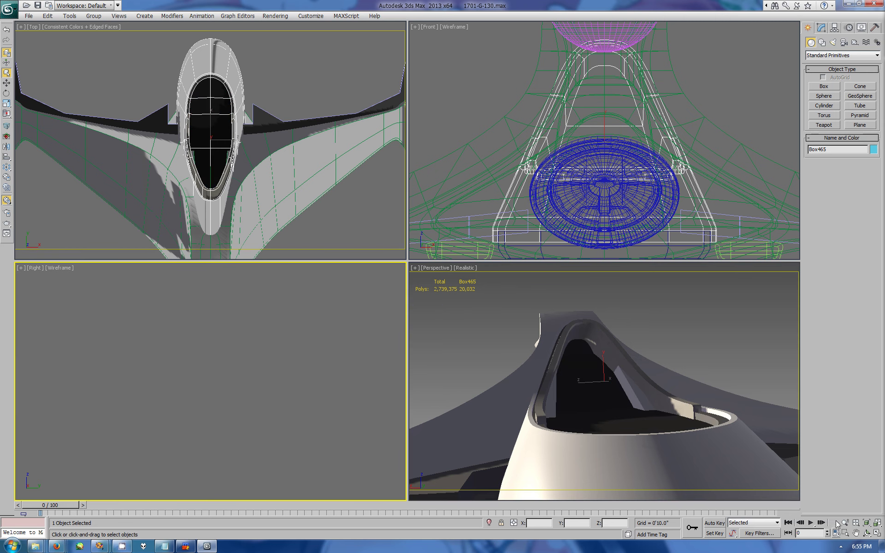
{"action": "key", "text": "alt+w"}
Step: Select the superstructure's middle deck vertices on its base Editable Poly mesh
{"action": "middle_click_drag", "start_coordinate": [640, 101], "coordinate": [685, 141]}
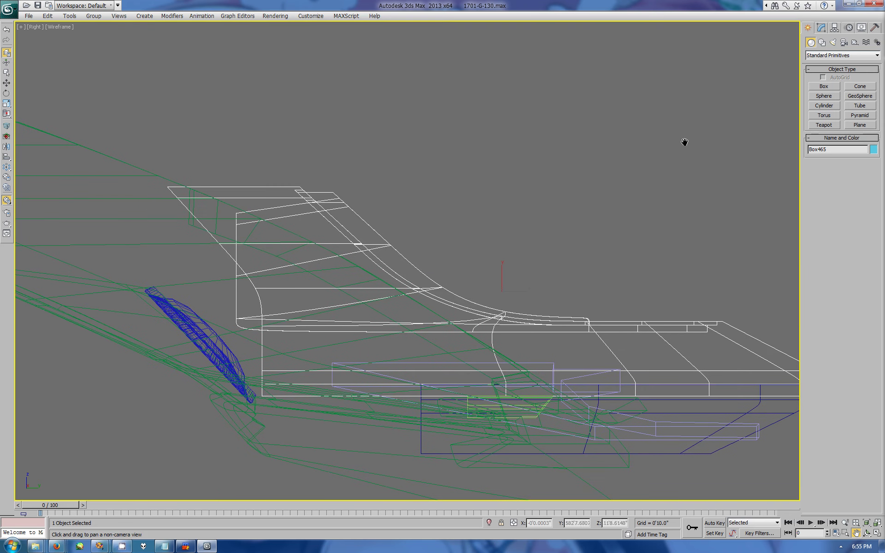
{"action": "left_click", "coordinate": [821, 28]}
{"action": "left_click", "coordinate": [830, 122]}
{"action": "key", "text": "1"}
{"action": "left_click_drag", "start_coordinate": [231, 216], "coordinate": [467, 310]}
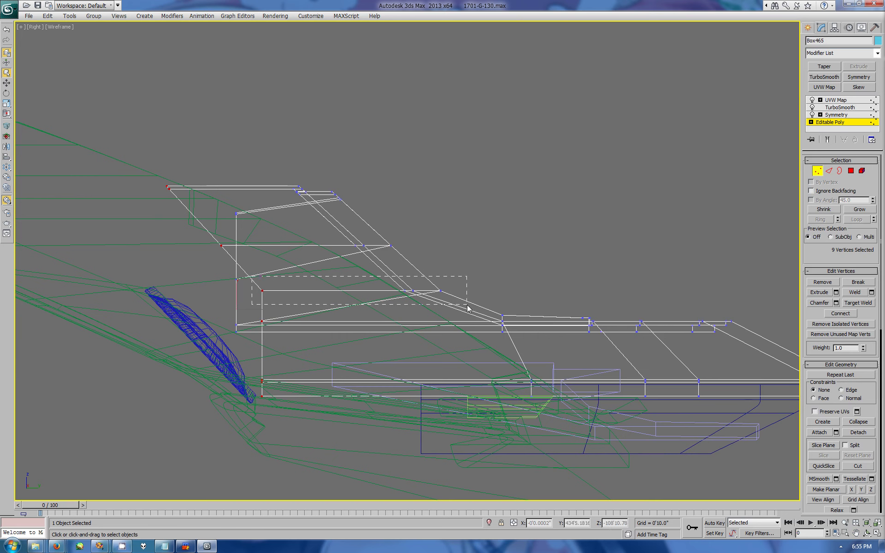
{"action": "left_click_drag", "start_coordinate": [384, 279], "coordinate": [454, 305]}
Step: Move the deck-edge, front column and top corner vertices left and the rear column right
{"action": "key", "text": "w"}
{"action": "left_click", "coordinate": [391, 245]}
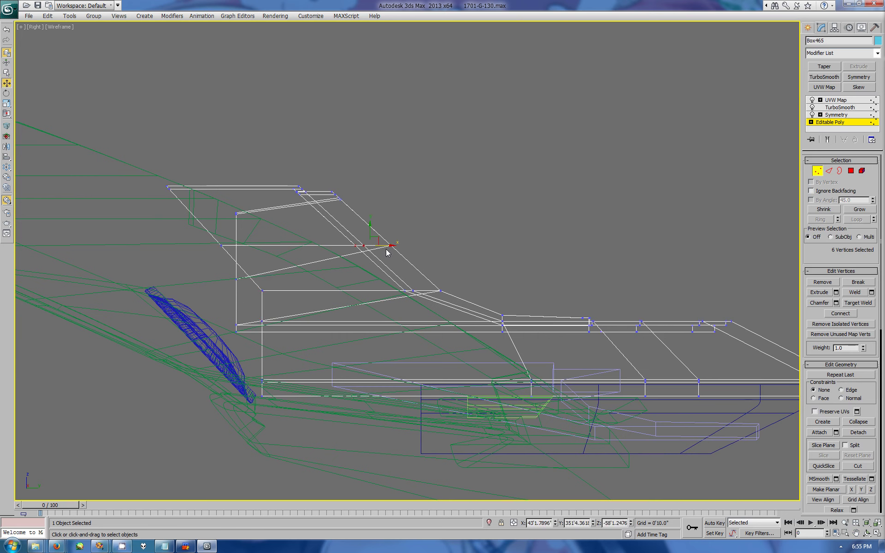
{"action": "left_click_drag", "start_coordinate": [389, 246], "coordinate": [355, 249]}
{"action": "left_click_drag", "start_coordinate": [222, 203], "coordinate": [251, 336]}
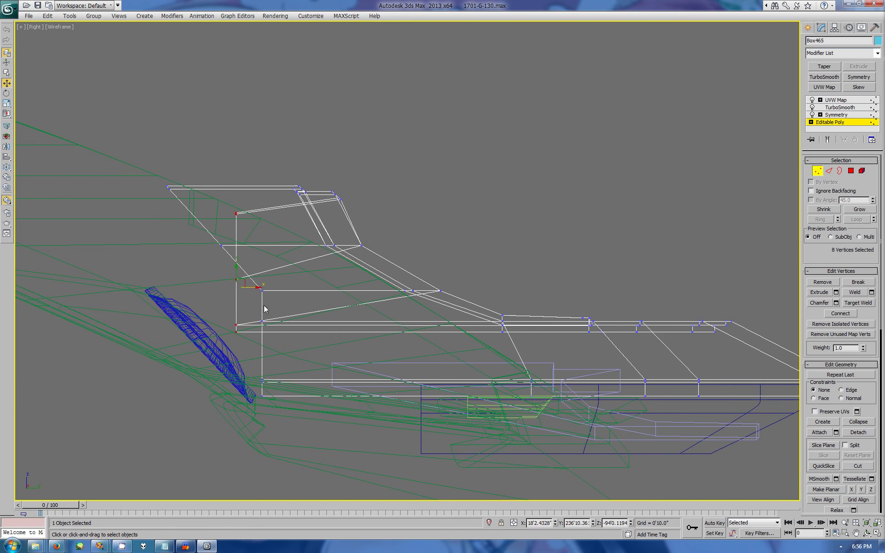
{"action": "left_click_drag", "start_coordinate": [256, 287], "coordinate": [186, 287]}
{"action": "mouse_move", "coordinate": [291, 182]}
{"action": "left_mouse_down"}
{"action": "mouse_move", "coordinate": [346, 205]}
{"action": "mouse_move", "coordinate": [239, 191]}
{"action": "left_mouse_up"}
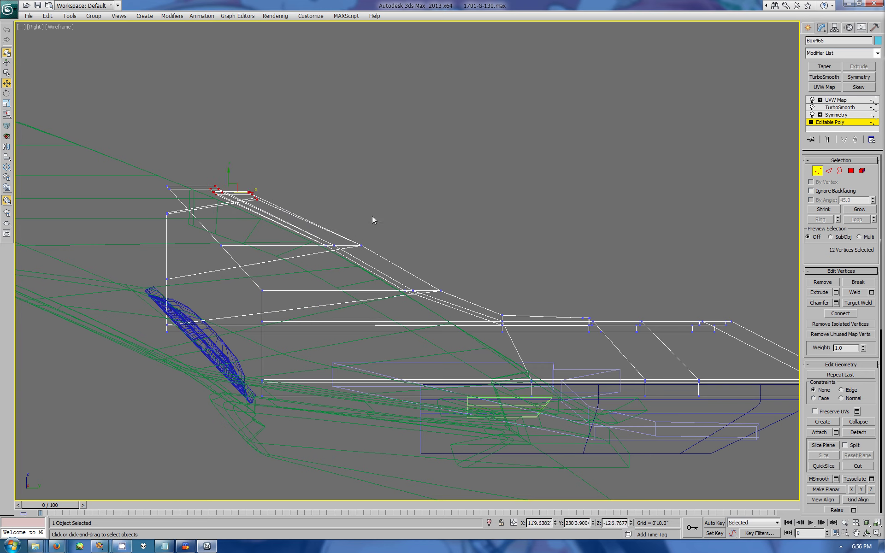
{"action": "left_click_drag", "start_coordinate": [510, 358], "coordinate": [520, 323]}
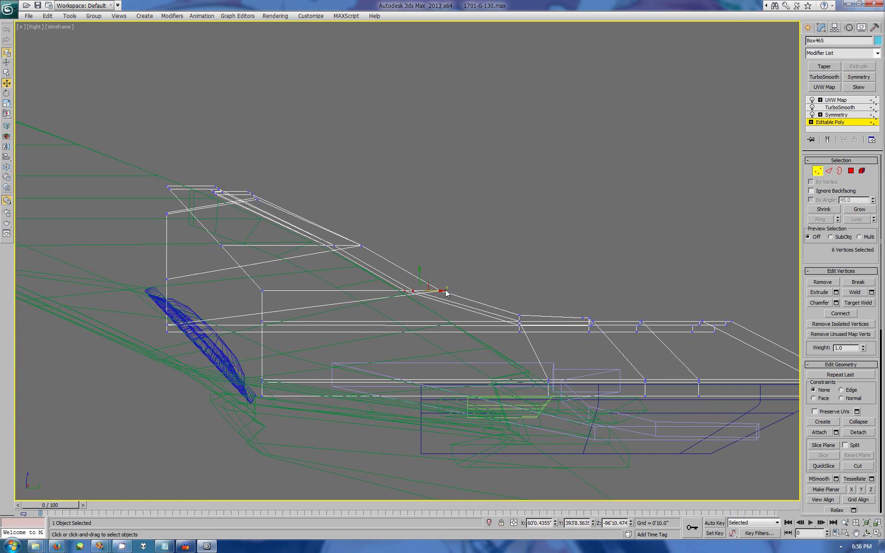
{"action": "left_click_drag", "start_coordinate": [401, 278], "coordinate": [454, 302]}
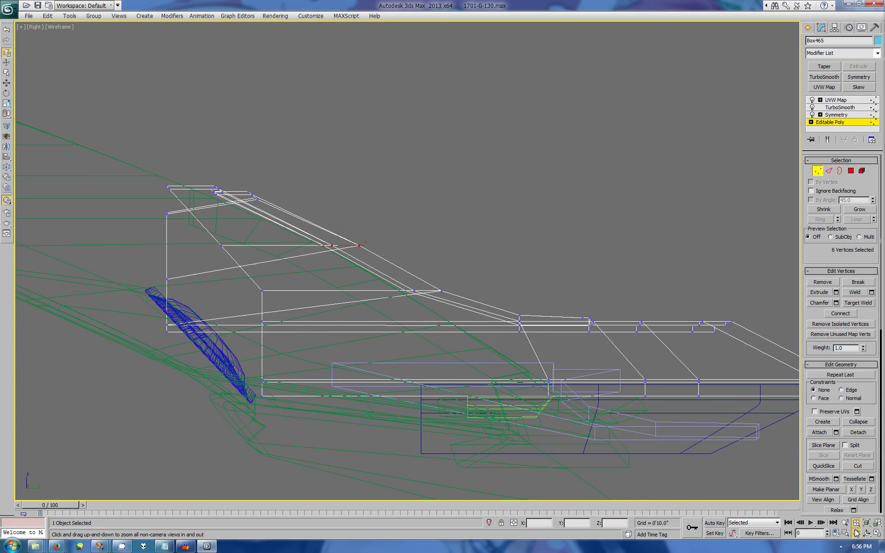
Step: Zoom in and shift the top deck vertices slightly left
{"action": "scroll", "coordinate": [263, 209], "scroll_direction": "up", "scroll_amount": 5}
{"action": "middle_click_drag", "start_coordinate": [262, 209], "coordinate": [458, 272]}
{"action": "mouse_move", "coordinate": [459, 251]}
{"action": "left_mouse_down"}
{"action": "mouse_move", "coordinate": [462, 240]}
{"action": "mouse_move", "coordinate": [471, 251]}
{"action": "left_mouse_up"}
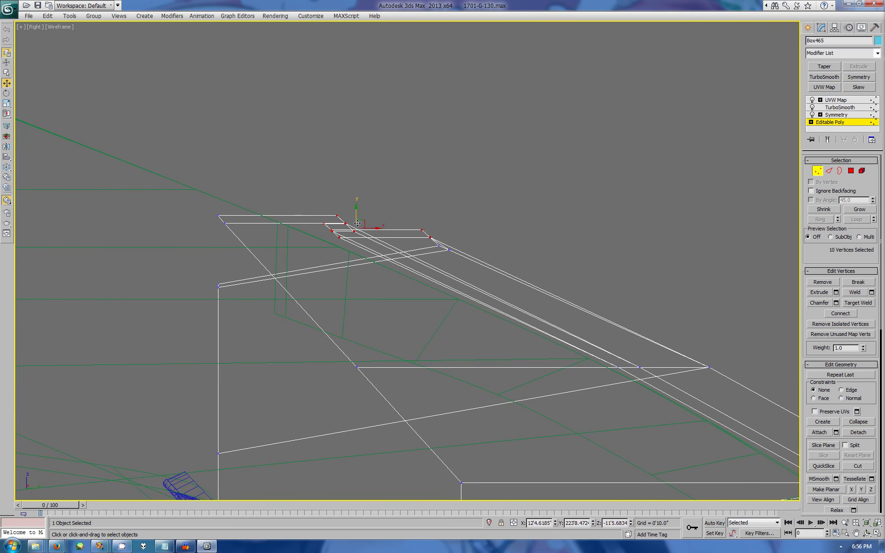
{"action": "left_click_drag", "start_coordinate": [379, 228], "coordinate": [273, 190]}
{"action": "key", "text": "ctrl+z"}
{"action": "key", "text": "ctrl+z"}
{"action": "left_click_drag", "start_coordinate": [335, 219], "coordinate": [329, 220]}
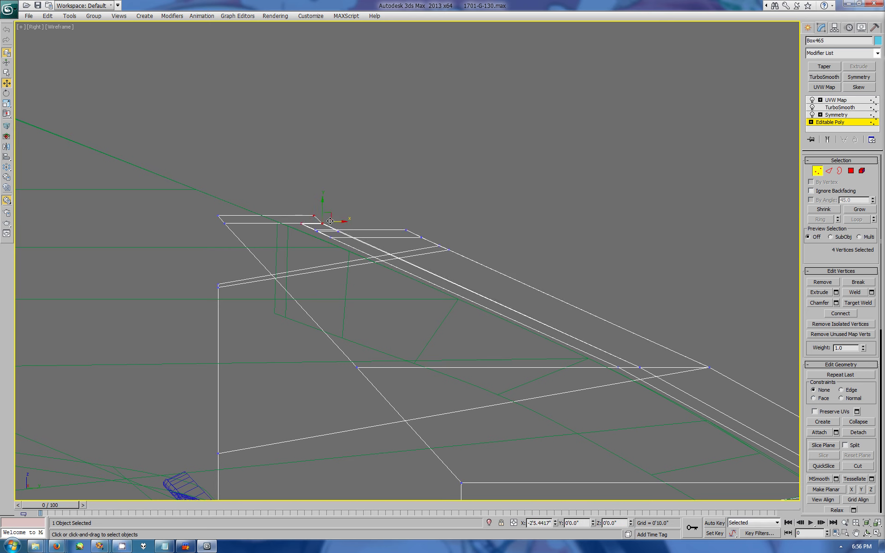
Step: Exit vertex editing, restore four views and orbit the smoothed ship
{"action": "left_click", "coordinate": [808, 27]}
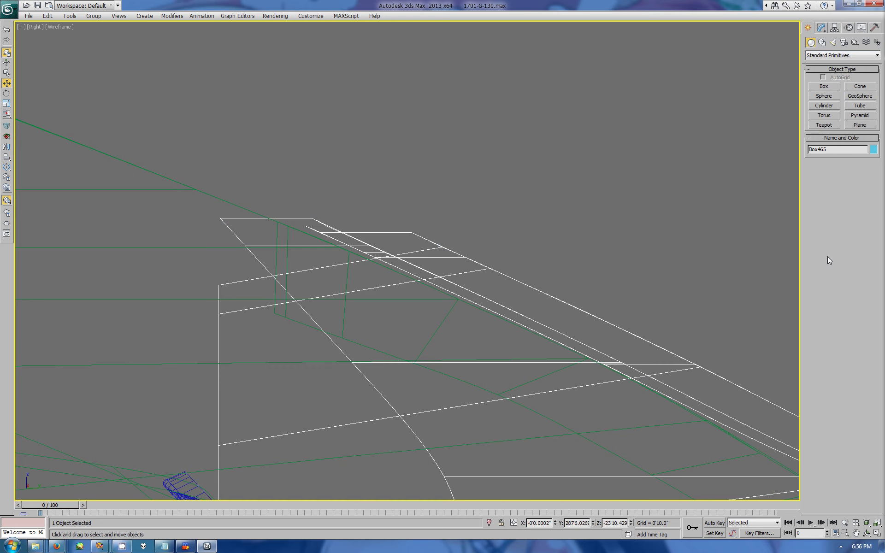
{"action": "left_click", "coordinate": [867, 522]}
{"action": "left_click", "coordinate": [867, 534]}
{"action": "mouse_move", "coordinate": [600, 378]}
{"action": "left_mouse_down"}
{"action": "mouse_move", "coordinate": [691, 404]}
{"action": "mouse_move", "coordinate": [591, 389]}
{"action": "mouse_move", "coordinate": [599, 401]}
{"action": "mouse_move", "coordinate": [594, 391]}
{"action": "mouse_move", "coordinate": [655, 407]}
{"action": "mouse_move", "coordinate": [682, 369]}
{"action": "left_mouse_up"}
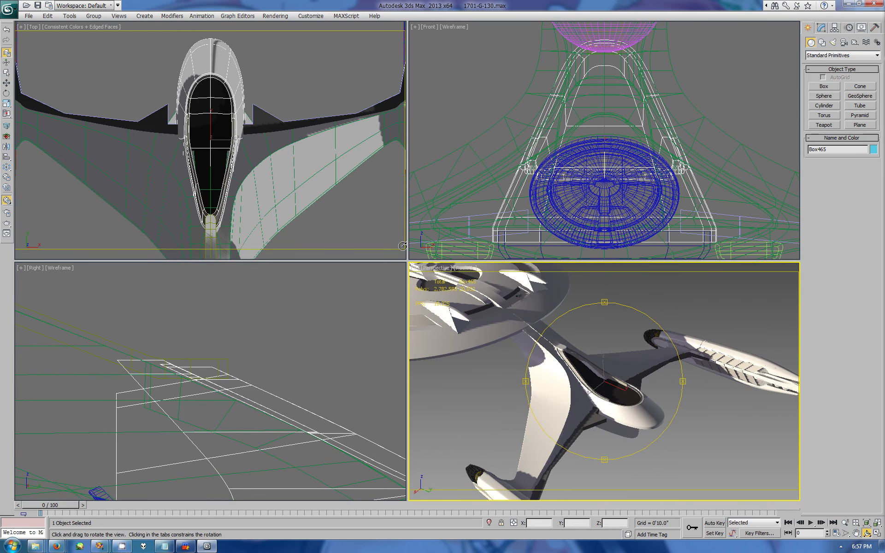
Step: In the maximized side view, select the superstructure's sloped-edge, top and middle vertices
{"action": "left_click_drag", "start_coordinate": [600, 369], "coordinate": [652, 343]}
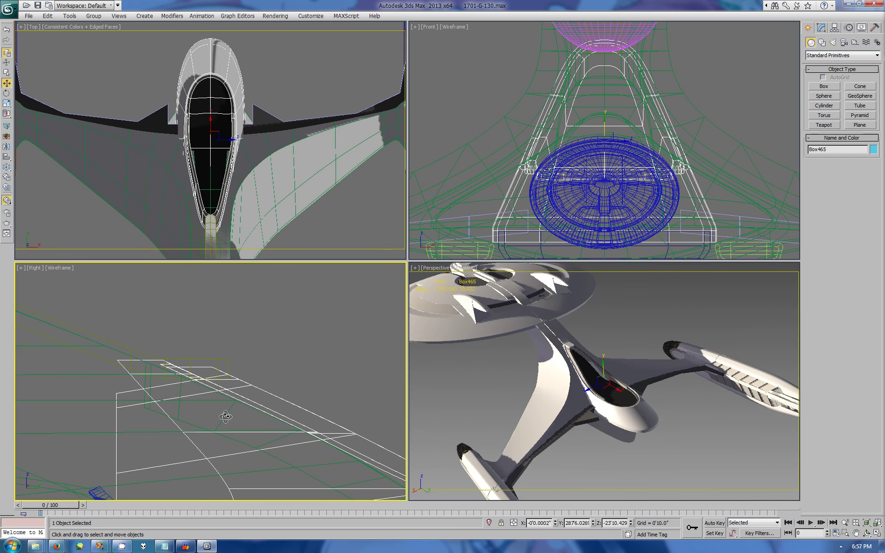
{"action": "right_click", "coordinate": [226, 417]}
{"action": "left_click", "coordinate": [878, 534]}
{"action": "left_click", "coordinate": [821, 27]}
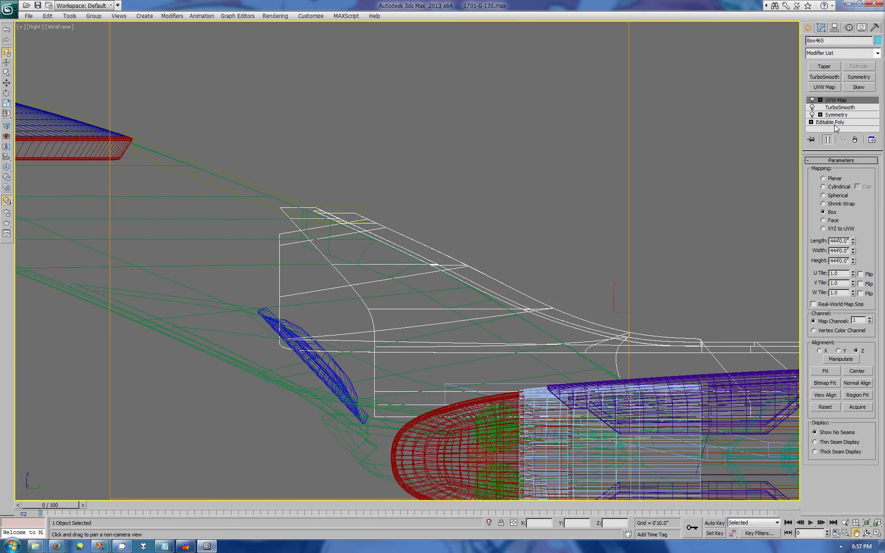
{"action": "key", "text": "1"}
{"action": "left_click_drag", "start_coordinate": [416, 284], "coordinate": [416, 284]}
{"action": "left_click_drag", "start_coordinate": [551, 289], "coordinate": [484, 318]}
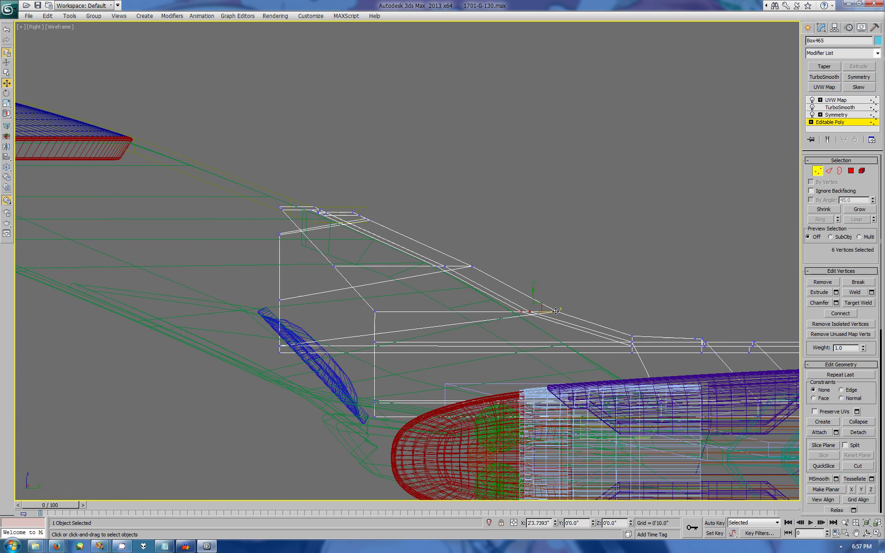
{"action": "mouse_move", "coordinate": [299, 196]}
{"action": "left_mouse_down", "text": "ctrl"}
{"action": "mouse_move", "coordinate": [463, 276]}
{"action": "mouse_move", "coordinate": [449, 252]}
{"action": "left_mouse_up", "text": "ctrl"}
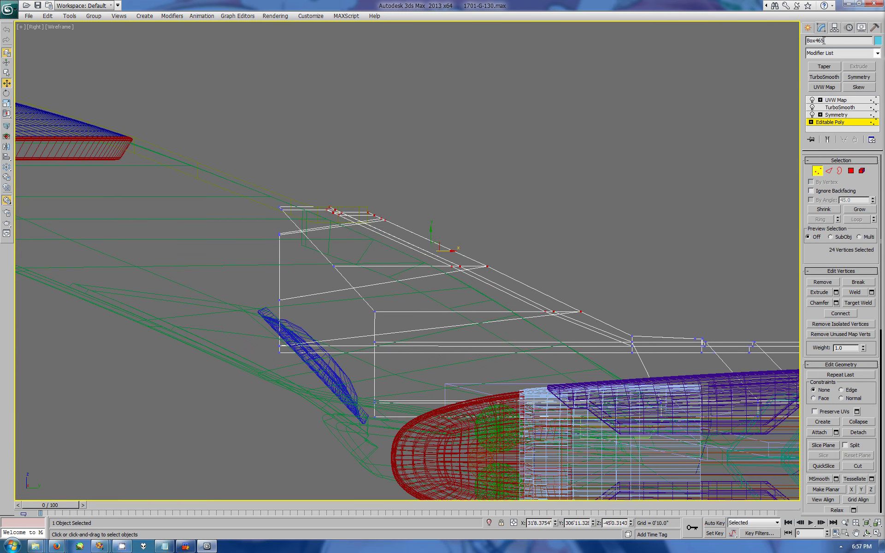
{"action": "left_click", "coordinate": [808, 28]}
Step: Move the superstructure's eight front-wall vertices right along the hull
{"action": "left_click", "coordinate": [822, 27]}
{"action": "left_click", "coordinate": [830, 87]}
{"action": "left_click_drag", "start_coordinate": [188, 281], "coordinate": [293, 353]}
{"action": "left_click_drag", "start_coordinate": [298, 305], "coordinate": [387, 296]}
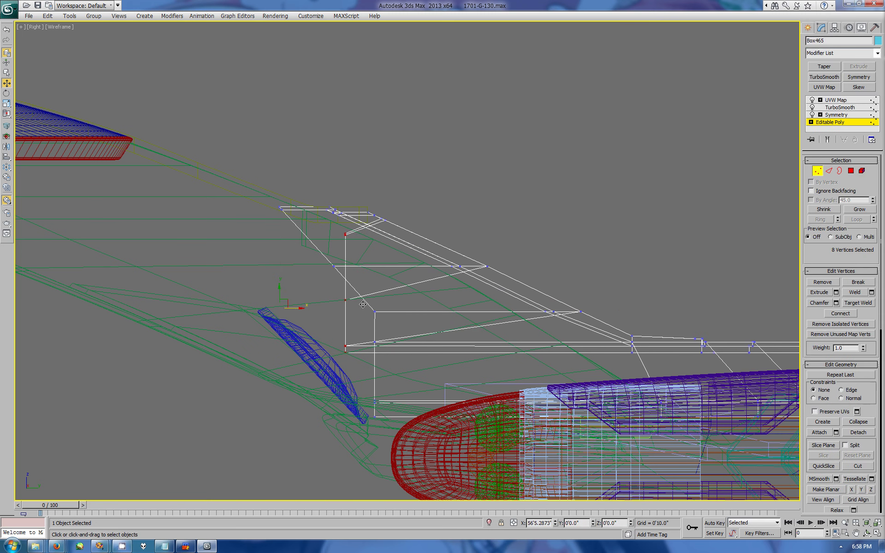
{"action": "left_click", "coordinate": [807, 27]}
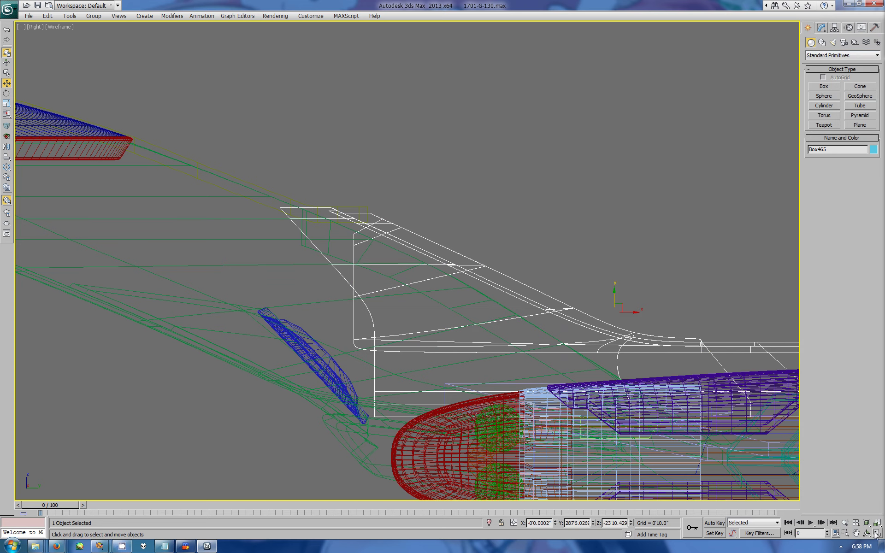
Step: Restore four views, deselect everything and bring the cockpit canopy back into view
{"action": "key", "text": "alt+w"}
{"action": "mouse_move", "coordinate": [595, 396]}
{"action": "left_mouse_down"}
{"action": "mouse_move", "coordinate": [619, 398]}
{"action": "mouse_move", "coordinate": [609, 408]}
{"action": "left_mouse_up"}
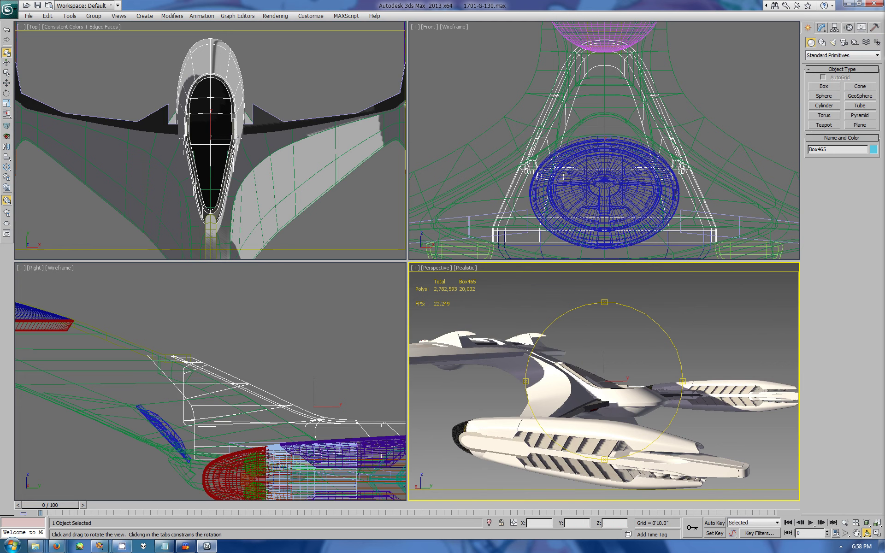
{"action": "key", "text": "ctrl+d"}
{"action": "mouse_move", "coordinate": [608, 409]}
{"action": "left_mouse_down"}
{"action": "mouse_move", "coordinate": [532, 429]}
{"action": "mouse_move", "coordinate": [632, 401]}
{"action": "mouse_move", "coordinate": [580, 420]}
{"action": "left_mouse_up"}
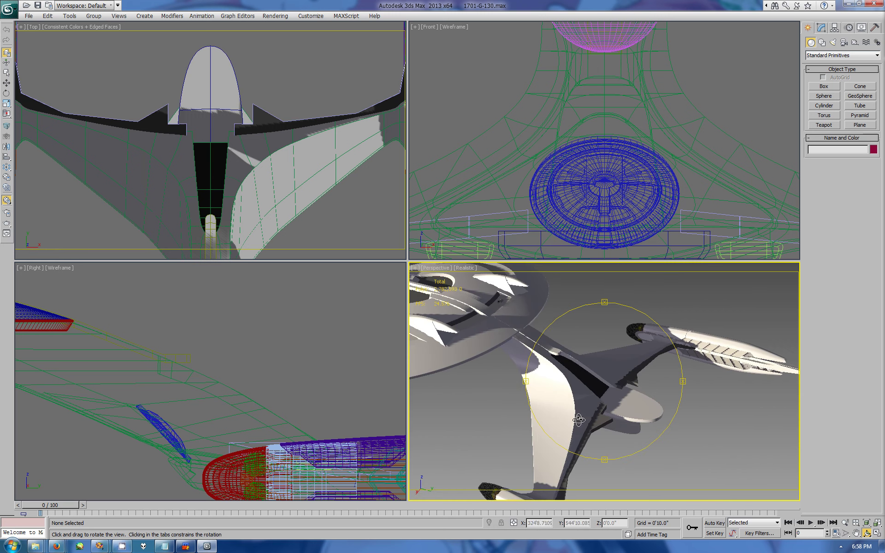
{"action": "left_click", "coordinate": [46, 4]}
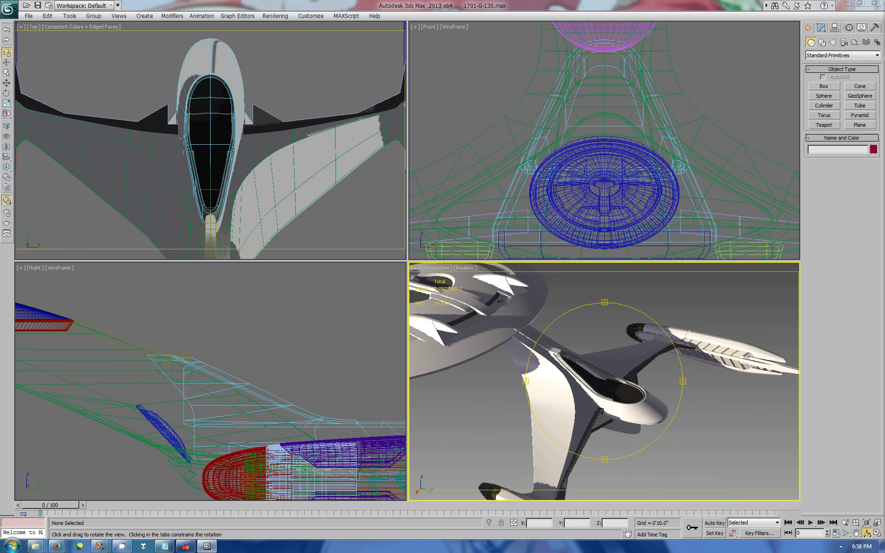
{"action": "left_click_drag", "start_coordinate": [702, 238], "coordinate": [155, 33]}
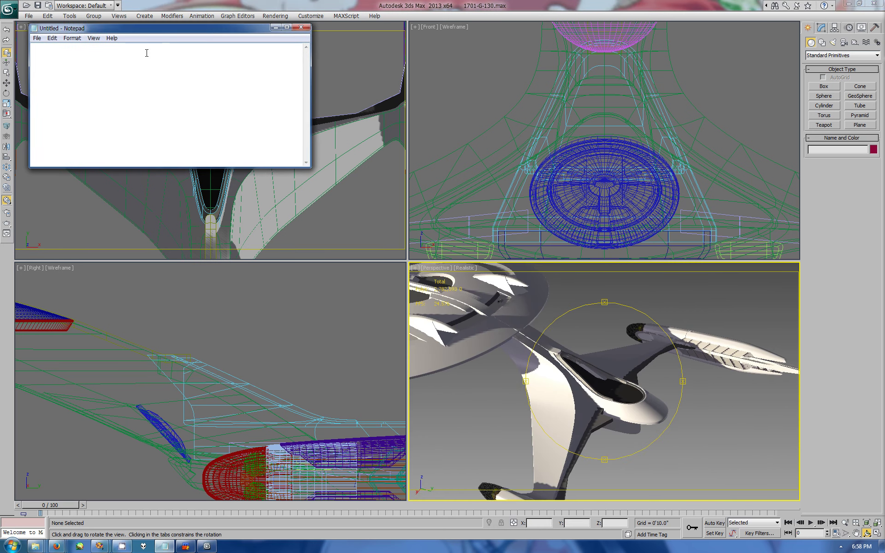
Step: Type a note complaining the undo and redo buttons added in 2012 are mostly useless
{"action": "type", "text": "Another MAX annoyance that is "}
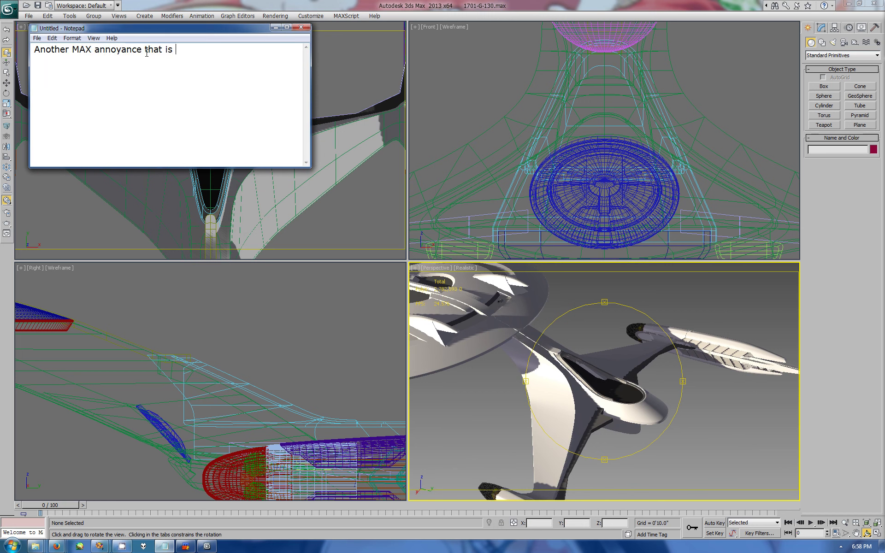
{"action": "type", "text": "new in 2012. These useless s"}
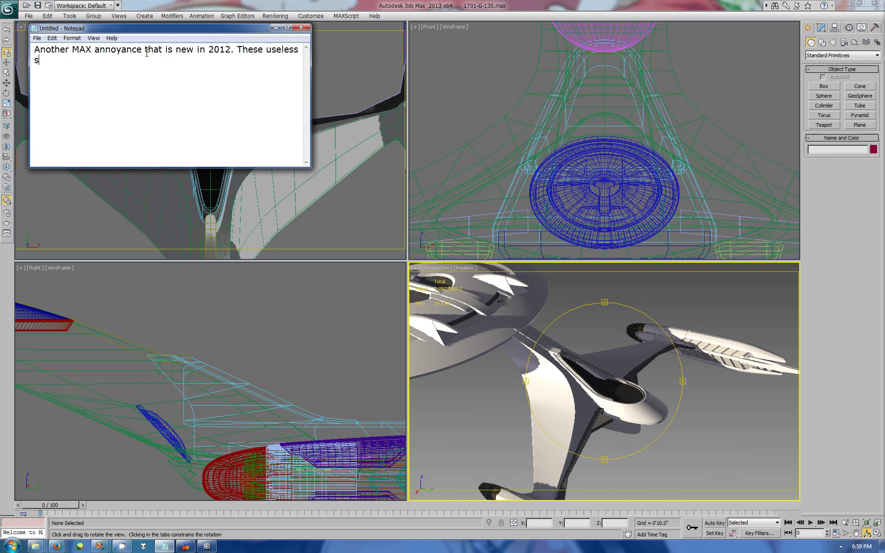
{"action": "type", "text": "tupid undo and redo but"}
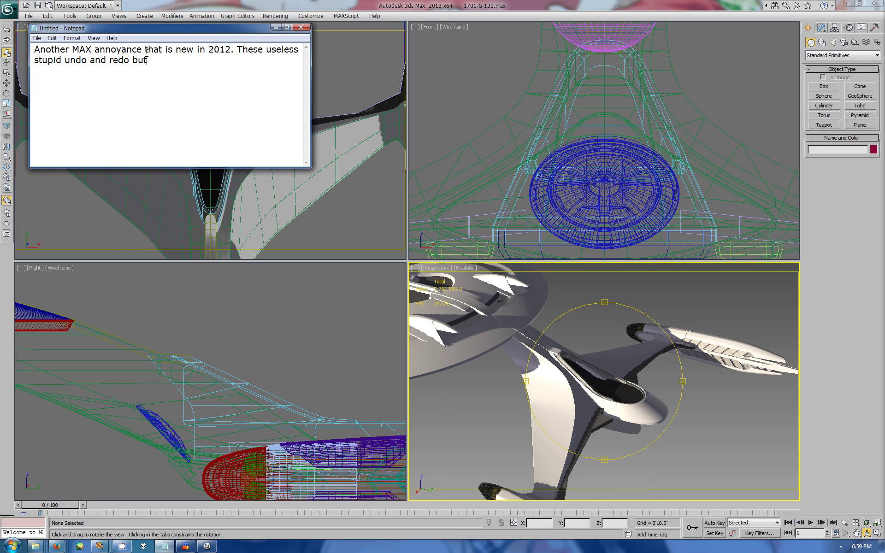
{"action": "type", "text": "f the time are not even active"}
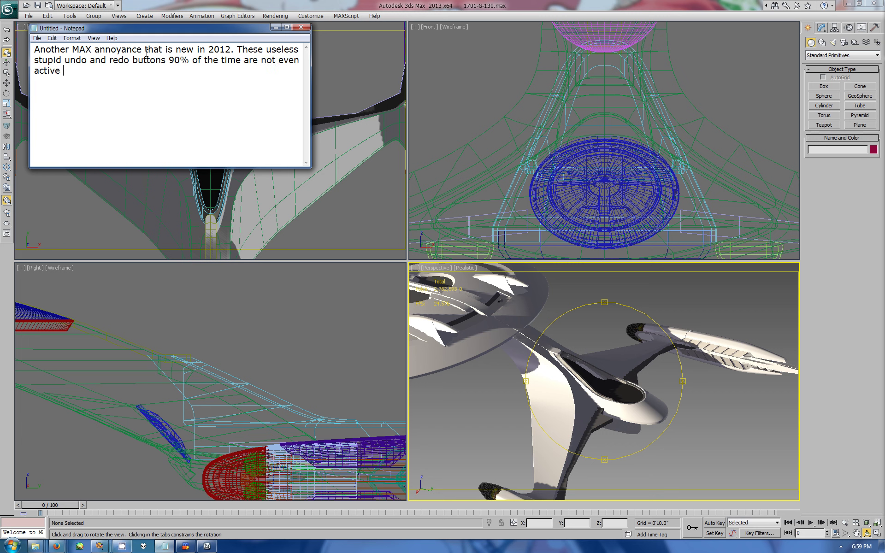
{"action": "type", "text": "and useable to undo shit. "}
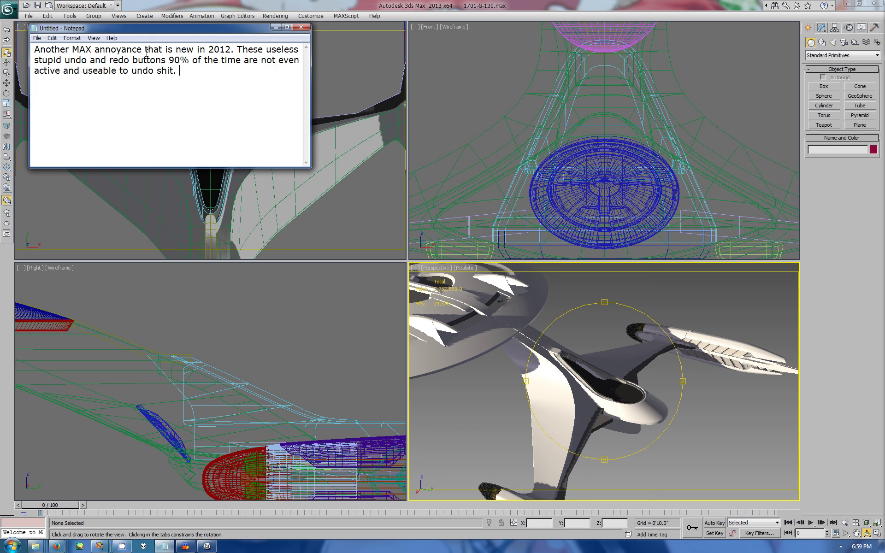
{"action": "type", "text": "edo shit."}
Step: Bring 3ds Max in front of Notepad and orbit the perspective view closer to the cockpit
{"action": "left_click_drag", "start_coordinate": [239, 70], "coordinate": [34, 49]}
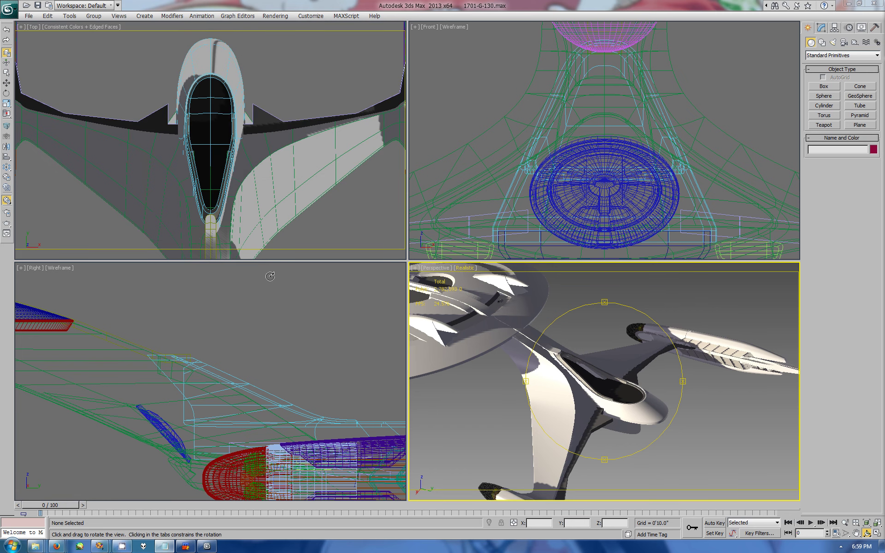
{"action": "mouse_move", "coordinate": [600, 341]}
{"action": "left_mouse_down"}
{"action": "mouse_move", "coordinate": [598, 403]}
{"action": "mouse_move", "coordinate": [612, 417]}
{"action": "mouse_move", "coordinate": [561, 387]}
{"action": "left_mouse_up"}
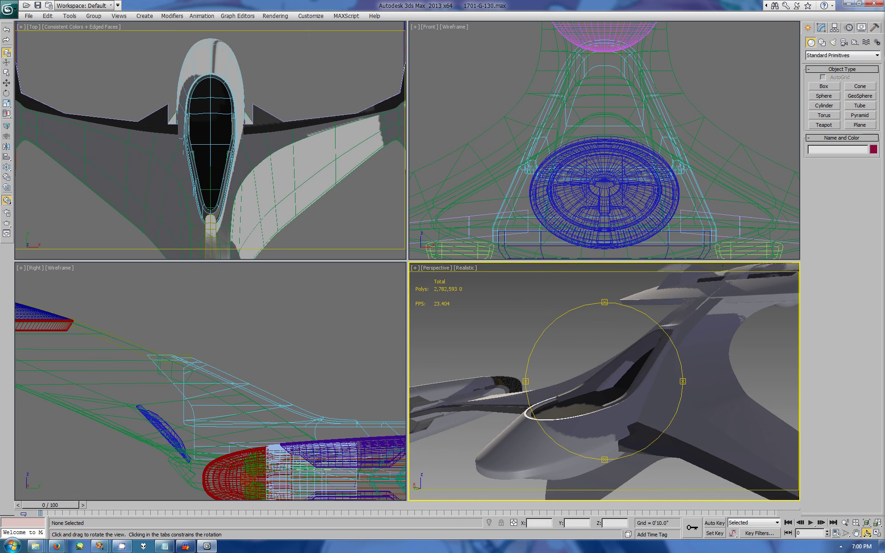
Step: Write a note explaining why the impulse drives were pulled out and put back
{"action": "type", "text": "MoreI fool with this part the more I am considering FUCK"}
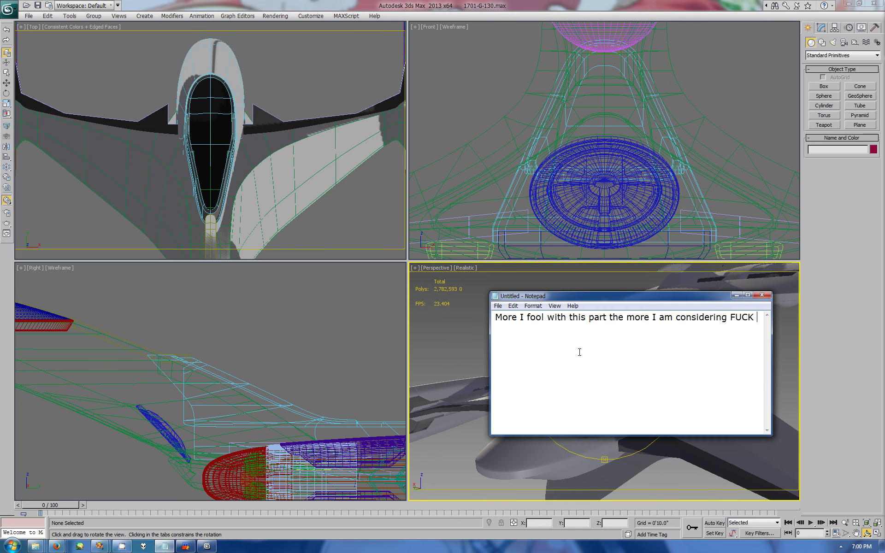
{"action": "type", "text": "evertyyone and their op"}
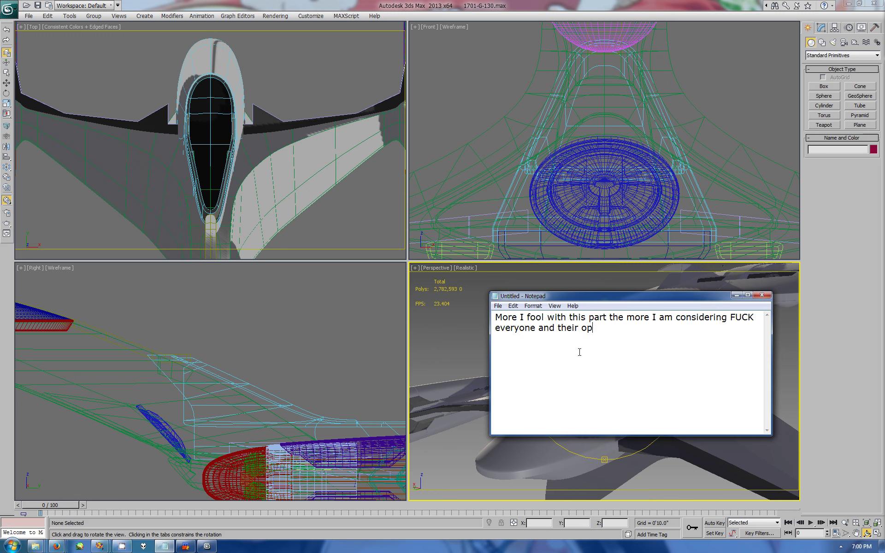
{"action": "type", "text": "inion and just put the fucking i"}
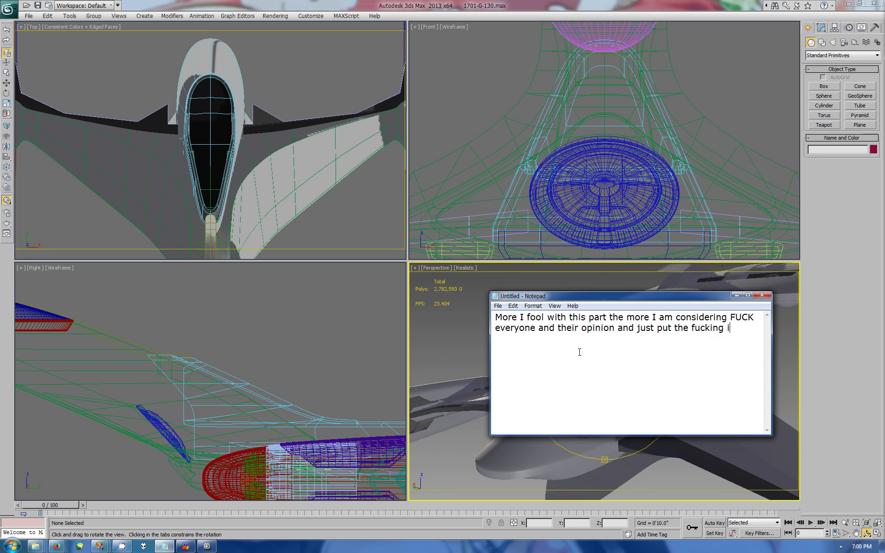
{"action": "type", "text": "mpulse back into it."}
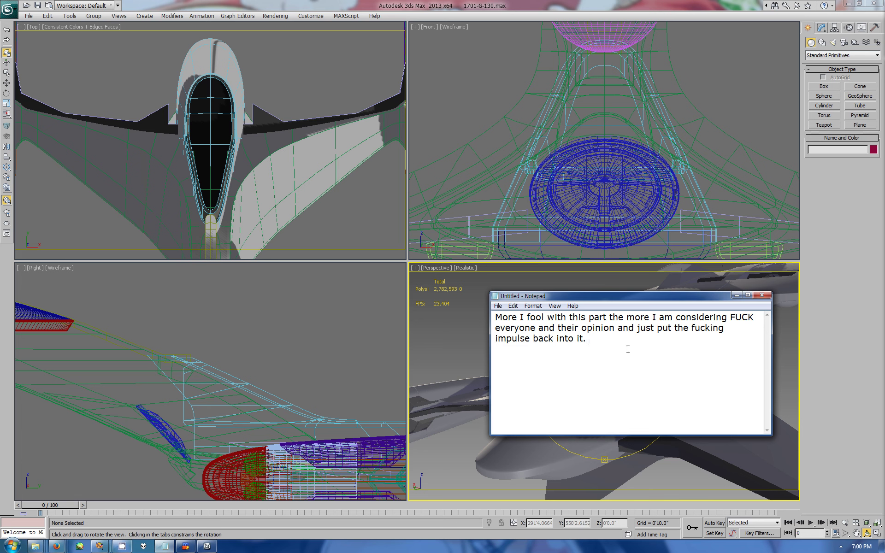
{"action": "key", "text": "ctrl+a"}
{"action": "type", "text": "I pul"}
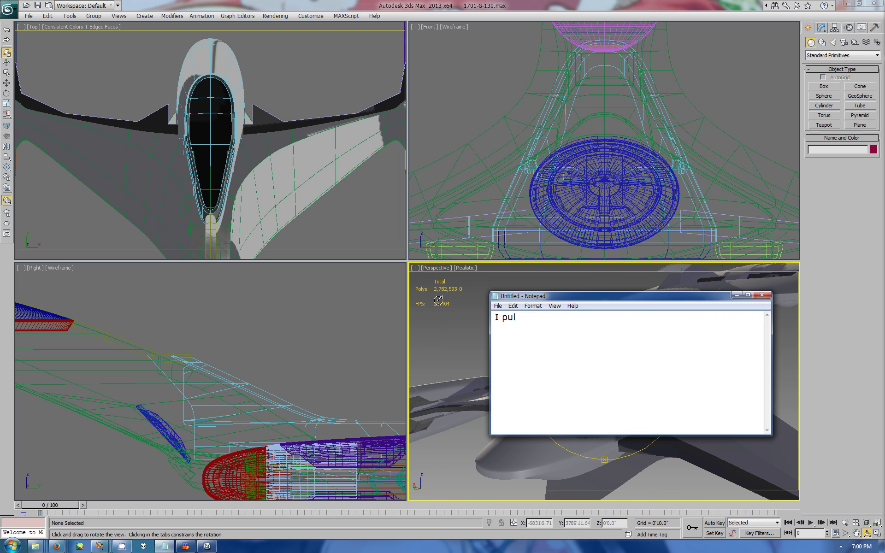
{"action": "type", "text": "led it out because I thought mayb"}
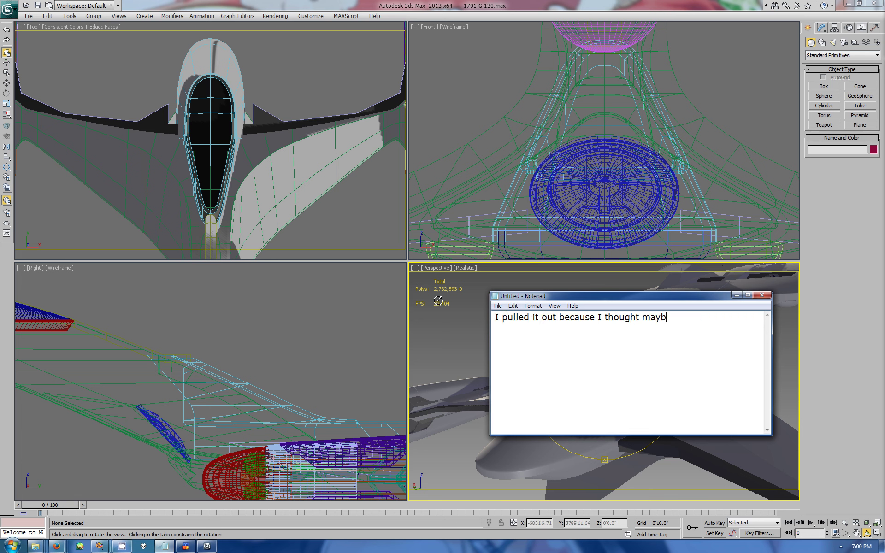
{"action": "type", "text": "e I could do something else"}
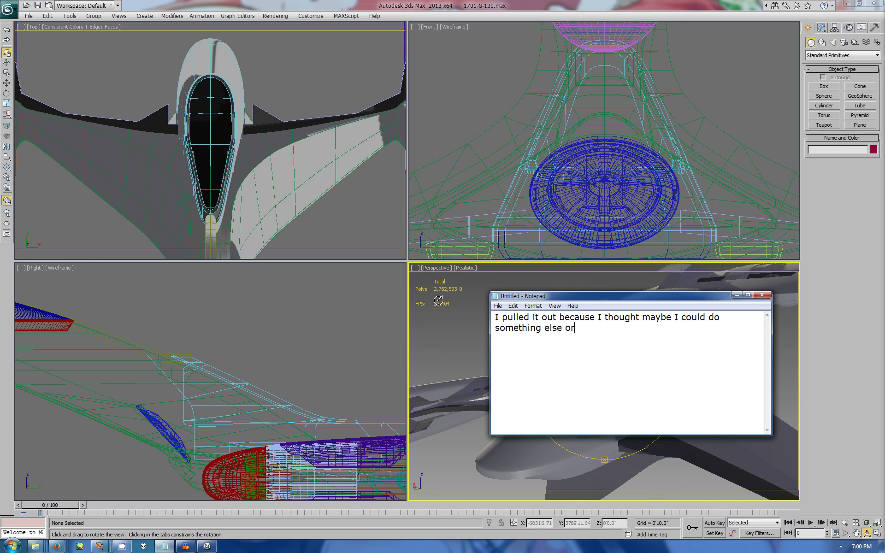
{"action": "type", "text": " or even considered putting impu"}
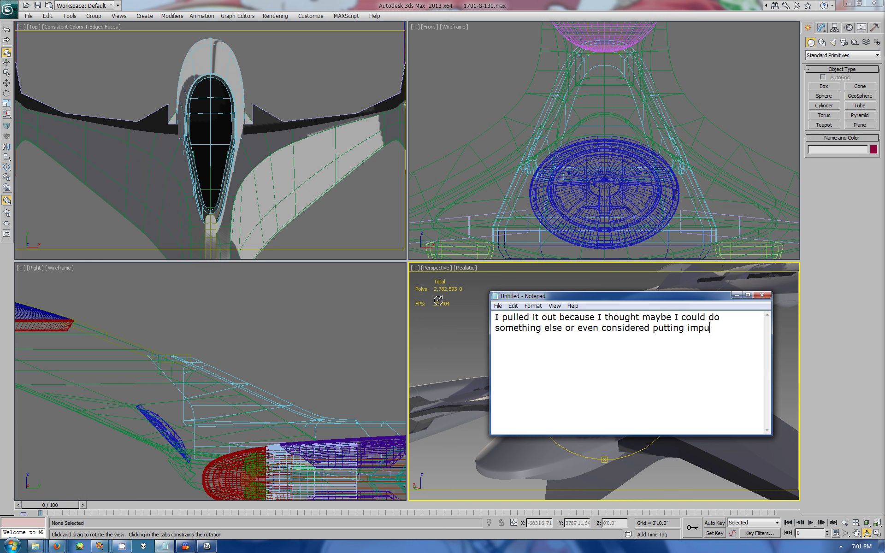
{"action": "type", "text": "lse into those saucer wing things as I am really co"}
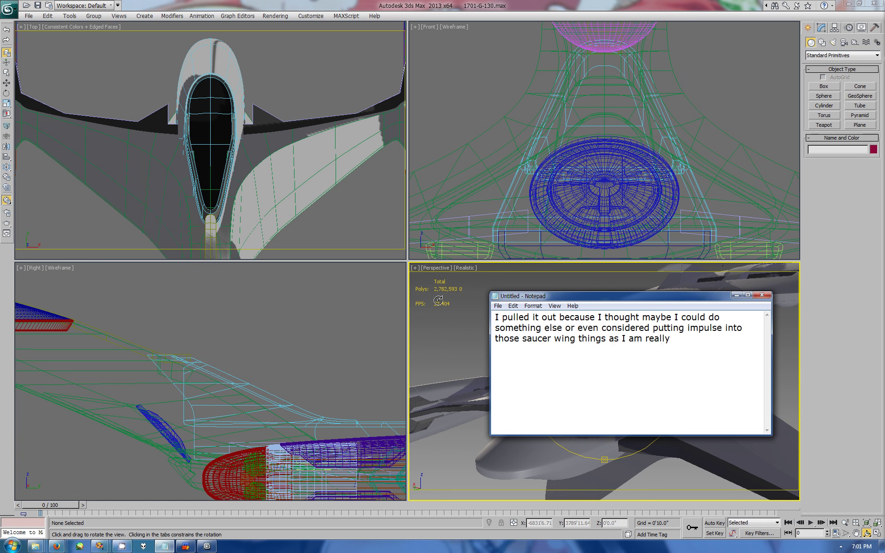
{"action": "type", "text": "nsidering dumpi"}
{"action": "type", "text": "ng the sepration idea and hacving aux warp"}
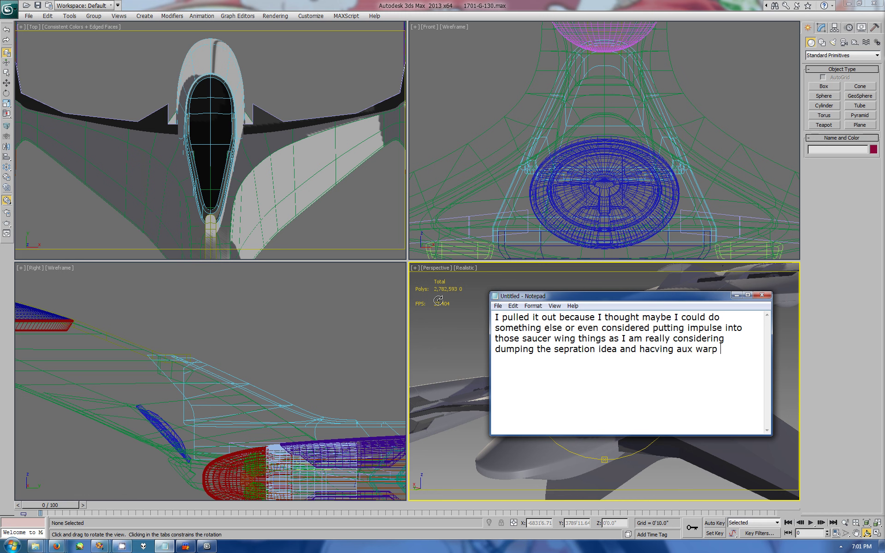
{"action": "type", "text": "n those wings would be a pointless thing."}
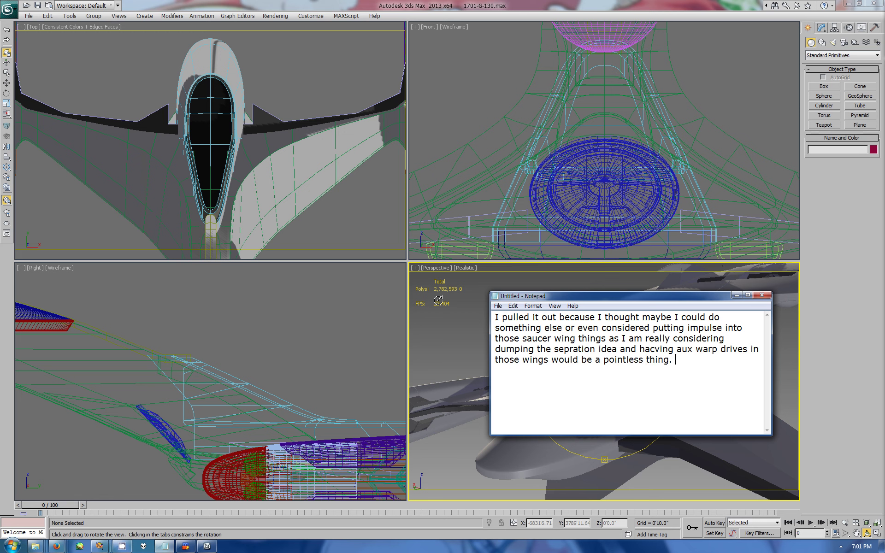
Step: Finish the commentary on the saucer wings, then clear the entire note
{"action": "left_click", "coordinate": [736, 295]}
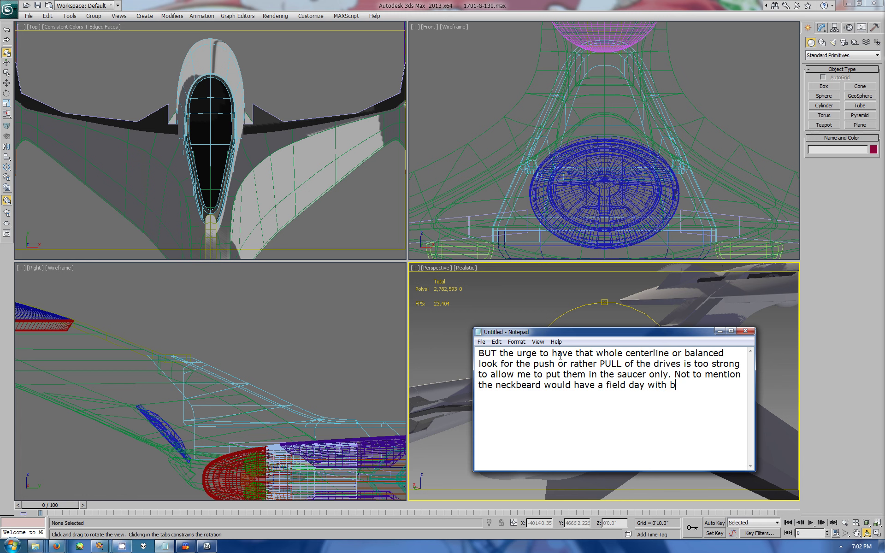
{"action": "type", "text": "bout how it wont work. Most of them all based"}
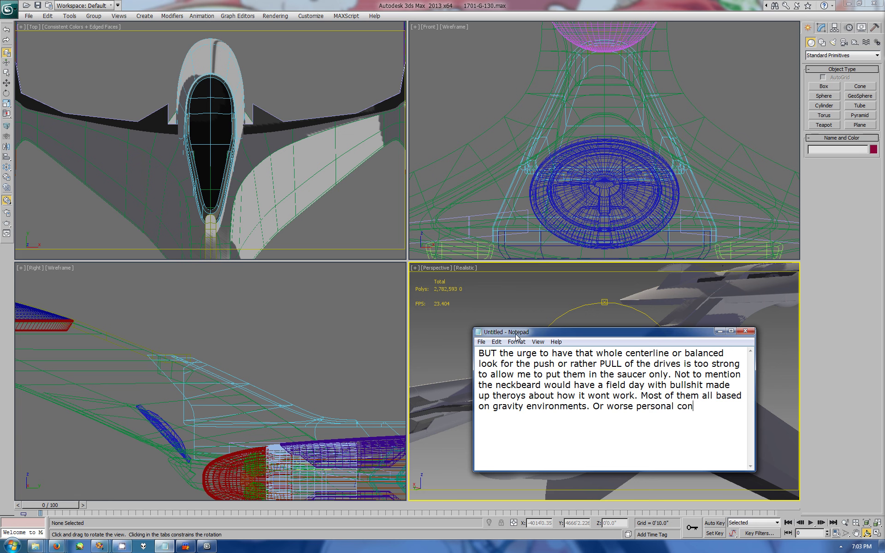
{"action": "type", "text": "jectur"}
{"action": "type", "text": ","}
{"action": "key", "text": "ctrl+a"}
{"action": "key", "text": "Delete"}
Step: Select Box441 on the neck and enter vertex editing in the maximized side view
{"action": "left_click", "coordinate": [746, 331]}
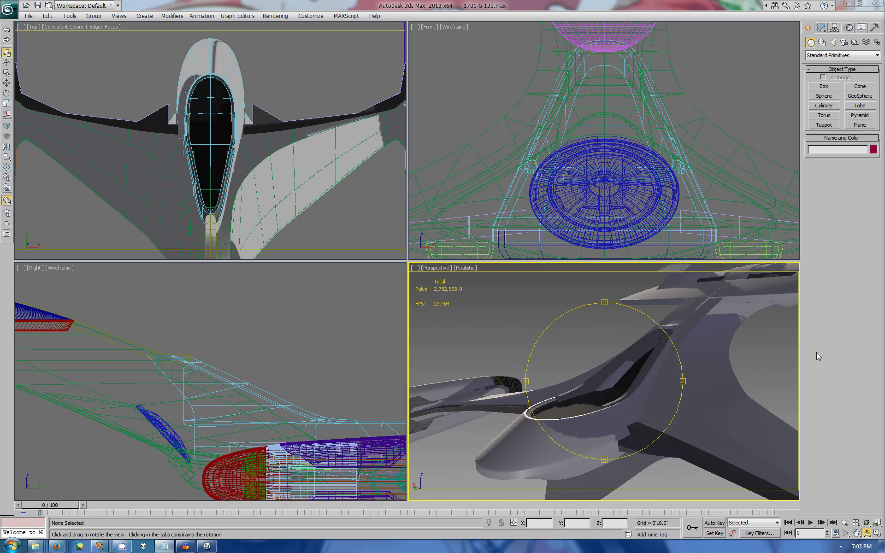
{"action": "left_click_drag", "start_coordinate": [622, 369], "coordinate": [599, 383]}
{"action": "left_click", "coordinate": [168, 360]}
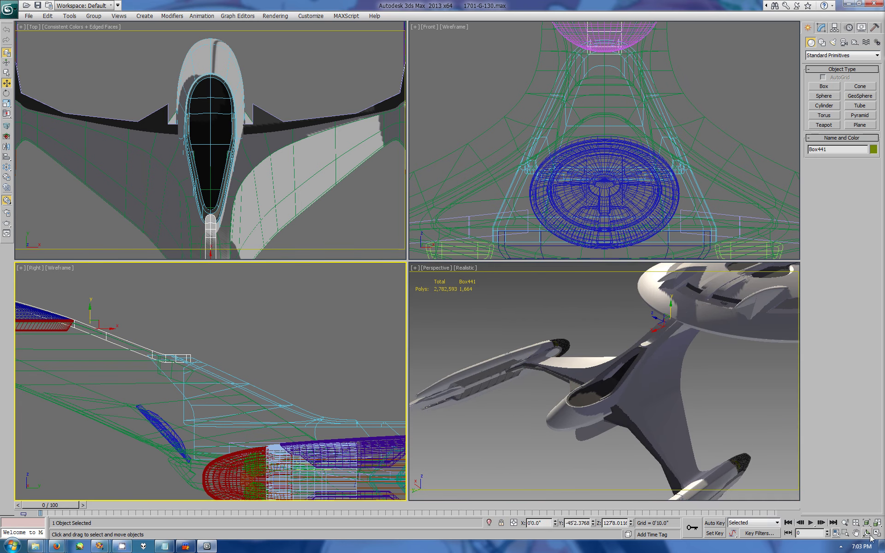
{"action": "key", "text": "alt+w"}
{"action": "key", "text": "ctrl+p"}
{"action": "scroll", "coordinate": [348, 314], "scroll_direction": "up", "scroll_amount": 3}
{"action": "left_click", "coordinate": [821, 27]}
{"action": "key", "text": "1"}
{"action": "key", "text": "w"}
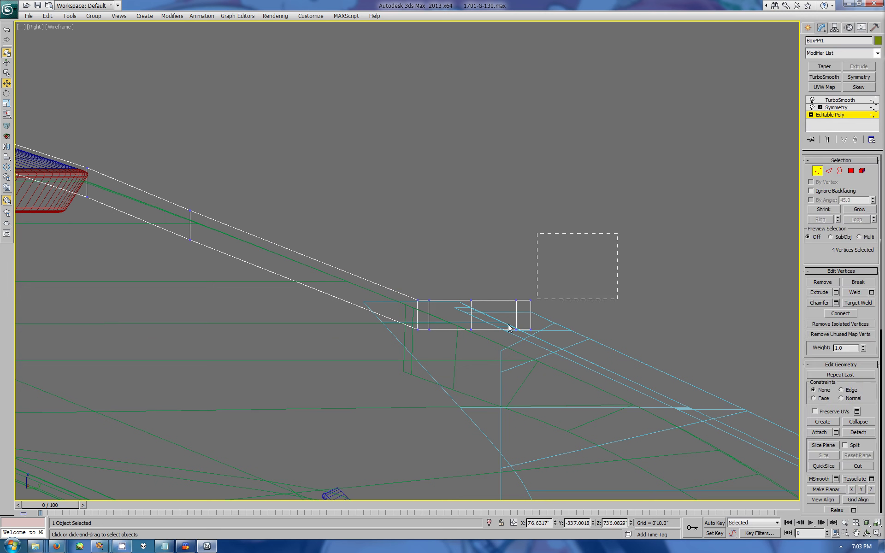
Step: Slide Box441's end vertices toward the saucer in several passes
{"action": "left_click_drag", "start_coordinate": [617, 234], "coordinate": [463, 334]}
{"action": "left_click_drag", "start_coordinate": [511, 312], "coordinate": [498, 331]}
{"action": "left_click_drag", "start_coordinate": [530, 296], "coordinate": [475, 357]}
{"action": "left_click_drag", "start_coordinate": [514, 314], "coordinate": [496, 314]}
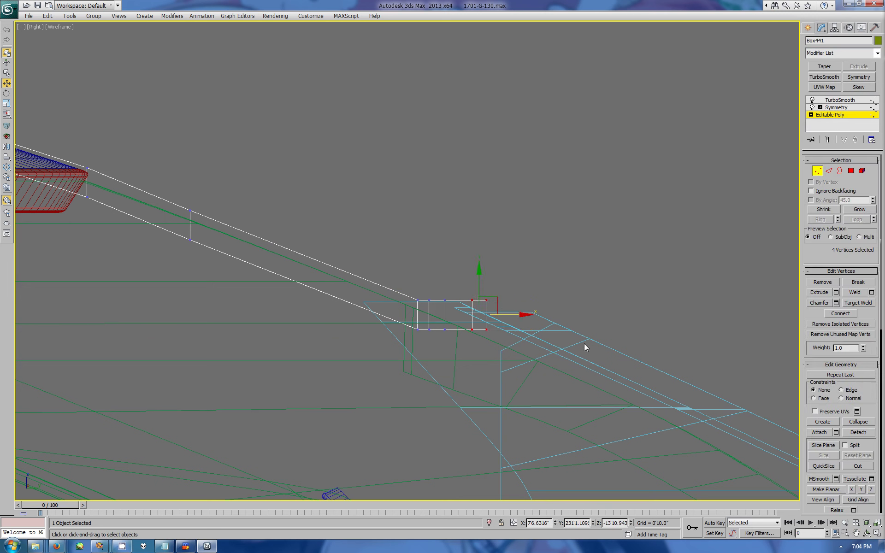
{"action": "left_click_drag", "start_coordinate": [454, 281], "coordinate": [422, 341], "text": "ctrl"}
{"action": "left_click_drag", "start_coordinate": [498, 314], "coordinate": [485, 314]}
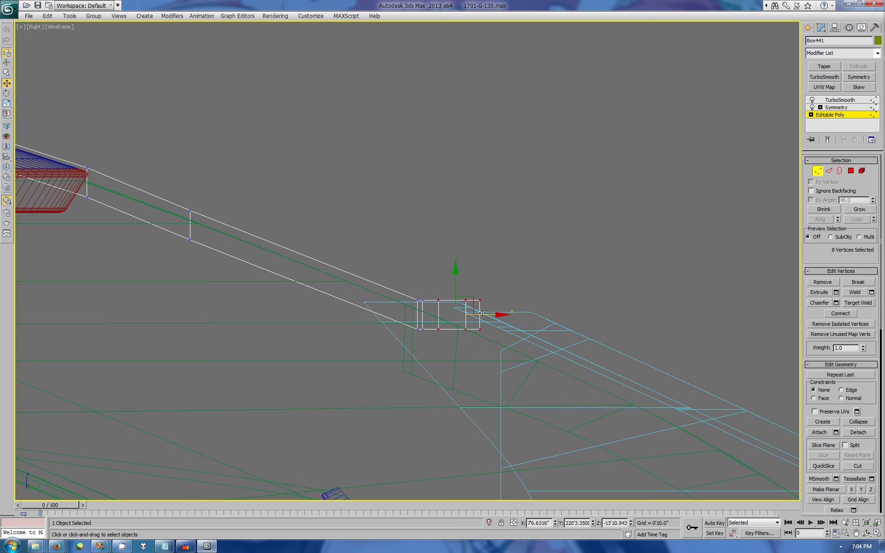
Step: Restore four views and check smoothed Box441, reselecting its four end vertices
{"action": "key", "text": "alt+w"}
{"action": "middle_click_drag", "start_coordinate": [483, 300], "coordinate": [805, 140], "text": "alt"}
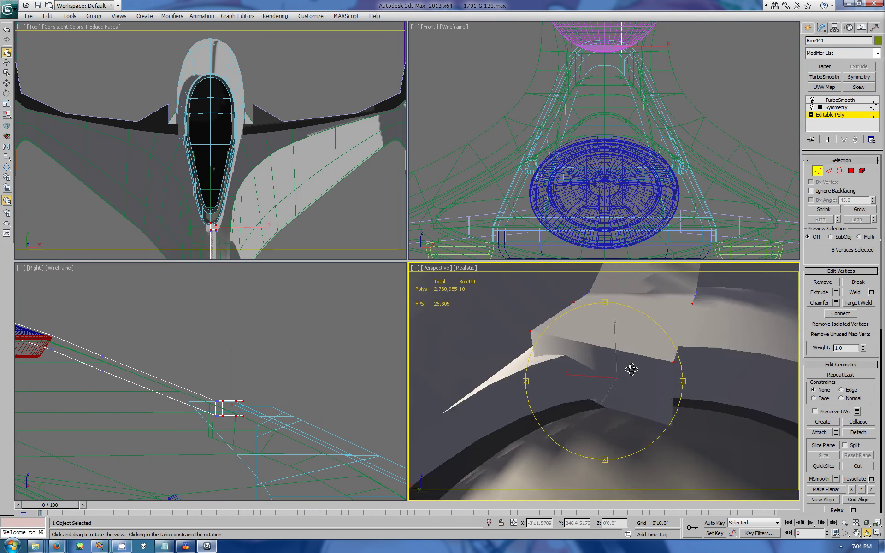
{"action": "left_click", "coordinate": [809, 29]}
{"action": "left_click", "coordinate": [822, 29]}
{"action": "key", "text": "1"}
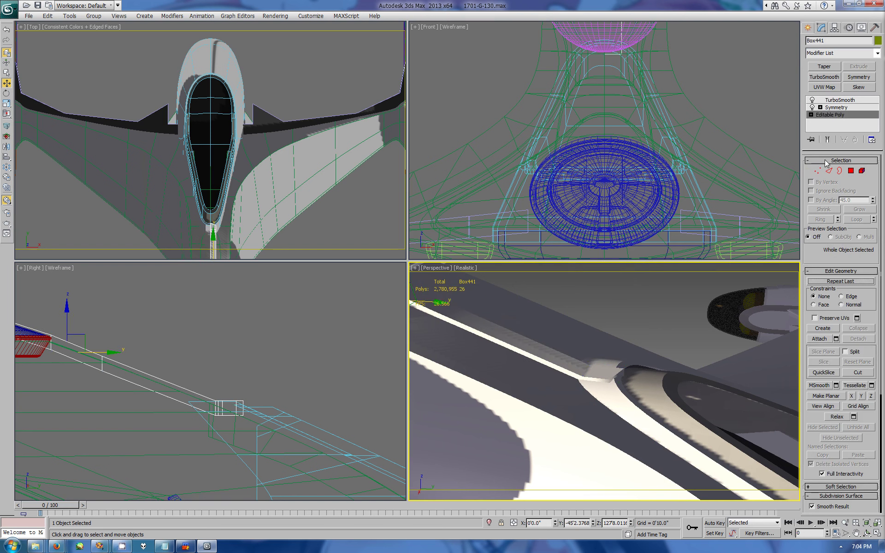
{"action": "left_click_drag", "start_coordinate": [286, 364], "coordinate": [229, 438]}
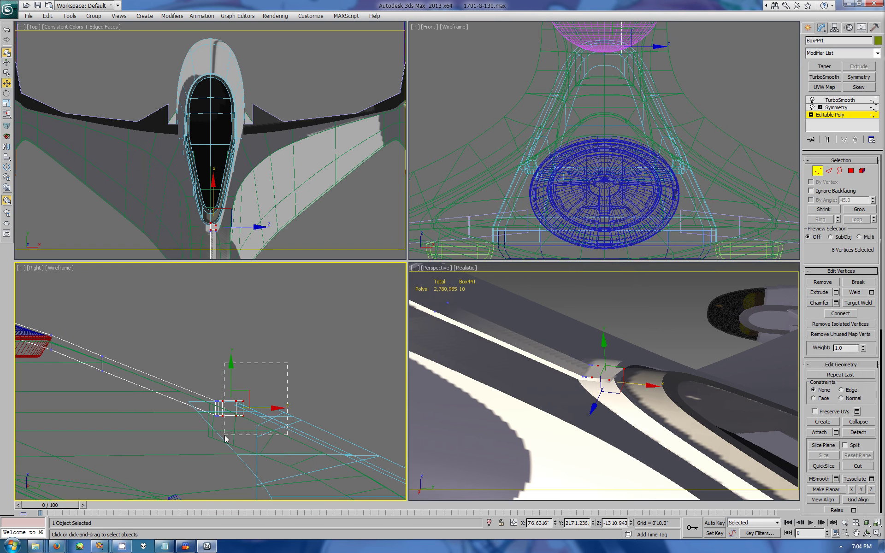
{"action": "left_click", "coordinate": [809, 29]}
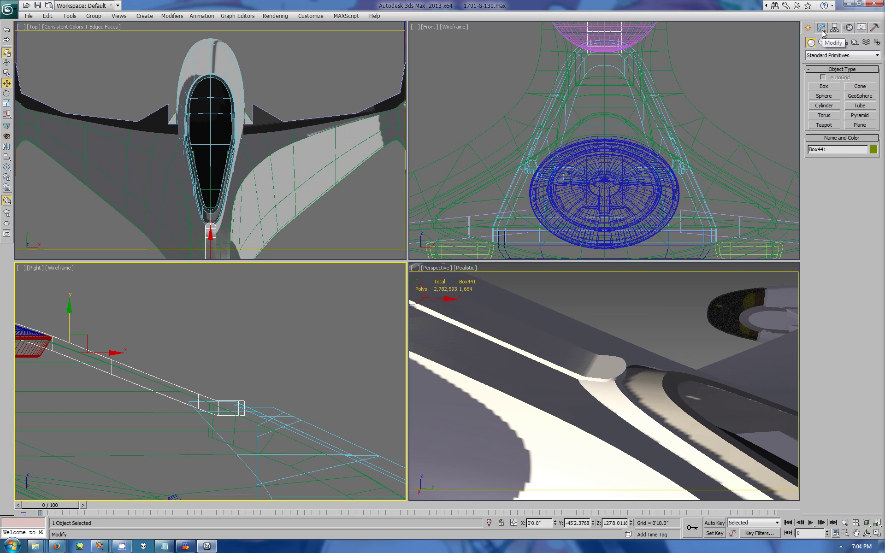
Step: Nudge Box465 slightly, then maximize the perspective view and orbit to the neck
{"action": "middle_click_drag", "start_coordinate": [623, 409], "coordinate": [618, 416], "text": "alt"}
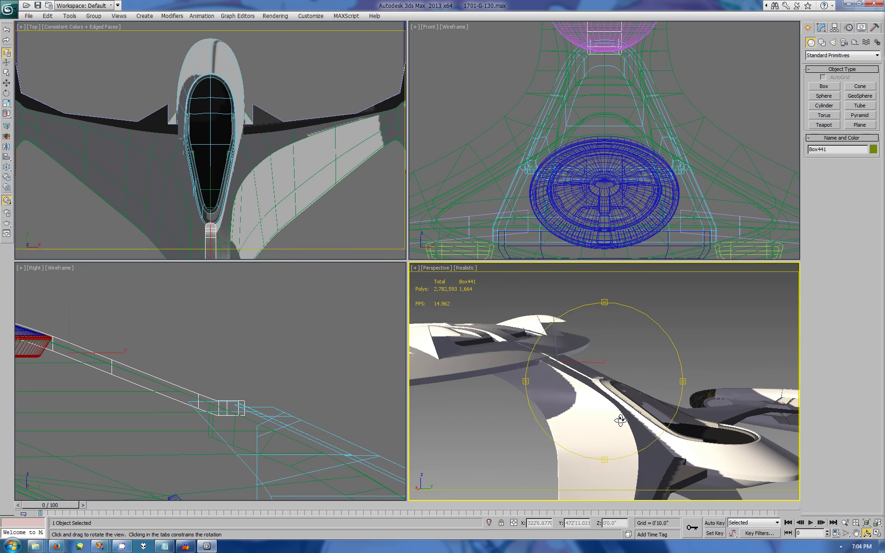
{"action": "left_click", "coordinate": [716, 427]}
{"action": "left_click_drag", "start_coordinate": [716, 428], "coordinate": [608, 377]}
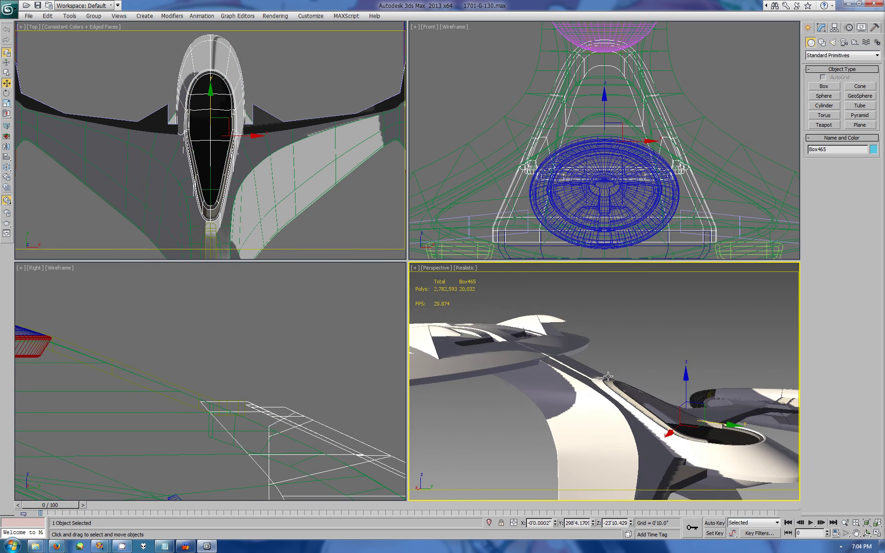
{"action": "left_click", "coordinate": [877, 533]}
{"action": "left_click", "coordinate": [867, 533]}
{"action": "left_click_drag", "start_coordinate": [406, 325], "coordinate": [506, 336]}
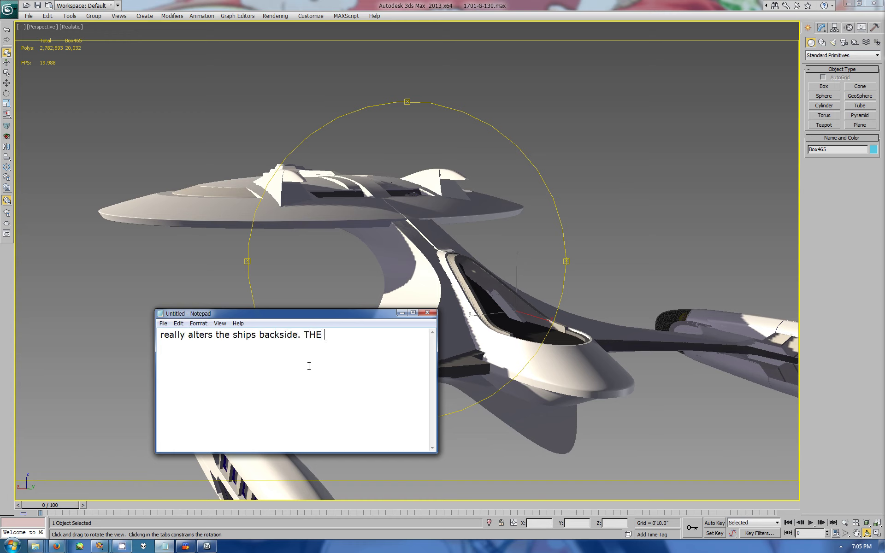
Step: Add 'WHOLE REASON I do parallel angles' to the note, move it aside, and orbit the ship to a front view
{"action": "type", "text": "WHOLE REASON I do pareallel angles."}
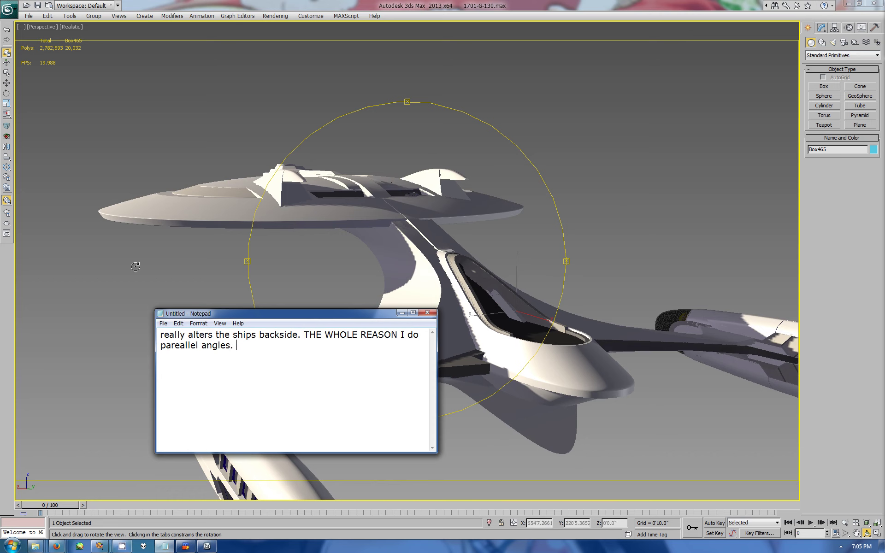
{"action": "left_click_drag", "start_coordinate": [278, 317], "coordinate": [700, 172]}
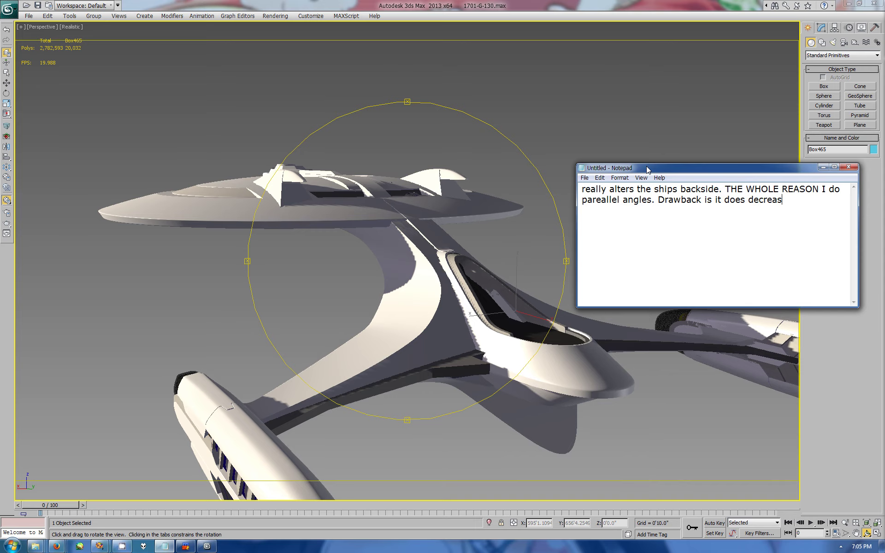
{"action": "mouse_move", "coordinate": [517, 241]}
{"action": "left_mouse_down"}
{"action": "mouse_move", "coordinate": [364, 275]}
{"action": "mouse_move", "coordinate": [827, 58]}
{"action": "left_mouse_up"}
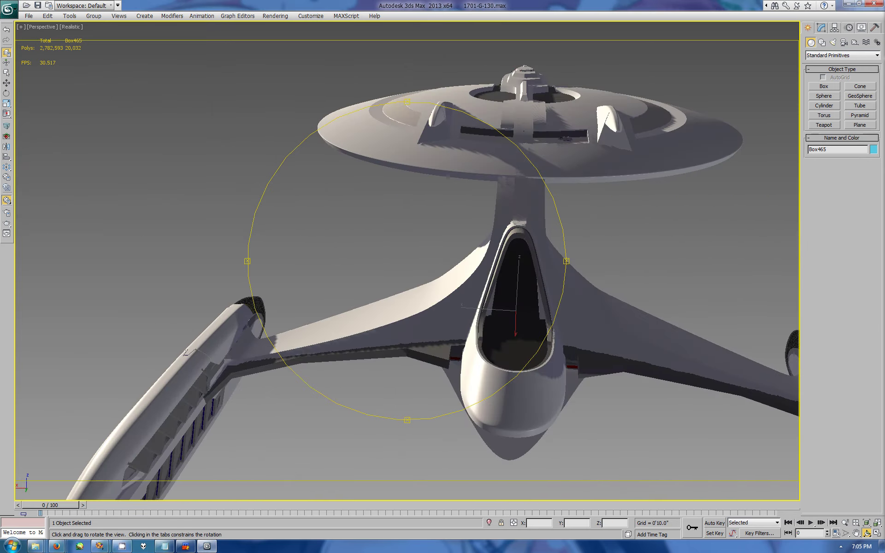
Step: Draw a new box beside the neck in the side view and set its height
{"action": "left_click", "coordinate": [824, 87]}
{"action": "key", "text": "alt+w"}
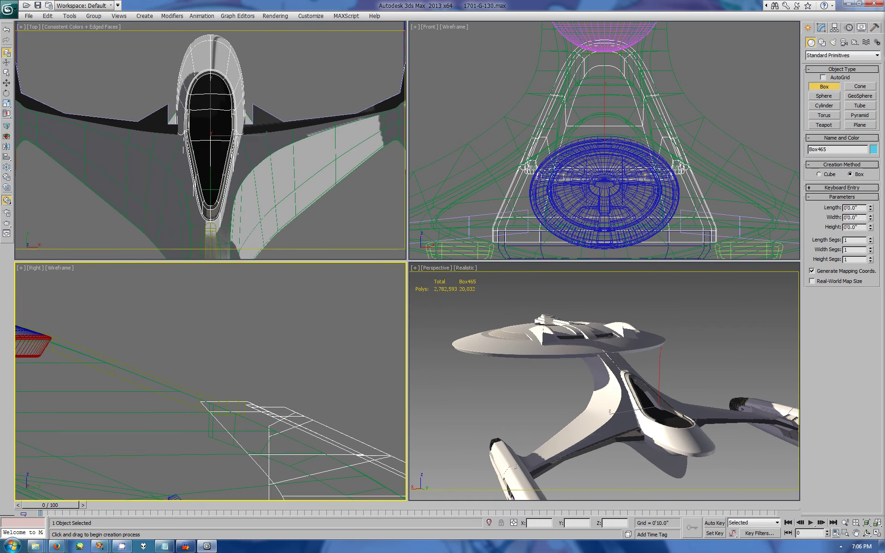
{"action": "mouse_move", "coordinate": [264, 426]}
{"action": "left_mouse_down"}
{"action": "mouse_move", "coordinate": [403, 484]}
{"action": "mouse_move", "coordinate": [41, 130]}
{"action": "left_mouse_up"}
{"action": "left_click", "coordinate": [404, 477]}
{"action": "key", "text": "ctrl+p"}
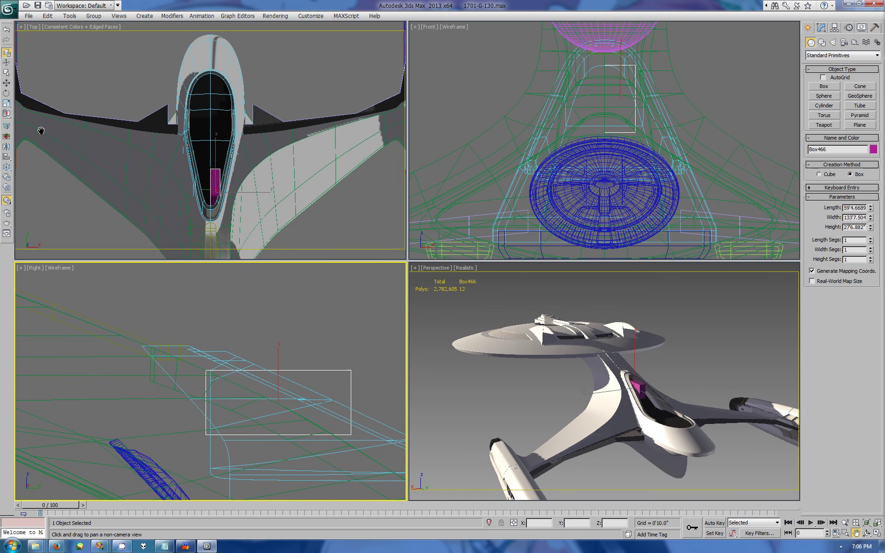
{"action": "left_click", "coordinate": [7, 83]}
Step: Convert the box to Editable Poly, add a Z-axis Symmetry modifier, and select four vertices
{"action": "left_click", "coordinate": [822, 28]}
{"action": "left_click", "coordinate": [9, 138]}
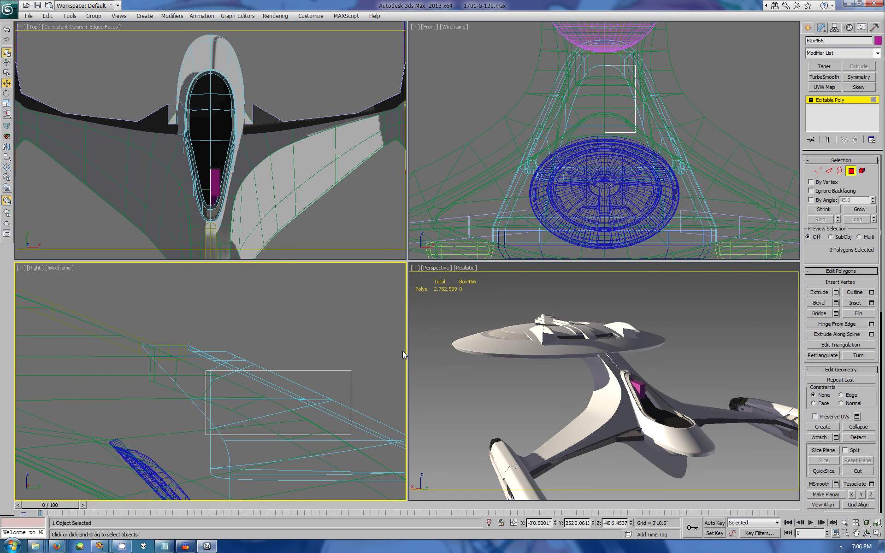
{"action": "left_click", "coordinate": [859, 77]}
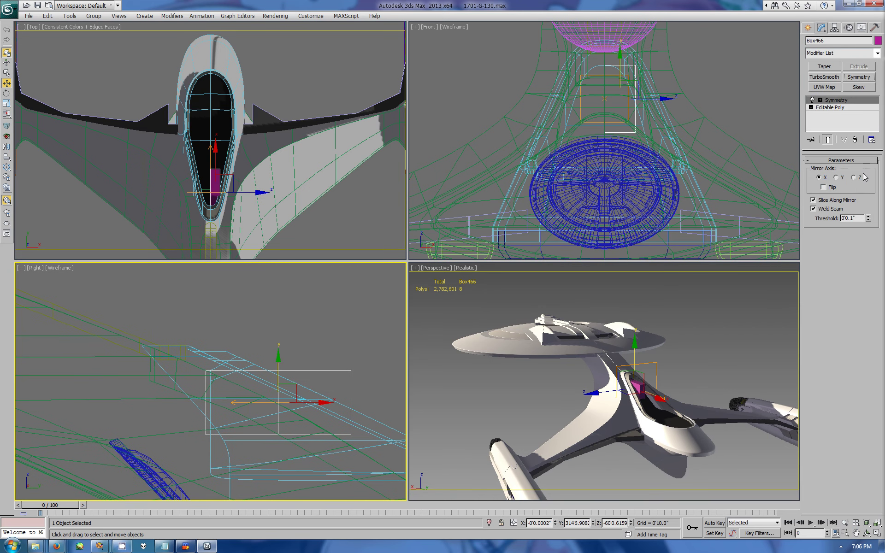
{"action": "left_click", "coordinate": [854, 177]}
{"action": "left_click", "coordinate": [830, 107]}
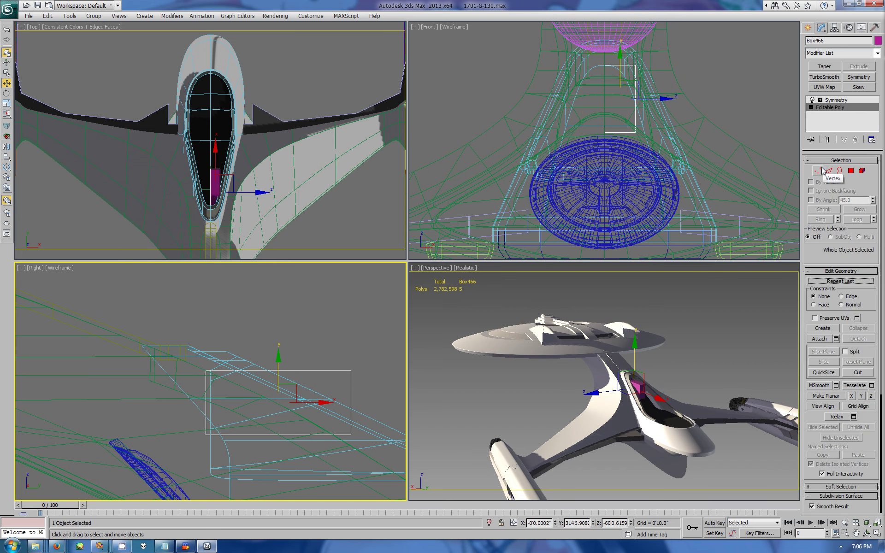
{"action": "key", "text": "1"}
{"action": "left_click_drag", "start_coordinate": [554, 124], "coordinate": [776, 149]}
Step: Chamfer the box's top edges with an increased amount so the corners are rounded
{"action": "key", "text": "2"}
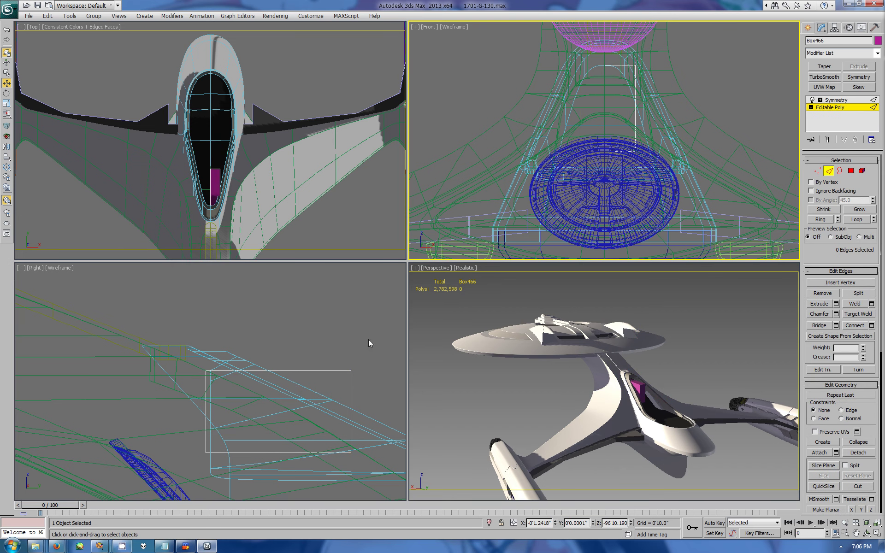
{"action": "left_click", "coordinate": [222, 180]}
{"action": "left_click", "coordinate": [835, 314]}
{"action": "scroll", "coordinate": [646, 377], "scroll_direction": "up", "scroll_amount": 5}
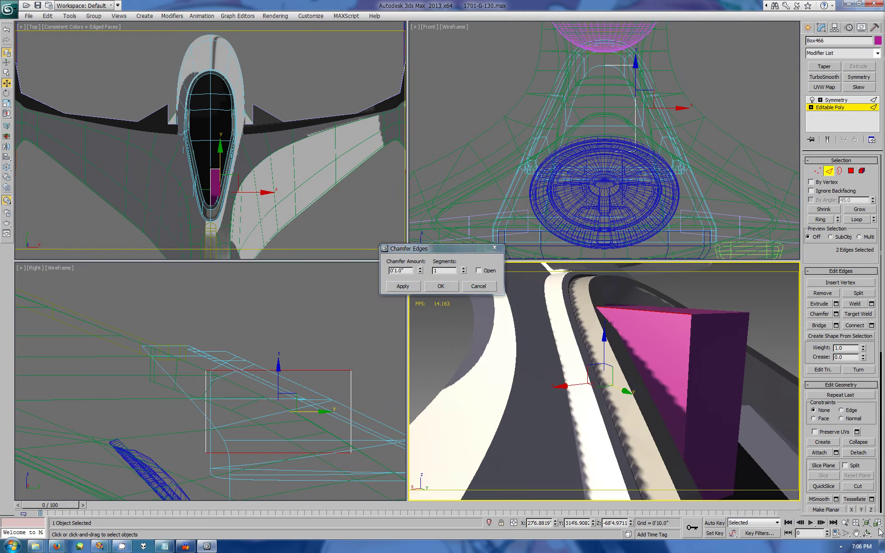
{"action": "key", "text": "alt+w"}
{"action": "key", "text": "ctrl+r"}
{"action": "left_click_drag", "start_coordinate": [425, 182], "coordinate": [427, 215]}
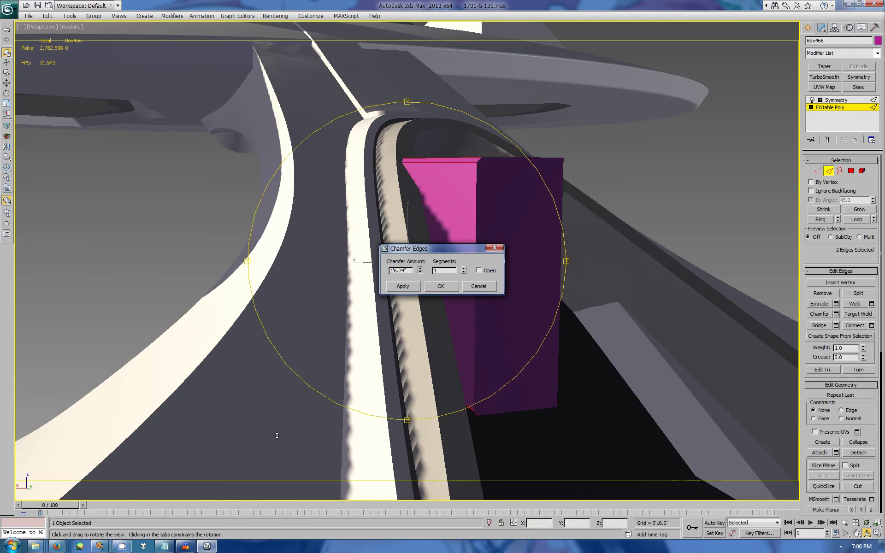
{"action": "mouse_move", "coordinate": [419, 273]}
{"action": "left_mouse_down"}
{"action": "mouse_move", "coordinate": [471, 268]}
{"action": "mouse_move", "coordinate": [464, 258]}
{"action": "mouse_move", "coordinate": [414, 256]}
{"action": "left_mouse_up"}
{"action": "left_click", "coordinate": [441, 286]}
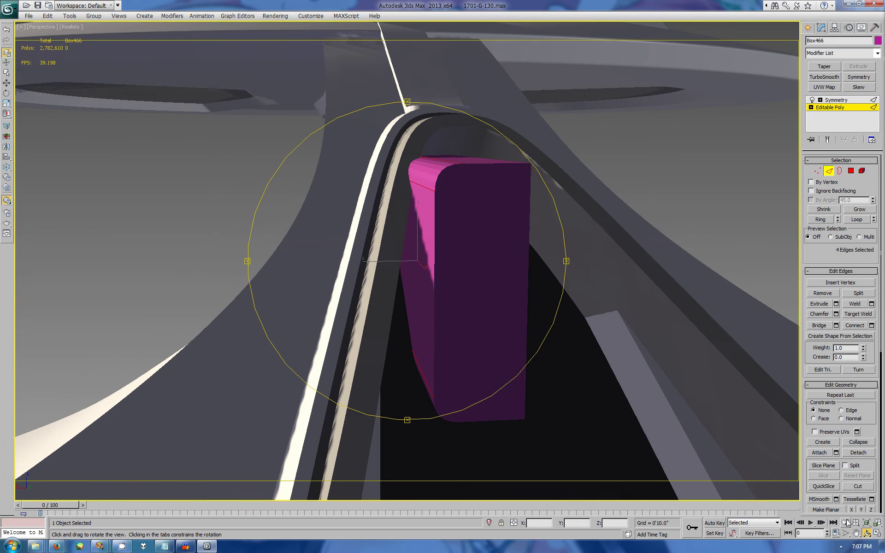
Step: In the four-view layout, select the box's vertices with the Move tool
{"action": "key", "text": "alt+w"}
{"action": "key", "text": "1"}
{"action": "key", "text": "w"}
{"action": "mouse_move", "coordinate": [709, 60]}
{"action": "left_mouse_down"}
{"action": "mouse_move", "coordinate": [668, 142]}
{"action": "mouse_move", "coordinate": [633, 124]}
{"action": "left_mouse_up"}
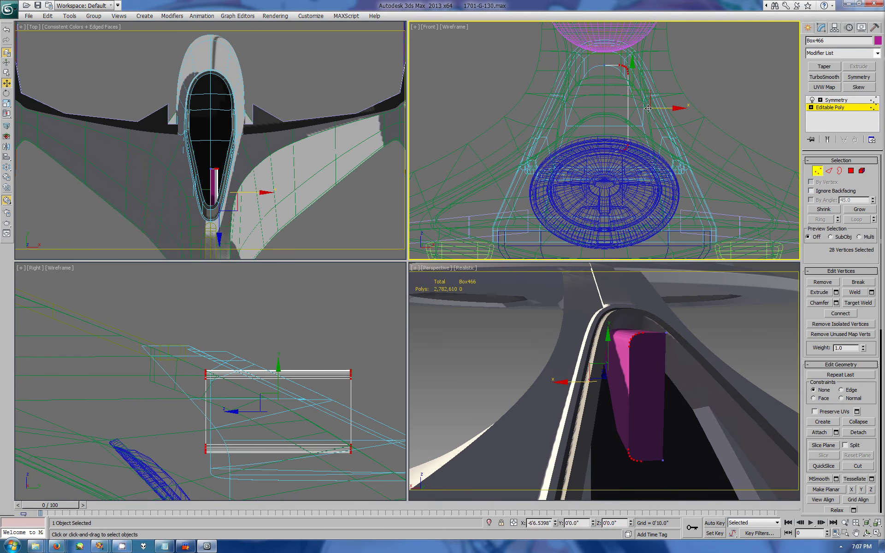
Step: Undo the Symmetry modifier on the box and select its front polygon
{"action": "left_click", "coordinate": [836, 100]}
{"action": "key", "text": "ctrl+z"}
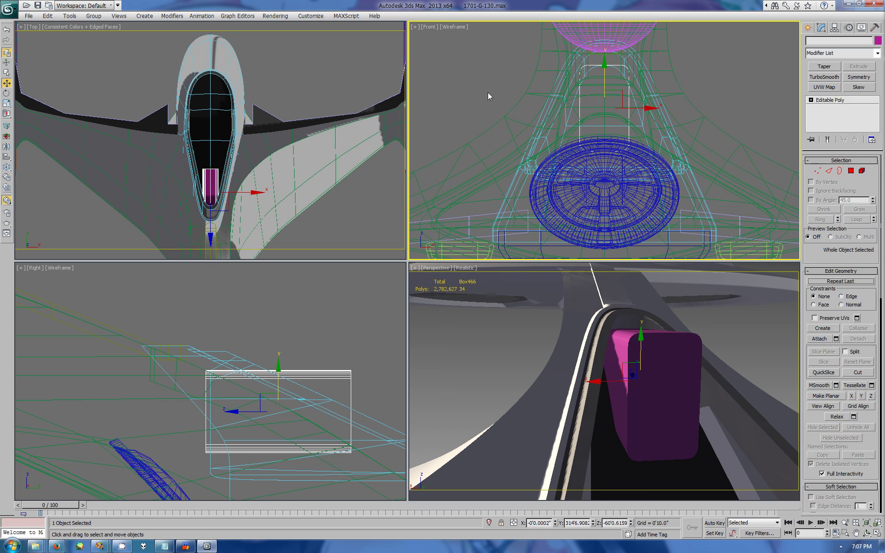
{"action": "key", "text": "4"}
{"action": "left_click", "coordinate": [673, 406]}
Step: Add a Skew modifier along the Y axis so the box's end slants
{"action": "middle_click", "coordinate": [318, 400]}
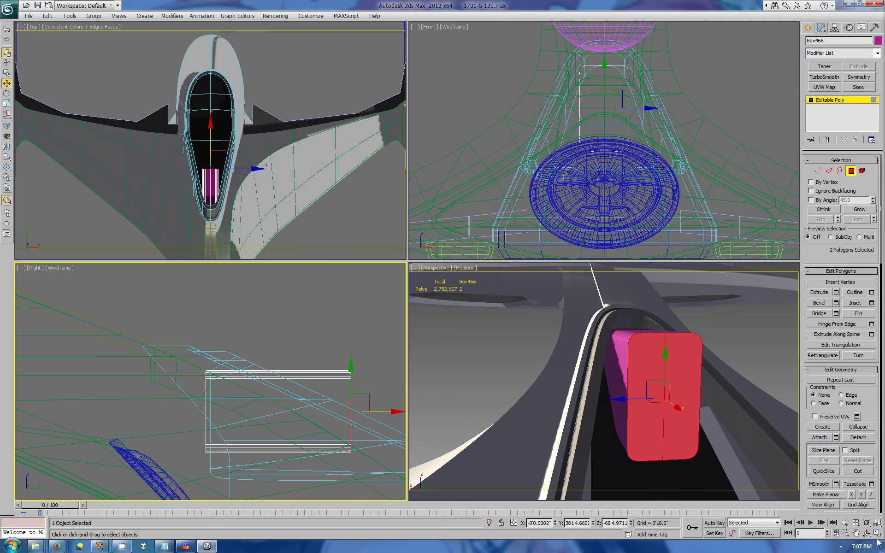
{"action": "key", "text": "alt+w"}
{"action": "left_click", "coordinate": [858, 87]}
{"action": "mouse_move", "coordinate": [867, 178]}
{"action": "left_mouse_down"}
{"action": "mouse_move", "coordinate": [867, 166]}
{"action": "mouse_move", "coordinate": [867, 258]}
{"action": "left_mouse_up"}
{"action": "left_click", "coordinate": [839, 212]}
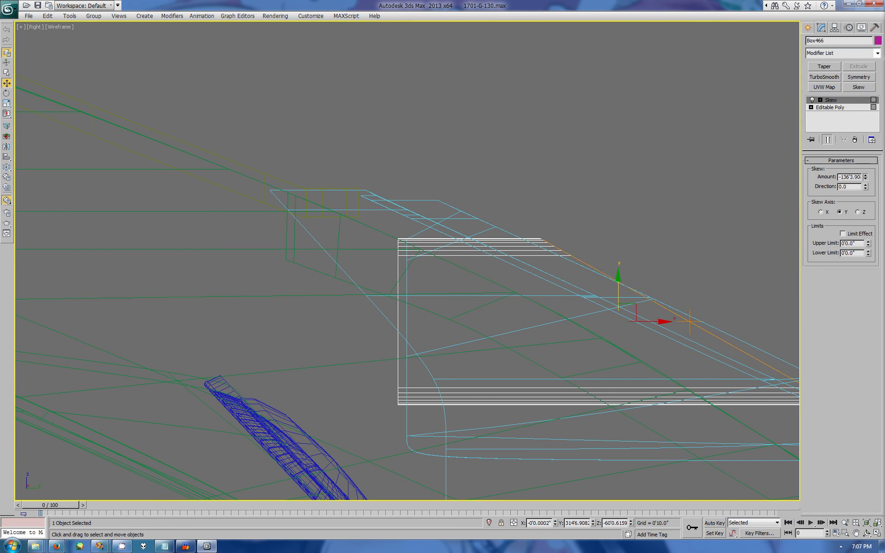
{"action": "left_click", "coordinate": [878, 533]}
{"action": "mouse_move", "coordinate": [600, 369]}
{"action": "left_mouse_down"}
{"action": "mouse_move", "coordinate": [641, 352]}
{"action": "mouse_move", "coordinate": [531, 329]}
{"action": "mouse_move", "coordinate": [666, 255]}
{"action": "left_mouse_up"}
Step: Replace the commentary notes text with 'ouch' and minimise the notes window
{"action": "key", "text": "alt+Tab"}
{"action": "key", "text": "ctrl+a"}
{"action": "type", "text": "ouch"}
{"action": "key", "text": "super+Down"}
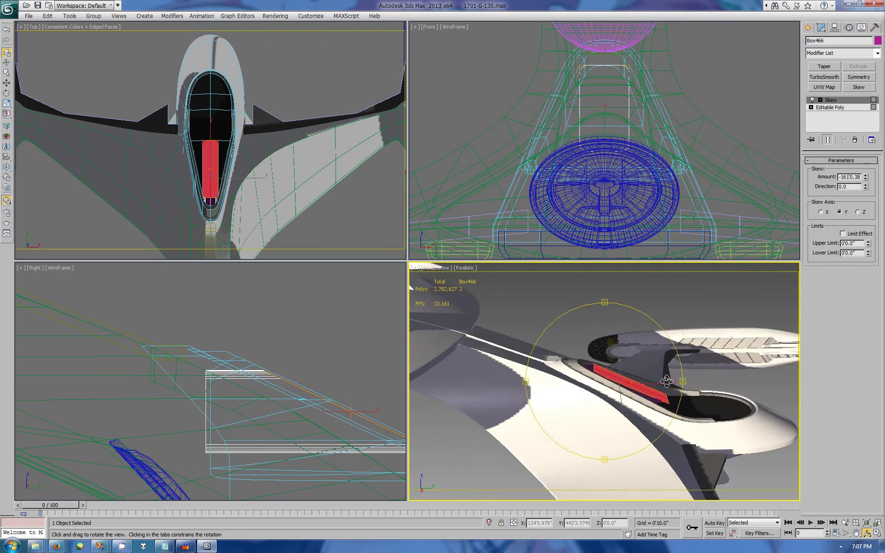
Step: Orbit around the skewed box from both sides, then return to vertex editing
{"action": "left_click_drag", "start_coordinate": [570, 391], "coordinate": [577, 383]}
{"action": "key", "text": "alt+w"}
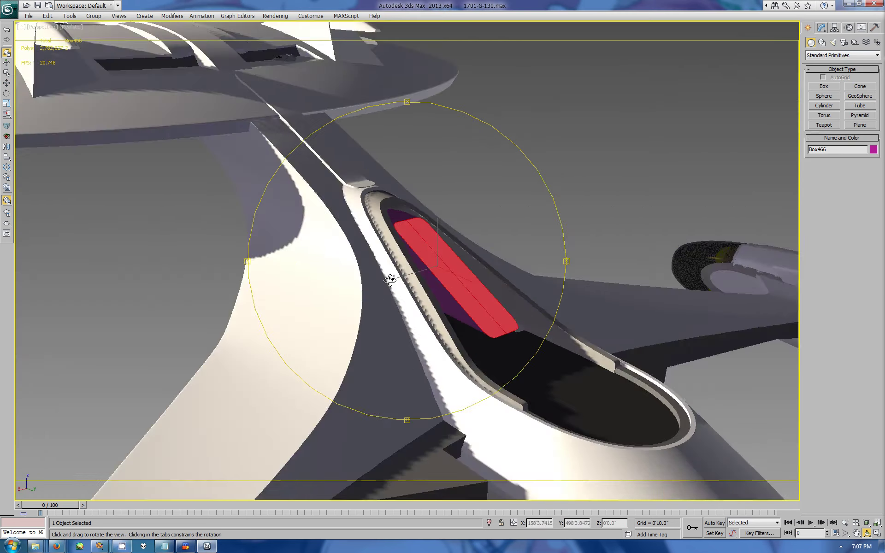
{"action": "left_click_drag", "start_coordinate": [389, 277], "coordinate": [317, 288]}
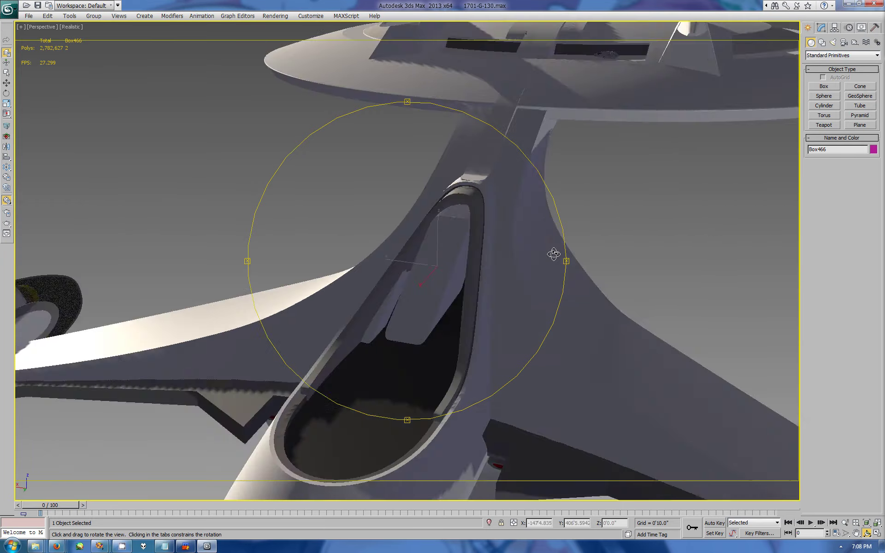
{"action": "mouse_move", "coordinate": [555, 255]}
{"action": "left_mouse_down"}
{"action": "mouse_move", "coordinate": [424, 244]}
{"action": "mouse_move", "coordinate": [435, 263]}
{"action": "left_mouse_up"}
{"action": "left_click", "coordinate": [822, 28]}
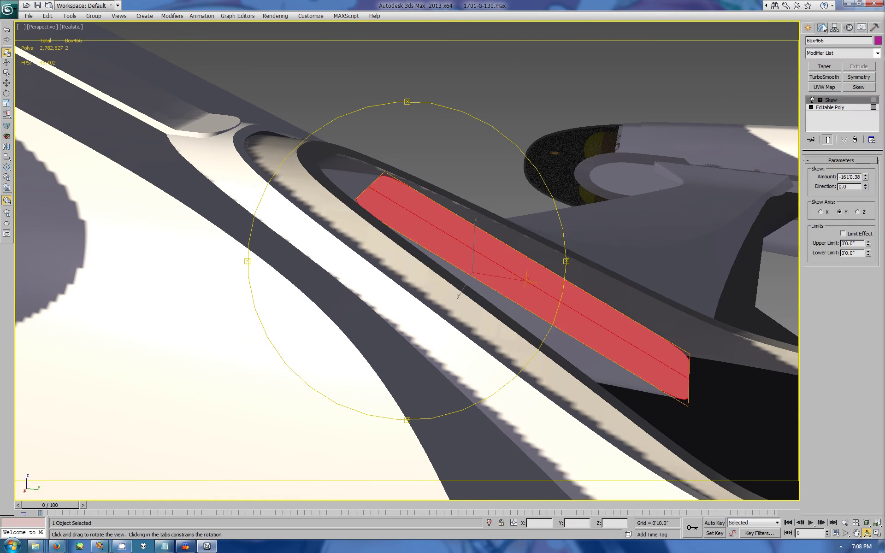
{"action": "key", "text": "w"}
{"action": "key", "text": "1"}
{"action": "key", "text": "alt+w"}
Step: Adjust the Skew amount and move the front face in to narrow the box
{"action": "left_click_drag", "start_coordinate": [595, 93], "coordinate": [592, 82]}
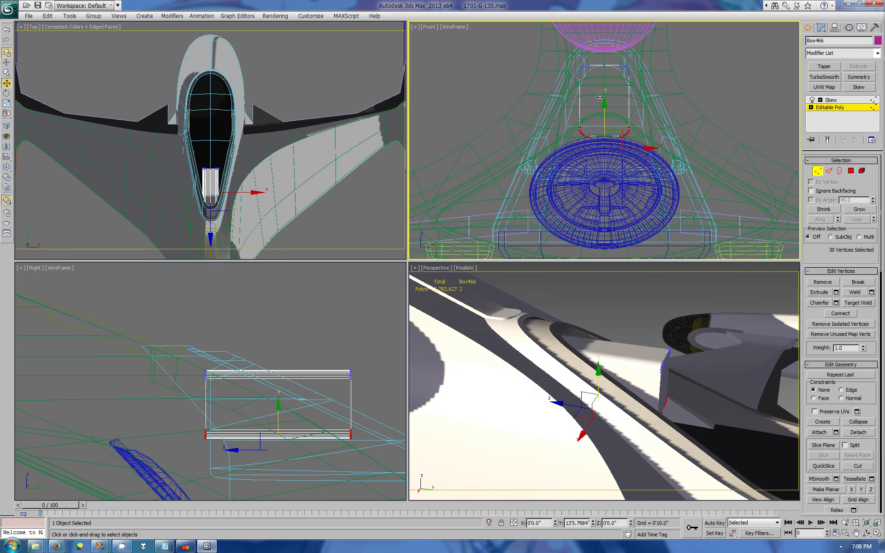
{"action": "left_click", "coordinate": [840, 100]}
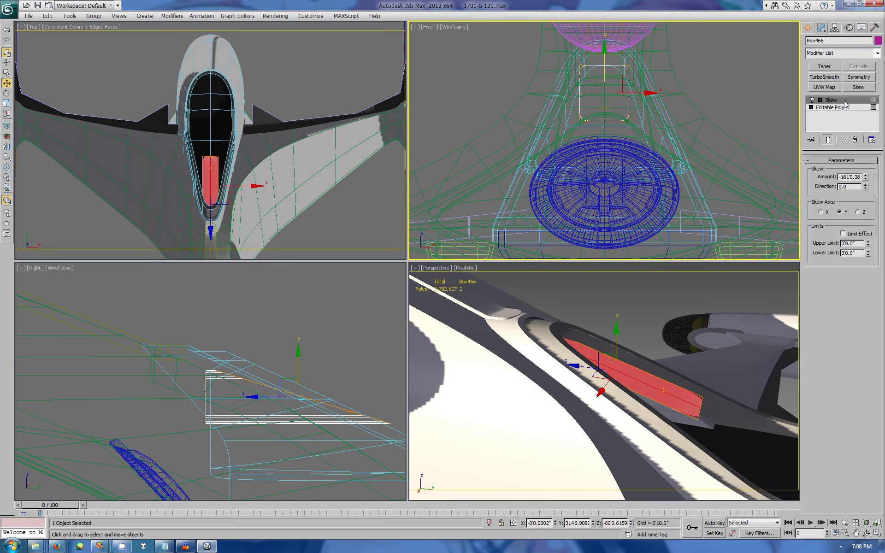
{"action": "left_click_drag", "start_coordinate": [867, 179], "coordinate": [866, 171]}
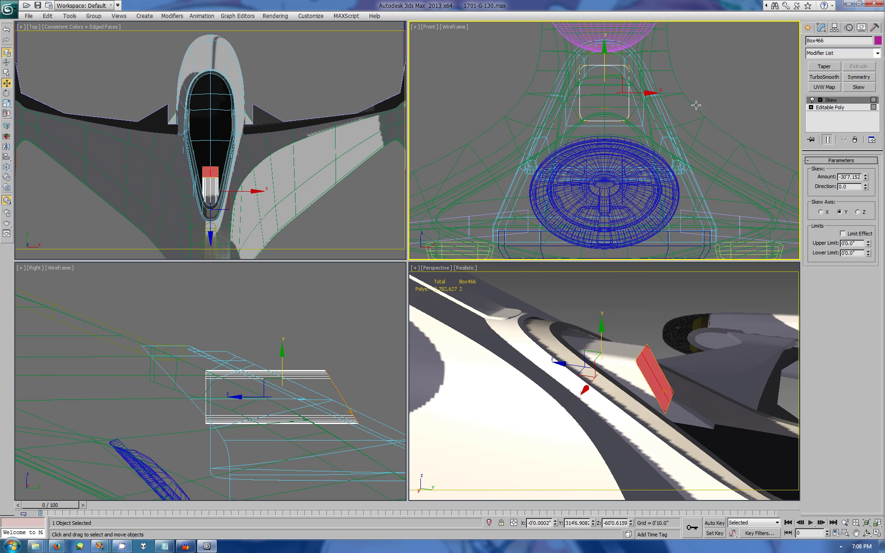
{"action": "left_click", "coordinate": [830, 107]}
{"action": "left_click_drag", "start_coordinate": [317, 390], "coordinate": [255, 390]}
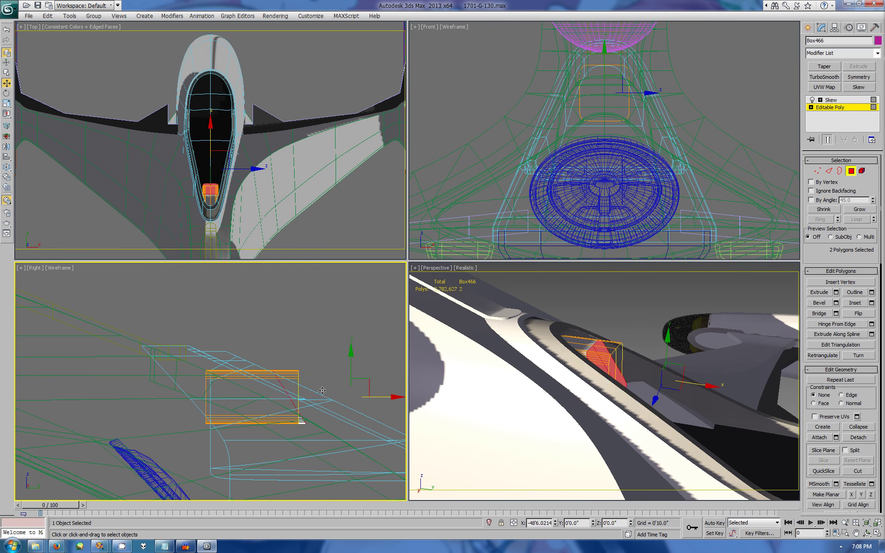
Step: Orbit the perspective view around the box while switching between vertex and polygon editing
{"action": "left_click", "coordinate": [866, 533]}
{"action": "left_click_drag", "start_coordinate": [624, 400], "coordinate": [606, 423]}
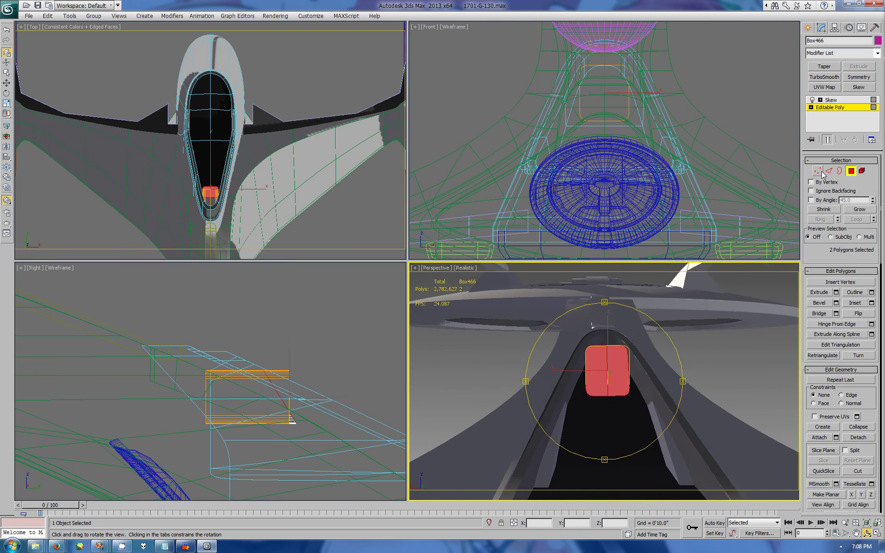
{"action": "key", "text": "1"}
{"action": "right_click", "coordinate": [326, 440]}
{"action": "key", "text": "w"}
{"action": "left_click", "coordinate": [851, 171]}
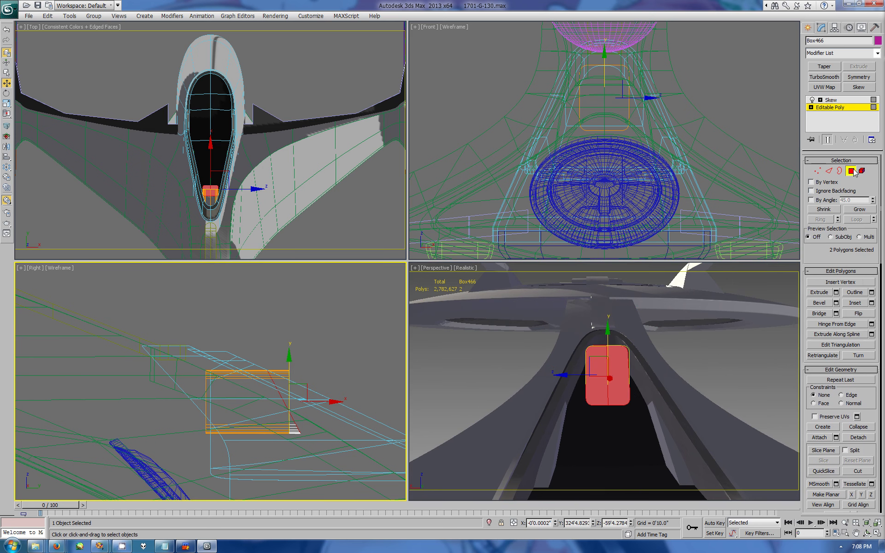
{"action": "middle_click_drag", "start_coordinate": [763, 454], "coordinate": [719, 415], "text": "alt"}
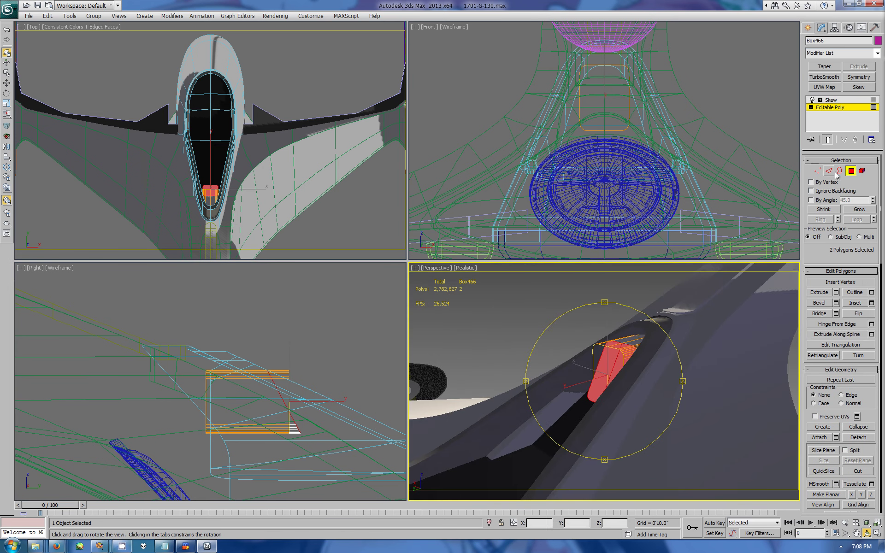
Step: Increase, then reduce the Y-axis Skew amount to -917.695
{"action": "left_click", "coordinate": [831, 100]}
{"action": "left_click_drag", "start_coordinate": [870, 178], "coordinate": [870, 198]}
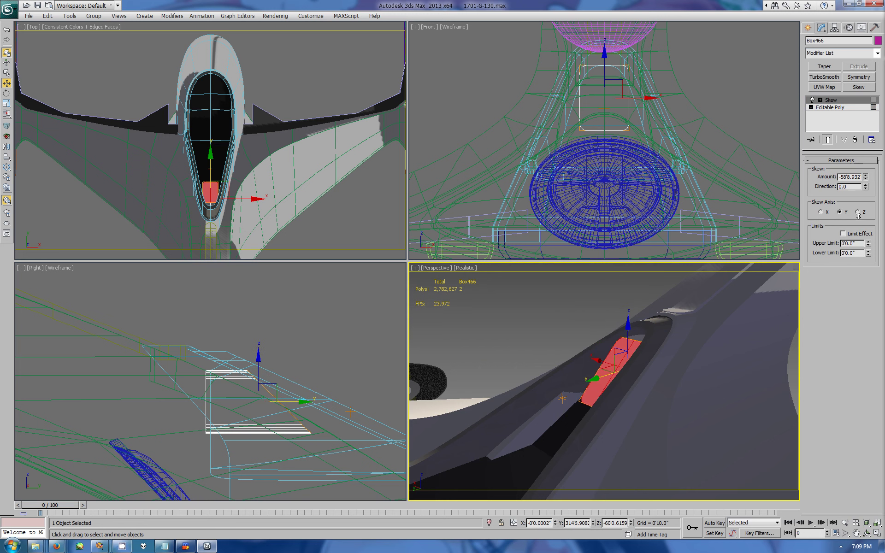
{"action": "left_click", "coordinate": [867, 533]}
{"action": "mouse_move", "coordinate": [663, 406]}
{"action": "left_mouse_down"}
{"action": "mouse_move", "coordinate": [679, 389]}
{"action": "mouse_move", "coordinate": [664, 397]}
{"action": "left_mouse_up"}
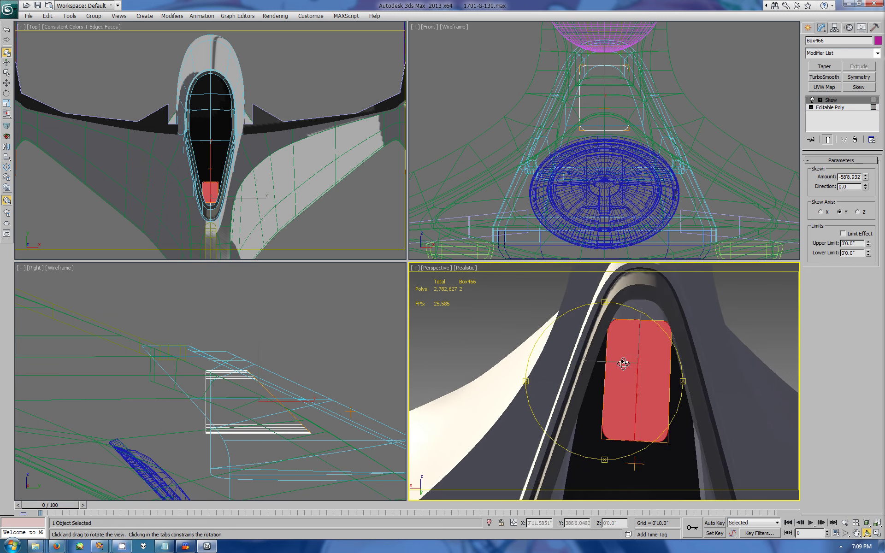
{"action": "left_click_drag", "start_coordinate": [866, 177], "coordinate": [863, 152]}
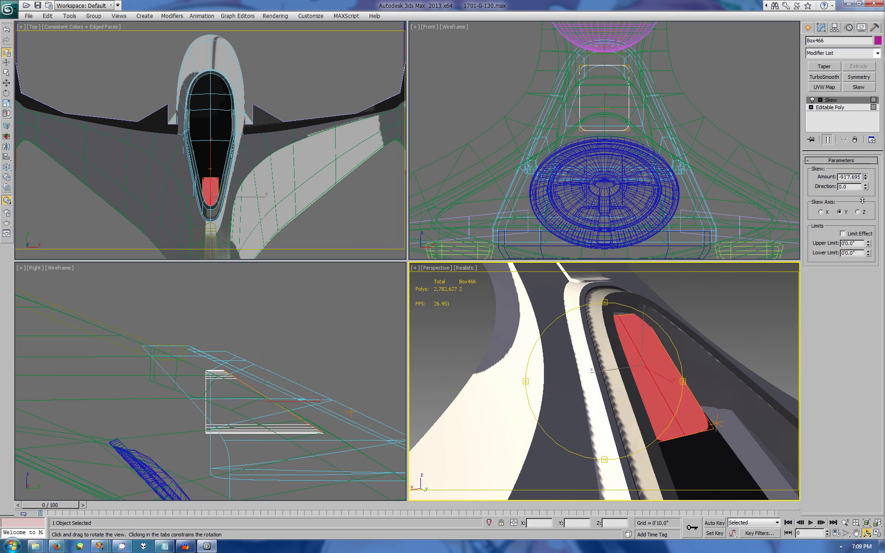
Step: Pull the box's front polygons out to lengthen it down the cockpit slope
{"action": "left_click", "coordinate": [830, 107]}
{"action": "key", "text": "w"}
{"action": "right_click", "coordinate": [679, 390]}
{"action": "left_click", "coordinate": [678, 391]}
{"action": "left_click_drag", "start_coordinate": [682, 389], "coordinate": [691, 394]}
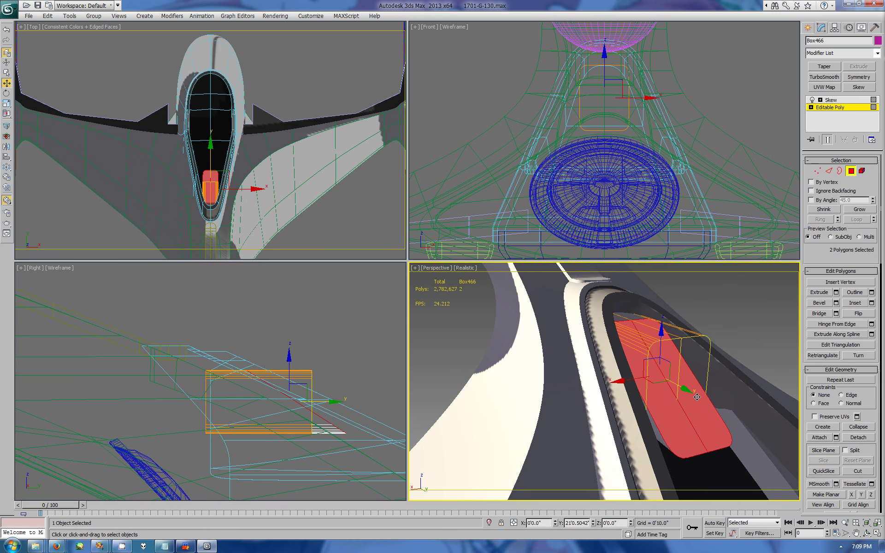
Step: Select the box's vertices and orbit to check the slanted block in the cockpit
{"action": "key", "text": "1"}
{"action": "left_click_drag", "start_coordinate": [611, 55], "coordinate": [645, 139]}
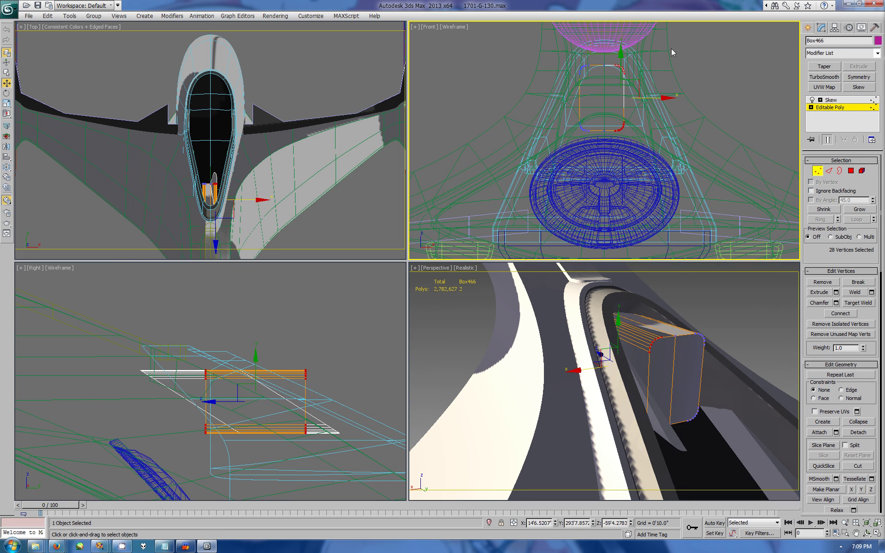
{"action": "left_click", "coordinate": [851, 101]}
{"action": "left_click", "coordinate": [830, 107]}
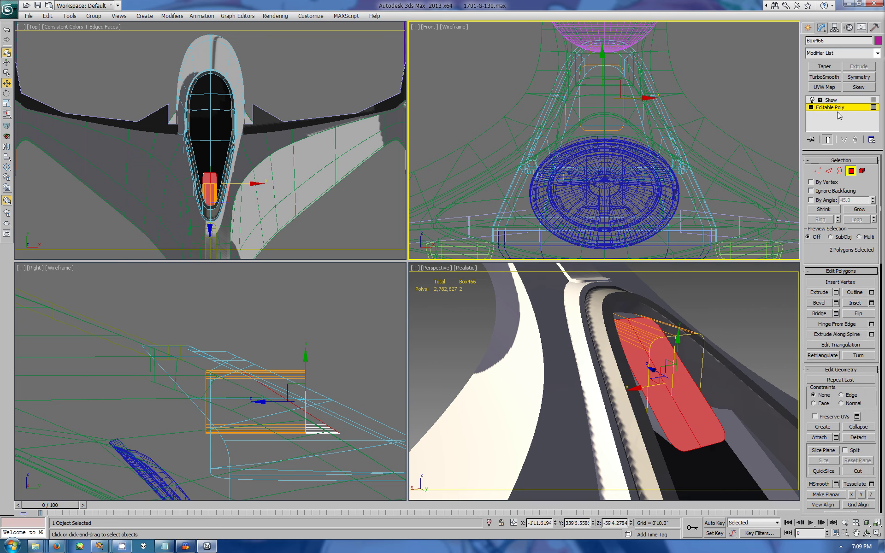
{"action": "left_click", "coordinate": [867, 533]}
{"action": "mouse_move", "coordinate": [621, 381]}
{"action": "left_mouse_down"}
{"action": "mouse_move", "coordinate": [638, 376]}
{"action": "mouse_move", "coordinate": [623, 395]}
{"action": "mouse_move", "coordinate": [613, 350]}
{"action": "left_mouse_up"}
Step: Remove the Skew modifier, delete the front face, and add a Z-axis Symmetry modifier
{"action": "key", "text": "w"}
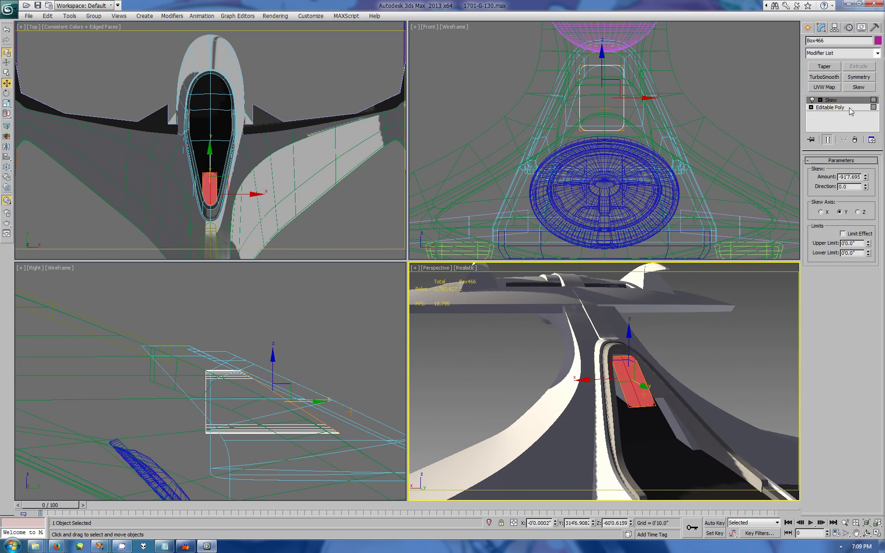
{"action": "left_click", "coordinate": [818, 171], "text": "ctrl"}
{"action": "right_click", "coordinate": [580, 118]}
{"action": "key", "text": "4"}
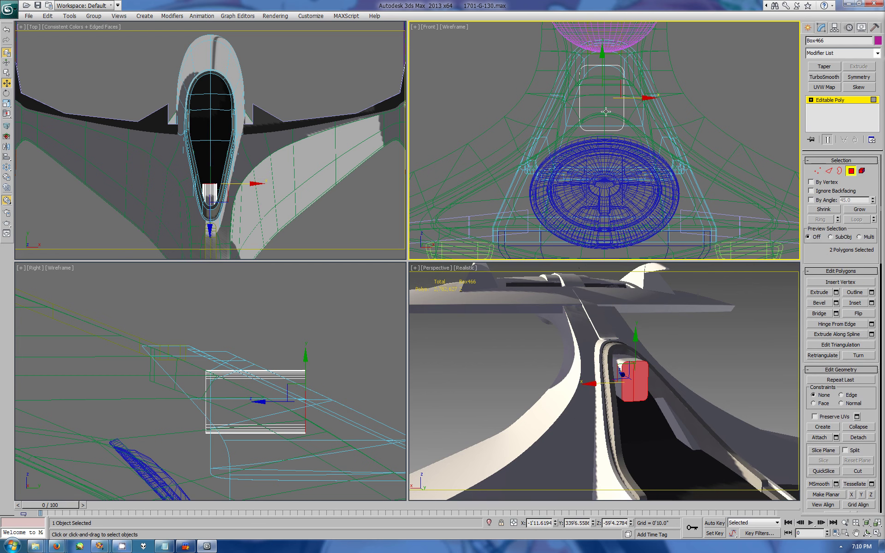
{"action": "key", "text": "Delete"}
{"action": "left_click", "coordinate": [858, 77]}
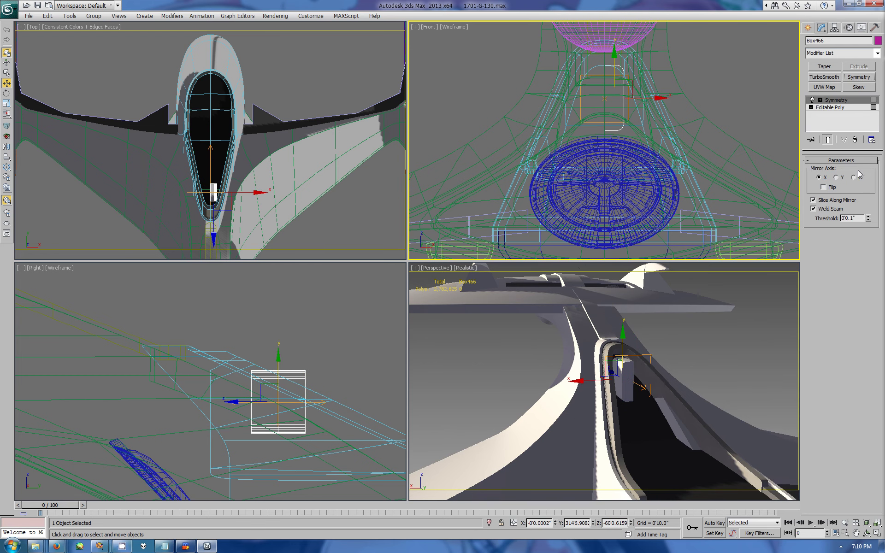
{"action": "left_click", "coordinate": [853, 178]}
Step: Tilt the box about 47 degrees and move it left in the side view
{"action": "left_click", "coordinate": [6, 93]}
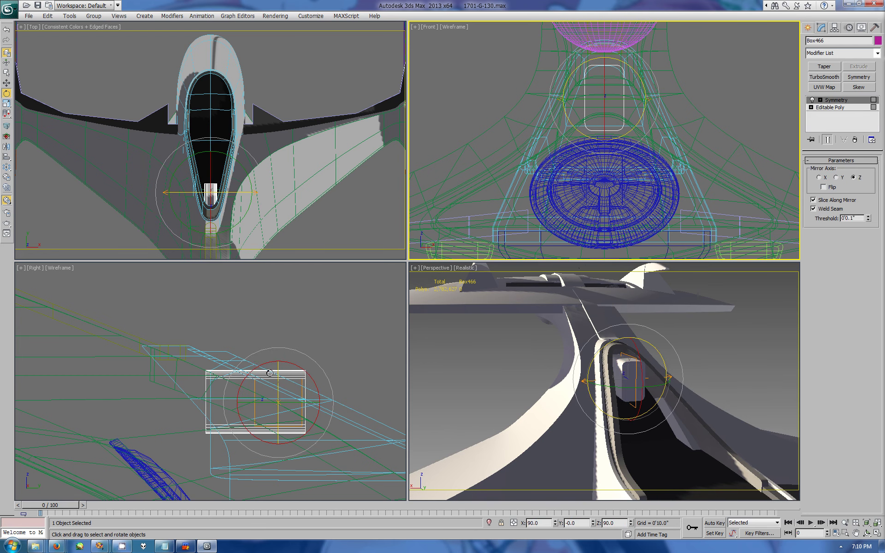
{"action": "mouse_move", "coordinate": [270, 373]}
{"action": "left_mouse_down"}
{"action": "mouse_move", "coordinate": [252, 532]}
{"action": "mouse_move", "coordinate": [272, 438]}
{"action": "left_mouse_up"}
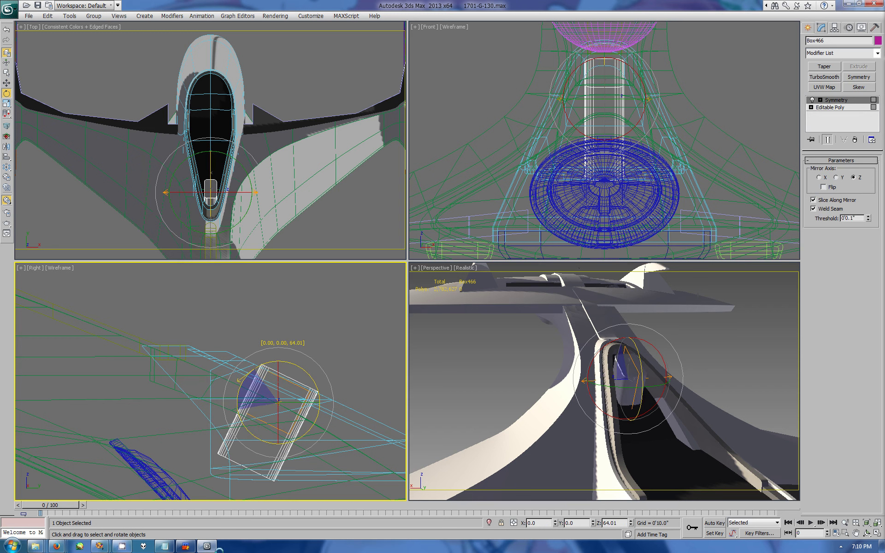
{"action": "key", "text": "w"}
{"action": "left_click_drag", "start_coordinate": [297, 386], "coordinate": [283, 386]}
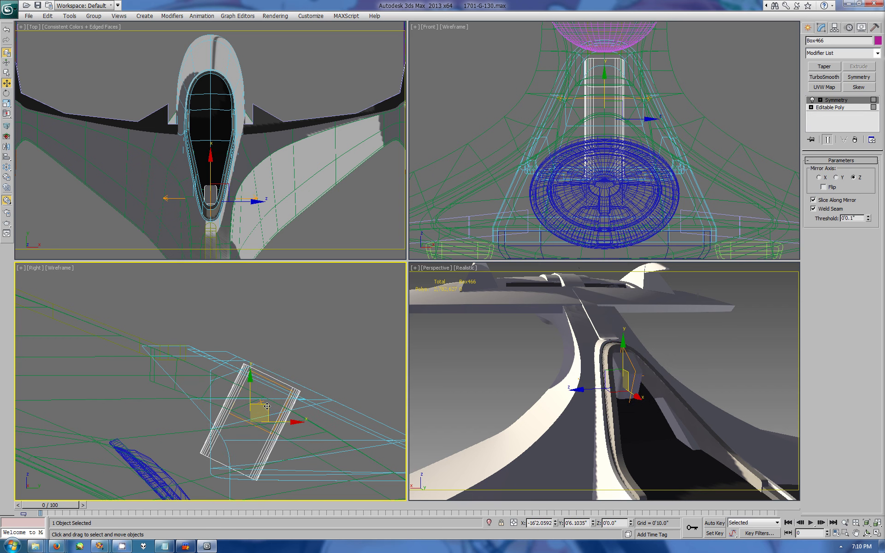
Step: Orbit the full-screen perspective view to inspect the bridge deck
{"action": "right_click", "coordinate": [655, 385]}
{"action": "left_click", "coordinate": [877, 534]}
{"action": "left_click", "coordinate": [867, 533]}
{"action": "mouse_move", "coordinate": [415, 290]}
{"action": "left_mouse_down"}
{"action": "mouse_move", "coordinate": [405, 286]}
{"action": "mouse_move", "coordinate": [460, 332]}
{"action": "mouse_move", "coordinate": [418, 264]}
{"action": "mouse_move", "coordinate": [461, 286]}
{"action": "left_mouse_up"}
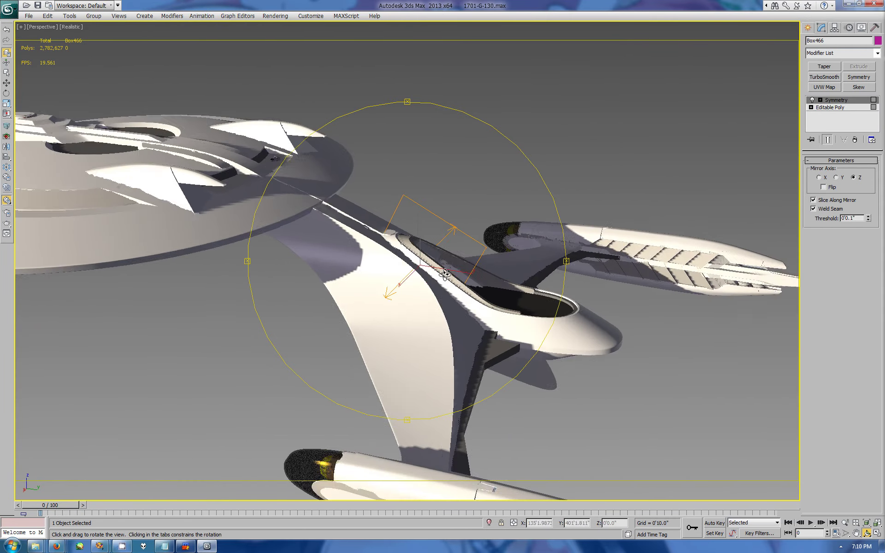
{"action": "key", "text": "alt+w"}
Step: Clone the box as Box467, place it lower and right, check it, then deselect
{"action": "right_click", "coordinate": [334, 432]}
{"action": "key", "text": "ctrl+v"}
{"action": "key", "text": "Return"}
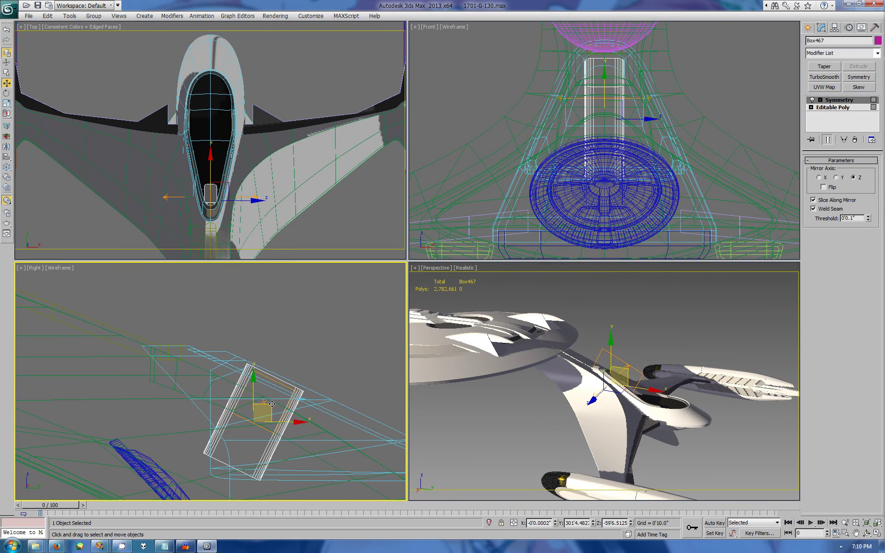
{"action": "left_click_drag", "start_coordinate": [270, 405], "coordinate": [331, 431]}
{"action": "left_click", "coordinate": [617, 394]}
{"action": "key", "text": "alt+w"}
{"action": "middle_click_drag", "start_coordinate": [617, 395], "coordinate": [530, 323], "text": "alt"}
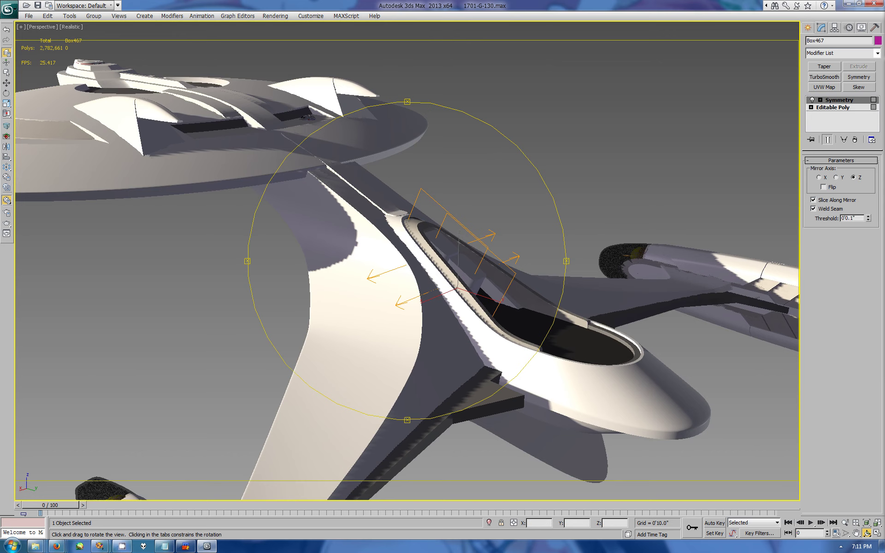
{"action": "key", "text": "w"}
{"action": "left_click", "coordinate": [633, 354]}
{"action": "key", "text": "ctrl+d"}
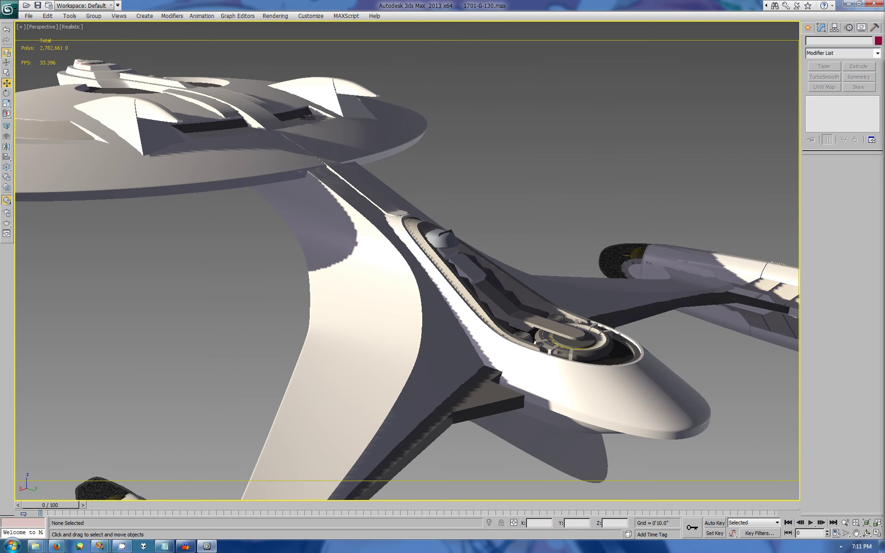
Step: On Box333, shift four vertices right in the side view, then select two vertices
{"action": "left_click", "coordinate": [434, 249]}
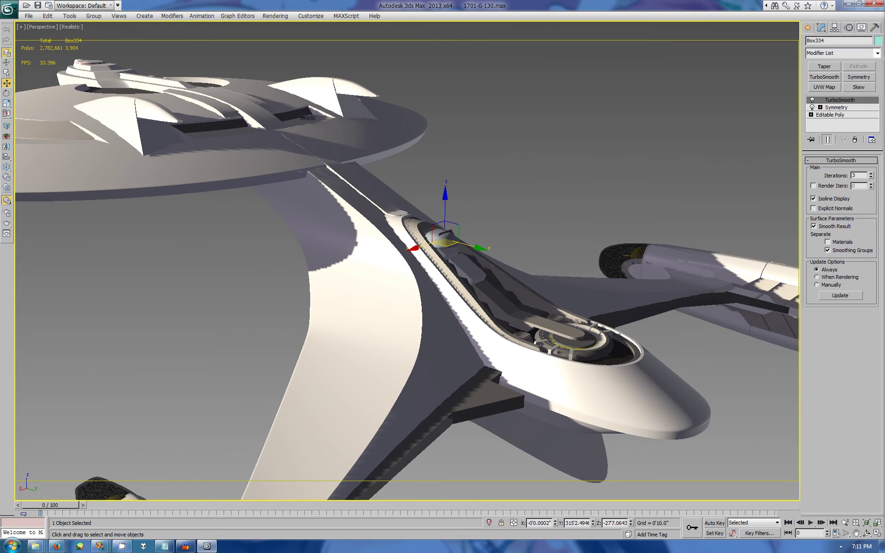
{"action": "left_click", "coordinate": [836, 100]}
{"action": "key", "text": "1"}
{"action": "key", "text": "alt+w"}
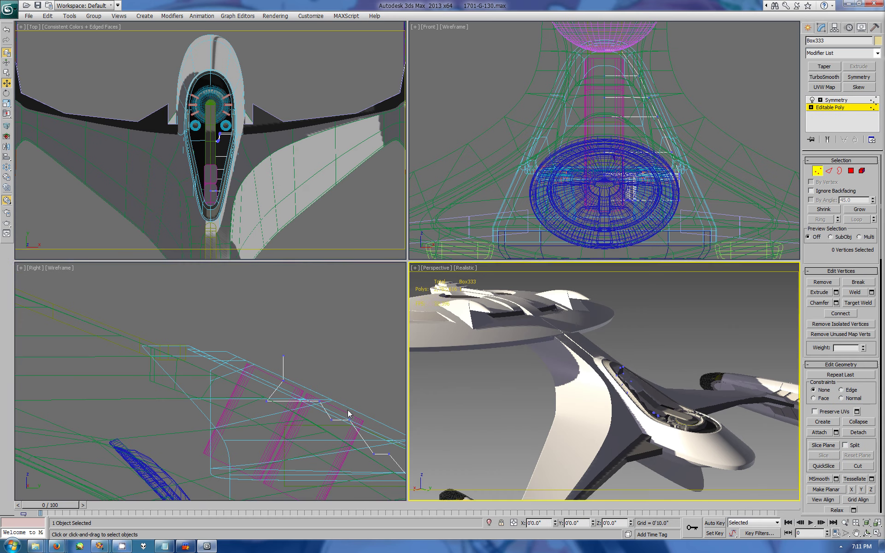
{"action": "left_click", "coordinate": [235, 364]}
{"action": "left_click_drag", "start_coordinate": [236, 364], "coordinate": [243, 368]}
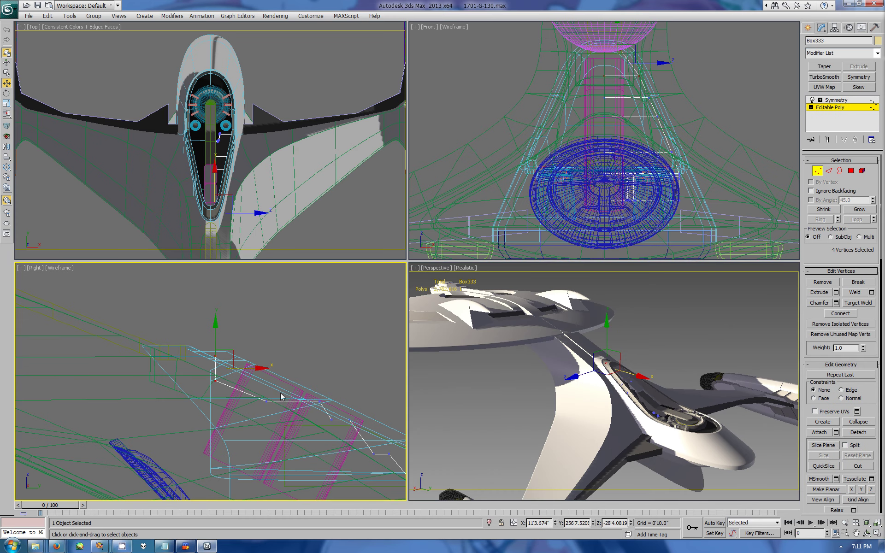
{"action": "scroll", "coordinate": [299, 386], "scroll_direction": "down", "scroll_amount": 1}
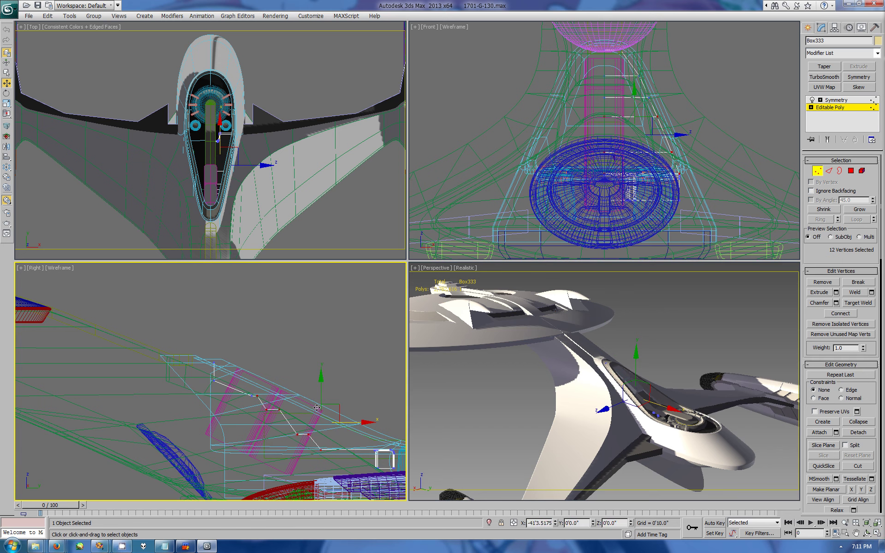
{"action": "left_click_drag", "start_coordinate": [228, 387], "coordinate": [259, 409]}
Step: Orbit the perspective view around the whole ship and close in on the neck
{"action": "left_click", "coordinate": [867, 533]}
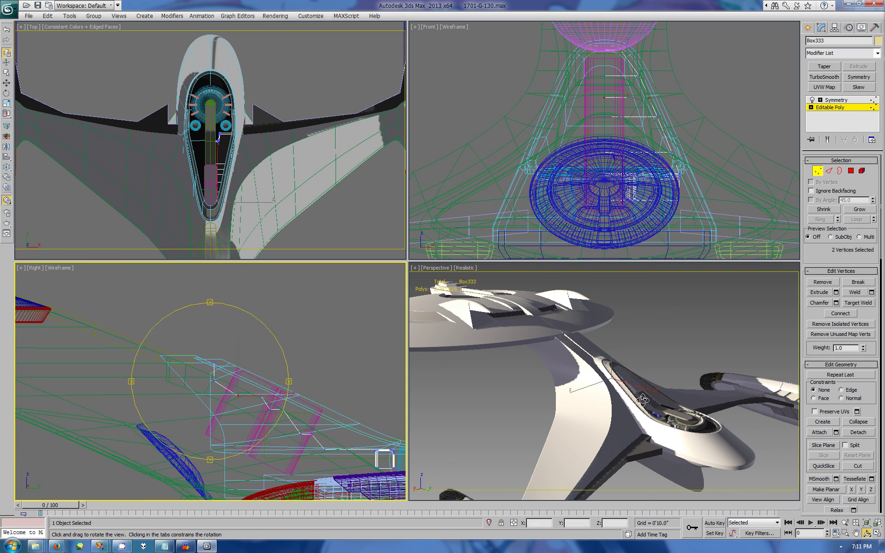
{"action": "left_click_drag", "start_coordinate": [669, 426], "coordinate": [599, 368]}
{"action": "key", "text": "alt+w"}
{"action": "mouse_move", "coordinate": [531, 350]}
{"action": "left_mouse_down"}
{"action": "mouse_move", "coordinate": [486, 320]}
{"action": "mouse_move", "coordinate": [437, 257]}
{"action": "mouse_move", "coordinate": [488, 295]}
{"action": "mouse_move", "coordinate": [427, 287]}
{"action": "mouse_move", "coordinate": [461, 259]}
{"action": "mouse_move", "coordinate": [453, 296]}
{"action": "mouse_move", "coordinate": [489, 239]}
{"action": "left_mouse_up"}
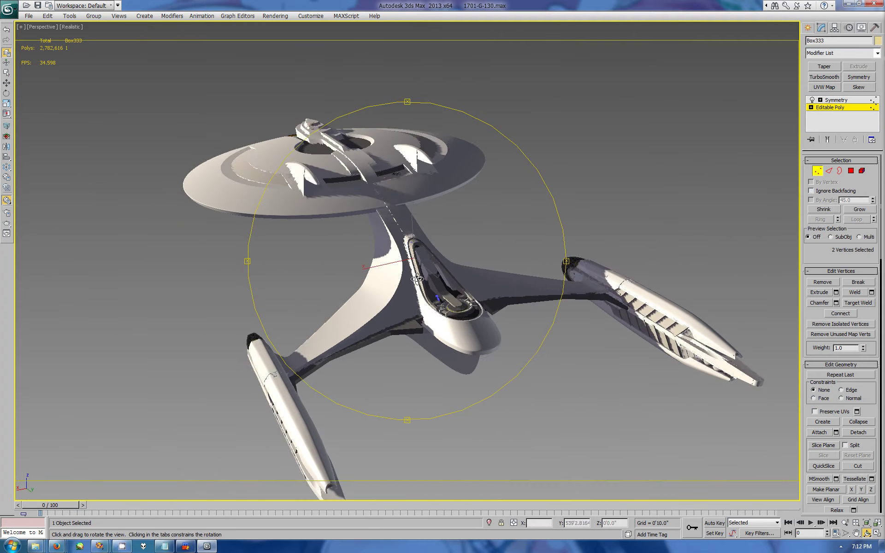
{"action": "left_click", "coordinate": [808, 29]}
{"action": "left_click_drag", "start_coordinate": [461, 277], "coordinate": [469, 338]}
{"action": "key", "text": "alt+w"}
Step: Move Box333's selected vertices up-right and back, then add two more vertices
{"action": "left_click", "coordinate": [821, 27]}
{"action": "left_click", "coordinate": [830, 108]}
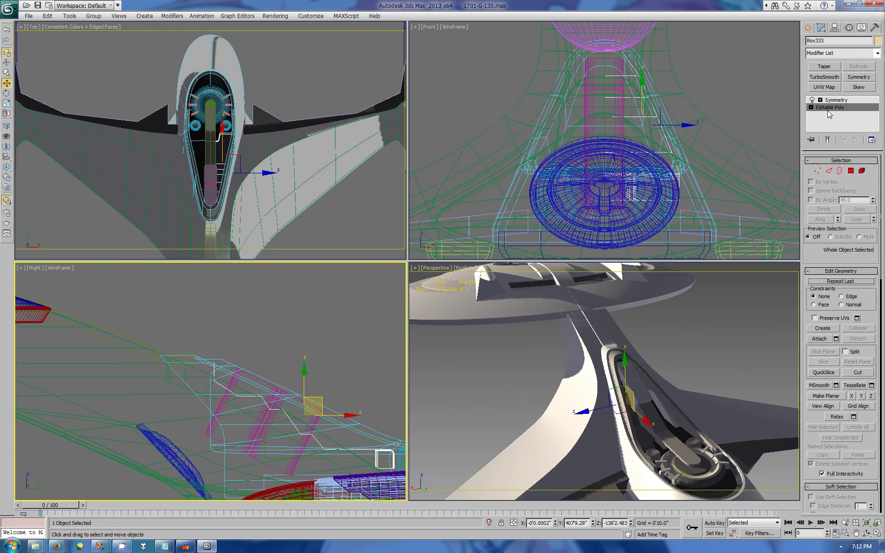
{"action": "key", "text": "1"}
{"action": "left_click_drag", "start_coordinate": [265, 398], "coordinate": [317, 413]}
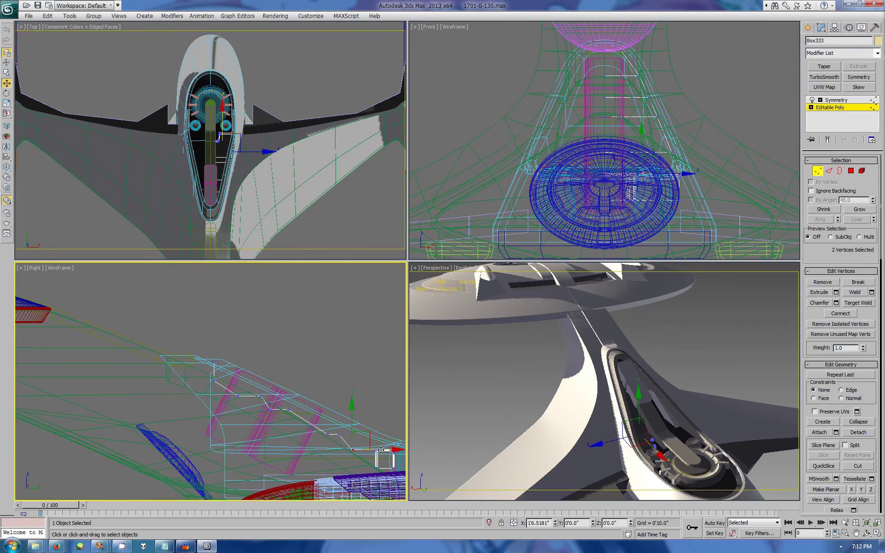
{"action": "left_click_drag", "start_coordinate": [317, 413], "coordinate": [260, 399]}
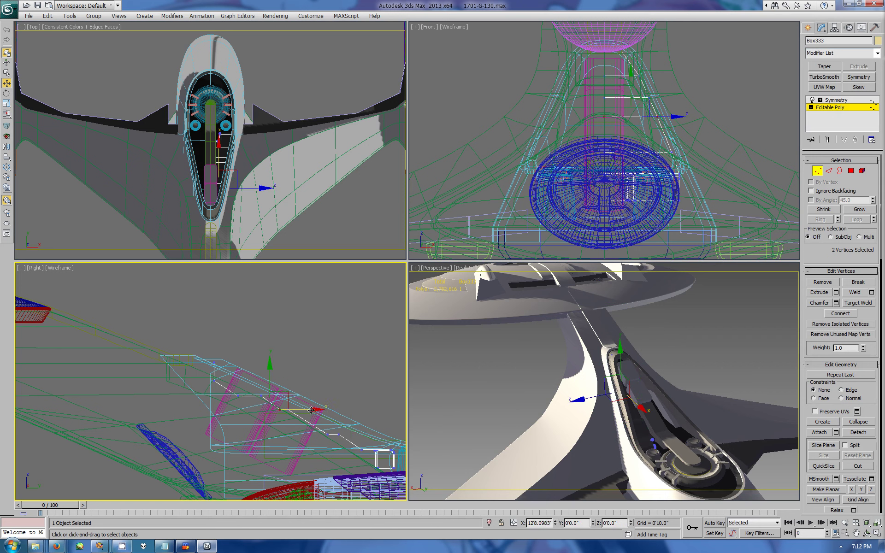
{"action": "left_click", "coordinate": [297, 410], "text": "ctrl"}
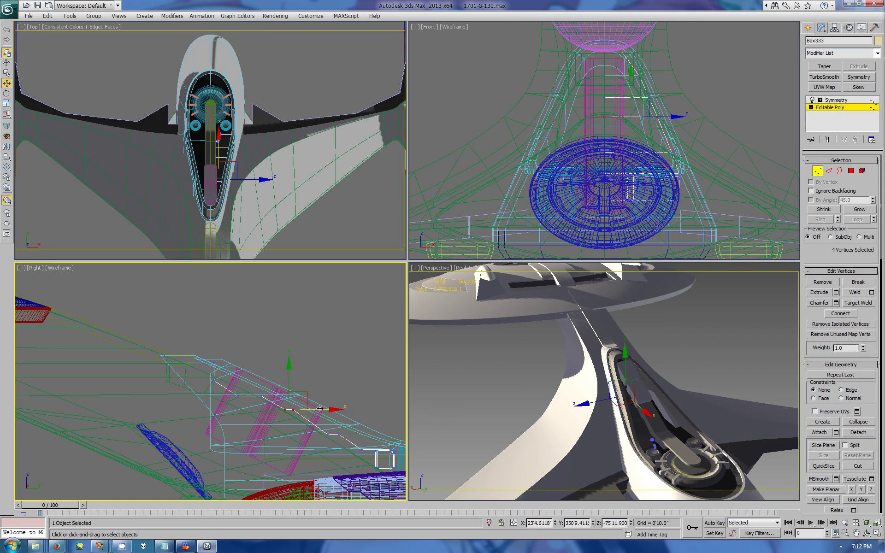
Step: Orbit the perspective view to a new angle to check the cockpit
{"action": "left_click", "coordinate": [808, 28]}
{"action": "left_click", "coordinate": [867, 533]}
{"action": "left_click_drag", "start_coordinate": [756, 461], "coordinate": [667, 419]}
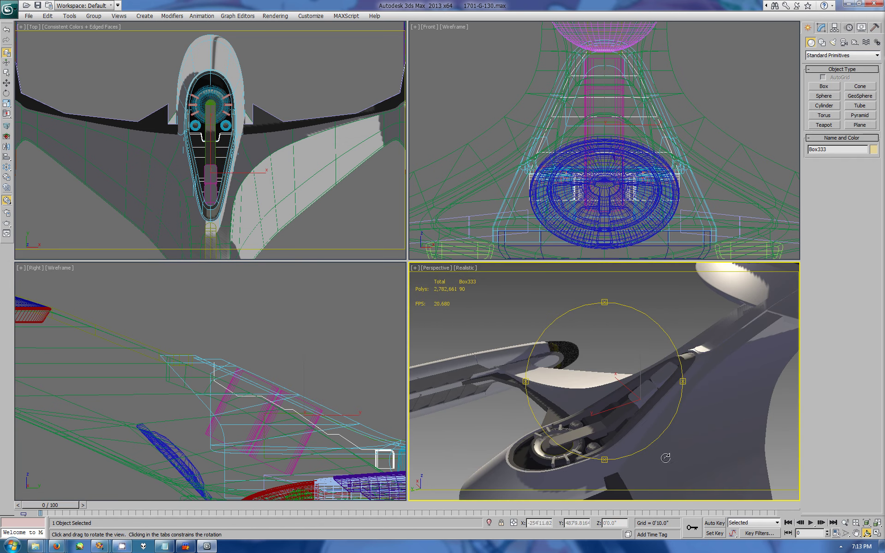
Step: Maximize the Perspective view and orbit around the ship, jotting 'ermm maybe?' in the note
{"action": "key", "text": "alt+w"}
{"action": "left_click_drag", "start_coordinate": [500, 380], "coordinate": [529, 347]}
{"action": "left_click", "coordinate": [856, 534]}
{"action": "left_click_drag", "start_coordinate": [547, 424], "coordinate": [543, 328]}
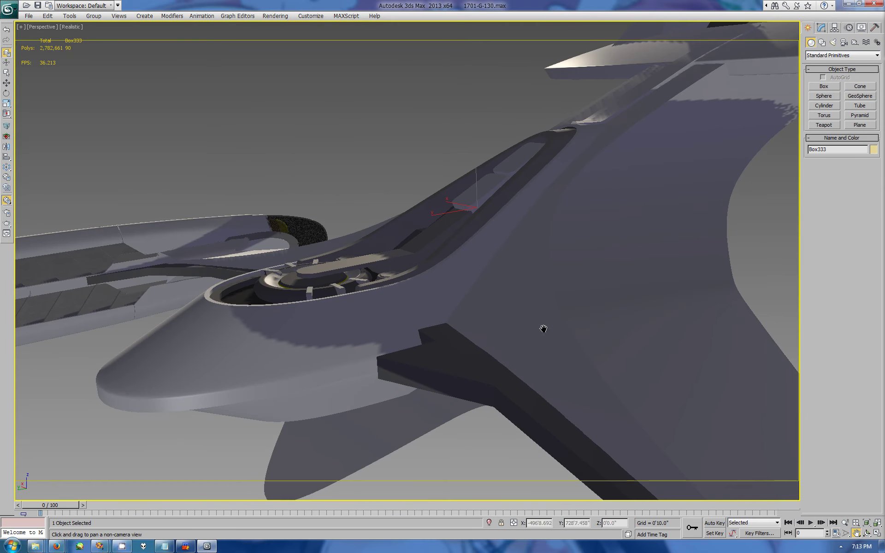
{"action": "type", "text": "e"}
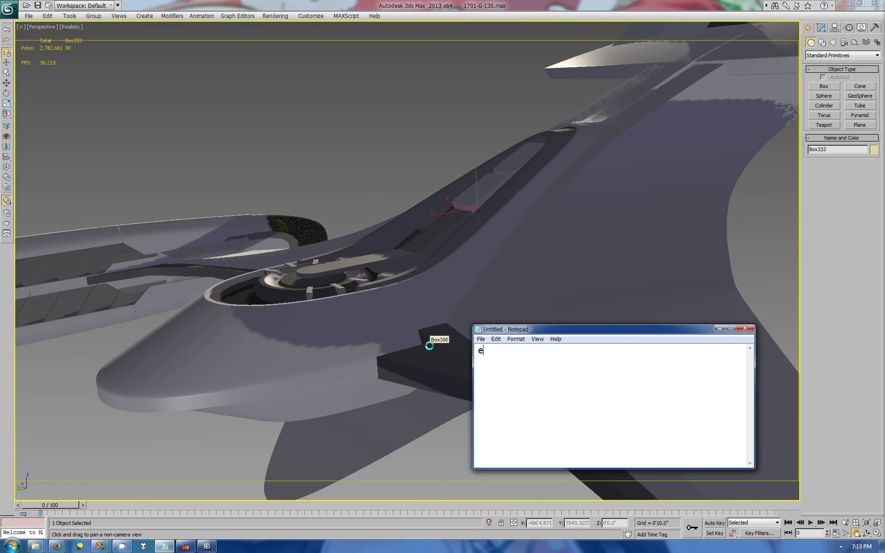
{"action": "type", "text": "rmm maybe?"}
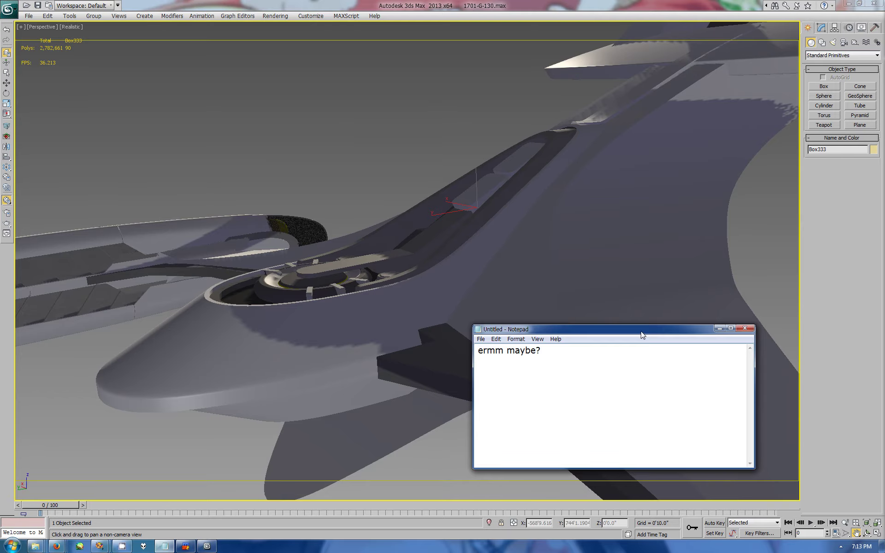
{"action": "left_click", "coordinate": [867, 533]}
{"action": "mouse_move", "coordinate": [406, 285]}
{"action": "left_mouse_down"}
{"action": "mouse_move", "coordinate": [474, 232]}
{"action": "mouse_move", "coordinate": [421, 223]}
{"action": "mouse_move", "coordinate": [421, 267]}
{"action": "mouse_move", "coordinate": [408, 204]}
{"action": "left_mouse_up"}
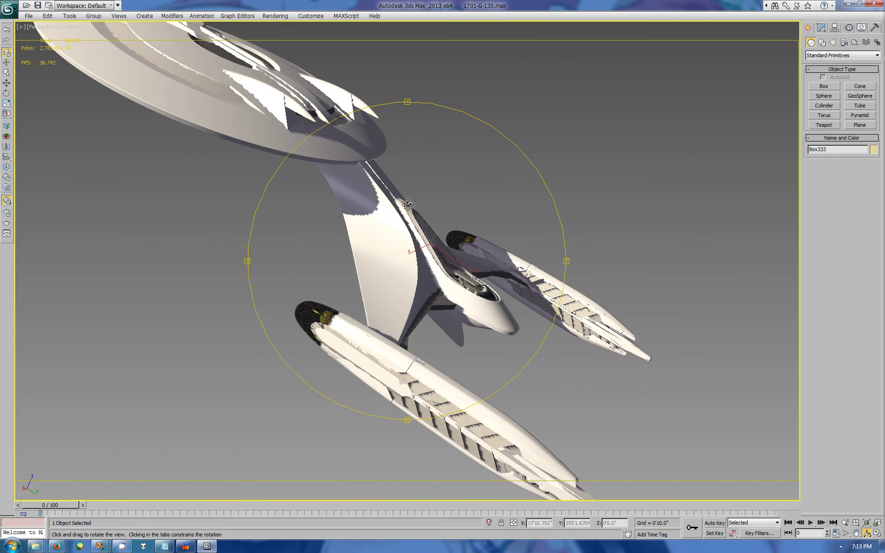
{"action": "mouse_move", "coordinate": [532, 353]}
{"action": "left_mouse_down"}
{"action": "mouse_move", "coordinate": [469, 311]}
{"action": "mouse_move", "coordinate": [439, 274]}
{"action": "mouse_move", "coordinate": [442, 282]}
{"action": "left_mouse_up"}
Step: Rewrite the note to suggest sweeping the struts and nacelles back, then select the whole ship
{"action": "key", "text": "alt+Tab"}
{"action": "key", "text": "ctrl+a"}
{"action": "type", "text": "Al"}
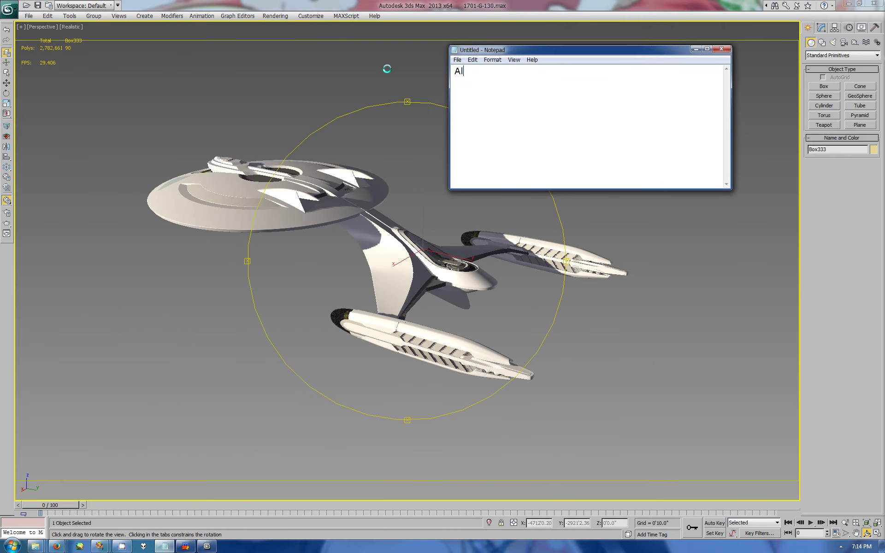
{"action": "type", "text": "most temop"}
{"action": "type", "text": "hat whole backside"}
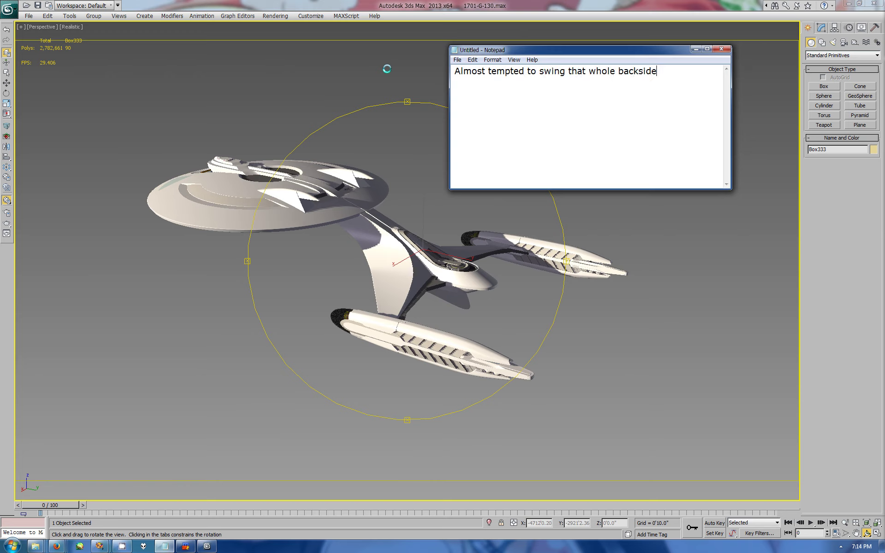
{"action": "type", "text": " out at that steep angle"}
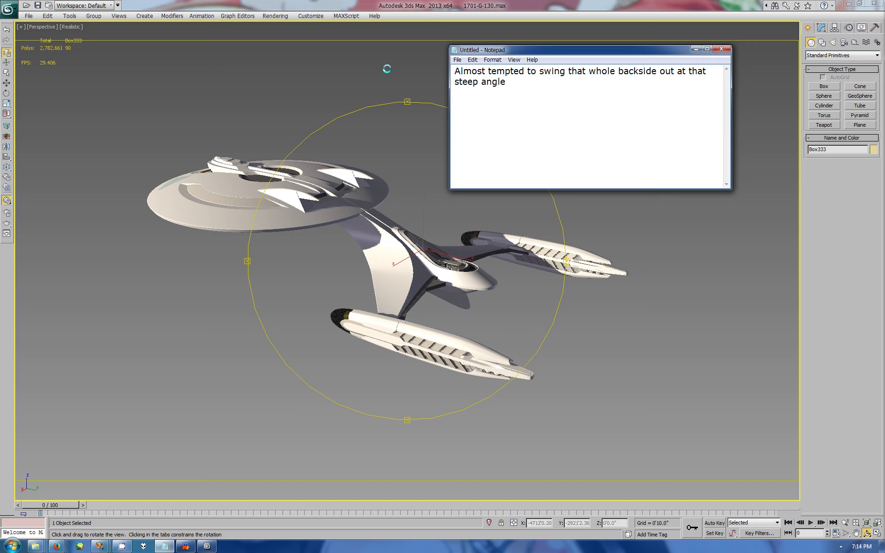
{"action": "type", "text": " and let the struts s"}
{"action": "type", "text": "weep bac"}
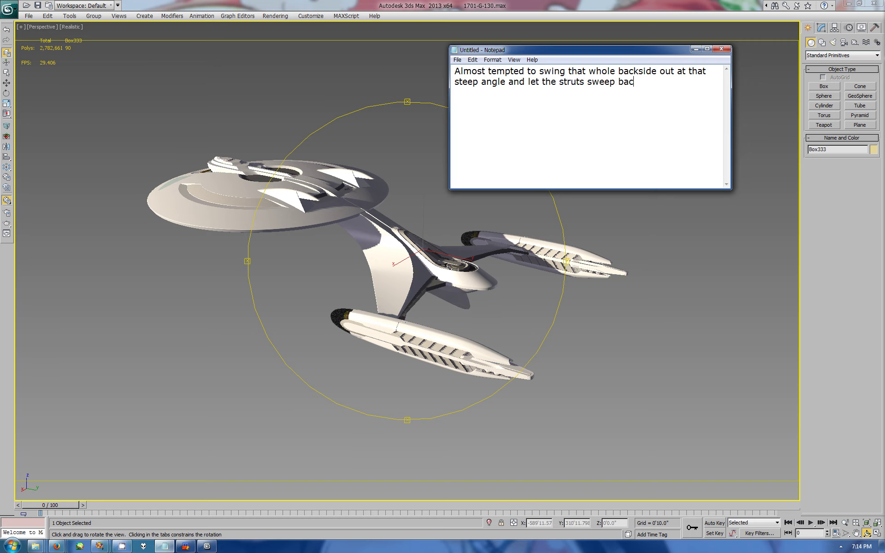
{"action": "type", "text": "ing the bn"}
{"action": "key", "text": "BackSpace"}
{"action": "type", "text": "g the nacelles b"}
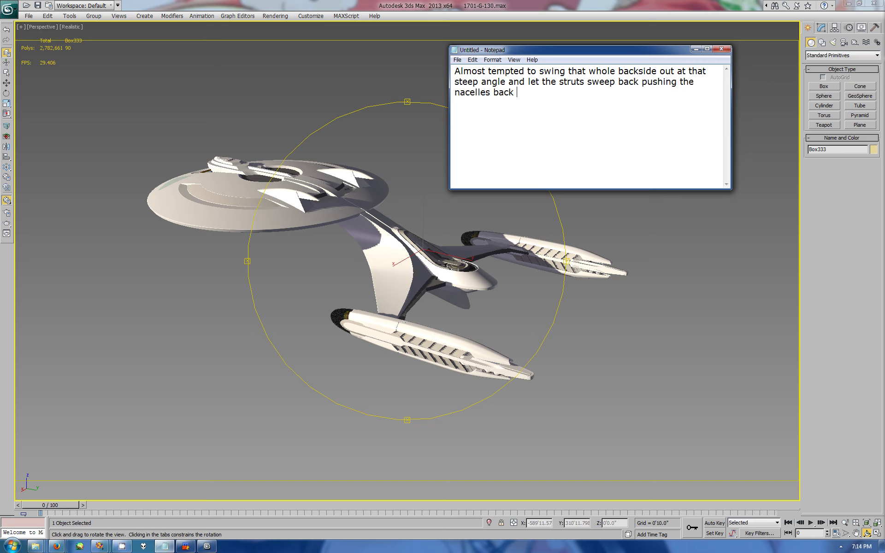
{"action": "type", "text": "ds some. Only dr"}
{"action": "type", "text": "awback is itll"}
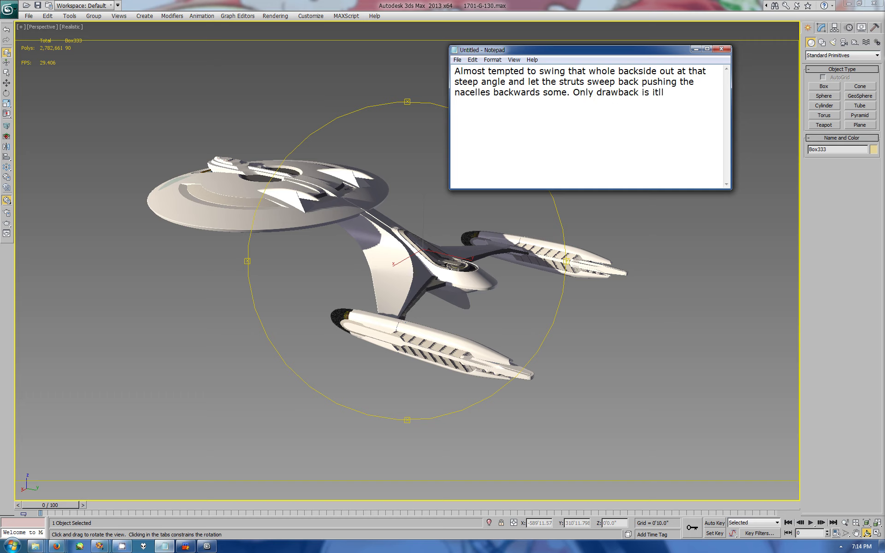
{"action": "type", "text": " lengthen the ship even"}
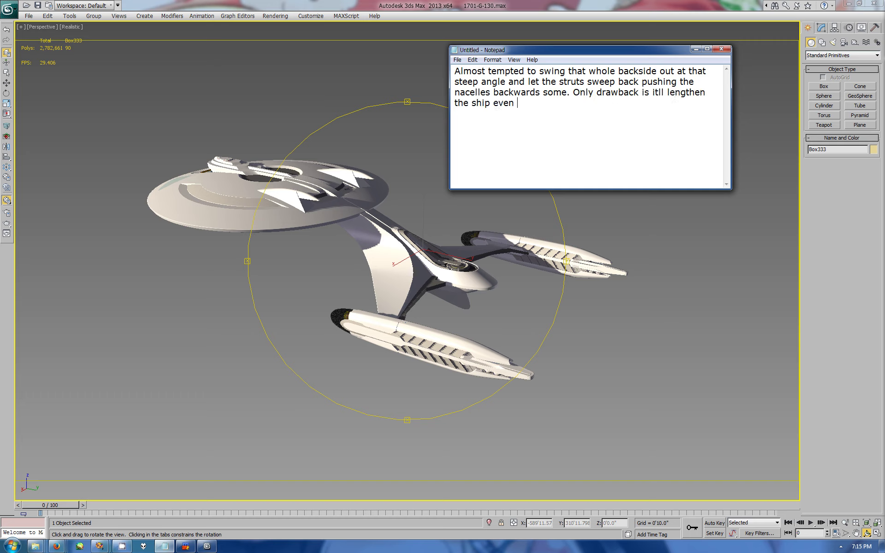
{"action": "type", "text": "more."}
{"action": "left_click", "coordinate": [695, 355]}
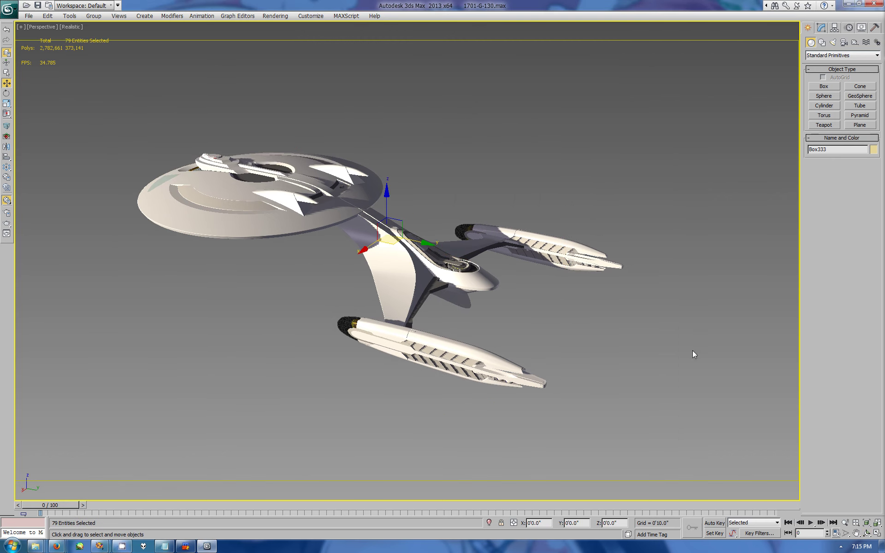
Step: Measure the selected ship's overall size and record its length as 2367ft and 721.5m
{"action": "left_click", "coordinate": [874, 28]}
{"action": "left_click", "coordinate": [842, 120]}
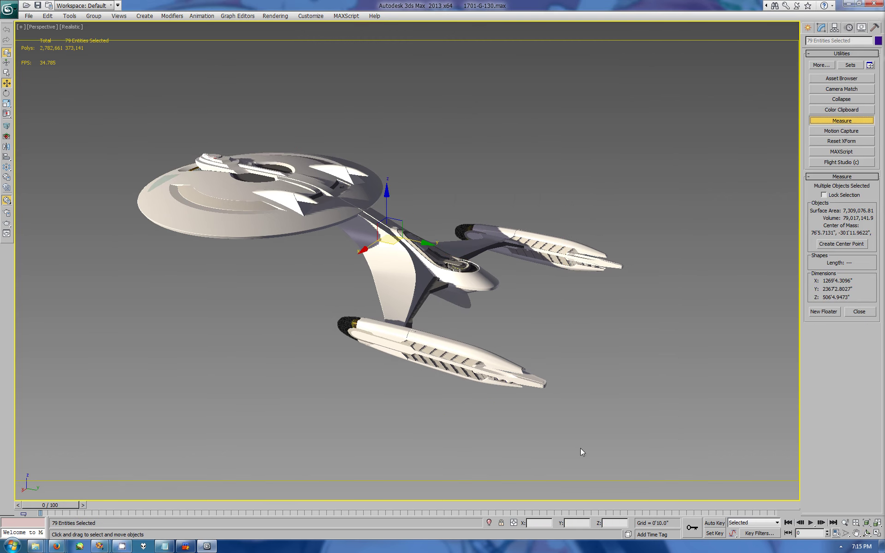
{"action": "left_click", "coordinate": [165, 546]}
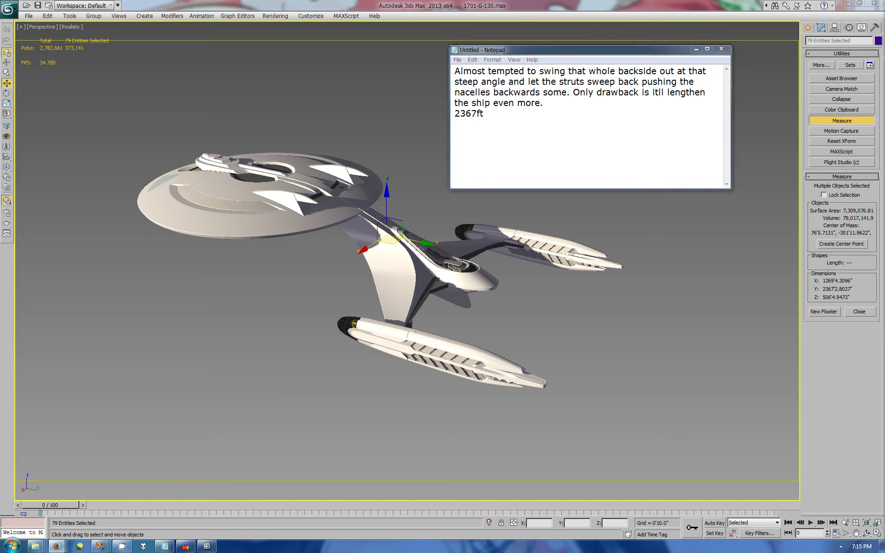
{"action": "left_click", "coordinate": [620, 151]}
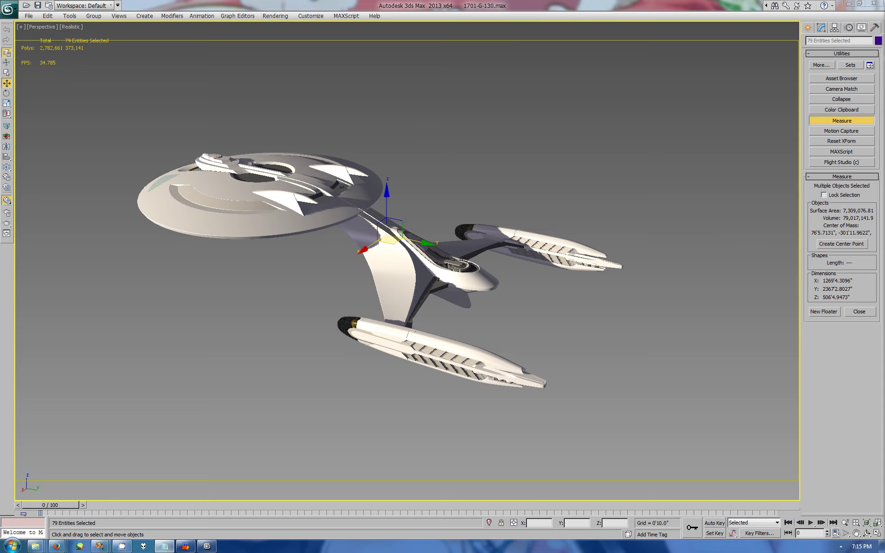
{"action": "scroll", "coordinate": [409, 385], "scroll_direction": "down", "scroll_amount": 3}
Step: View both ships from above, note the change might add 50 to 100m, then orbit low across the saucers
{"action": "key", "text": "ctrl+r"}
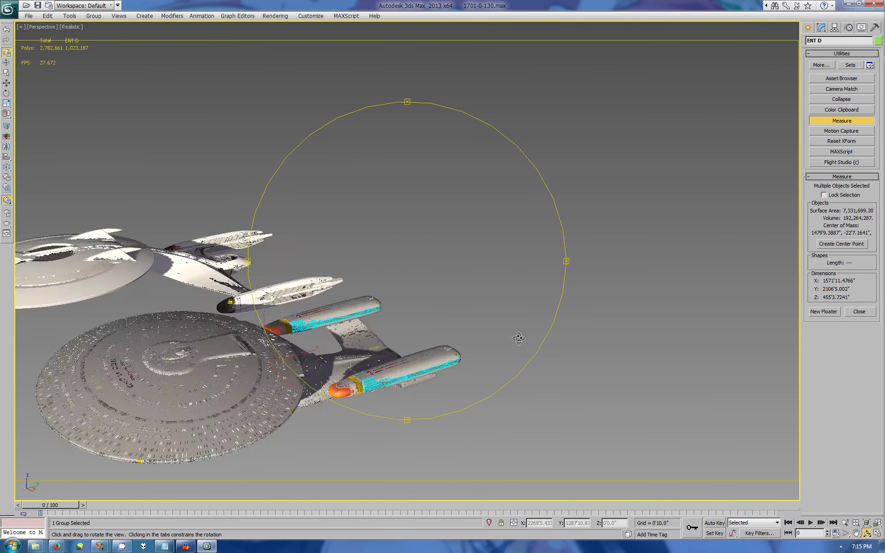
{"action": "mouse_move", "coordinate": [409, 323]}
{"action": "left_mouse_down"}
{"action": "mouse_move", "coordinate": [424, 360]}
{"action": "mouse_move", "coordinate": [420, 349]}
{"action": "left_mouse_up"}
{"action": "left_click_drag", "start_coordinate": [466, 375], "coordinate": [449, 337]}
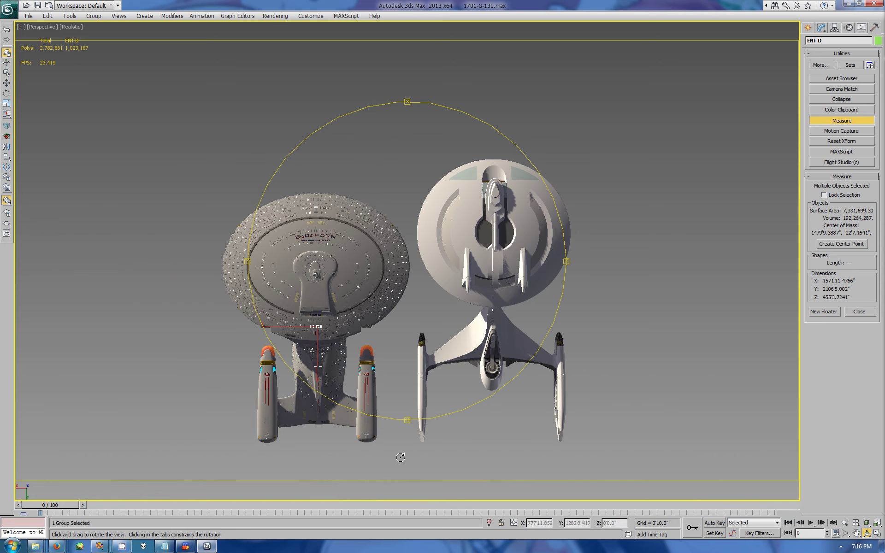
{"action": "key", "text": "alt+Tab"}
{"action": "type", "text": "If I were to "}
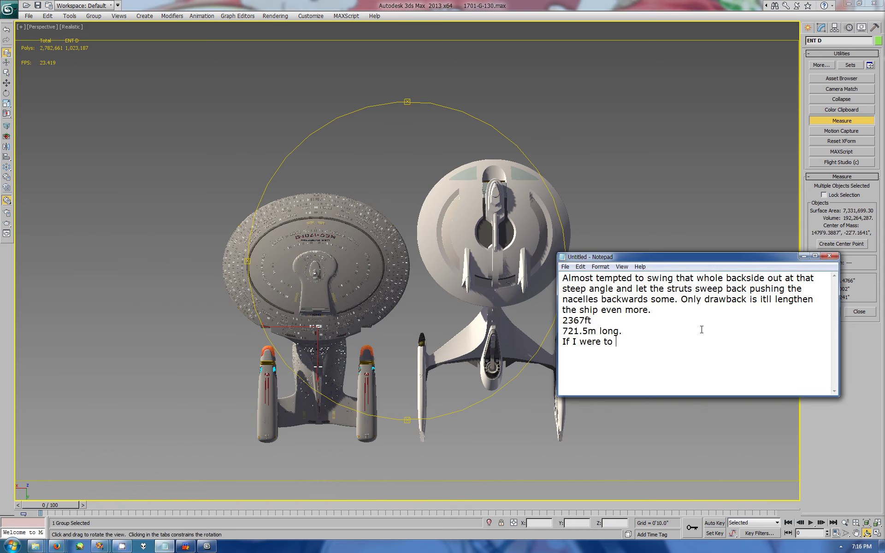
{"action": "type", "text": "do that it might add 50 to 100m"}
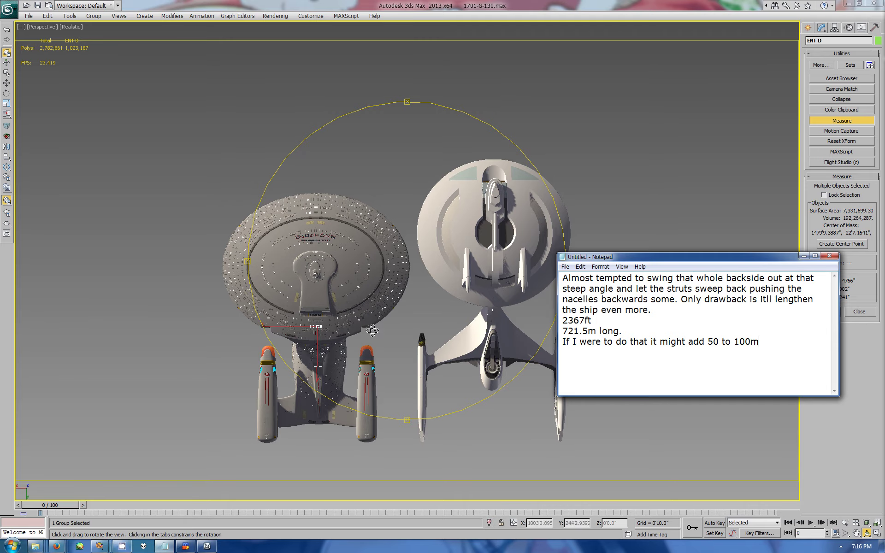
{"action": "mouse_move", "coordinate": [372, 330]}
{"action": "left_mouse_down"}
{"action": "mouse_move", "coordinate": [387, 282]}
{"action": "mouse_move", "coordinate": [382, 300]}
{"action": "mouse_move", "coordinate": [313, 292]}
{"action": "mouse_move", "coordinate": [349, 296]}
{"action": "mouse_move", "coordinate": [344, 279]}
{"action": "mouse_move", "coordinate": [313, 279]}
{"action": "mouse_move", "coordinate": [400, 322]}
{"action": "mouse_move", "coordinate": [350, 342]}
{"action": "mouse_move", "coordinate": [369, 317]}
{"action": "mouse_move", "coordinate": [650, 291]}
{"action": "left_mouse_up"}
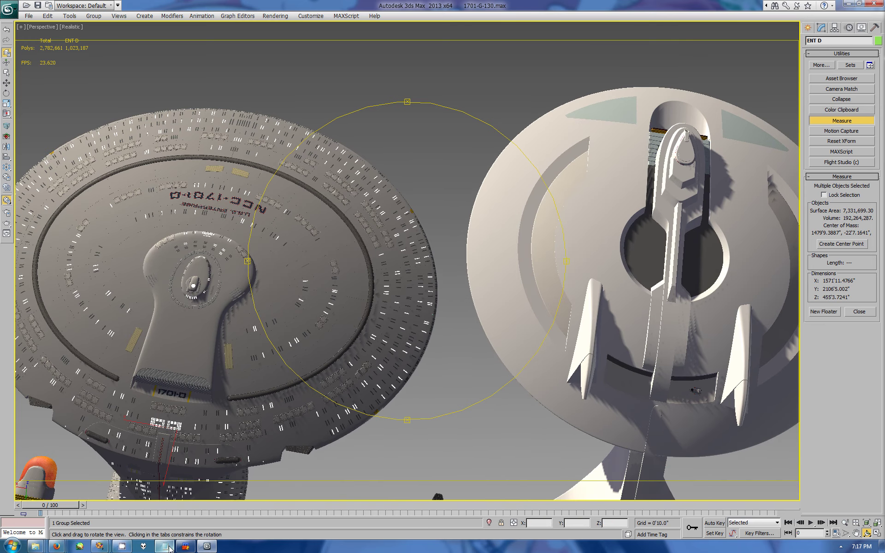
Step: Write notes that the bridge is way too big and that canon interiors are cramped
{"action": "left_click", "coordinate": [164, 546]}
{"action": "key", "text": "ctrl+a"}
{"action": "type", "text": "this does how off at "}
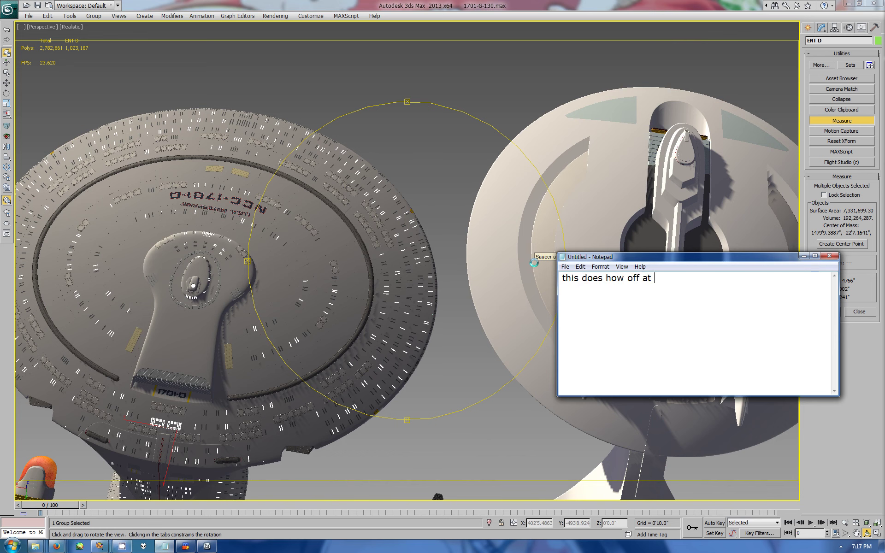
{"action": "type", "text": "how WAY TOO BIG my bridge is."}
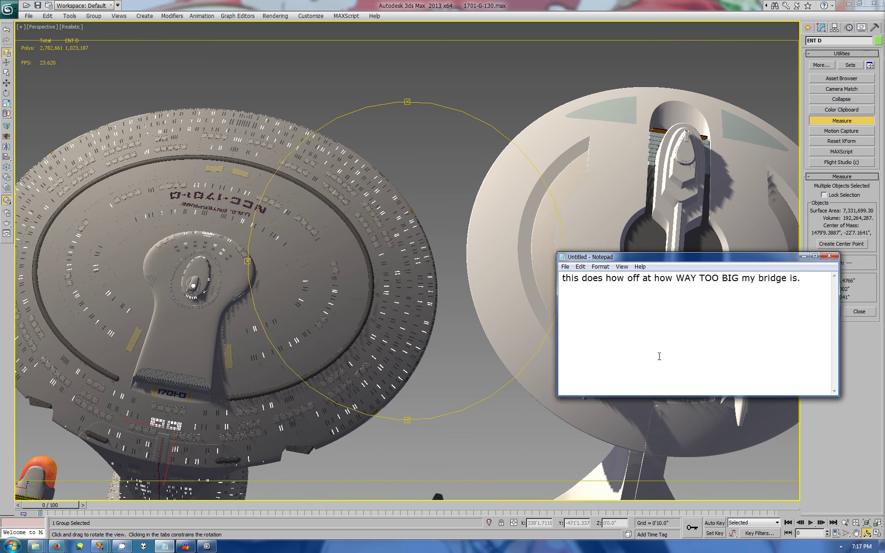
{"action": "key", "text": "Return"}
{"action": "type", "text": "Though a la"}
{"action": "type", "text": "rge issue I have with canon is how tight"}
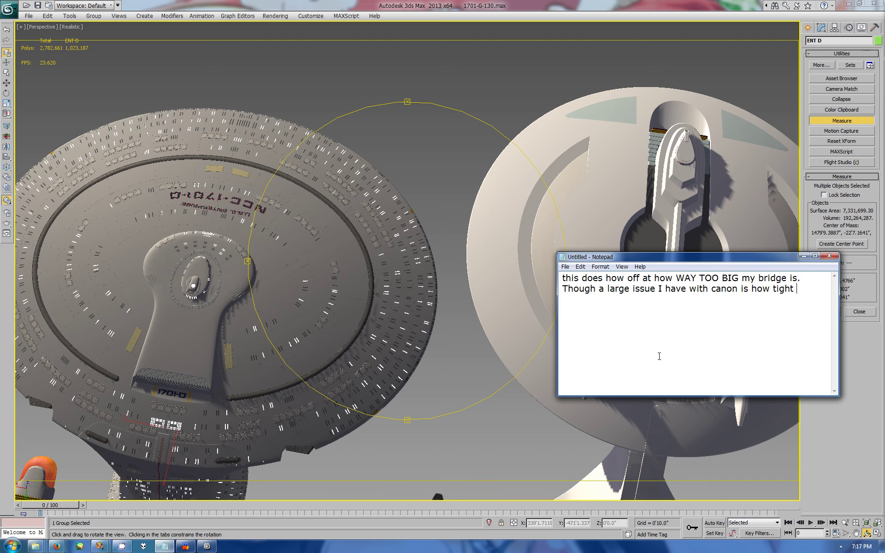
{"action": "type", "text": " things are with walls only"}
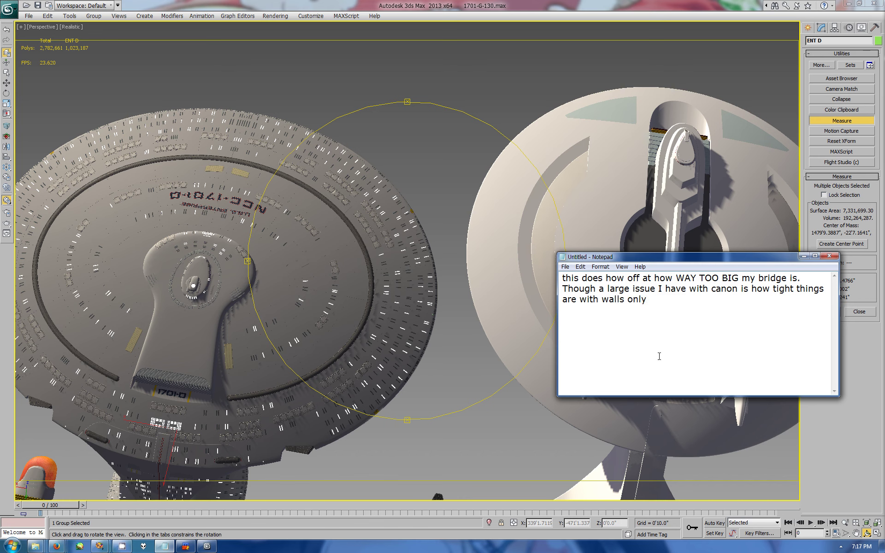
{"action": "type", "text": " inches thick."}
{"action": "left_click_drag", "start_coordinate": [676, 262], "coordinate": [591, 282]}
{"action": "type", "text": "now the wh"}
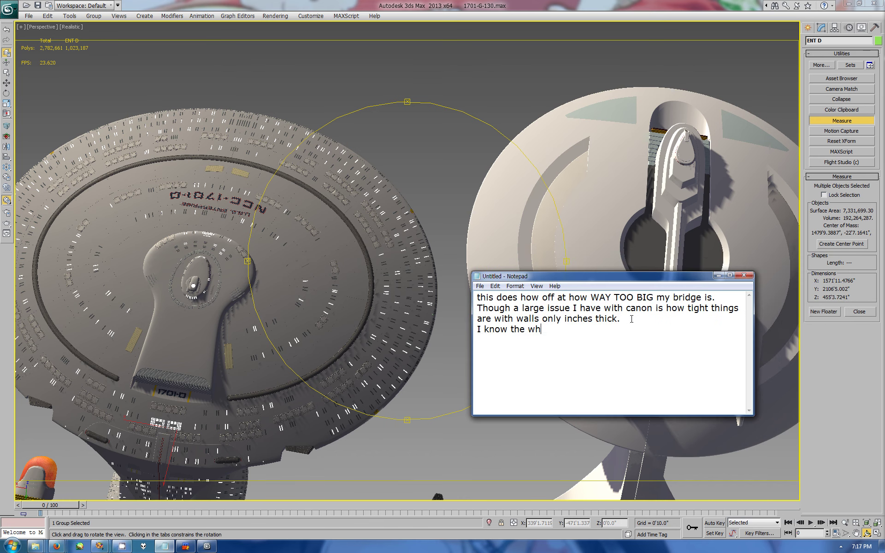
{"action": "type", "text": "ole weapons being"}
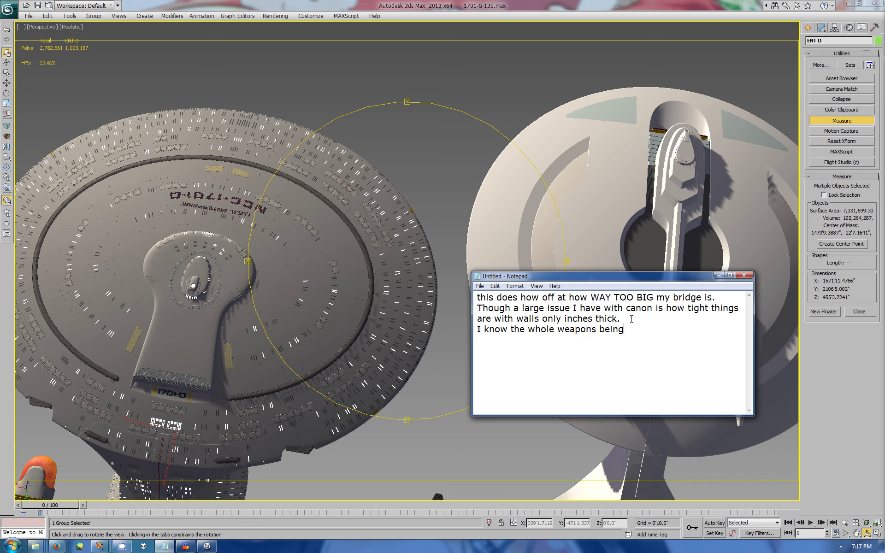
{"action": "type", "text": " slung can destroy a ship 10tim"}
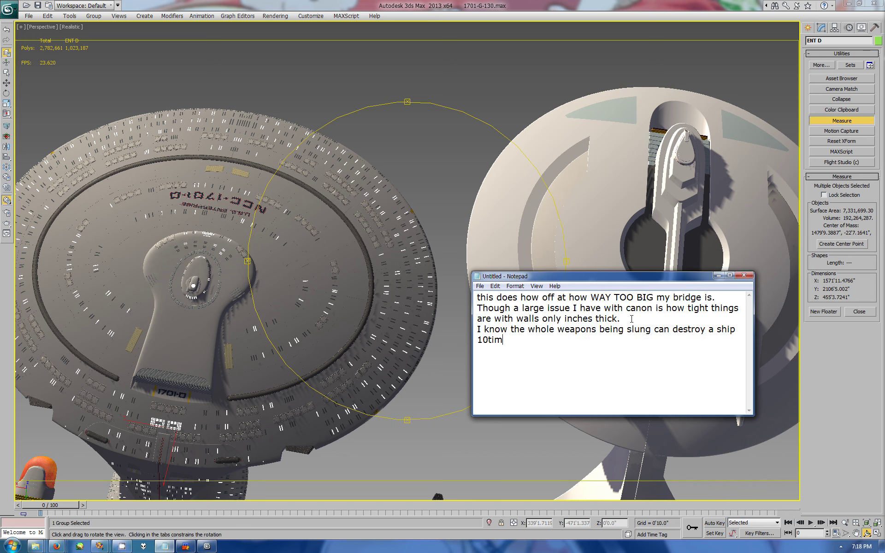
{"action": "type", "text": "es over thing but still heh "}
{"action": "type", "text": "some guy hits it with a bat a"}
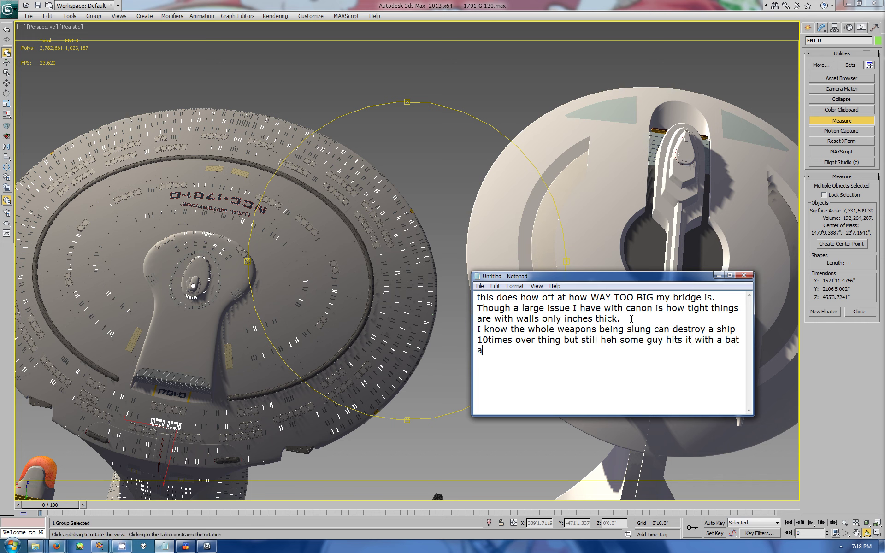
{"action": "type", "text": "nd your vented into space."}
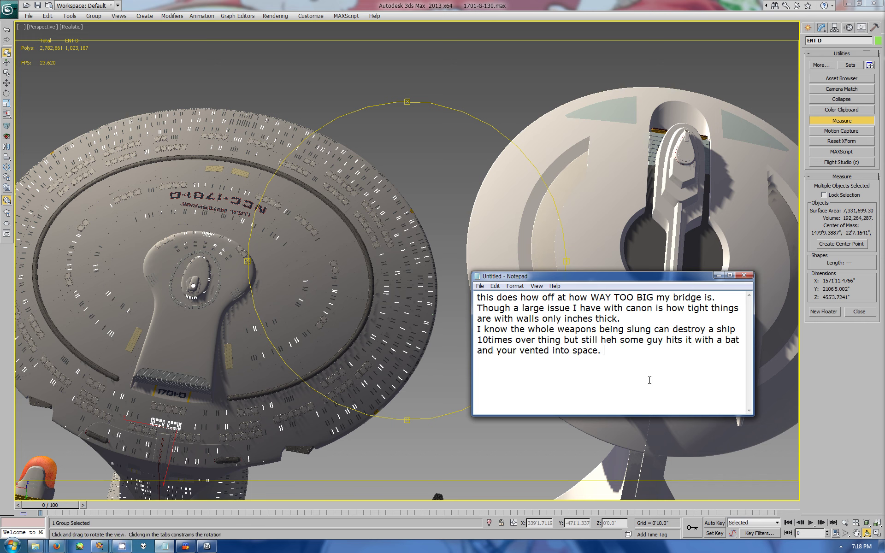
Step: Replace the note with a plan to rein in the bridge, then erase all note text
{"action": "key", "text": "ctrl+a"}
{"action": "type", "text": "Anyhow I will have "}
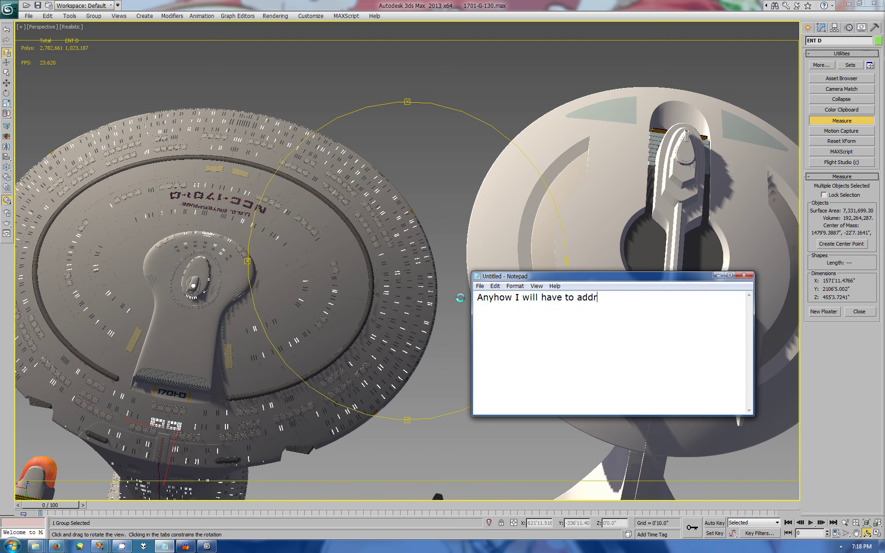
{"action": "type", "text": "ess the bridge some as the Ds brige interior was HUGE and I"}
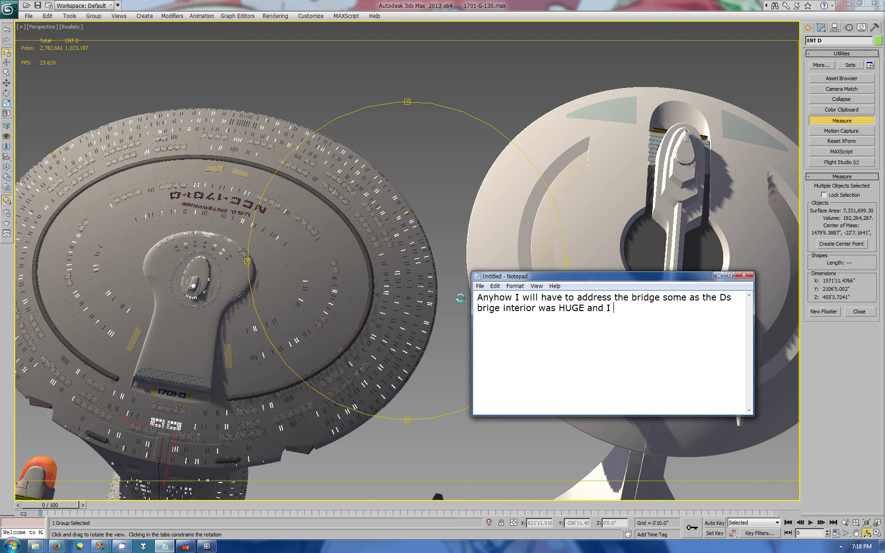
{"action": "type", "text": "do not think anything larger is justi"}
{"action": "type", "text": "fyable. BUT"}
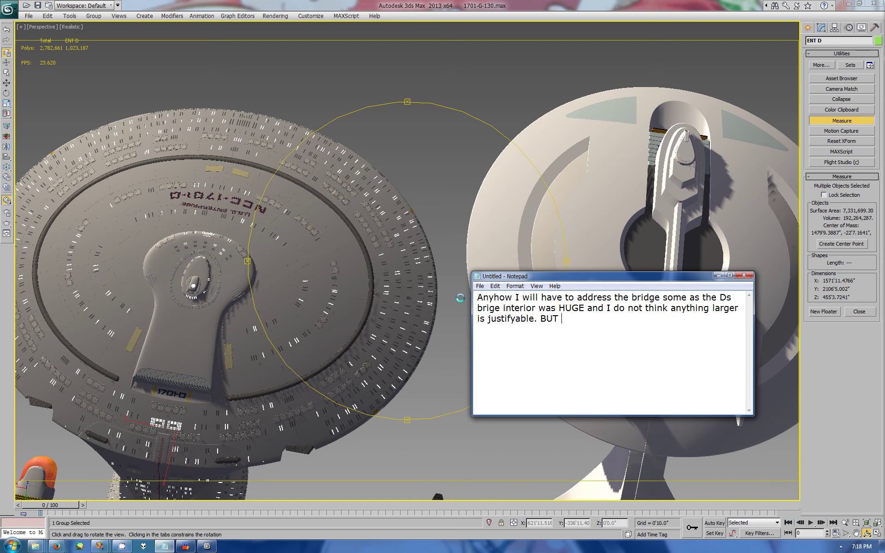
{"action": "type", "text": "could have a sw"}
{"action": "type", "text": "iming pool"}
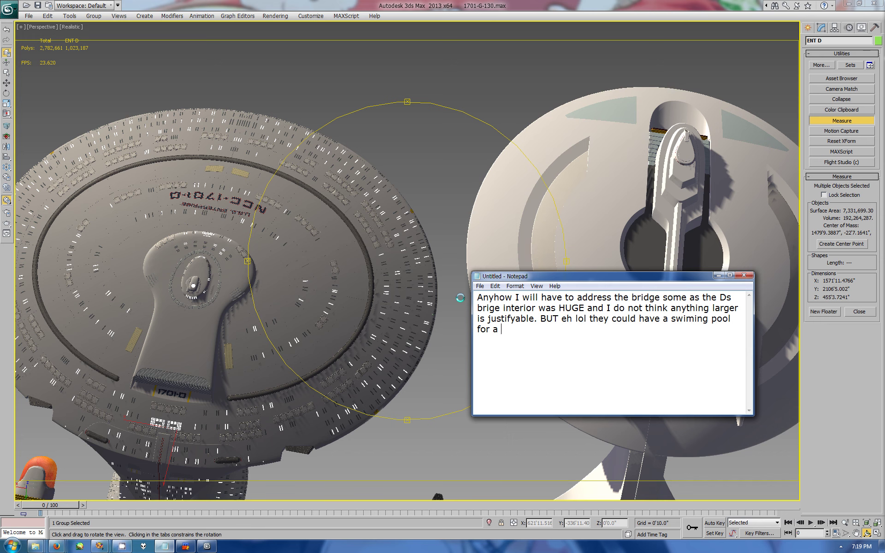
{"action": "type", "text": " aquatic captian. o"}
{"action": "type", "text": "r just that wholse"}
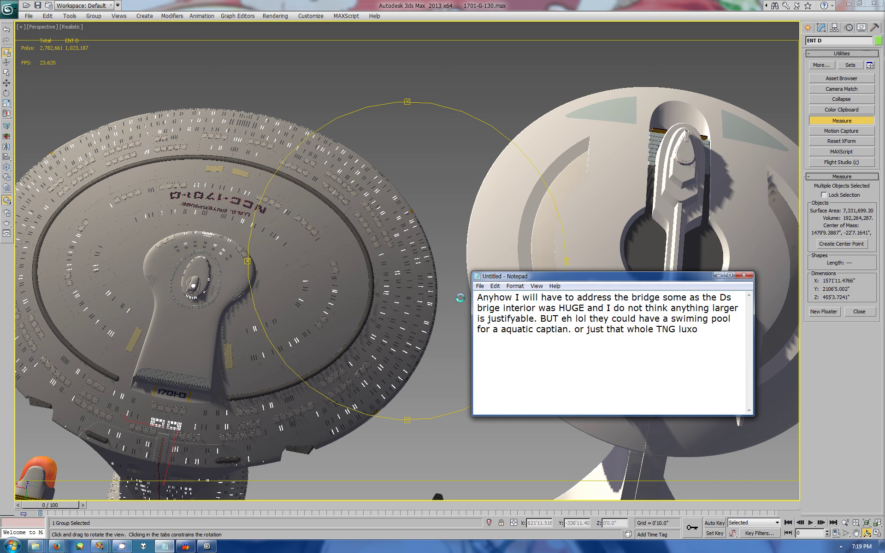
{"action": "type", "text": "thing they"}
{"action": "type", "text": " had going on."}
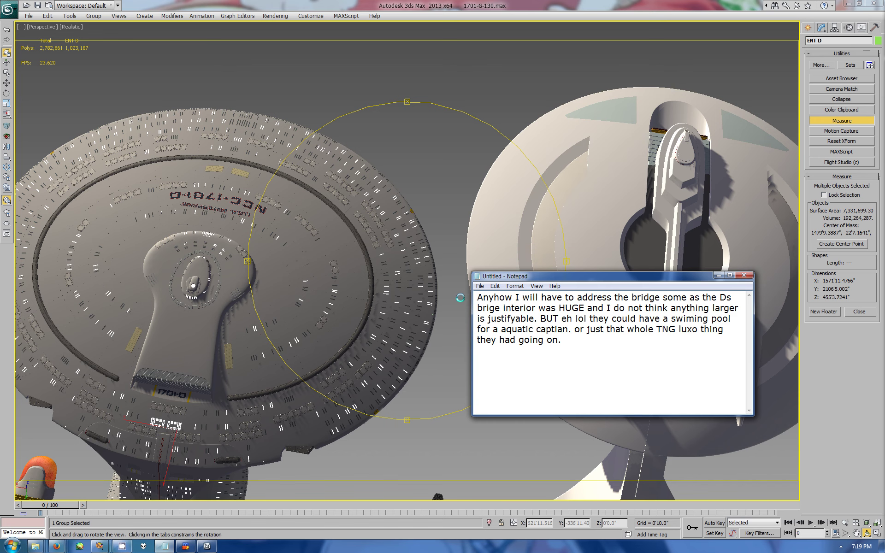
{"action": "key", "text": "ctrl+a"}
{"action": "key", "text": "BackSpace"}
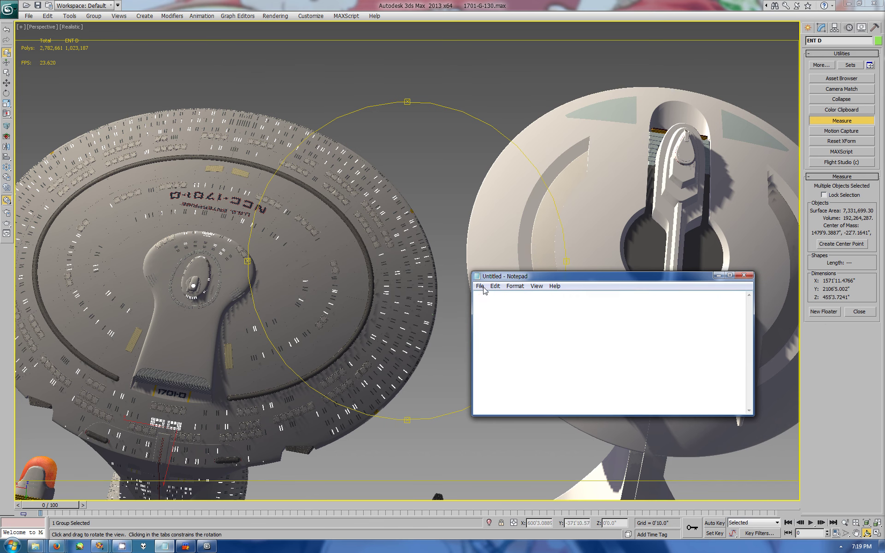
{"action": "left_click_drag", "start_coordinate": [599, 249], "coordinate": [706, 415]}
Step: Maximize the Perspective view and orbit and pan to see the ships from below
{"action": "key", "text": "alt+w"}
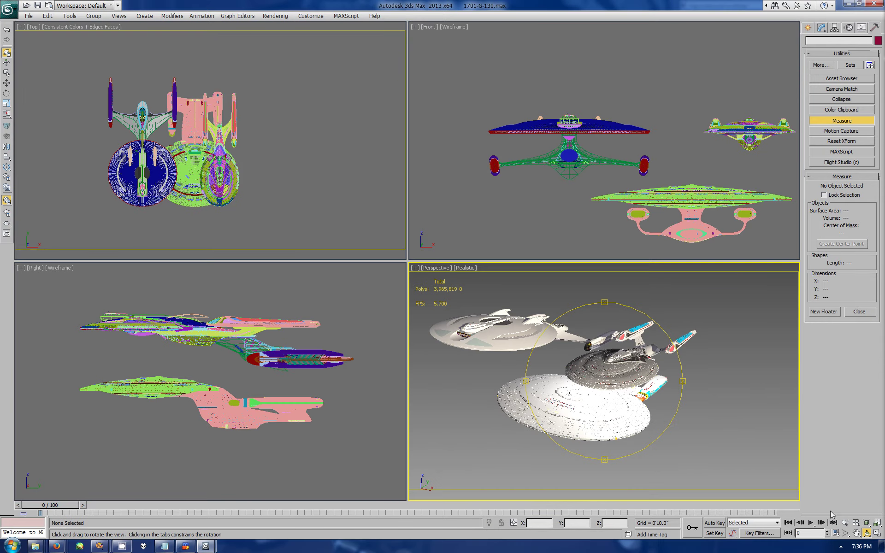
{"action": "key", "text": "alt+w"}
{"action": "mouse_move", "coordinate": [599, 336]}
{"action": "left_mouse_down"}
{"action": "mouse_move", "coordinate": [540, 281]}
{"action": "mouse_move", "coordinate": [593, 269]}
{"action": "mouse_move", "coordinate": [512, 297]}
{"action": "left_mouse_up"}
{"action": "middle_click_drag", "start_coordinate": [512, 297], "coordinate": [519, 340]}
{"action": "left_click_drag", "start_coordinate": [519, 339], "coordinate": [604, 339]}
{"action": "key", "text": "w"}
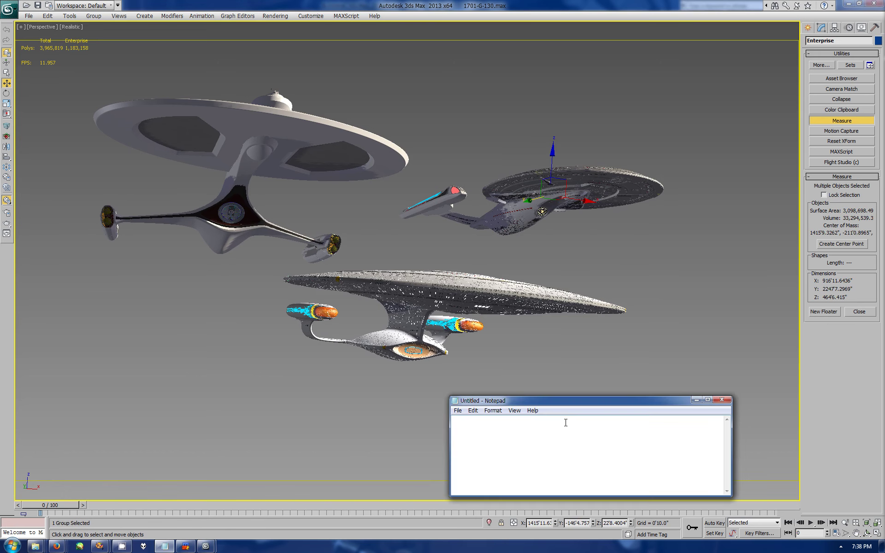
Step: Note how small the SOV looks beside the Galaxy and how much more the D has
{"action": "type", "text": "you do not reali"}
{"action": "type", "text": "se how small the SOV is vs"}
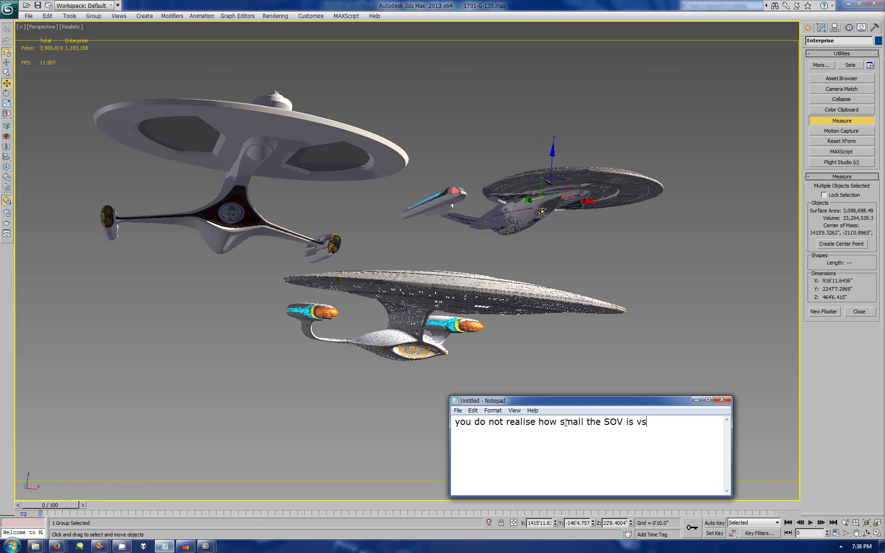
{"action": "type", "text": " the Galaxy."}
{"action": "key", "text": "Return"}
{"action": "type", "text": "Measurements just do not give you t"}
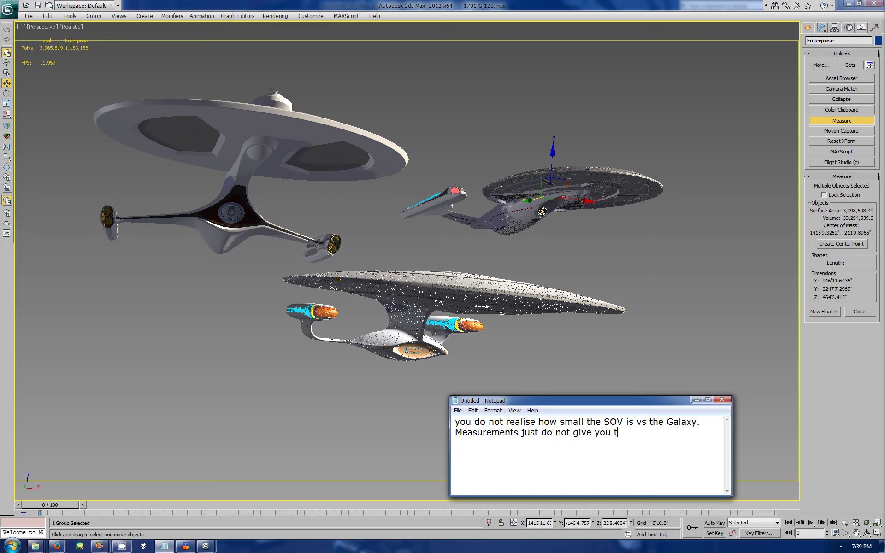
{"action": "type", "text": "he idea how much girth the "}
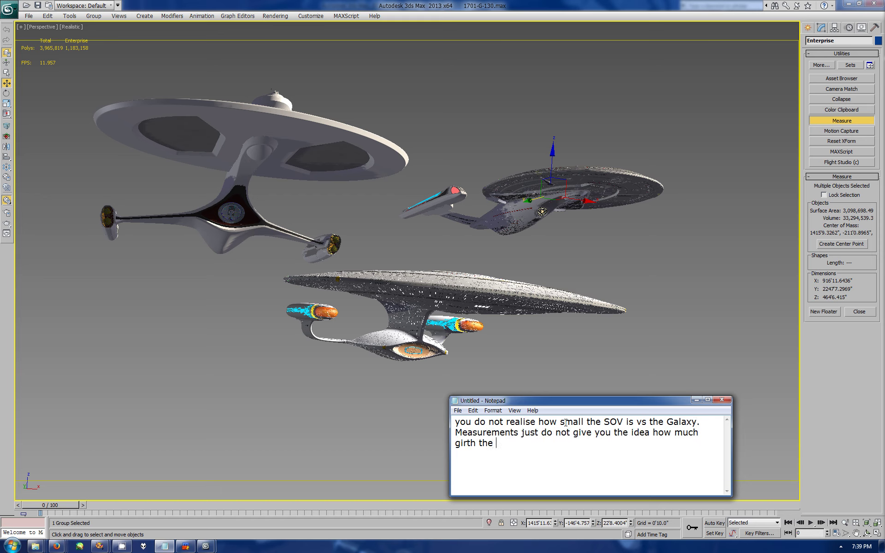
{"action": "type", "text": "D has."}
{"action": "key", "text": "alt+Tab"}
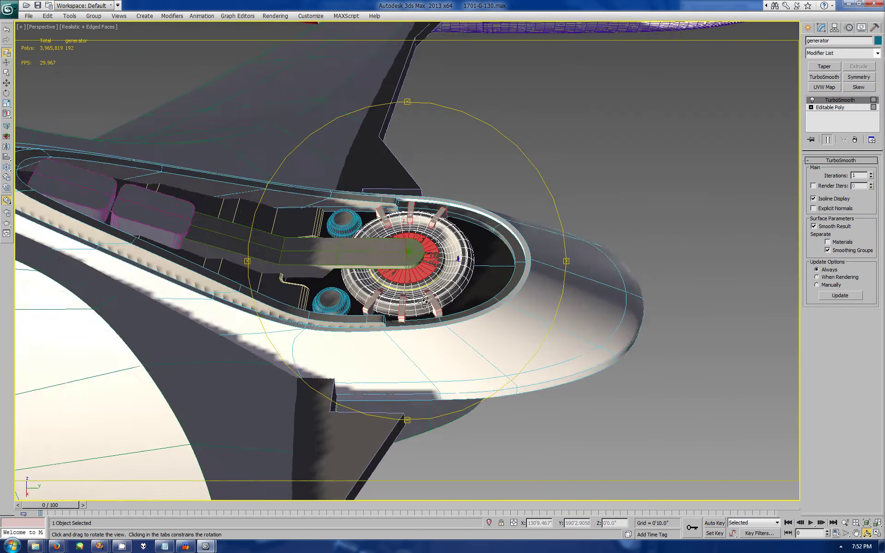
Step: Note that this part stays as-is for now while work moves to the bridge decks
{"action": "left_click_drag", "start_coordinate": [254, 242], "coordinate": [388, 290]}
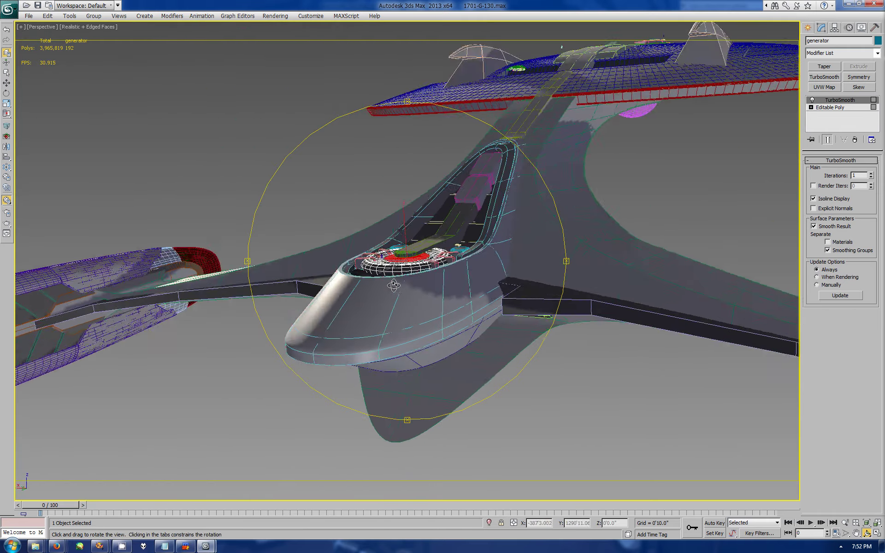
{"action": "key", "text": "alt+Tab"}
{"action": "type", "text": "gonna leave th"}
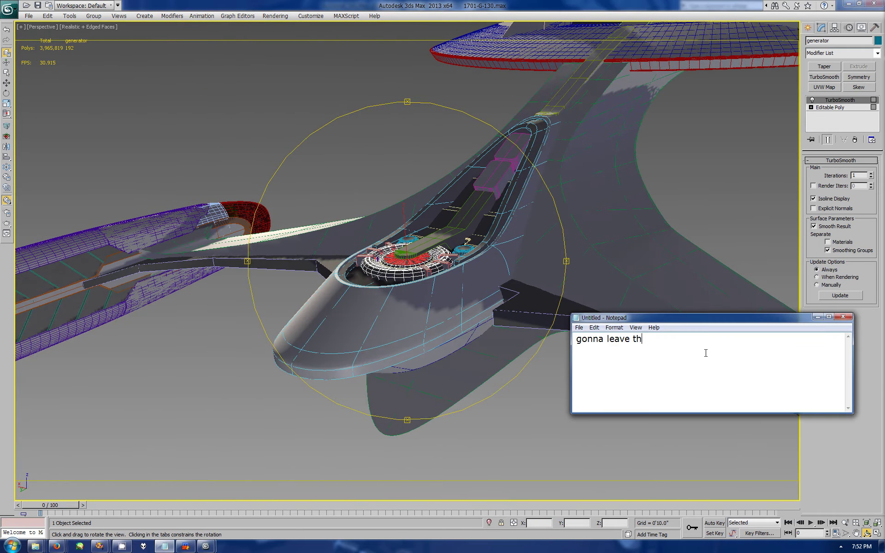
{"action": "type", "text": "is like this for now. Gotta thi"}
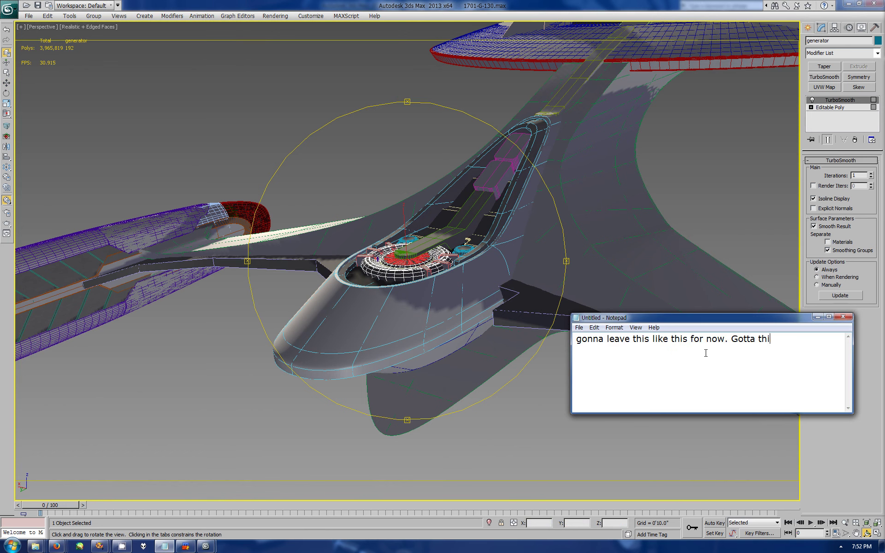
{"action": "type", "text": "nk about it for a while. "}
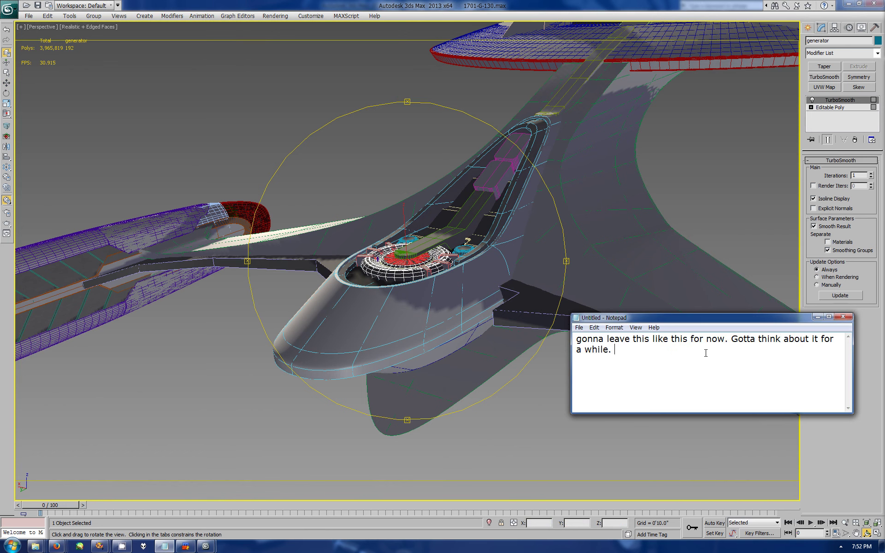
{"action": "type", "text": "So lets get to adj"}
{"action": "type", "text": "usting those bridge decks."}
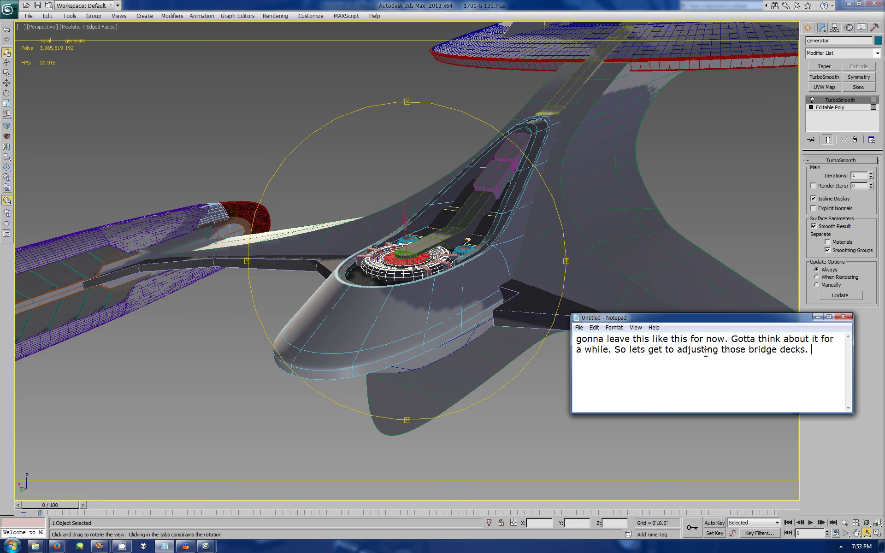
{"action": "left_click_drag", "start_coordinate": [613, 309], "coordinate": [613, 258]}
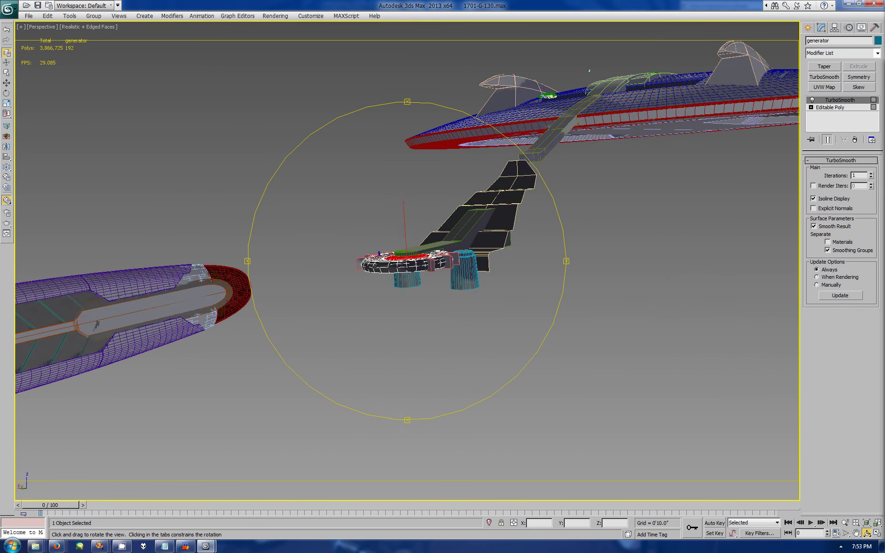
Step: Select deck piece Box460, then the small superstructure cylinder, zooming onto each
{"action": "scroll", "coordinate": [573, 198], "scroll_direction": "down", "scroll_amount": 5}
{"action": "key", "text": "w"}
{"action": "left_click", "coordinate": [554, 122]}
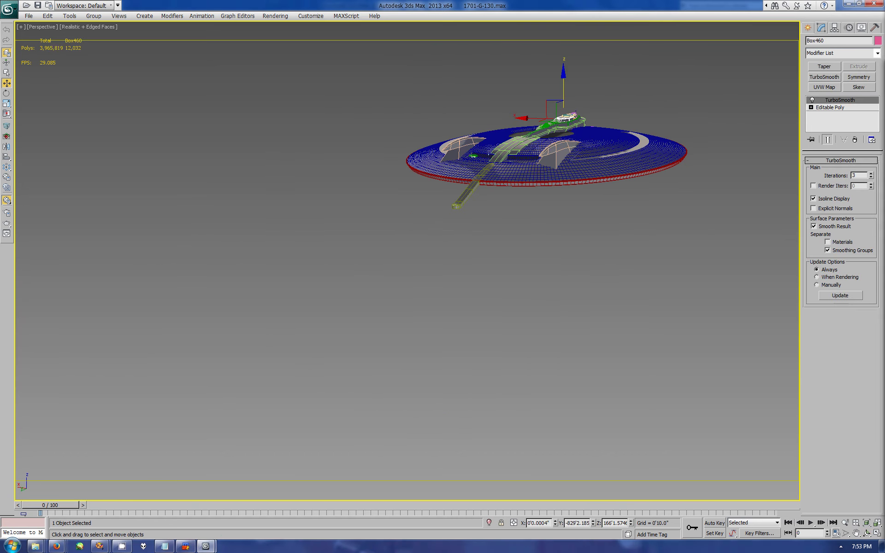
{"action": "key", "text": "z"}
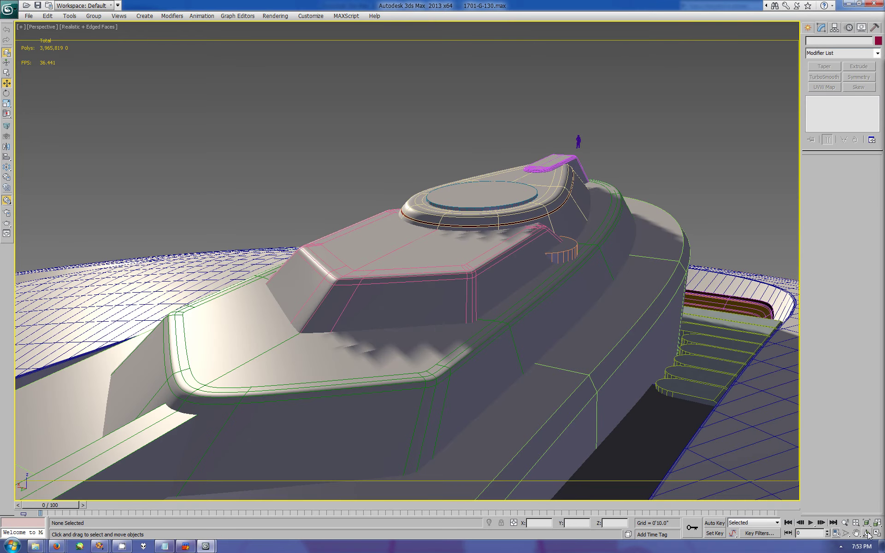
{"action": "left_click", "coordinate": [867, 534]}
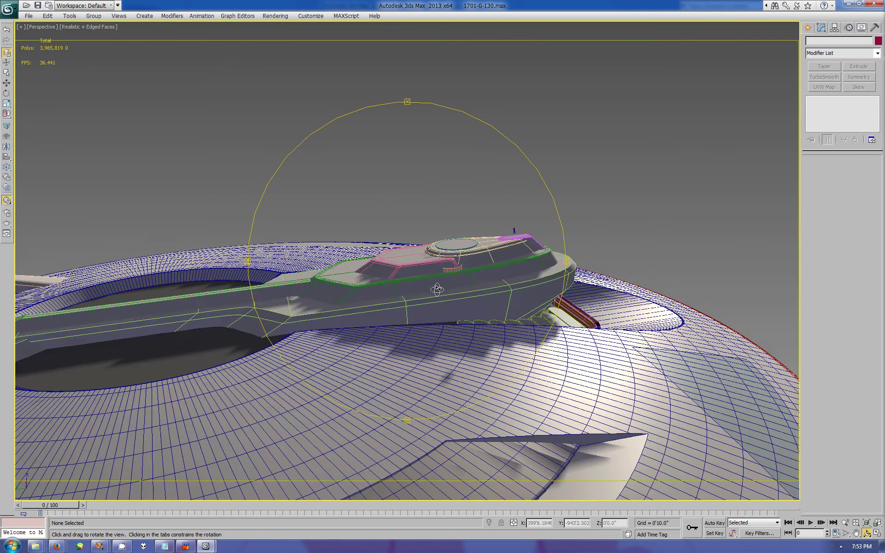
{"action": "left_click_drag", "start_coordinate": [415, 295], "coordinate": [452, 258]}
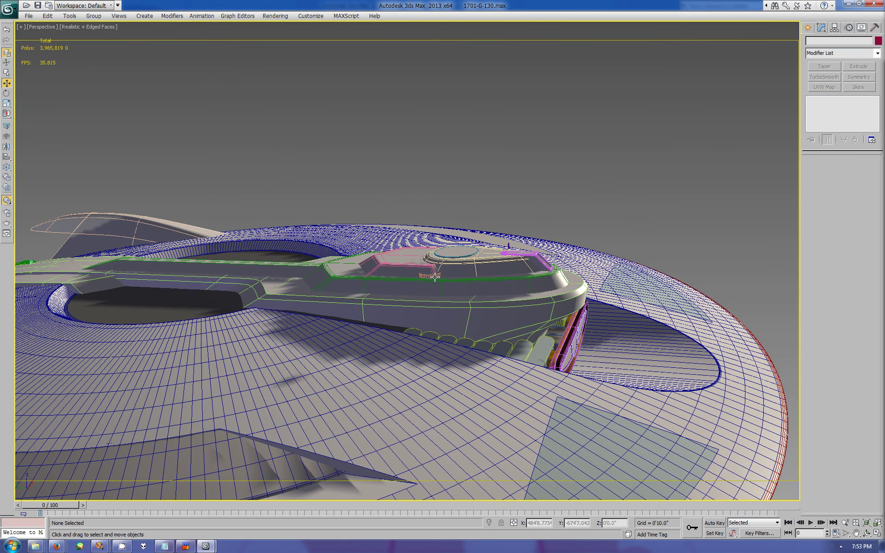
{"action": "left_click", "coordinate": [435, 277]}
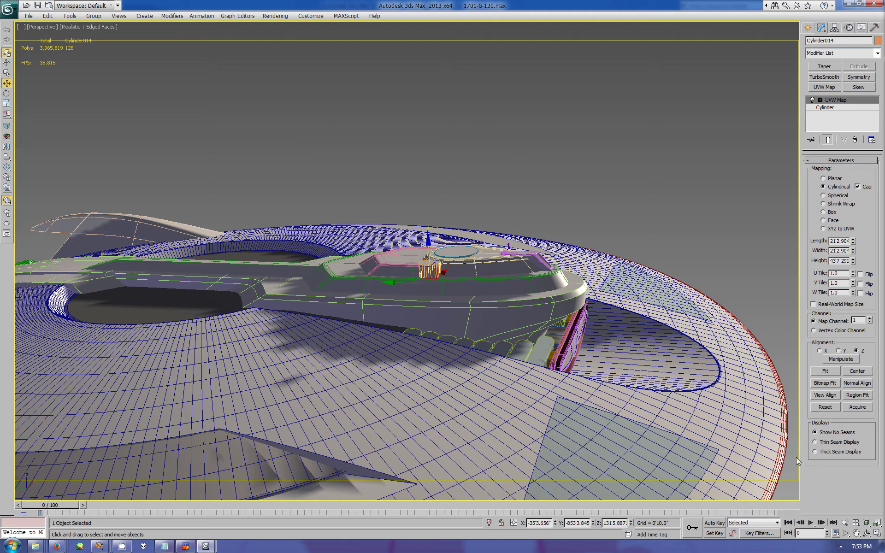
{"action": "key", "text": "z"}
Step: Slide the small cylinder to a new spot on the bridge deck
{"action": "middle_click_drag", "start_coordinate": [508, 309], "coordinate": [491, 304], "text": "alt"}
{"action": "mouse_move", "coordinate": [492, 304]}
{"action": "left_mouse_down"}
{"action": "mouse_move", "coordinate": [476, 320]}
{"action": "mouse_move", "coordinate": [369, 295]}
{"action": "left_mouse_up"}
{"action": "key", "text": "w"}
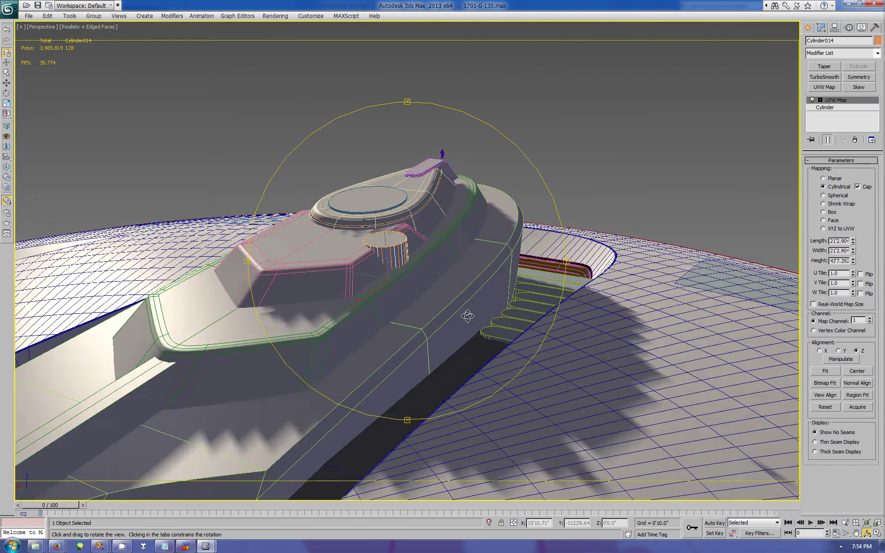
{"action": "middle_click_drag", "start_coordinate": [466, 369], "coordinate": [373, 332], "text": "alt"}
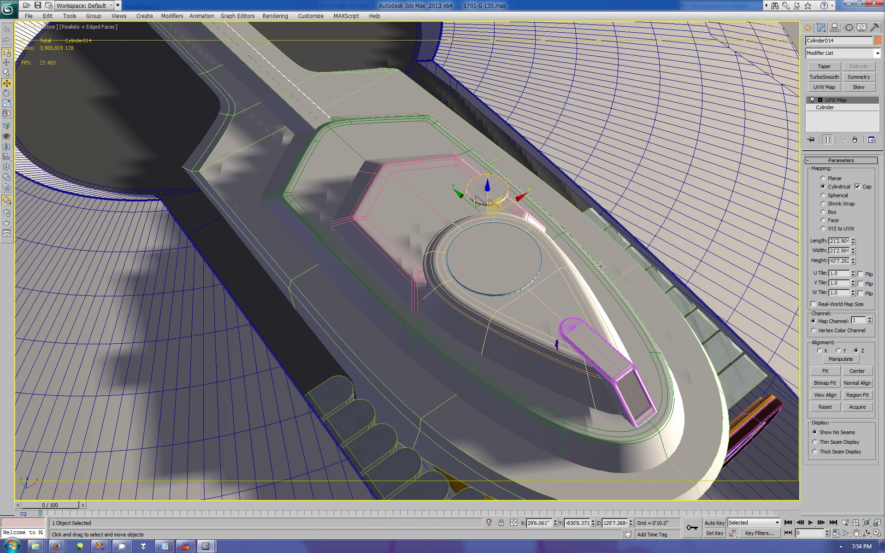
{"action": "middle_click_drag", "start_coordinate": [470, 219], "coordinate": [483, 248], "text": "alt"}
{"action": "left_click_drag", "start_coordinate": [484, 248], "coordinate": [565, 271]}
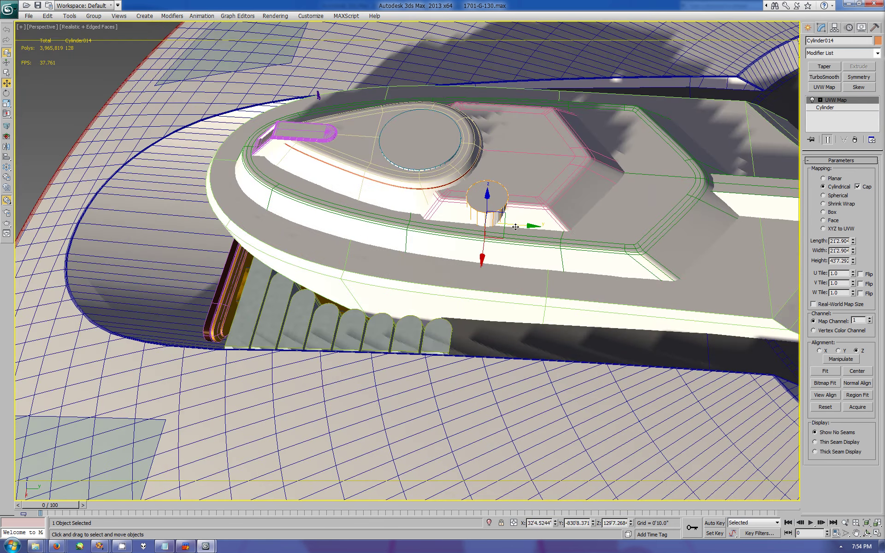
Step: Sweep-select the bridge superstructure parts, add two more, then clear the selection
{"action": "left_click", "coordinate": [867, 534]}
{"action": "left_click_drag", "start_coordinate": [336, 257], "coordinate": [406, 286]}
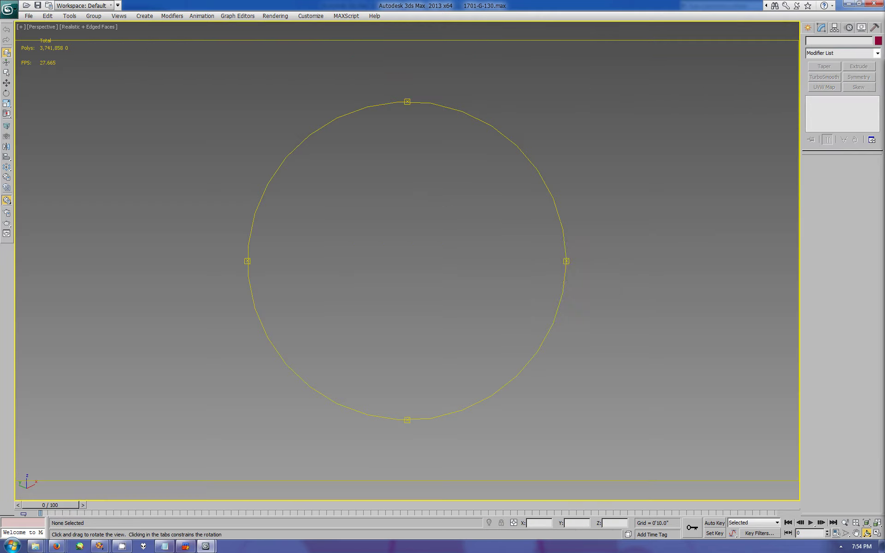
{"action": "key", "text": "w"}
{"action": "left_click_drag", "start_coordinate": [312, 158], "coordinate": [707, 419]}
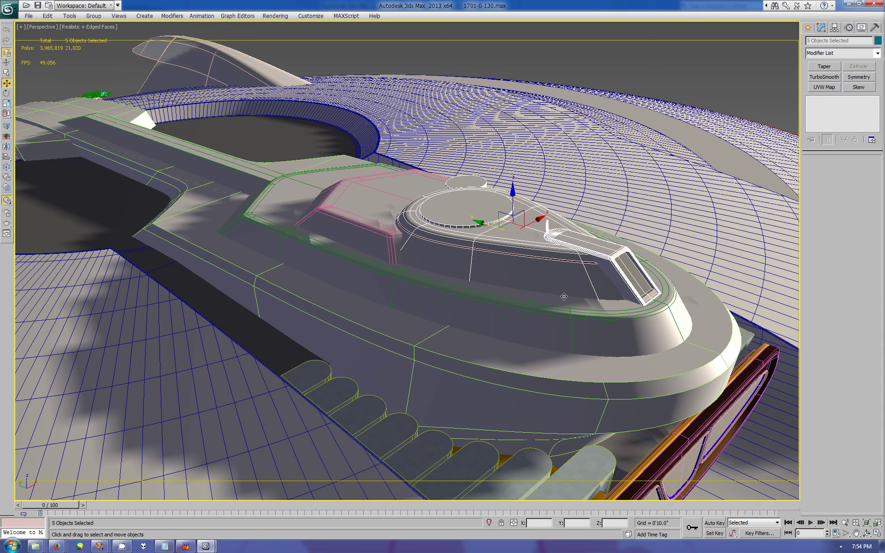
{"action": "left_click", "coordinate": [281, 198], "text": "ctrl"}
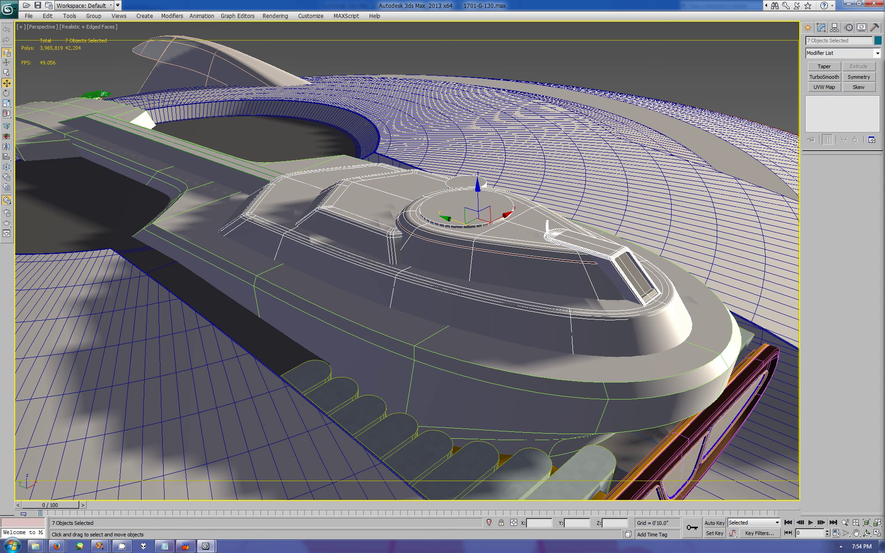
{"action": "key", "text": "ctrl+d"}
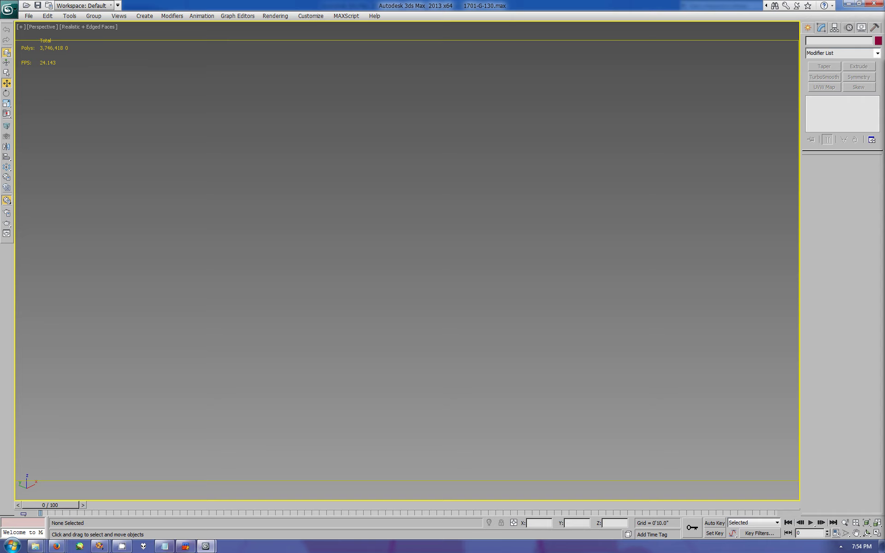
Step: Orbit out to the whole saucer and replace the note text with 'probably'
{"action": "key", "text": "ctrl+r"}
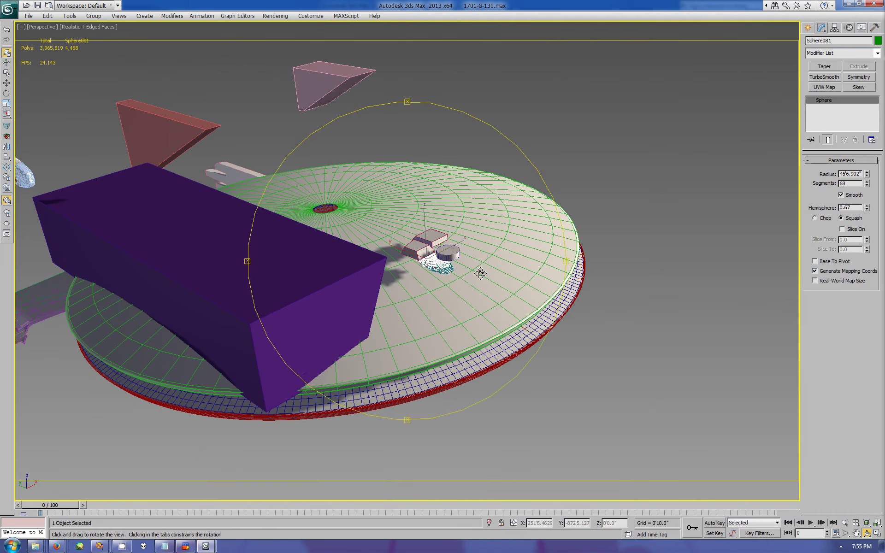
{"action": "mouse_move", "coordinate": [480, 273]}
{"action": "left_mouse_down"}
{"action": "mouse_move", "coordinate": [415, 236]}
{"action": "mouse_move", "coordinate": [564, 344]}
{"action": "left_mouse_up"}
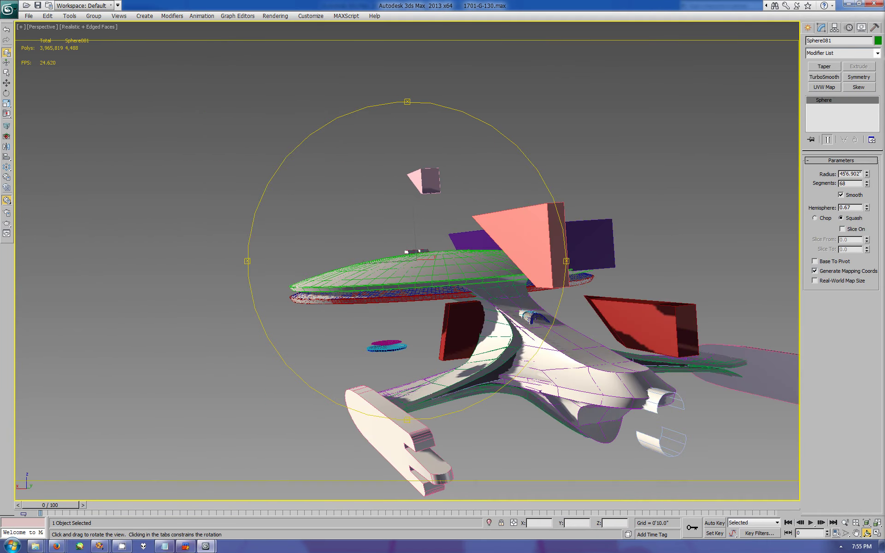
{"action": "key", "text": "alt+Tab"}
{"action": "key", "text": "ctrl+a"}
{"action": "type", "text": "probably"}
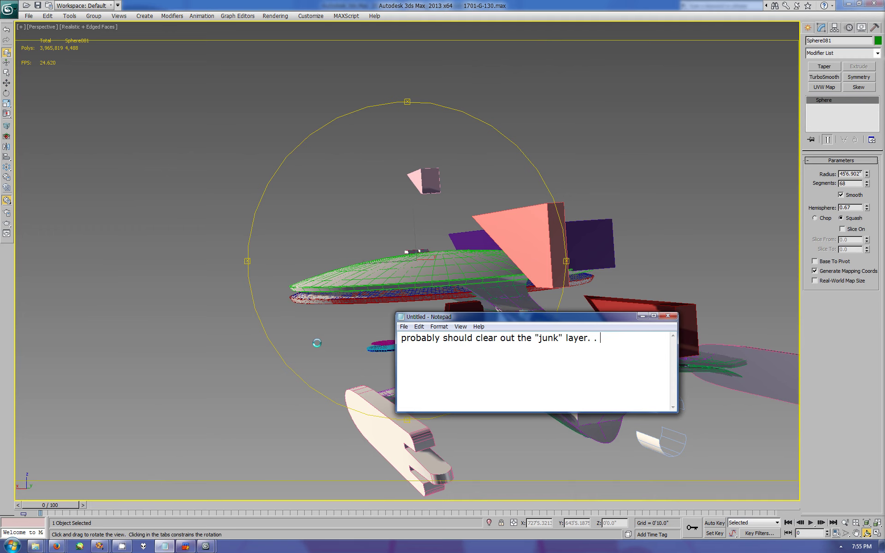
{"action": "key", "text": "alt+Tab"}
Step: Delete the two backup objects and the small ship Box394
{"action": "mouse_move", "coordinate": [456, 323]}
{"action": "left_mouse_down"}
{"action": "mouse_move", "coordinate": [530, 350]}
{"action": "mouse_move", "coordinate": [530, 142]}
{"action": "left_mouse_up"}
{"action": "key", "text": "w"}
{"action": "left_click", "coordinate": [558, 438]}
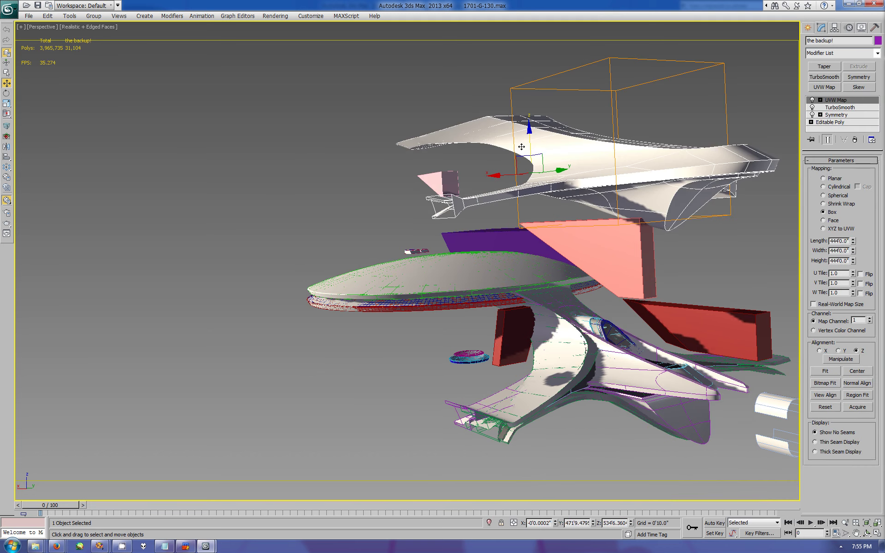
{"action": "key", "text": "Delete"}
{"action": "left_click", "coordinate": [636, 374]}
{"action": "key", "text": "Delete"}
{"action": "scroll", "coordinate": [651, 378], "scroll_direction": "down", "scroll_amount": 3}
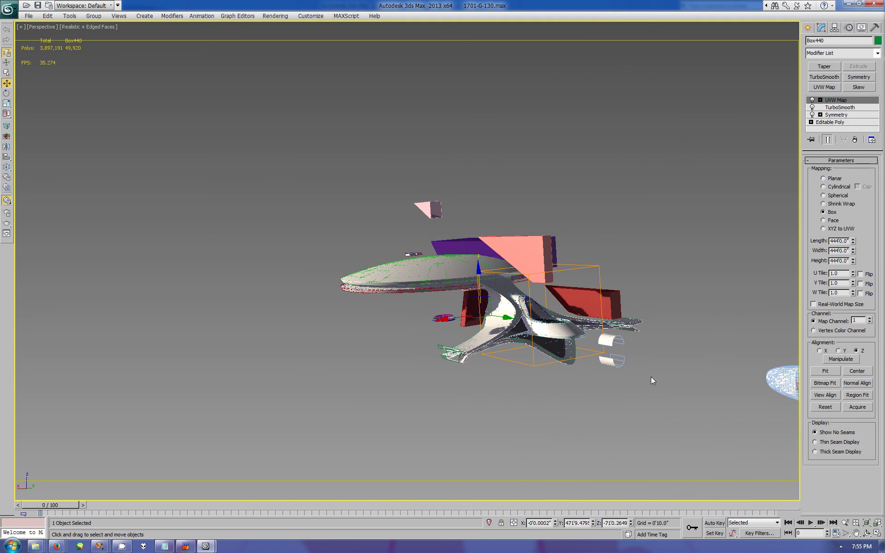
{"action": "left_click", "coordinate": [651, 377]}
{"action": "mouse_move", "coordinate": [681, 419]}
{"action": "middle_mouse_down", "text": "alt"}
{"action": "mouse_move", "coordinate": [550, 253]}
{"action": "mouse_move", "coordinate": [722, 265]}
{"action": "middle_mouse_up", "text": "alt"}
{"action": "left_click", "coordinate": [677, 272]}
{"action": "key", "text": "Delete"}
Step: Delete the glass canopy from the white ship
{"action": "left_click", "coordinate": [405, 289]}
{"action": "scroll", "coordinate": [405, 290], "scroll_direction": "up", "scroll_amount": 5}
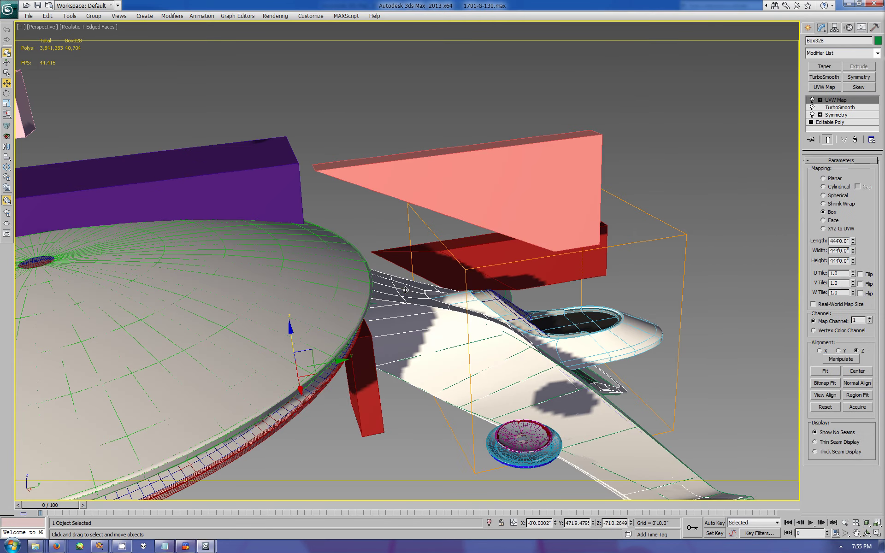
{"action": "middle_click_drag", "start_coordinate": [599, 216], "coordinate": [461, 308], "text": "alt"}
{"action": "left_click", "coordinate": [461, 308]}
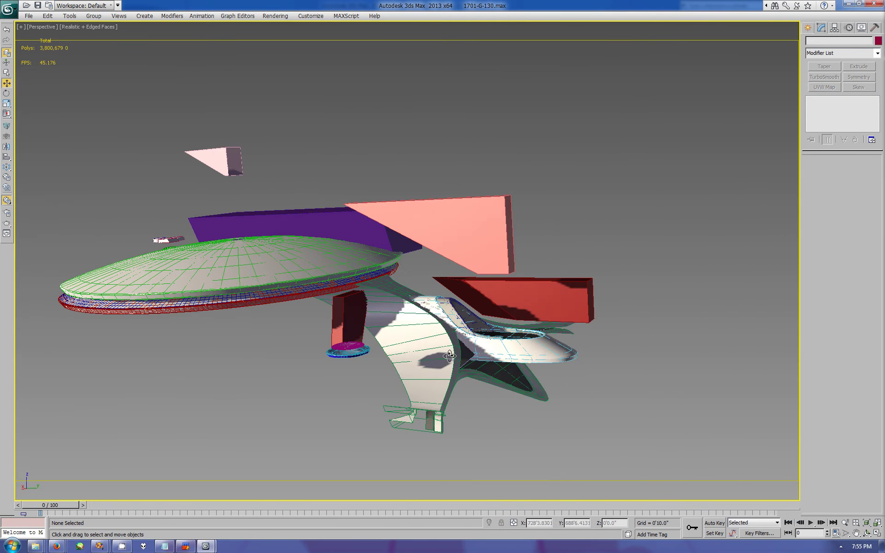
{"action": "scroll", "coordinate": [462, 308], "scroll_direction": "up", "scroll_amount": 4}
{"action": "left_click", "coordinate": [482, 341]}
{"action": "key", "text": "Delete"}
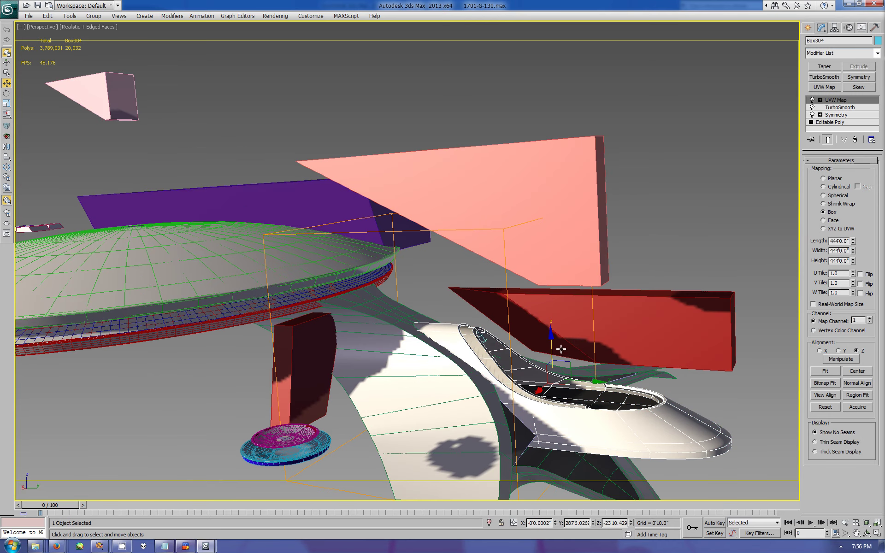
Step: Hide the white ship and saucer Sphere060, then zoom in on the upper saucer section
{"action": "left_click", "coordinate": [862, 27]}
{"action": "left_click", "coordinate": [860, 251]}
{"action": "left_click", "coordinate": [322, 273]}
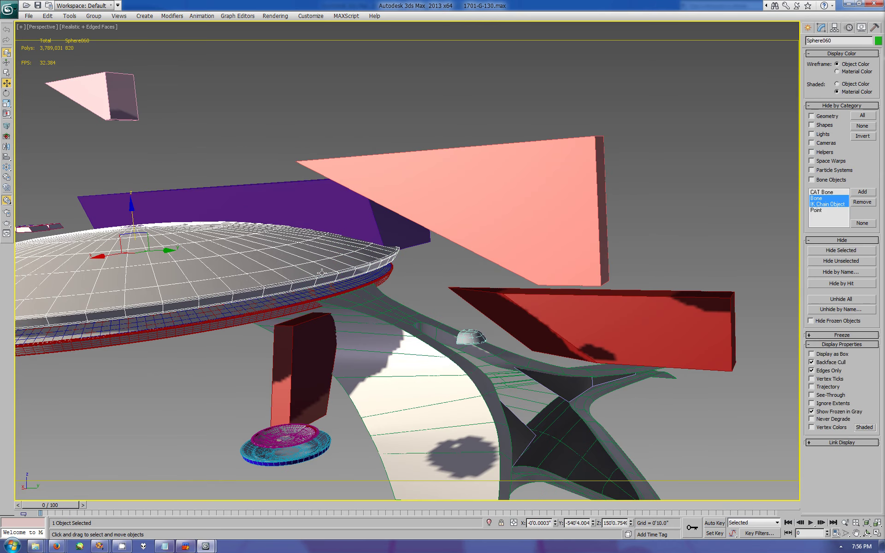
{"action": "left_click", "coordinate": [841, 250]}
{"action": "scroll", "coordinate": [242, 282], "scroll_direction": "down", "scroll_amount": 3}
{"action": "left_click", "coordinate": [242, 281]}
{"action": "left_click", "coordinate": [841, 250]}
{"action": "left_click", "coordinate": [239, 282]}
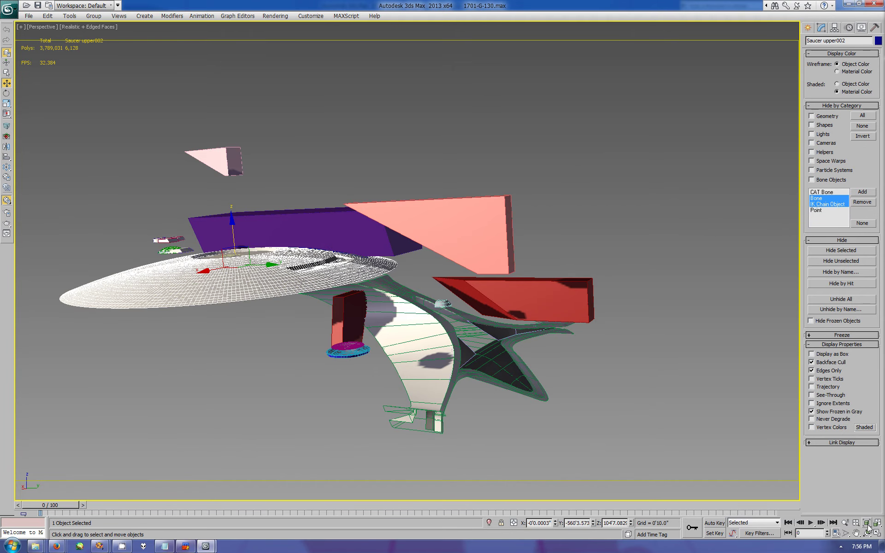
{"action": "middle_click_drag", "start_coordinate": [415, 276], "coordinate": [198, 337], "text": "alt"}
{"action": "key", "text": "z"}
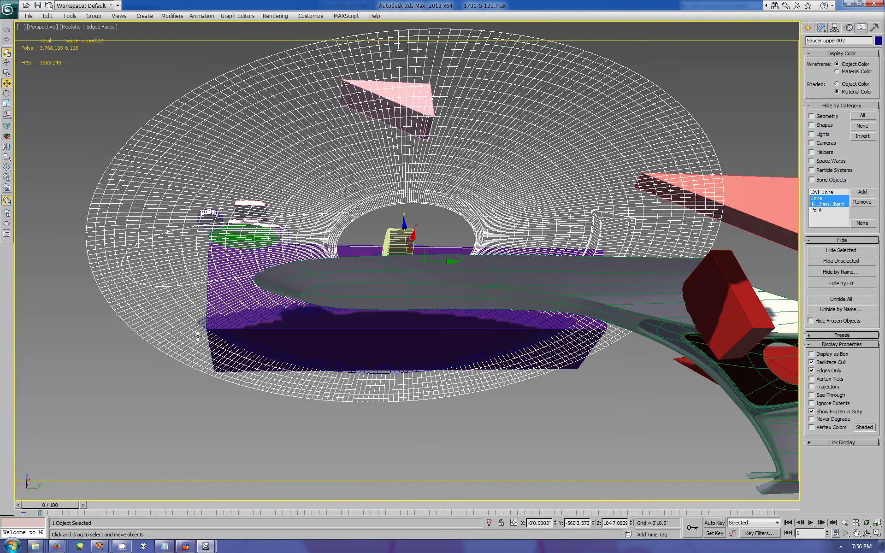
{"action": "middle_click_drag", "start_coordinate": [415, 277], "coordinate": [461, 374], "text": "alt"}
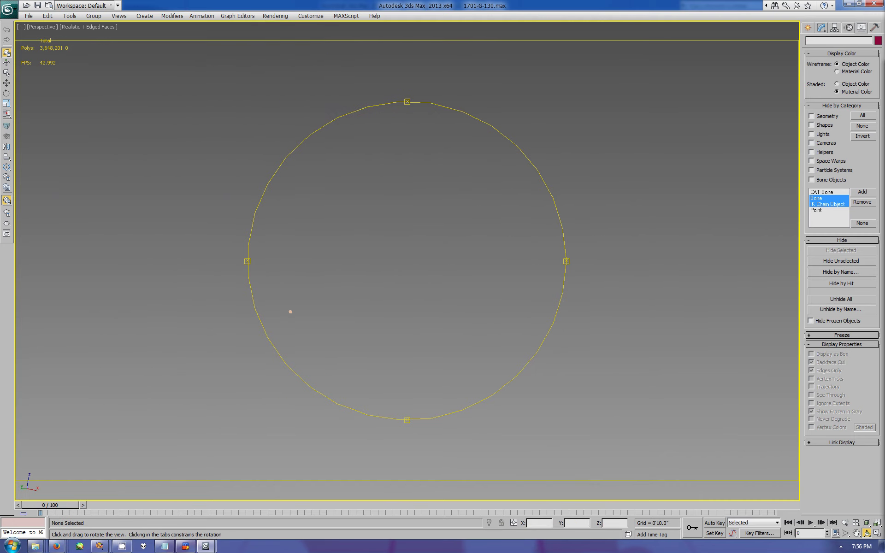
Step: Bring back the hidden airlock piece and box part, orbiting around the scene
{"action": "key", "text": "ctrl+z"}
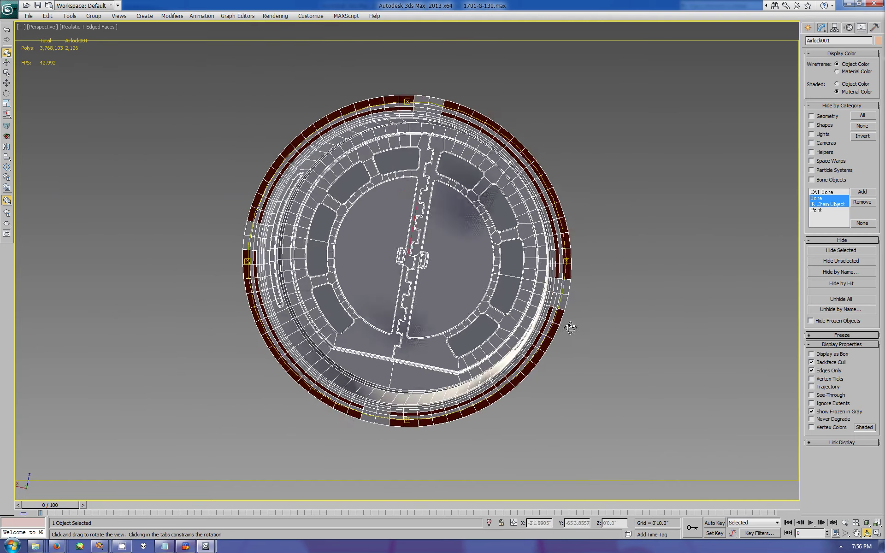
{"action": "middle_click_drag", "start_coordinate": [571, 328], "coordinate": [523, 280], "text": "alt"}
{"action": "scroll", "coordinate": [523, 281], "scroll_direction": "down", "scroll_amount": 3}
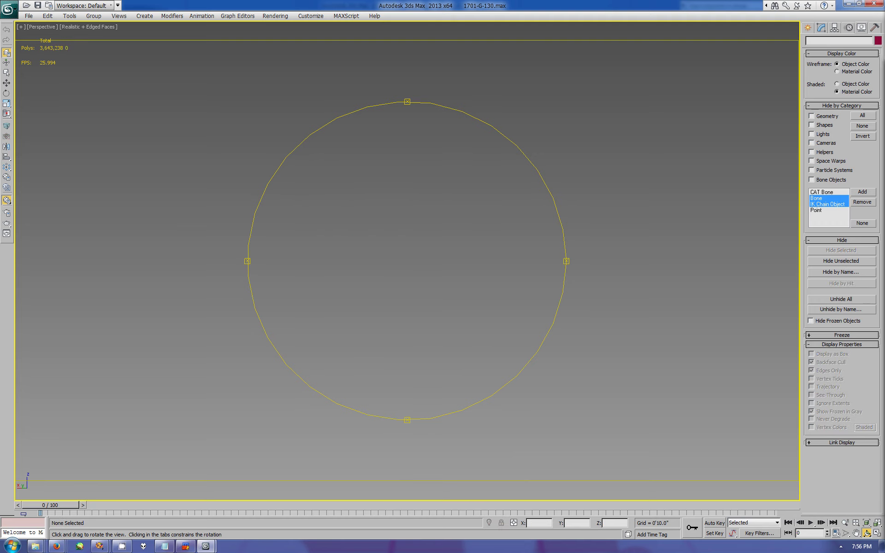
{"action": "left_click_drag", "start_coordinate": [516, 214], "coordinate": [522, 217]}
{"action": "key", "text": "ctrl+z"}
{"action": "key", "text": "w"}
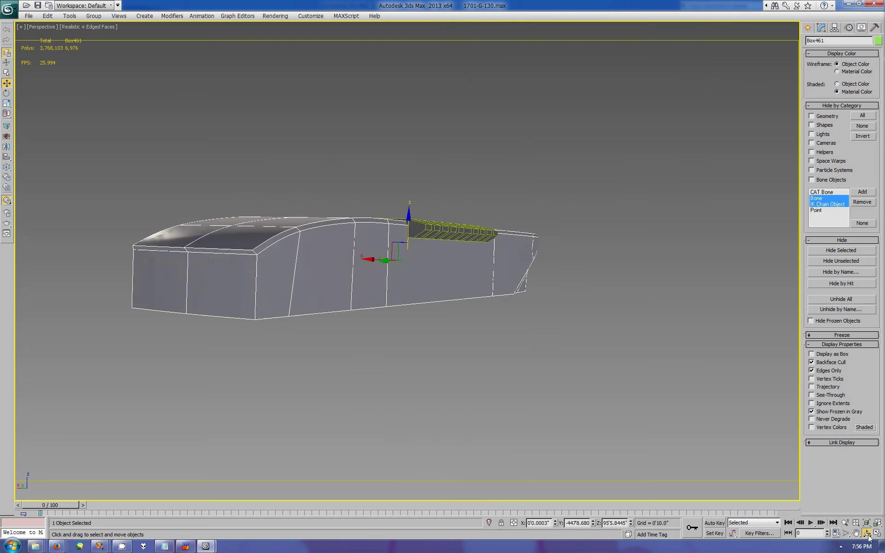
{"action": "left_click", "coordinate": [867, 533]}
{"action": "left_click_drag", "start_coordinate": [415, 277], "coordinate": [431, 264]}
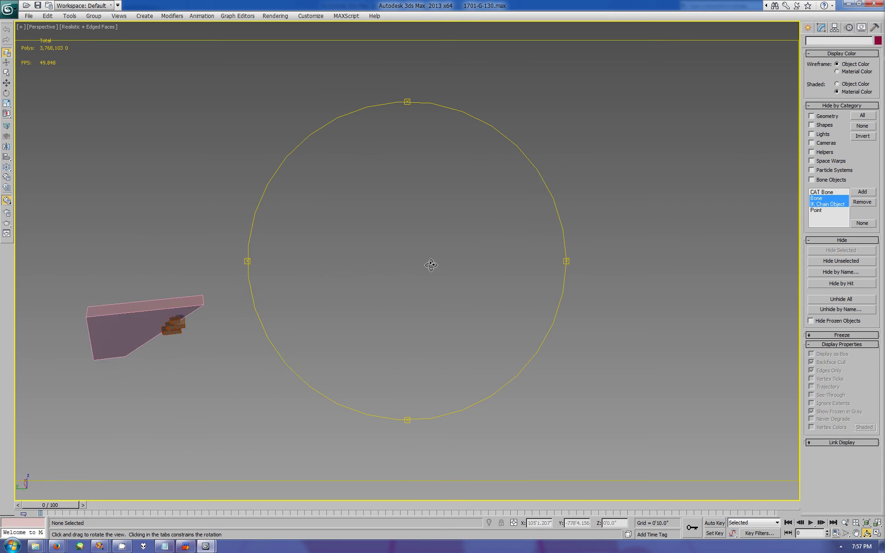
{"action": "key", "text": "w"}
Step: Hide the region-selected box and bricks, then restore the full ship view
{"action": "left_click_drag", "start_coordinate": [143, 248], "coordinate": [200, 366]}
{"action": "key", "text": "alt+h"}
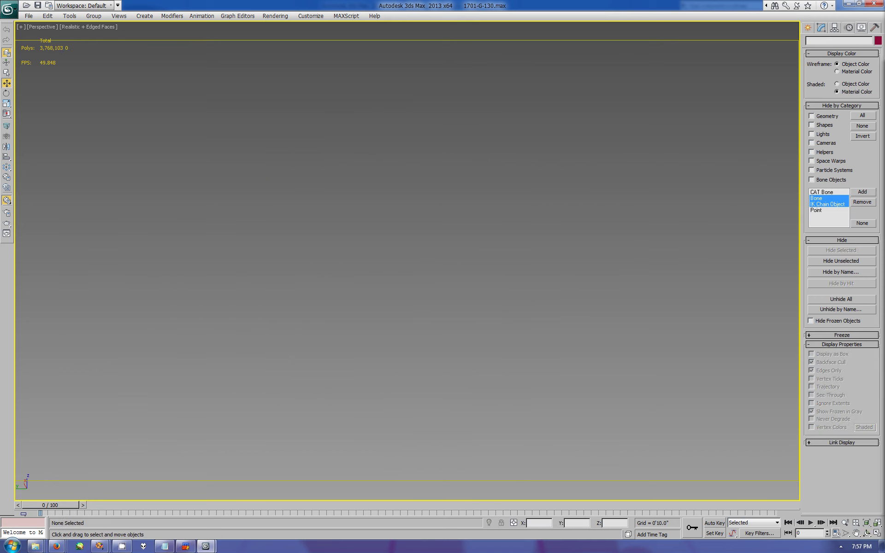
{"action": "key", "text": "ctrl+z"}
{"action": "key", "text": "alt+h"}
{"action": "key", "text": "ctrl+z"}
{"action": "key", "text": "alt+h"}
{"action": "key", "text": "ctrl+z"}
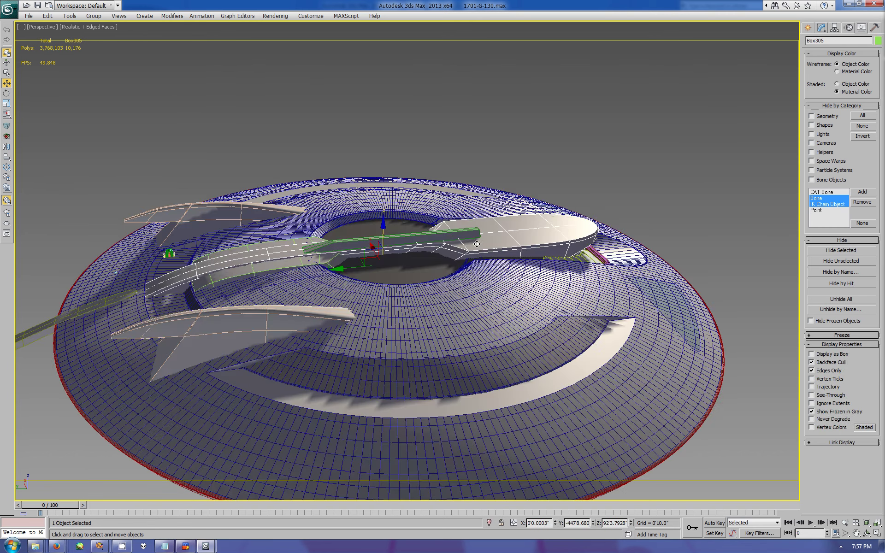
Step: Zoom and orbit in close to look down on the bridge area
{"action": "left_click", "coordinate": [866, 533]}
{"action": "mouse_move", "coordinate": [396, 322]}
{"action": "left_mouse_down"}
{"action": "mouse_move", "coordinate": [455, 332]}
{"action": "mouse_move", "coordinate": [461, 323]}
{"action": "left_mouse_up"}
{"action": "scroll", "coordinate": [461, 322], "scroll_direction": "up", "scroll_amount": 5}
{"action": "middle_click_drag", "start_coordinate": [599, 323], "coordinate": [464, 267]}
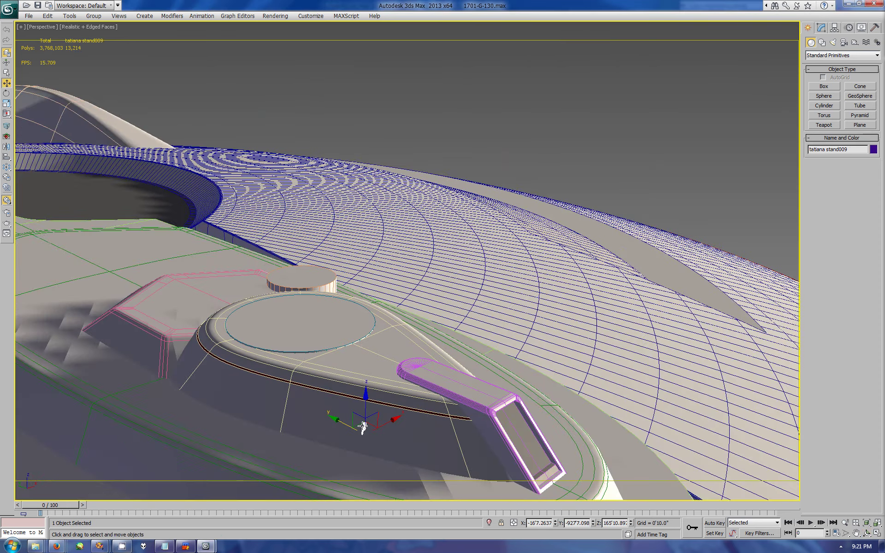
{"action": "left_click", "coordinate": [867, 534]}
{"action": "mouse_move", "coordinate": [443, 295]}
{"action": "left_mouse_down"}
{"action": "mouse_move", "coordinate": [405, 338]}
{"action": "mouse_move", "coordinate": [409, 350]}
{"action": "left_mouse_up"}
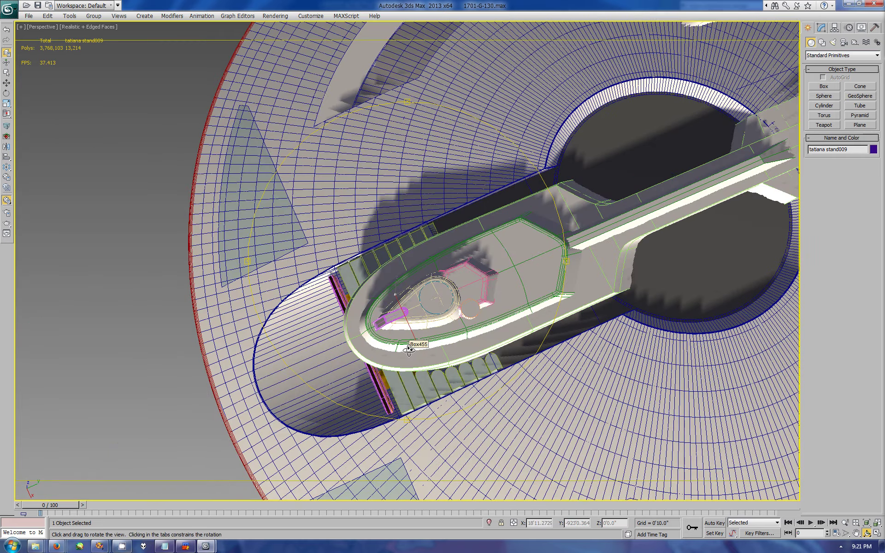
{"action": "right_click", "coordinate": [486, 237]}
{"action": "left_click", "coordinate": [485, 236]}
Step: Collapse Box455's modifier stack to editable geometry and select its polygons
{"action": "left_click", "coordinate": [821, 27]}
{"action": "left_click", "coordinate": [835, 100]}
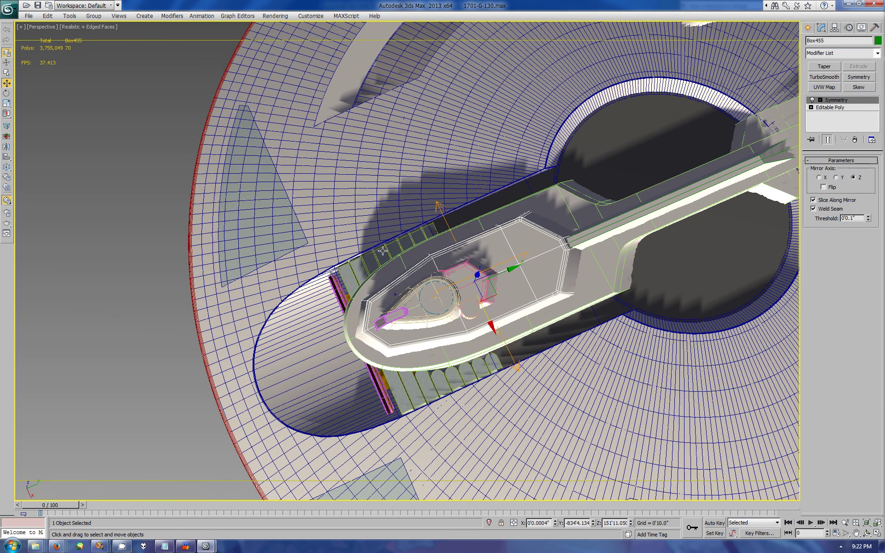
{"action": "left_click", "coordinate": [6, 137]}
{"action": "key", "text": "4"}
{"action": "key", "text": "r"}
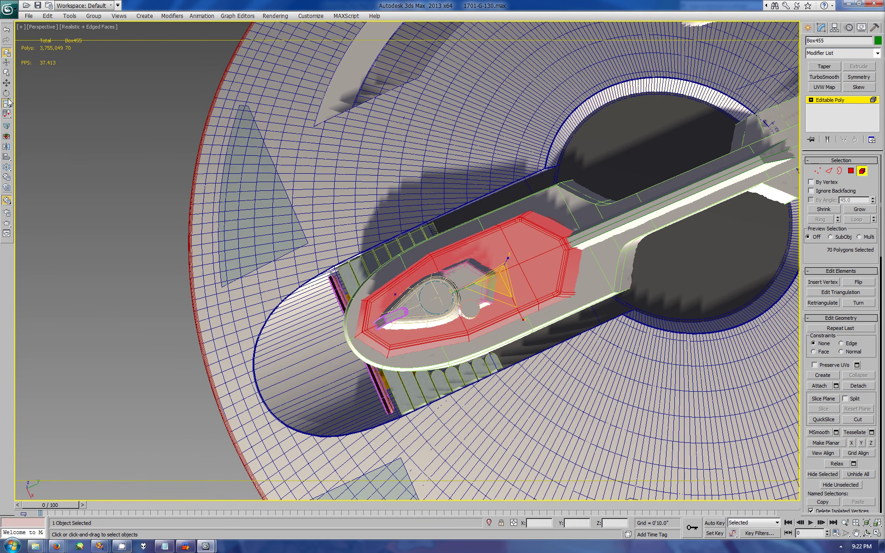
Step: In the maximized Right view, lower the crew figure onto the deck
{"action": "key", "text": "alt+w"}
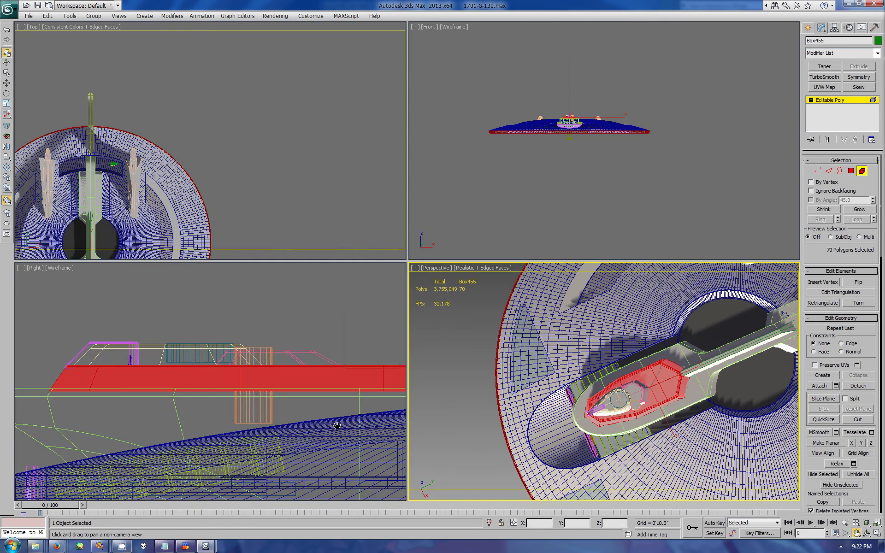
{"action": "left_click", "coordinate": [877, 523]}
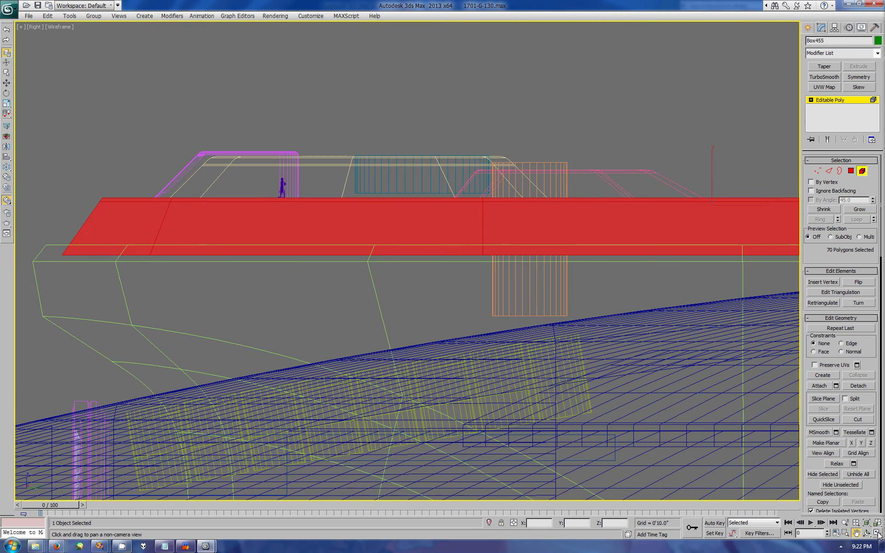
{"action": "left_click", "coordinate": [807, 28]}
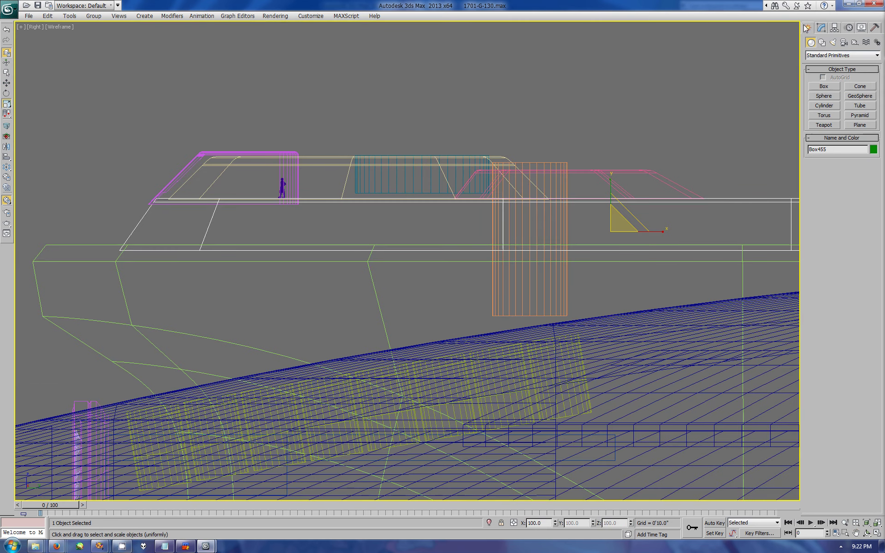
{"action": "left_click", "coordinate": [6, 83]}
{"action": "scroll", "coordinate": [455, 192], "scroll_direction": "down", "scroll_amount": 3}
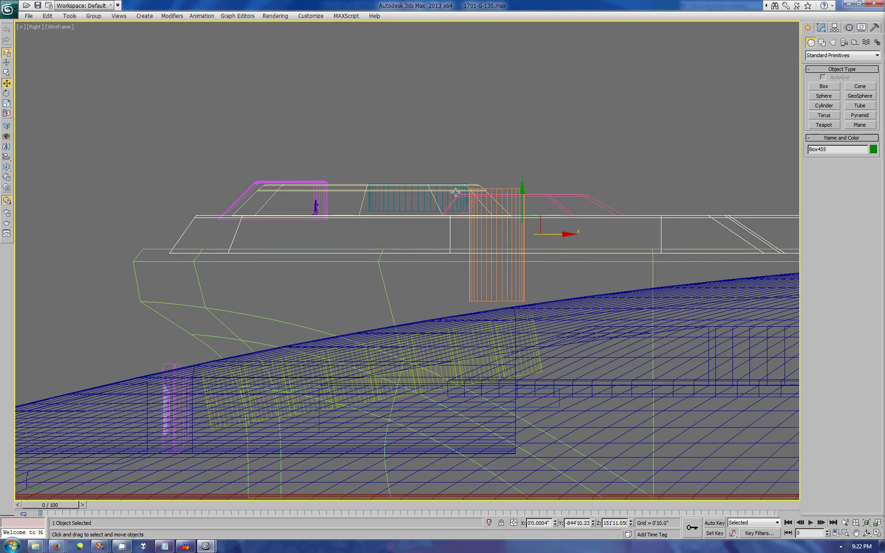
{"action": "scroll", "coordinate": [246, 221], "scroll_direction": "up", "scroll_amount": 2}
{"action": "left_click", "coordinate": [280, 181]}
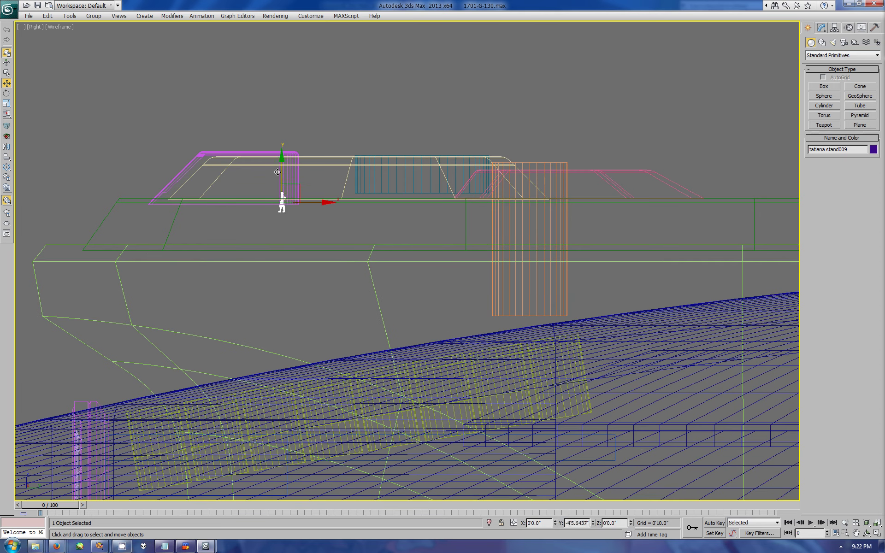
{"action": "left_click_drag", "start_coordinate": [280, 182], "coordinate": [282, 200]}
Step: Lower the six bridge roof pieces slightly, checking the bridge in Perspective
{"action": "left_click_drag", "start_coordinate": [494, 113], "coordinate": [95, 209]}
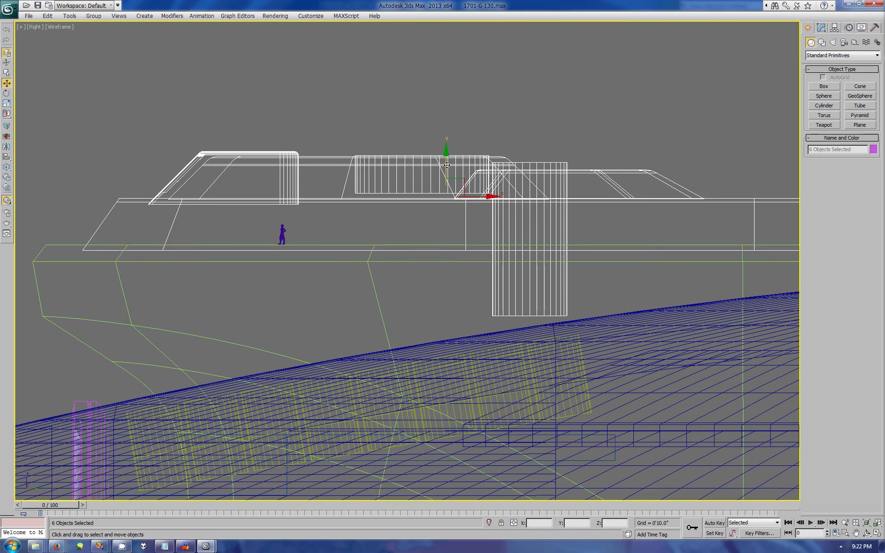
{"action": "left_click_drag", "start_coordinate": [443, 171], "coordinate": [443, 179]}
{"action": "scroll", "coordinate": [443, 179], "scroll_direction": "down", "scroll_amount": 1}
{"action": "key", "text": "alt+w"}
{"action": "key", "text": "ctrl+r"}
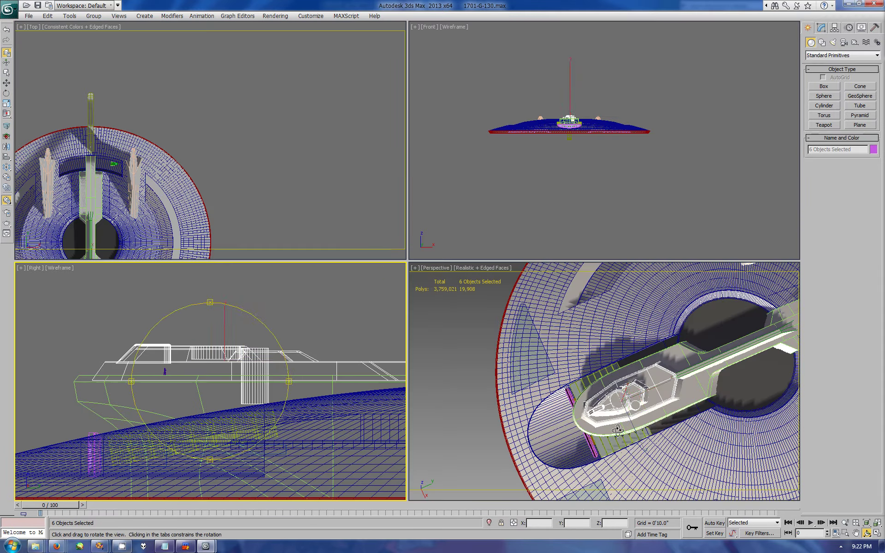
{"action": "left_click_drag", "start_coordinate": [622, 391], "coordinate": [576, 369]}
{"action": "key", "text": "alt+w"}
{"action": "left_click_drag", "start_coordinate": [497, 346], "coordinate": [461, 322]}
Step: Add a TurboSmooth modifier to the bridge deck Box455
{"action": "key", "text": "w"}
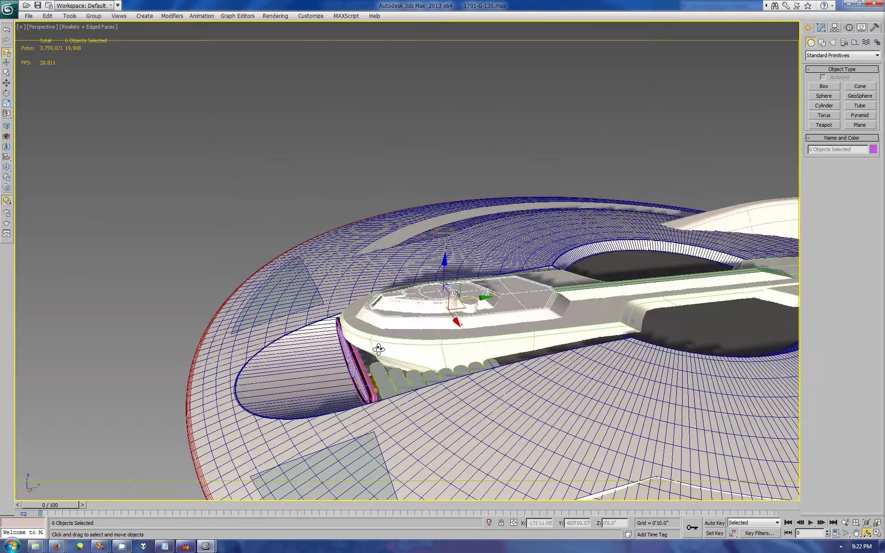
{"action": "left_click", "coordinate": [479, 302]}
{"action": "left_click", "coordinate": [821, 28]}
{"action": "left_click", "coordinate": [824, 77]}
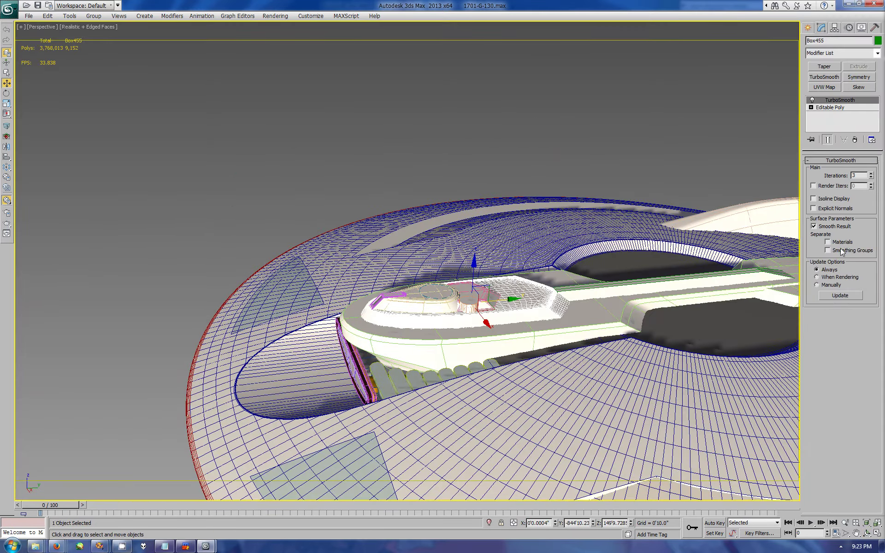
Step: Orbit the view toward the front and top of the bridge
{"action": "left_click", "coordinate": [866, 534]}
{"action": "left_click_drag", "start_coordinate": [461, 277], "coordinate": [402, 296]}
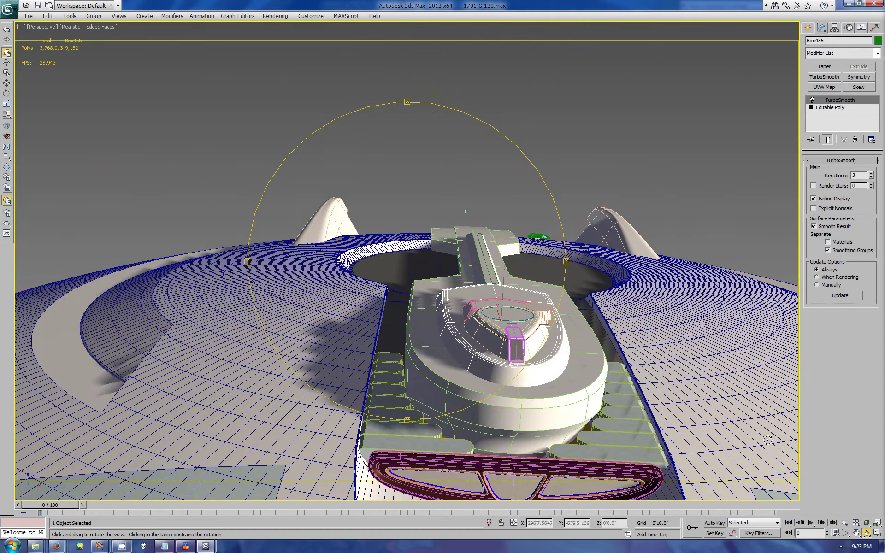
{"action": "left_click_drag", "start_coordinate": [767, 440], "coordinate": [692, 415]}
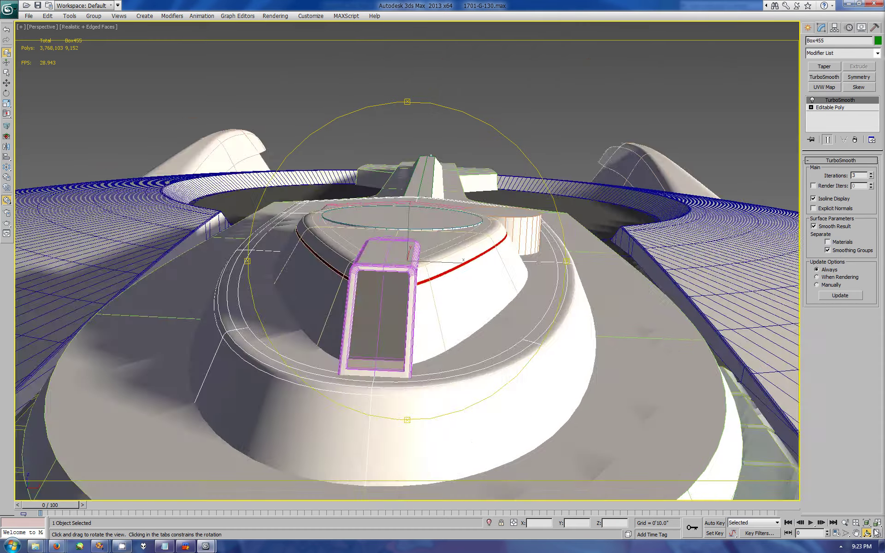
{"action": "key", "text": "alt+w"}
Step: Lower the crew figure tatiana stand009 along Z in the maximized Perspective view
{"action": "left_click", "coordinate": [165, 356]}
{"action": "right_click", "coordinate": [555, 427]}
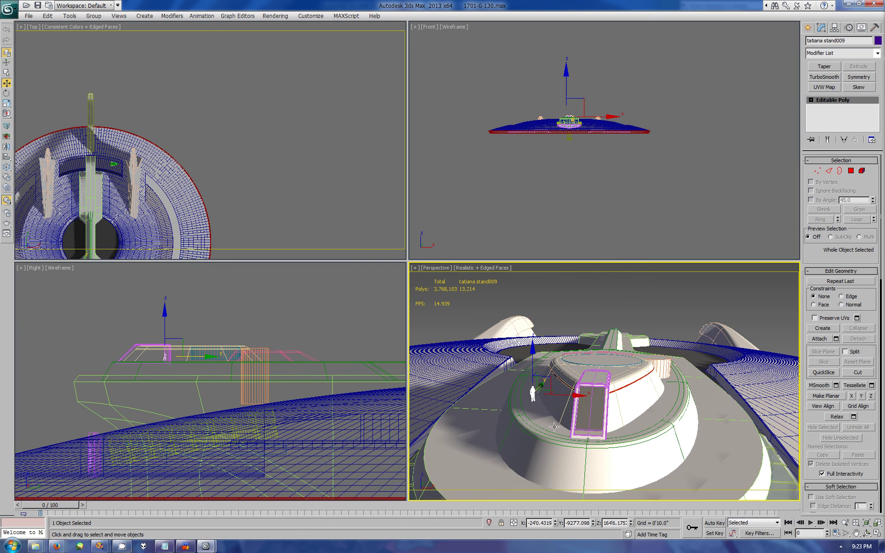
{"action": "key", "text": "alt+w"}
{"action": "key", "text": "z"}
{"action": "left_click_drag", "start_coordinate": [411, 214], "coordinate": [408, 283]}
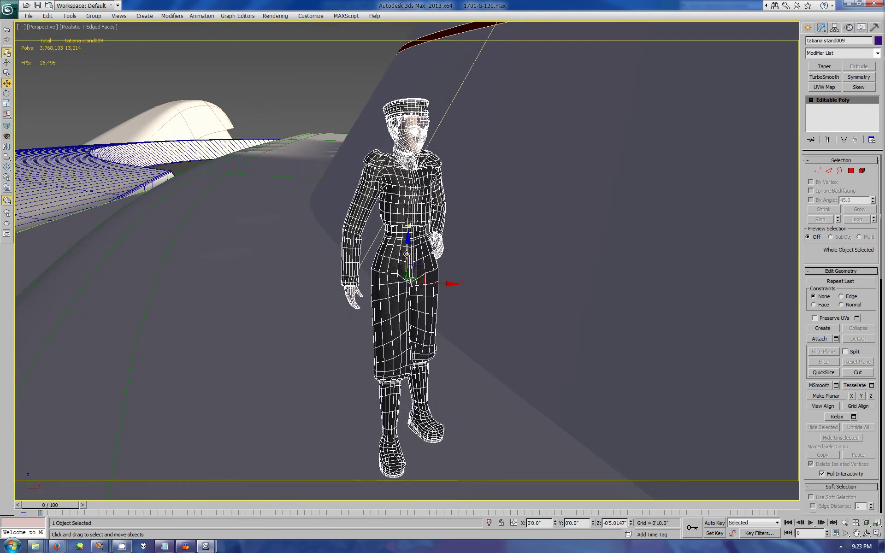
{"action": "scroll", "coordinate": [407, 286], "scroll_direction": "down", "scroll_amount": 5}
{"action": "mouse_move", "coordinate": [408, 286]}
{"action": "middle_mouse_down", "text": "alt"}
{"action": "mouse_move", "coordinate": [393, 312]}
{"action": "mouse_move", "coordinate": [421, 313]}
{"action": "mouse_move", "coordinate": [401, 264]}
{"action": "mouse_move", "coordinate": [412, 276]}
{"action": "middle_mouse_up", "text": "alt"}
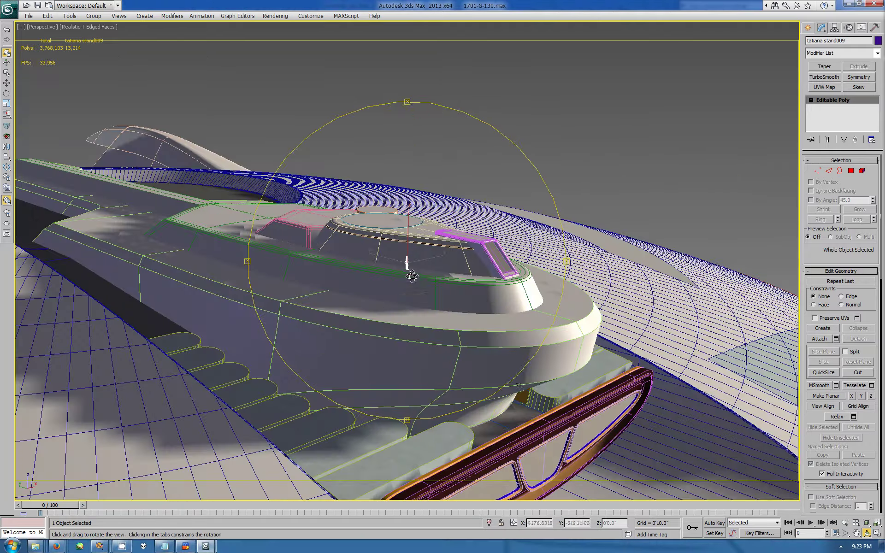
Step: In the Notepad note, replace the text with 'bit more to scale I think. Maybe still a bit too large.'
{"action": "key", "text": "alt+Tab"}
{"action": "key", "text": "ctrl+a"}
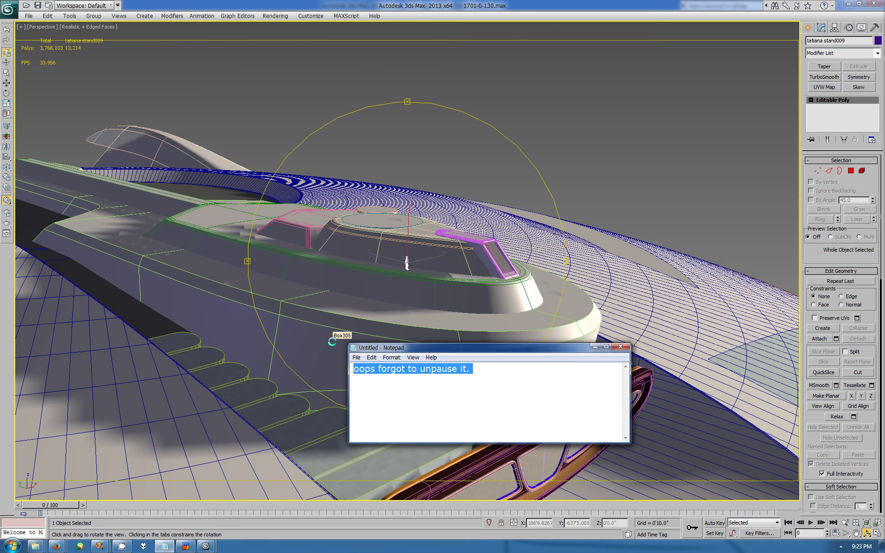
{"action": "type", "text": "bit more to scale I think. Maybe still a bit too large."}
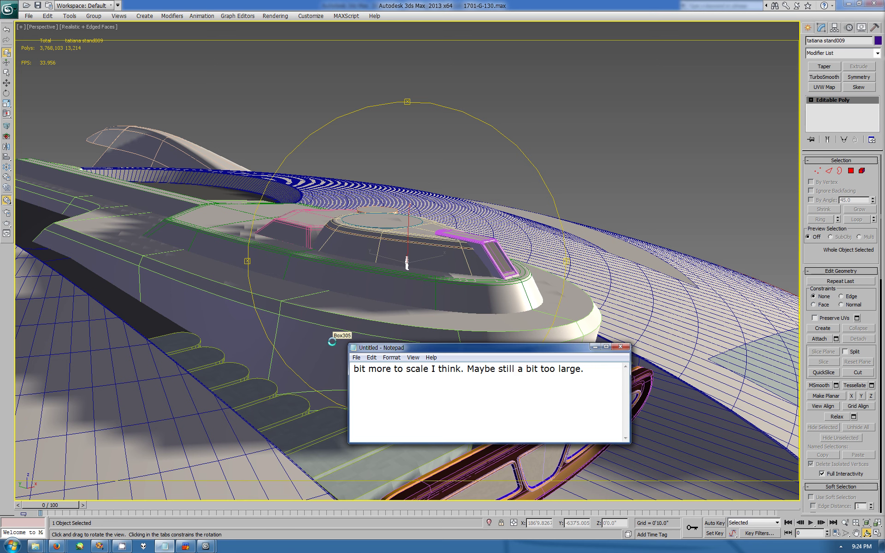
Step: Clear the old note text, orbit low around the ship, and select the bridge deck Box460
{"action": "key", "text": "ctrl+a"}
{"action": "key", "text": "Delete"}
{"action": "left_click_drag", "start_coordinate": [405, 347], "coordinate": [880, 356]}
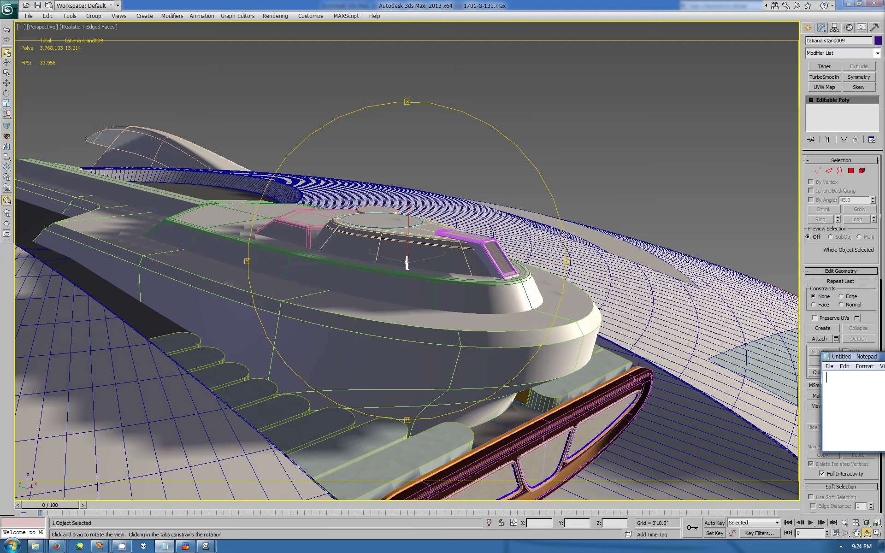
{"action": "mouse_move", "coordinate": [416, 302]}
{"action": "left_mouse_down"}
{"action": "mouse_move", "coordinate": [375, 313]}
{"action": "mouse_move", "coordinate": [462, 328]}
{"action": "left_mouse_up"}
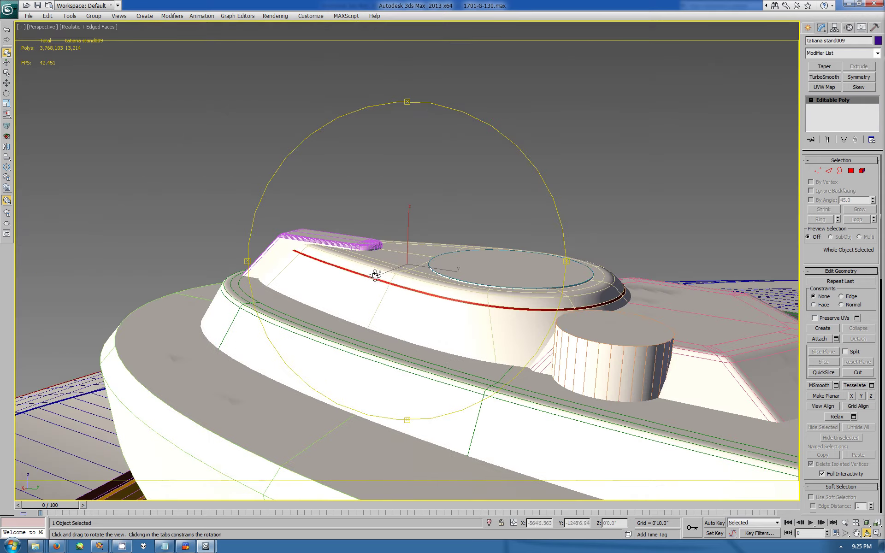
{"action": "left_click_drag", "start_coordinate": [464, 329], "coordinate": [415, 340]}
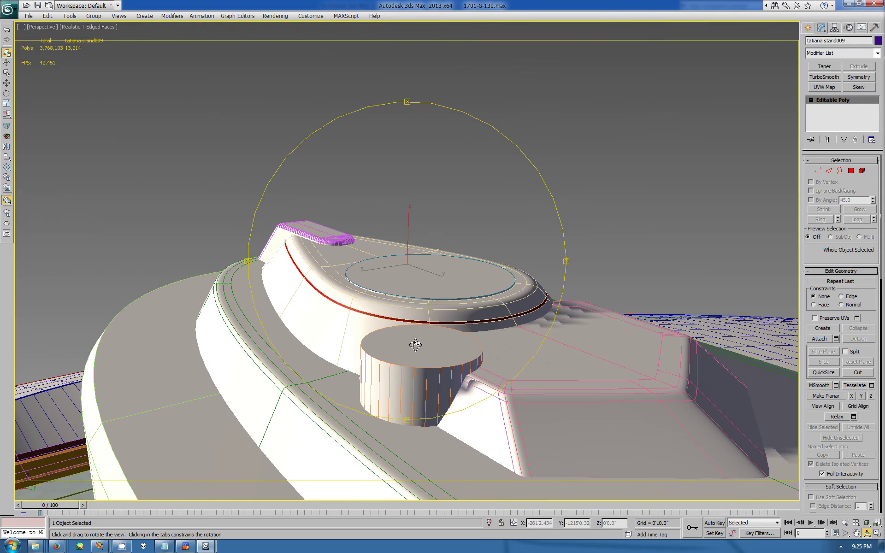
{"action": "key", "text": "w"}
{"action": "left_click", "coordinate": [578, 341]}
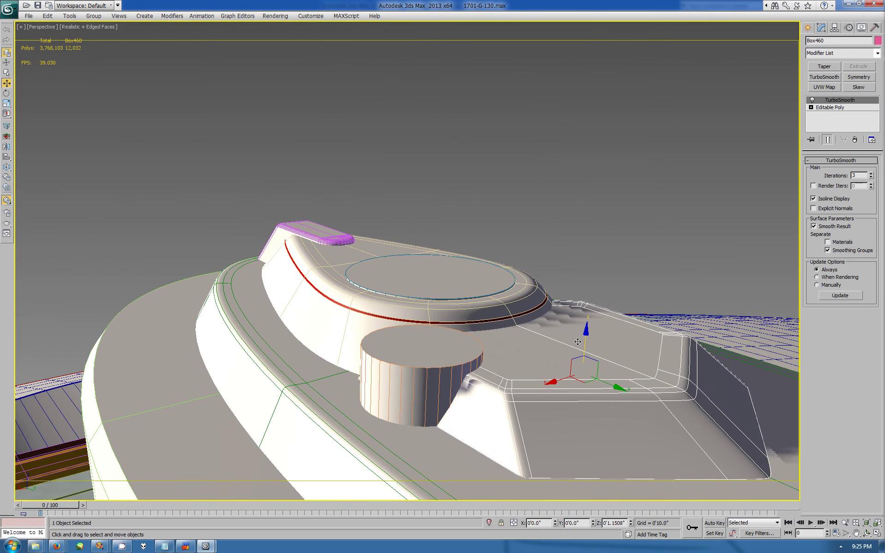
Step: Orbit to wide and neck views, then close the scene, answering the save-changes prompt
{"action": "scroll", "coordinate": [577, 341], "scroll_direction": "down", "scroll_amount": 3}
{"action": "left_click", "coordinate": [865, 534]}
{"action": "left_click_drag", "start_coordinate": [519, 322], "coordinate": [520, 536]}
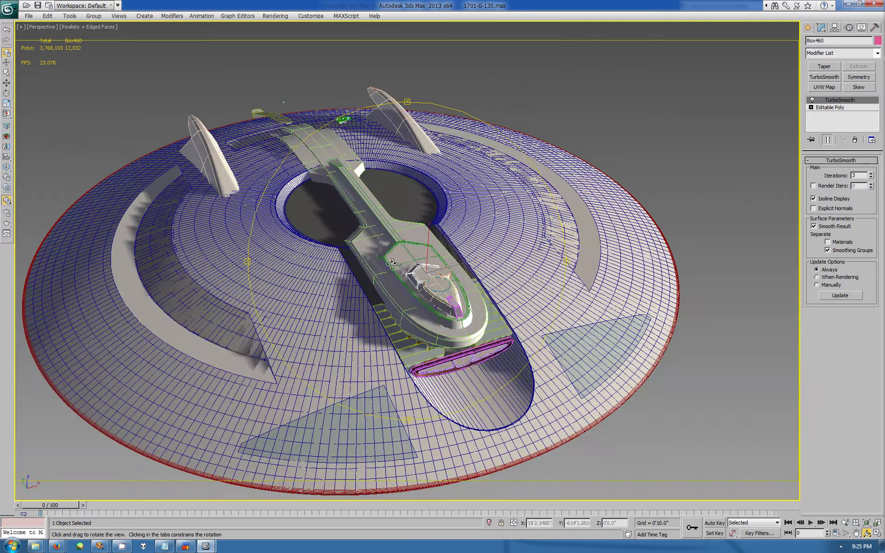
{"action": "mouse_move", "coordinate": [392, 262]}
{"action": "left_mouse_down"}
{"action": "mouse_move", "coordinate": [396, 349]}
{"action": "mouse_move", "coordinate": [364, 341]}
{"action": "mouse_move", "coordinate": [362, 328]}
{"action": "left_mouse_up"}
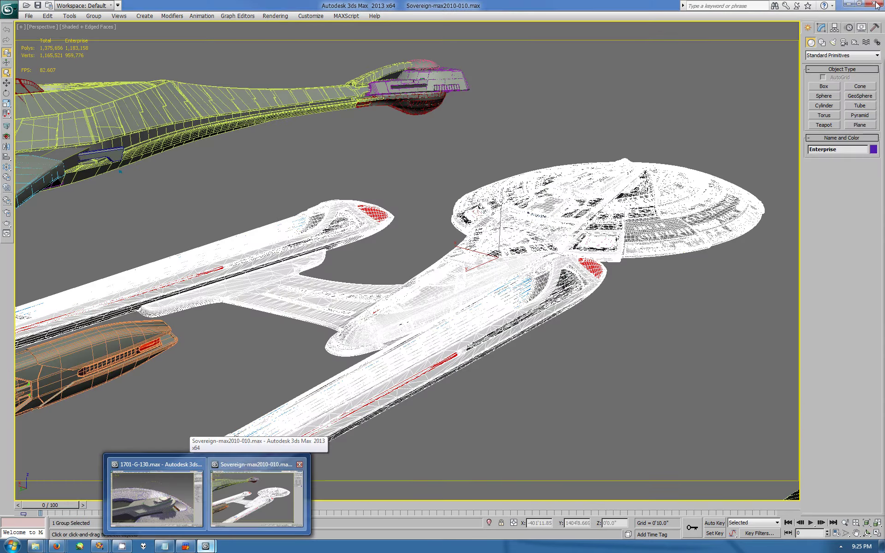
{"action": "left_click", "coordinate": [302, 464]}
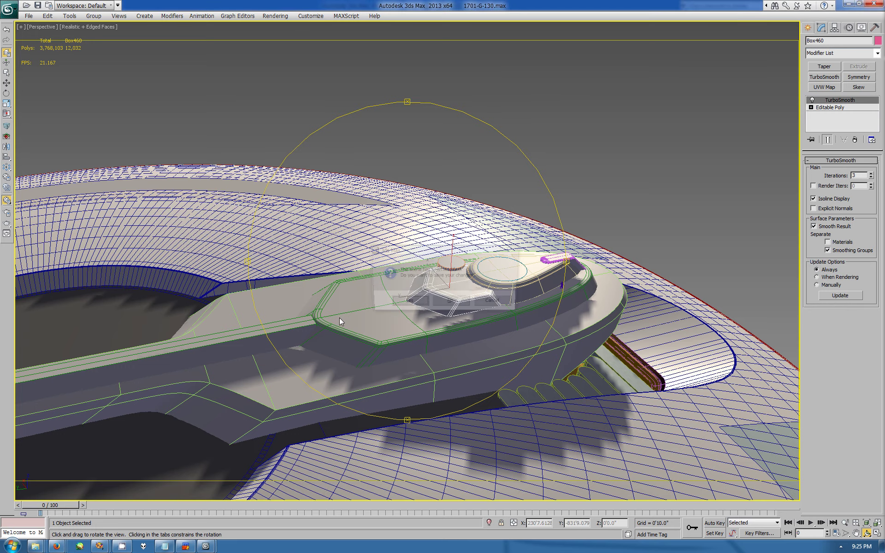
{"action": "left_click", "coordinate": [496, 303]}
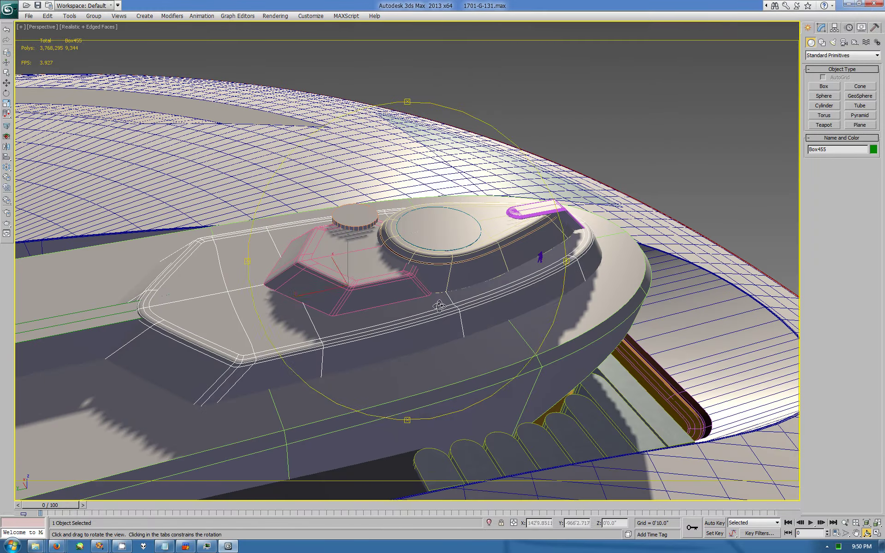
Step: Set the small deck cylinder Cylinder014's base radius to 8'0"
{"action": "key", "text": "w"}
{"action": "left_click", "coordinate": [355, 214]}
{"action": "left_click", "coordinate": [822, 27]}
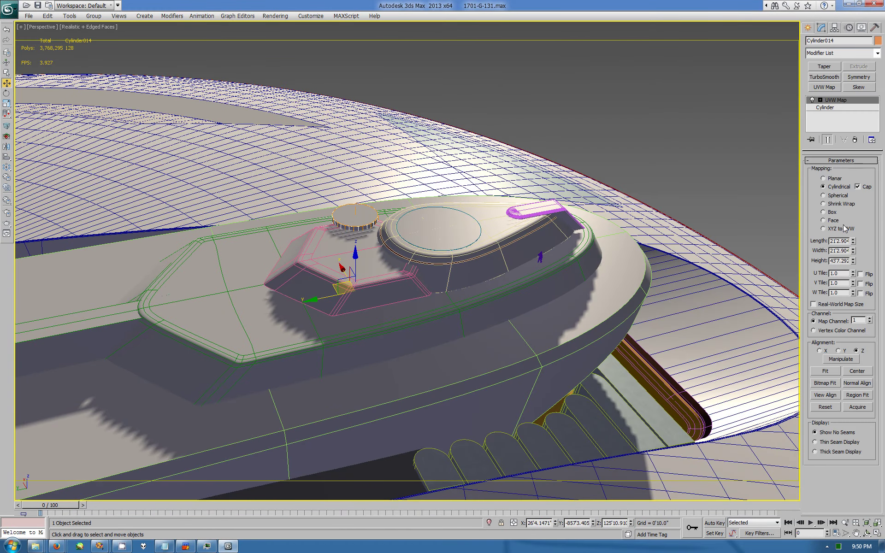
{"action": "left_click", "coordinate": [834, 108]}
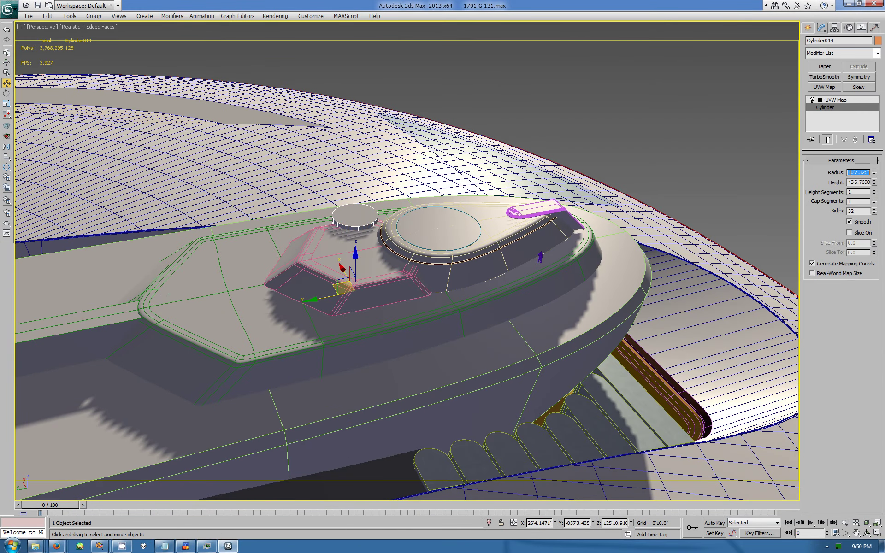
{"action": "key", "text": "Return"}
Step: Lower Cylinder014 slightly and slide it against the raised bridge block
{"action": "left_click", "coordinate": [808, 28]}
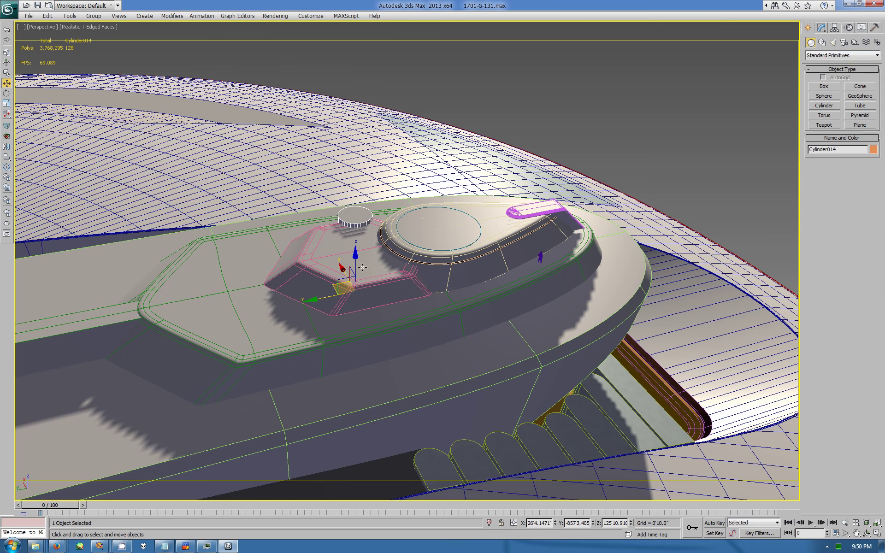
{"action": "left_click_drag", "start_coordinate": [355, 254], "coordinate": [353, 262]}
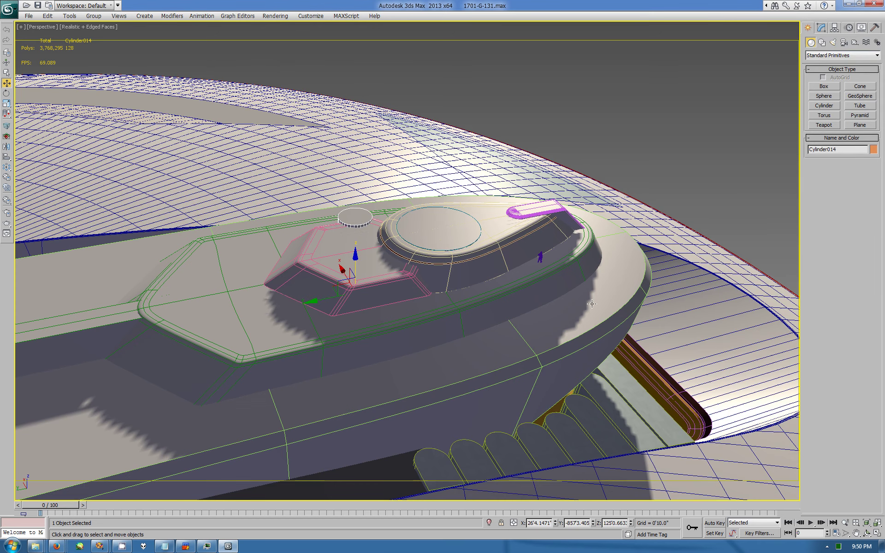
{"action": "mouse_move", "coordinate": [592, 303]}
{"action": "middle_mouse_down", "text": "alt"}
{"action": "mouse_move", "coordinate": [360, 302]}
{"action": "mouse_move", "coordinate": [356, 268]}
{"action": "middle_mouse_up", "text": "alt"}
{"action": "key", "text": "w"}
{"action": "mouse_move", "coordinate": [356, 267]}
{"action": "left_mouse_down"}
{"action": "mouse_move", "coordinate": [270, 246]}
{"action": "mouse_move", "coordinate": [341, 256]}
{"action": "left_mouse_up"}
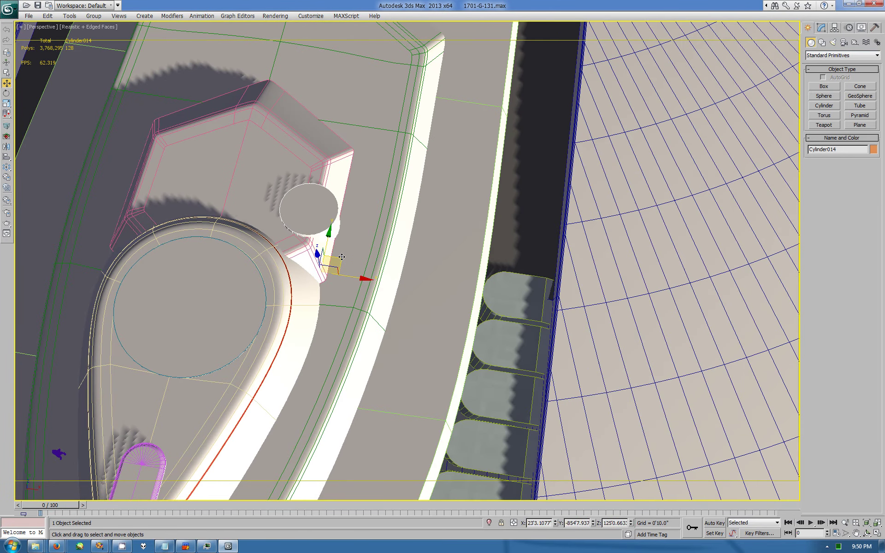
{"action": "mouse_move", "coordinate": [342, 257]}
{"action": "middle_mouse_down", "text": "alt"}
{"action": "mouse_move", "coordinate": [325, 254]}
{"action": "mouse_move", "coordinate": [323, 333]}
{"action": "mouse_move", "coordinate": [395, 326]}
{"action": "mouse_move", "coordinate": [399, 311]}
{"action": "middle_mouse_up", "text": "alt"}
Step: Turn off Edged Faces shading and frame the saucer's neck diagonally
{"action": "left_click", "coordinate": [88, 26]}
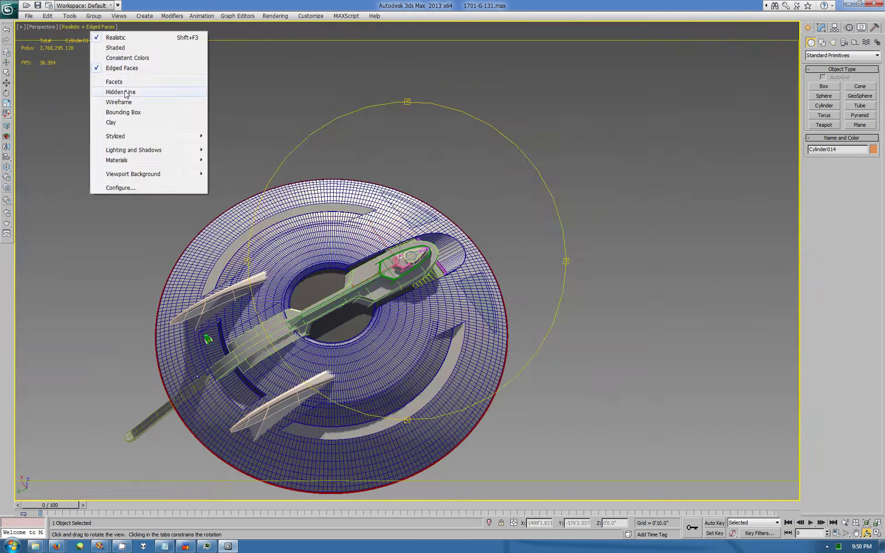
{"action": "left_click", "coordinate": [123, 65]}
{"action": "scroll", "coordinate": [353, 314], "scroll_direction": "up", "scroll_amount": 5}
{"action": "mouse_move", "coordinate": [322, 286]}
{"action": "left_mouse_down"}
{"action": "mouse_move", "coordinate": [353, 314]}
{"action": "mouse_move", "coordinate": [323, 310]}
{"action": "mouse_move", "coordinate": [345, 315]}
{"action": "mouse_move", "coordinate": [370, 340]}
{"action": "mouse_move", "coordinate": [393, 263]}
{"action": "mouse_move", "coordinate": [383, 322]}
{"action": "mouse_move", "coordinate": [383, 307]}
{"action": "left_mouse_up"}
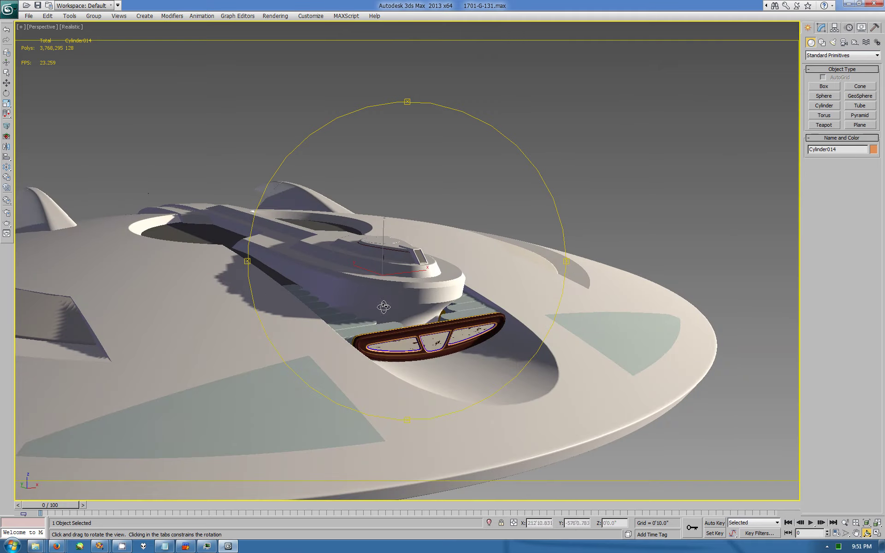
{"action": "left_click", "coordinate": [856, 533]}
{"action": "mouse_move", "coordinate": [389, 364]}
{"action": "left_mouse_down"}
{"action": "mouse_move", "coordinate": [516, 300]}
{"action": "mouse_move", "coordinate": [473, 241]}
{"action": "mouse_move", "coordinate": [398, 307]}
{"action": "mouse_move", "coordinate": [433, 222]}
{"action": "mouse_move", "coordinate": [435, 229]}
{"action": "left_mouse_up"}
{"action": "key", "text": "ctrl+r"}
{"action": "left_click_drag", "start_coordinate": [497, 252], "coordinate": [577, 196]}
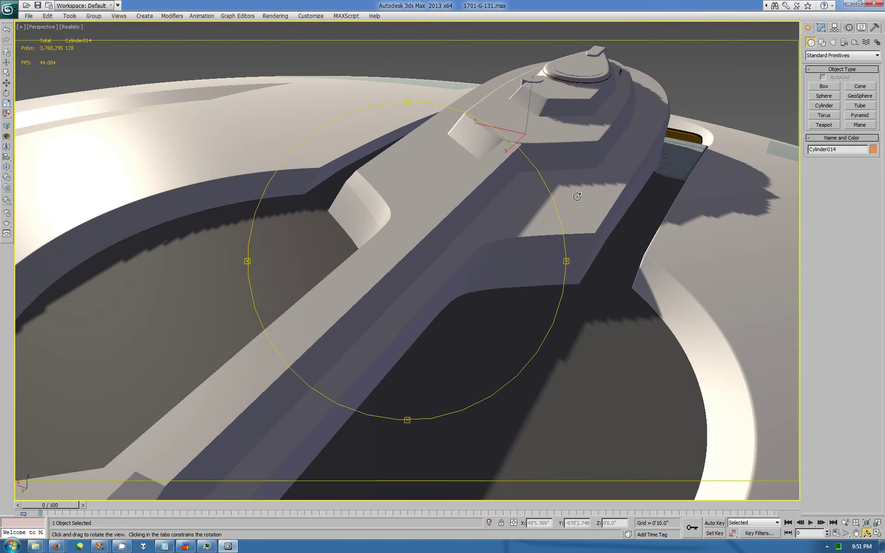
Step: Select the neck piece Box305 and hide all unselected objects
{"action": "key", "text": "w"}
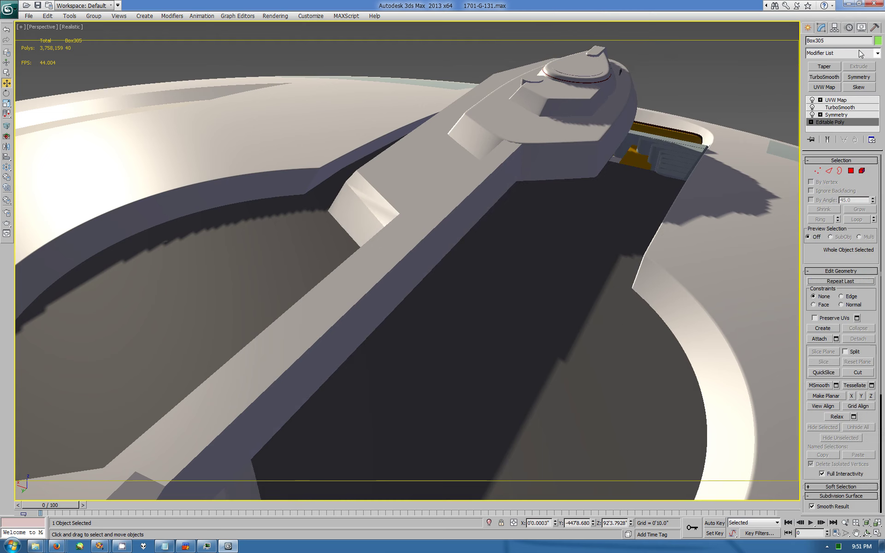
{"action": "left_click", "coordinate": [862, 28]}
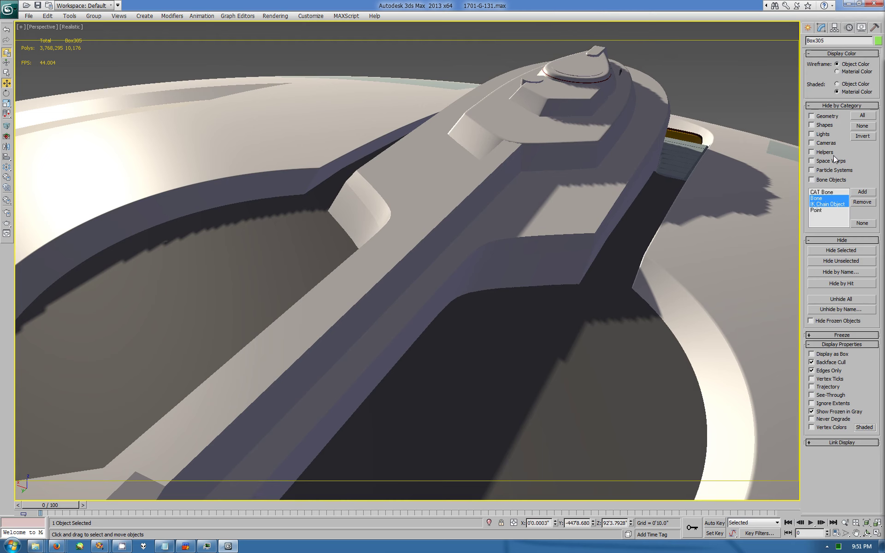
{"action": "left_click", "coordinate": [850, 262]}
{"action": "left_click", "coordinate": [821, 27]}
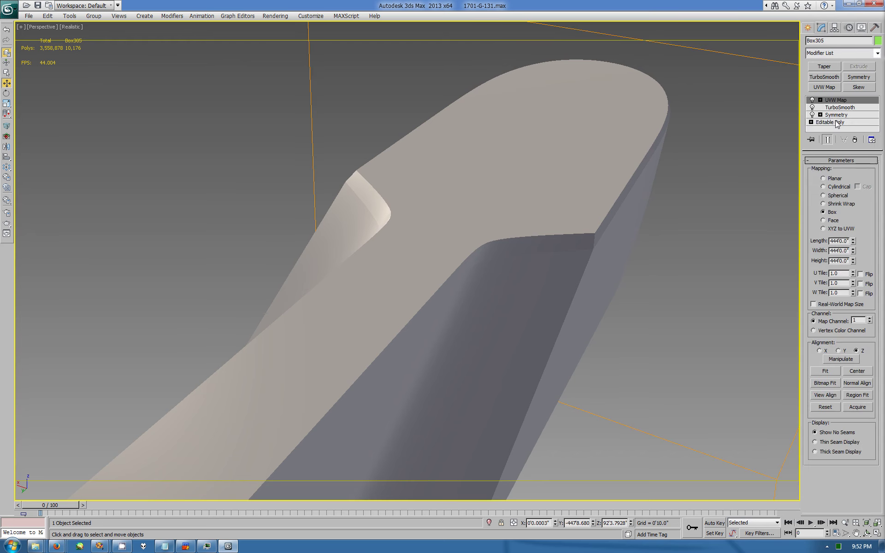
Step: Enter Box305's Editable Poly in the four-view layout, framed on the neck
{"action": "left_click", "coordinate": [832, 122]}
{"action": "key", "text": "alt+w"}
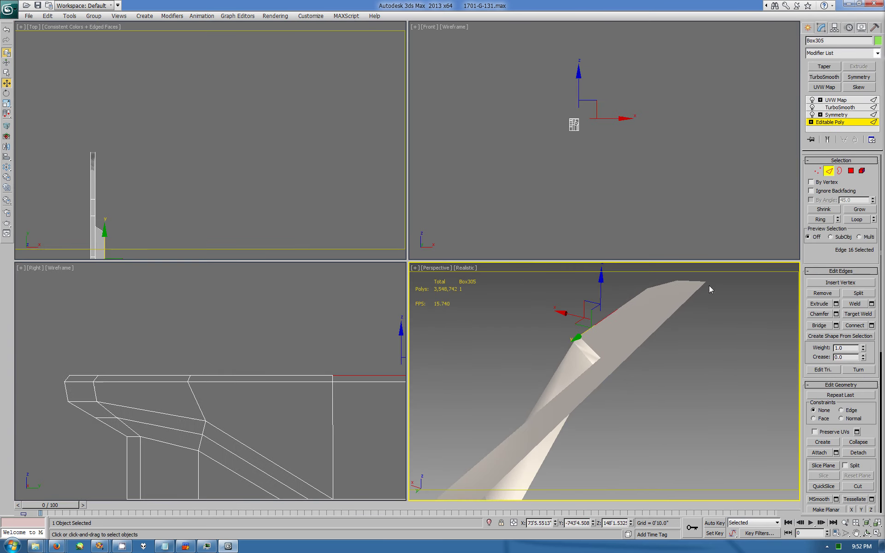
{"action": "key", "text": "alt+l"}
{"action": "left_click", "coordinate": [851, 171], "text": "ctrl"}
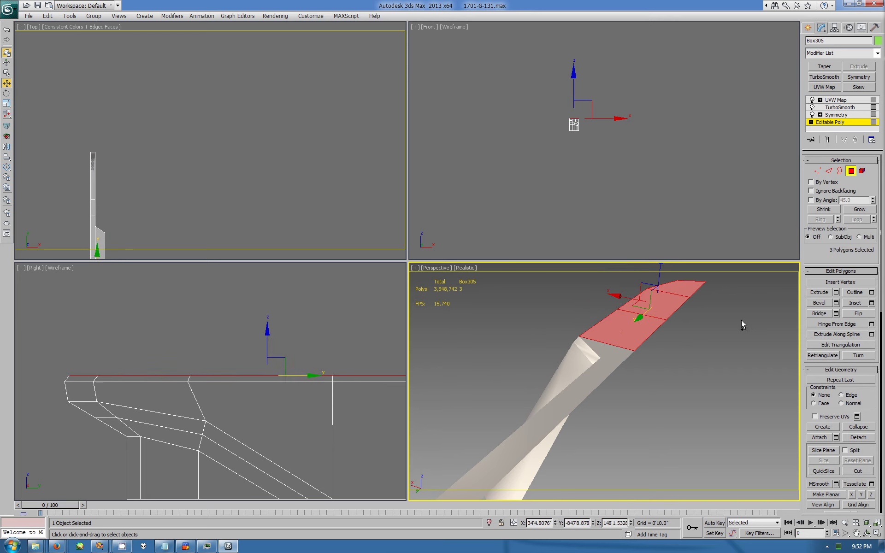
{"action": "key", "text": "z"}
{"action": "right_click", "coordinate": [650, 207]}
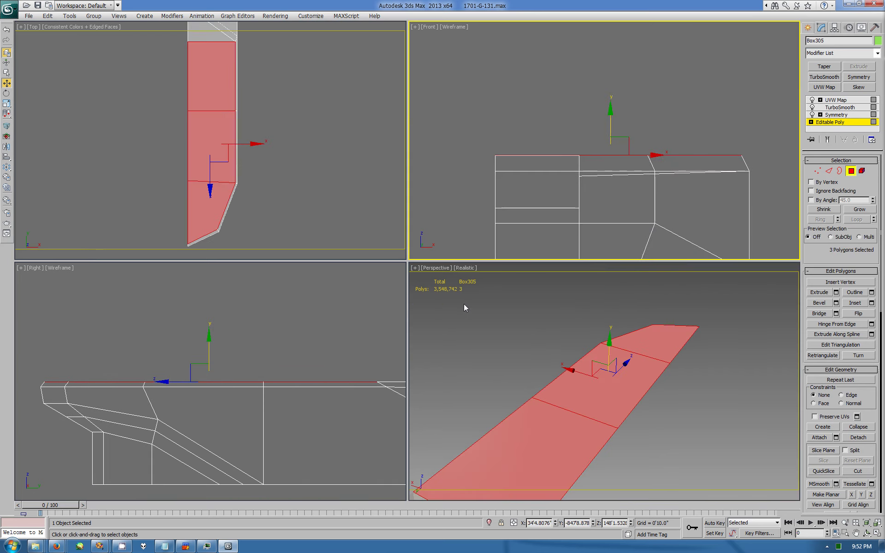
{"action": "left_click", "coordinate": [325, 321]}
{"action": "scroll", "coordinate": [325, 321], "scroll_direction": "down", "scroll_amount": 2}
Step: Nudge the vertex at the neck's front slightly in -Y
{"action": "key", "text": "1"}
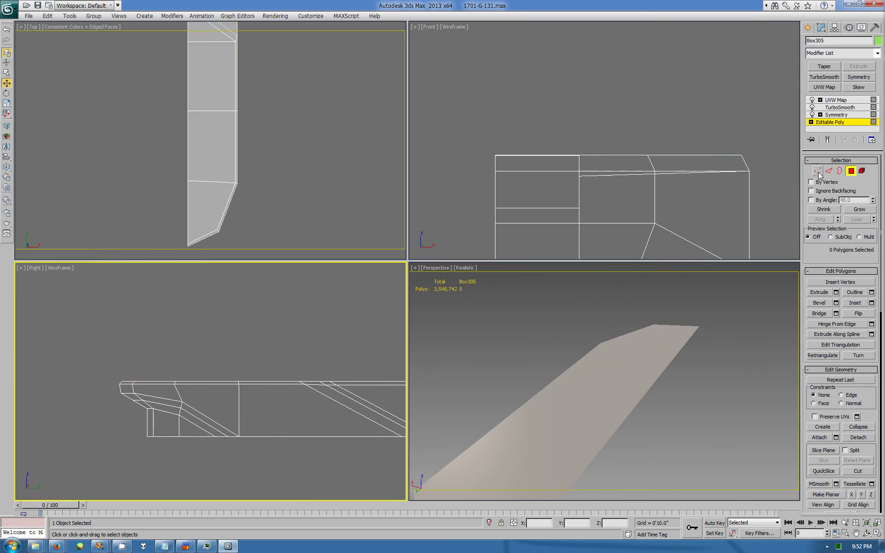
{"action": "left_click", "coordinate": [188, 182]}
{"action": "left_click_drag", "start_coordinate": [179, 152], "coordinate": [178, 153]}
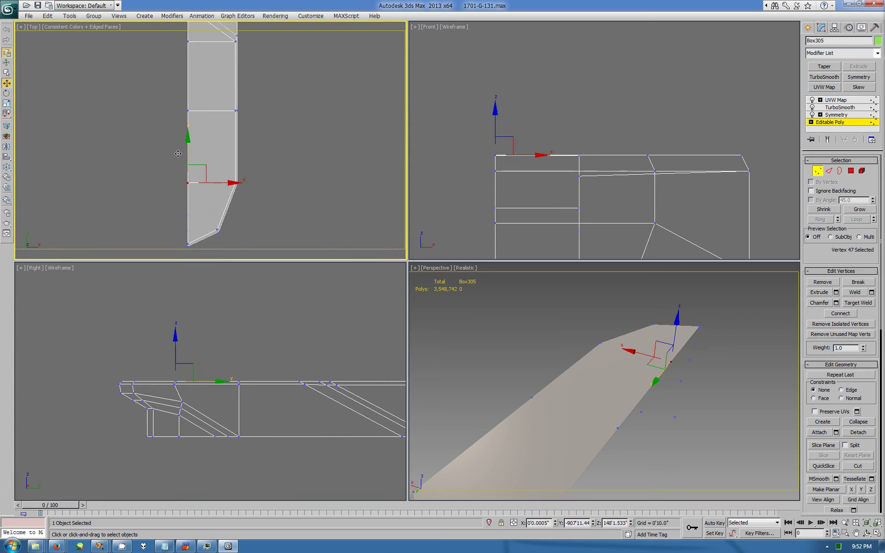
{"action": "left_click", "coordinate": [855, 534]}
{"action": "left_click", "coordinate": [879, 525]}
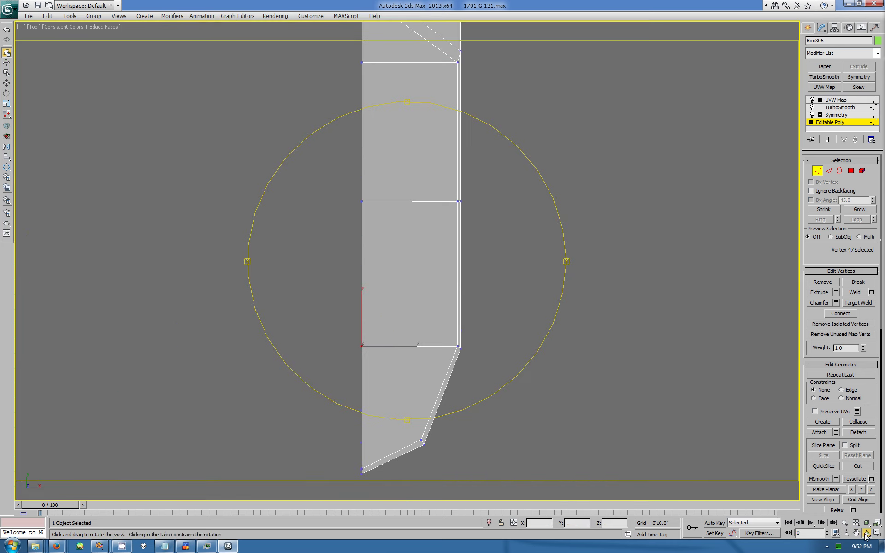
Step: Shift the neck's two right-side edges along X in the Top view
{"action": "key", "text": "2"}
{"action": "left_click", "coordinate": [456, 99]}
{"action": "key", "text": "w"}
{"action": "left_click", "coordinate": [456, 257], "text": "ctrl"}
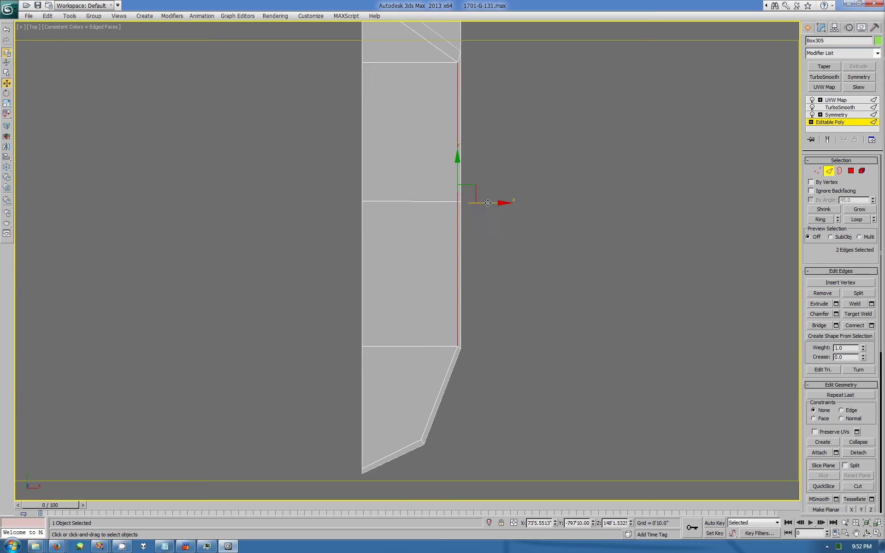
{"action": "left_click_drag", "start_coordinate": [488, 201], "coordinate": [484, 201]}
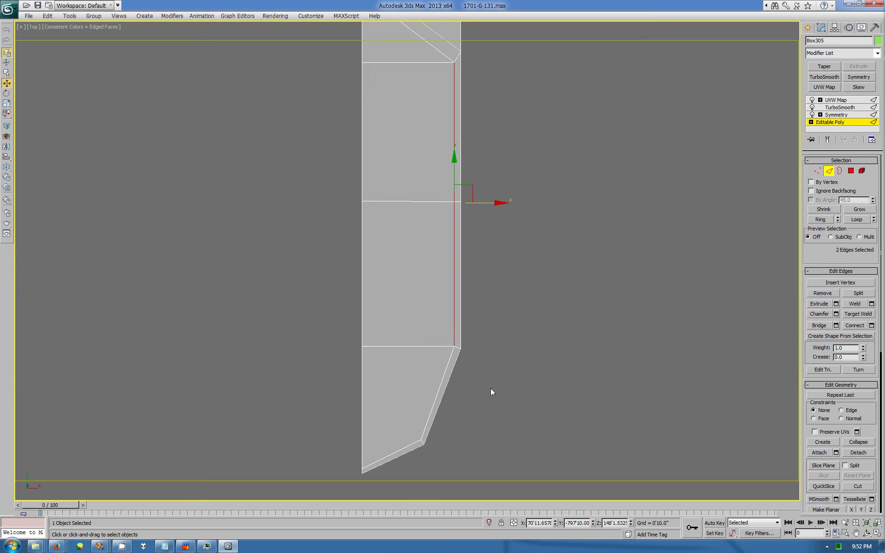
{"action": "left_click", "coordinate": [407, 441]}
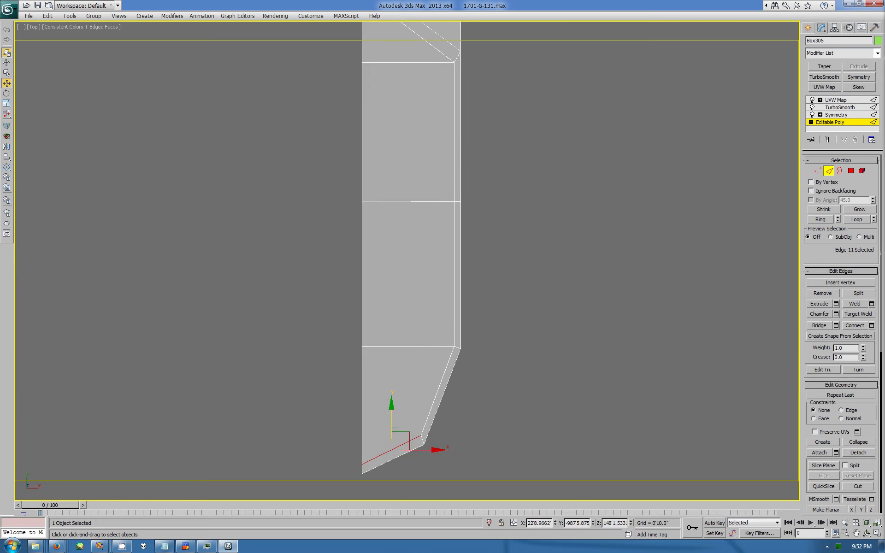
{"action": "left_click", "coordinate": [878, 533]}
Step: Maximize the perspective view on the neck's front and pick an edge on the hull side
{"action": "left_click", "coordinate": [867, 533]}
{"action": "left_click", "coordinate": [877, 533]}
{"action": "left_click", "coordinate": [856, 533]}
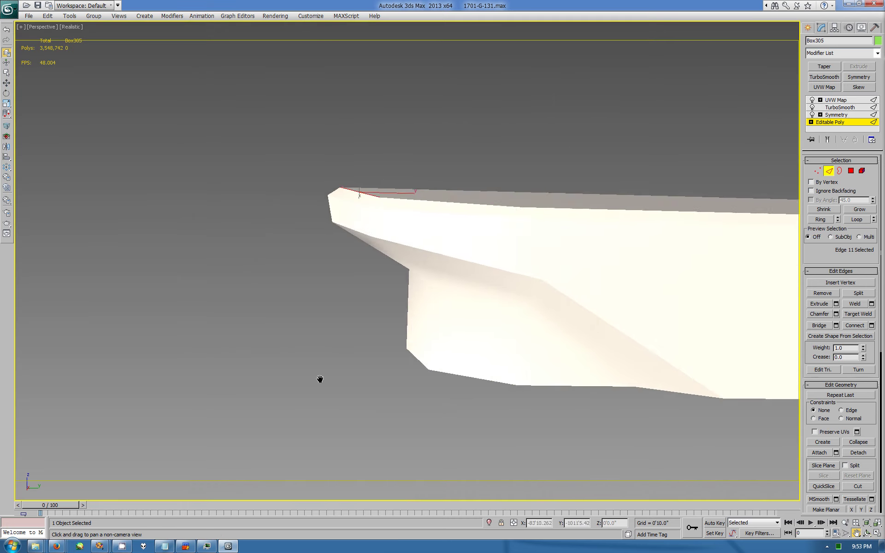
{"action": "left_click_drag", "start_coordinate": [320, 379], "coordinate": [740, 219]}
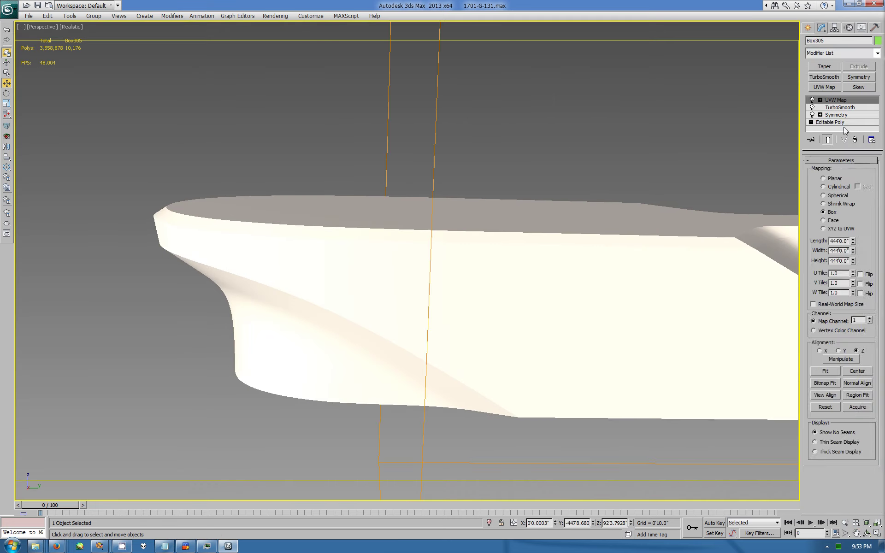
{"action": "key", "text": "w"}
{"action": "left_click", "coordinate": [765, 242]}
Step: Switch shading to Consistent Colors with Edged Faces and centre the chosen edge in the side view
{"action": "left_click", "coordinate": [72, 27]}
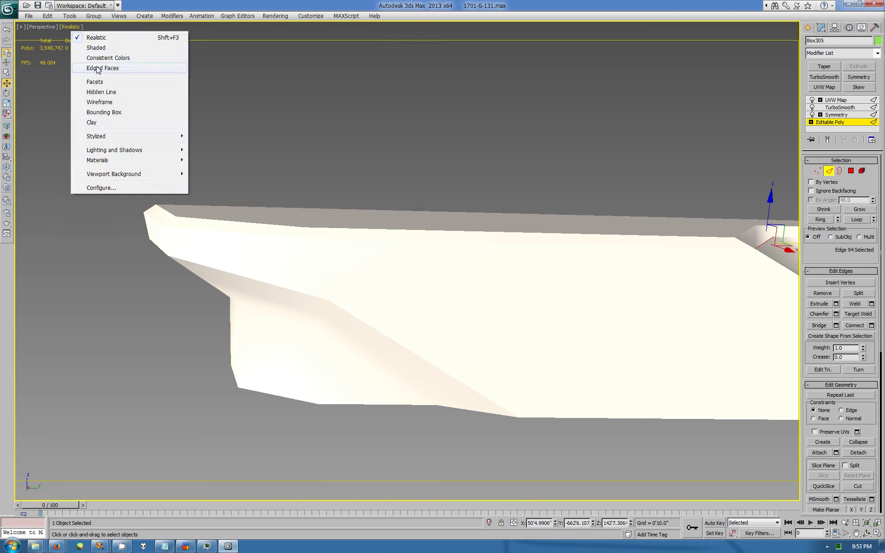
{"action": "left_click", "coordinate": [106, 57]}
{"action": "left_click", "coordinate": [71, 27]}
{"action": "left_click", "coordinate": [103, 67]}
{"action": "key", "text": "alt+w"}
{"action": "middle_click_drag", "start_coordinate": [329, 416], "coordinate": [292, 411]}
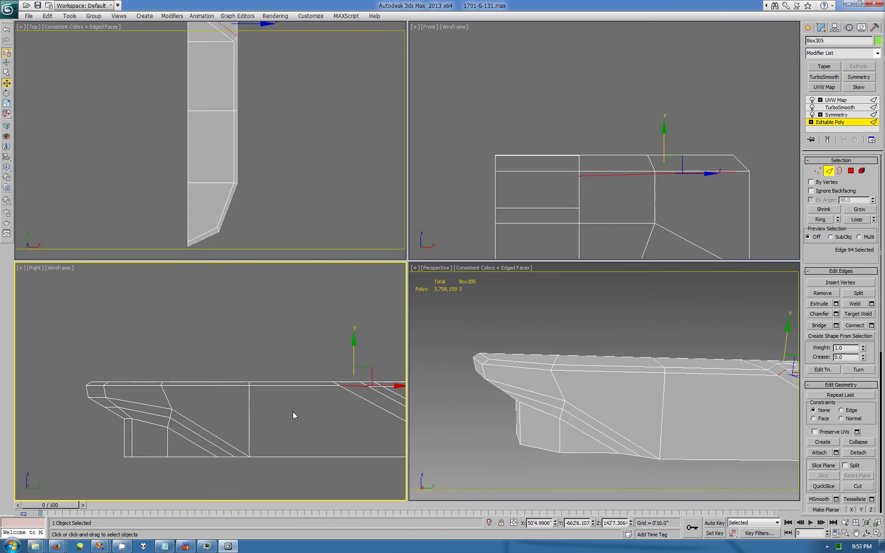
{"action": "left_click", "coordinate": [878, 533]}
{"action": "middle_click_drag", "start_coordinate": [723, 417], "coordinate": [479, 403]}
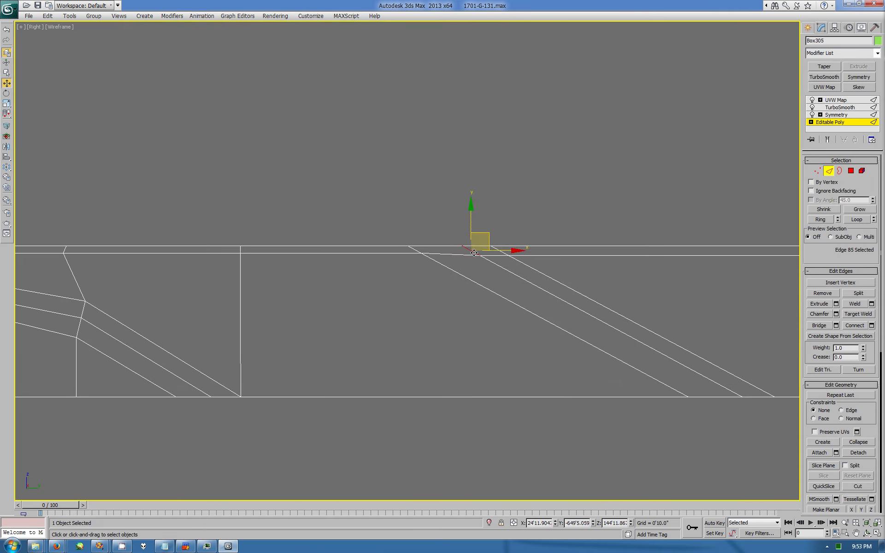
Step: Ring-select the parallel edges and Connect them with 1 segment at Slide about 44
{"action": "left_click", "coordinate": [821, 220]}
{"action": "left_click", "coordinate": [871, 325]}
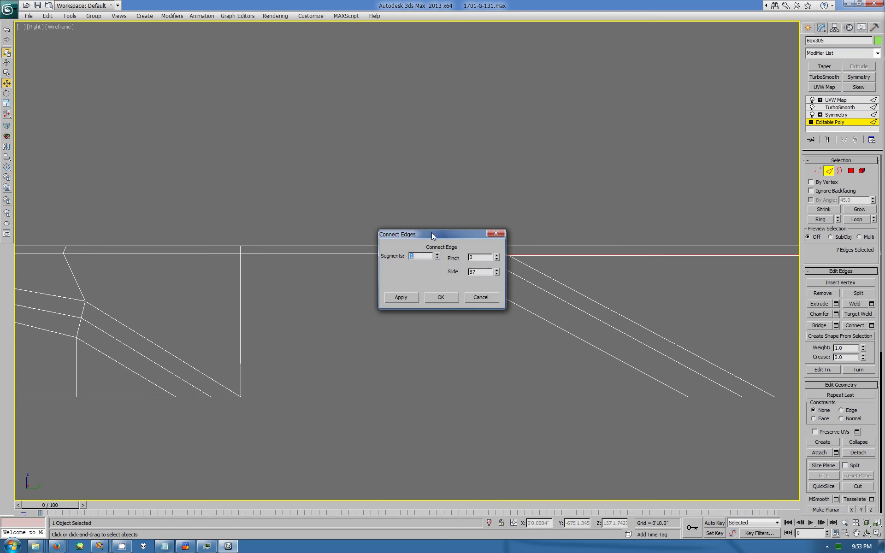
{"action": "left_click_drag", "start_coordinate": [414, 231], "coordinate": [545, 322]}
{"action": "left_click", "coordinate": [877, 533]}
{"action": "key", "text": "k"}
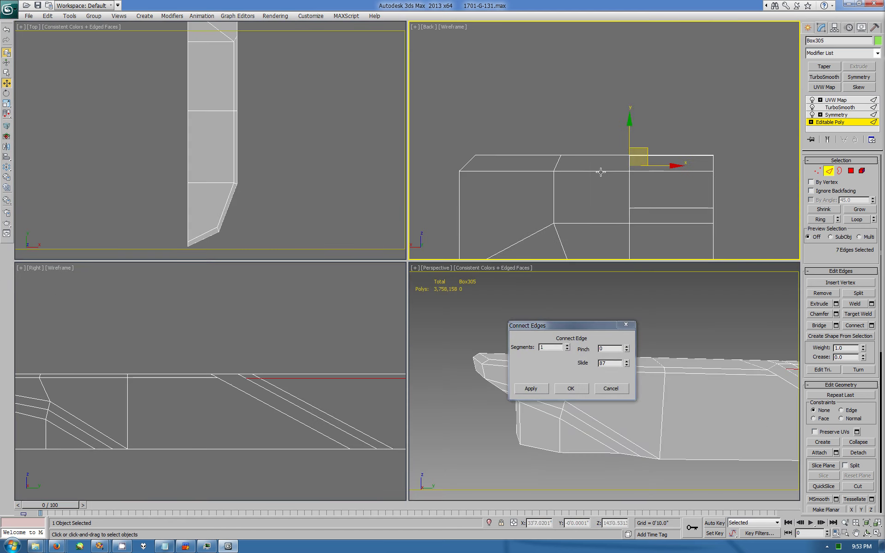
{"action": "left_click_drag", "start_coordinate": [626, 365], "coordinate": [627, 402]}
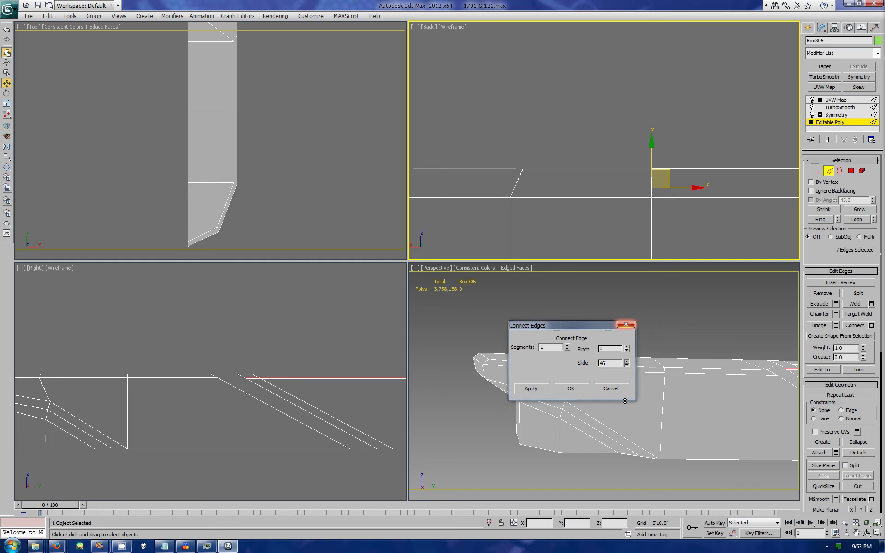
{"action": "left_click_drag", "start_coordinate": [625, 401], "coordinate": [618, 403]}
{"action": "key", "text": "Return"}
Step: Select two matching vertices on the new edge, then the hull's angled side faces
{"action": "key", "text": "1"}
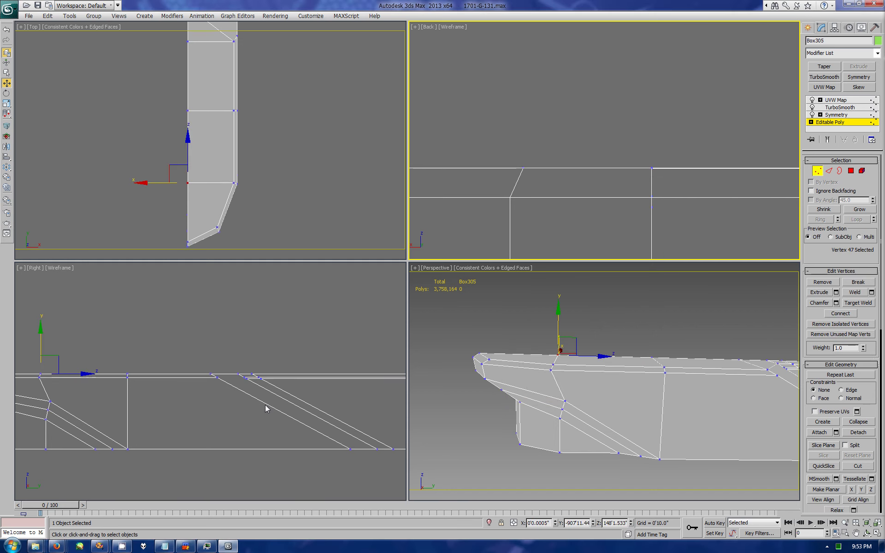
{"action": "left_click", "coordinate": [244, 379]}
{"action": "left_click", "coordinate": [216, 378], "text": "ctrl"}
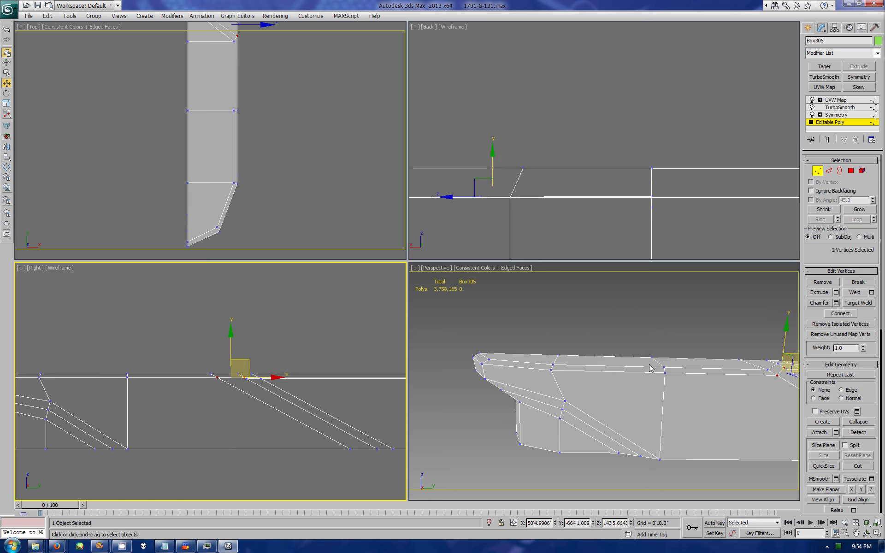
{"action": "key", "text": "2"}
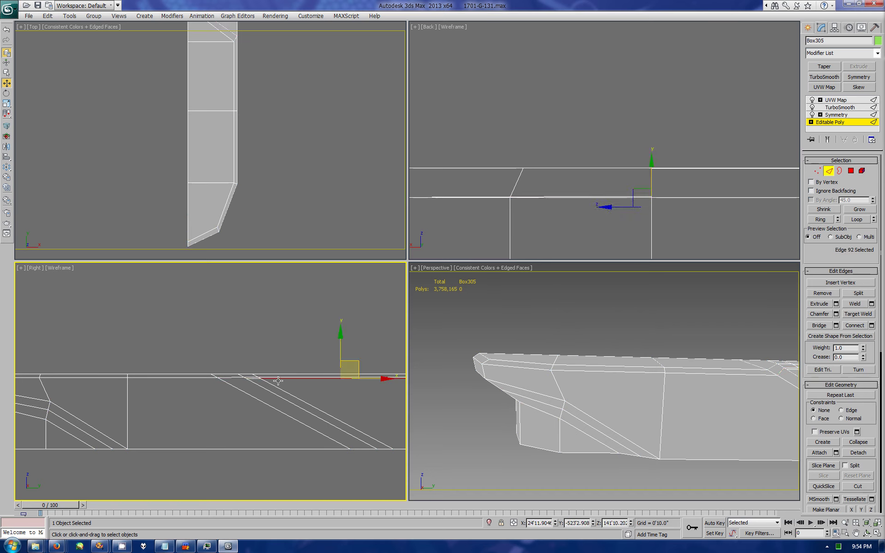
{"action": "left_click", "coordinate": [851, 171], "text": "ctrl"}
{"action": "scroll", "coordinate": [860, 473], "scroll_direction": "down", "scroll_amount": 5}
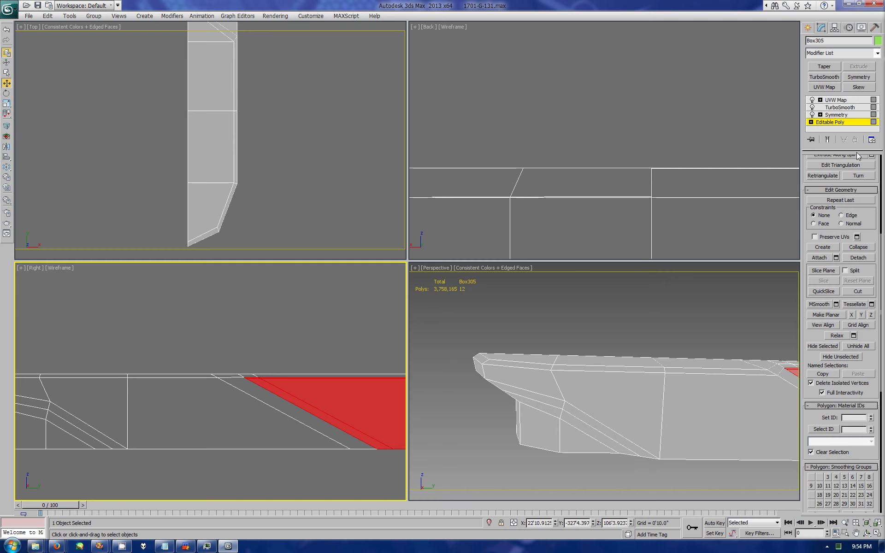
{"action": "scroll", "coordinate": [857, 152], "scroll_direction": "up", "scroll_amount": 5}
{"action": "left_click", "coordinate": [829, 171]}
Step: Frame the whole hull, select the angled front deck faces, and orbit side-on
{"action": "left_click", "coordinate": [877, 534]}
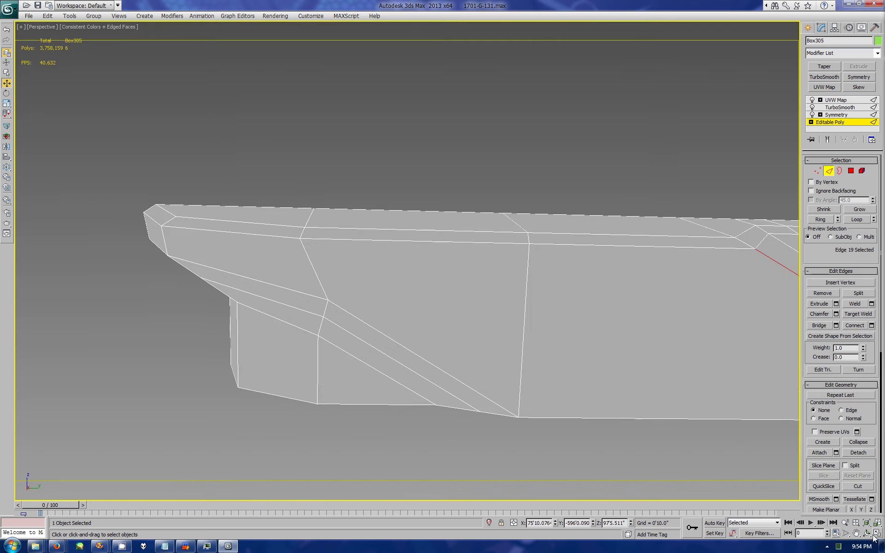
{"action": "key", "text": "z"}
{"action": "left_click", "coordinate": [808, 28]}
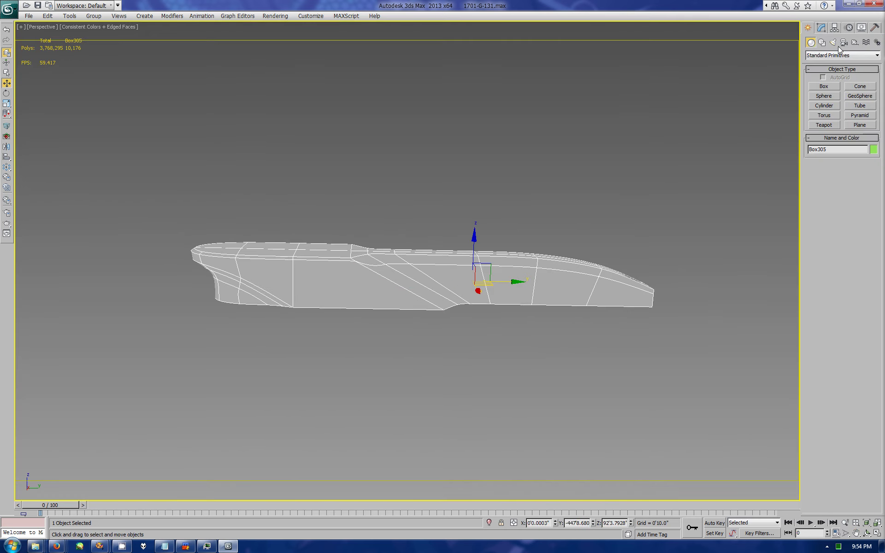
{"action": "left_click", "coordinate": [821, 28]}
{"action": "left_click", "coordinate": [852, 171]}
{"action": "key", "text": "ctrl+r"}
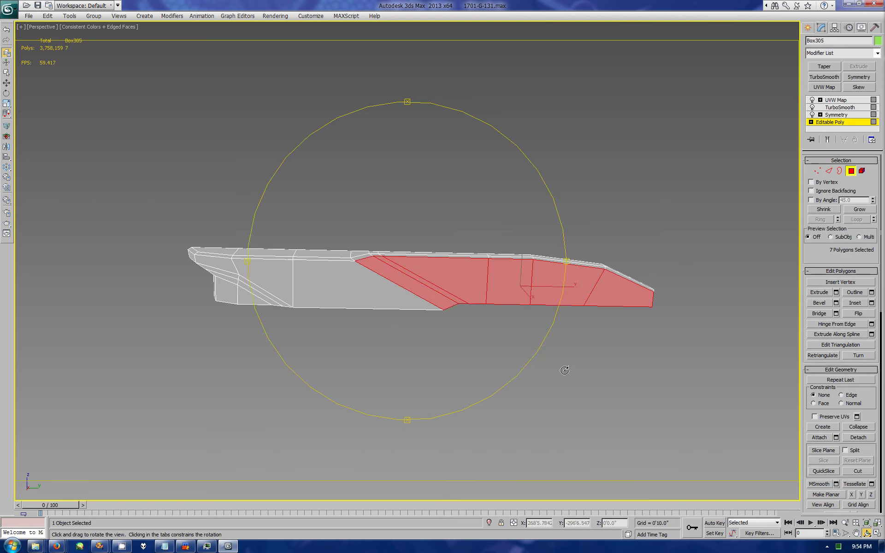
{"action": "left_click_drag", "start_coordinate": [565, 371], "coordinate": [516, 368]}
{"action": "key", "text": "w"}
{"action": "scroll", "coordinate": [835, 483], "scroll_direction": "down", "scroll_amount": 3}
{"action": "scroll", "coordinate": [834, 483], "scroll_direction": "down", "scroll_amount": 2}
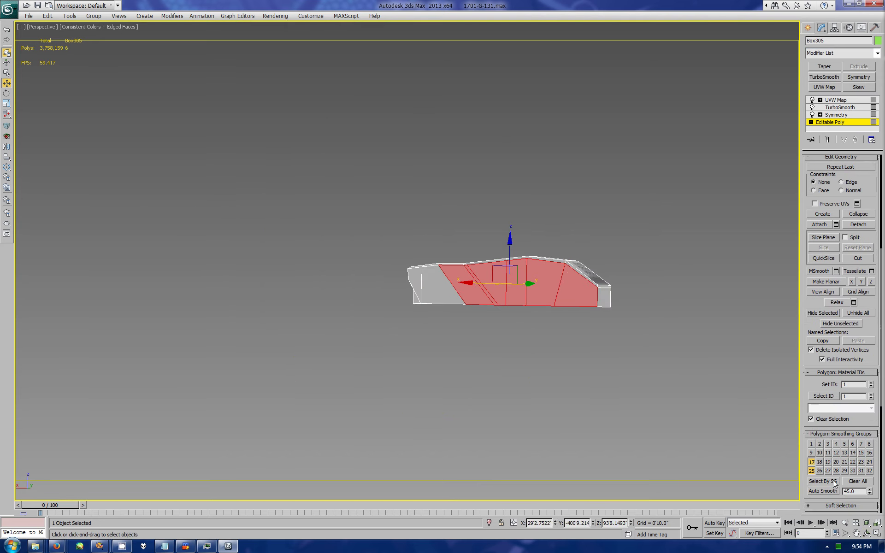
{"action": "middle_click_drag", "start_coordinate": [579, 376], "coordinate": [452, 266], "text": "alt"}
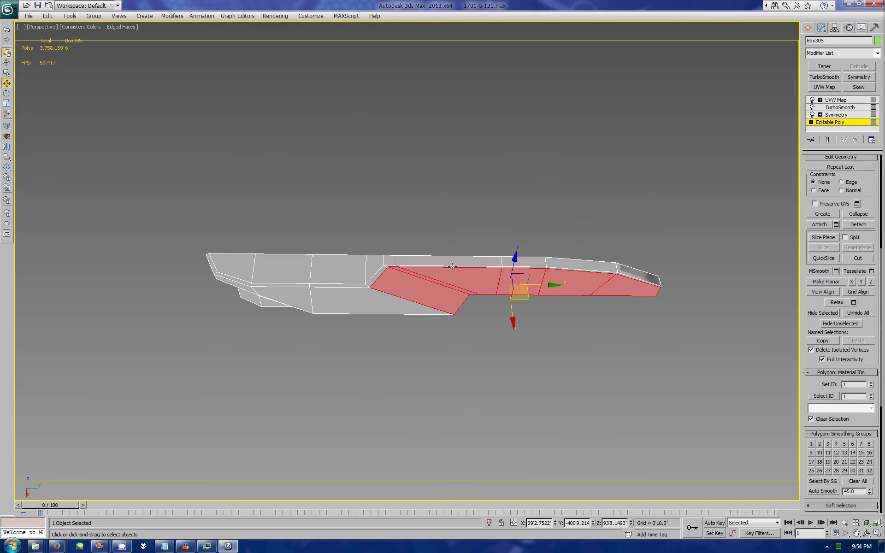
Step: Narrow the selection to the slanted deck face and preview the smoothed hull
{"action": "left_click", "coordinate": [438, 279]}
{"action": "left_click", "coordinate": [516, 276]}
{"action": "left_click", "coordinate": [581, 282]}
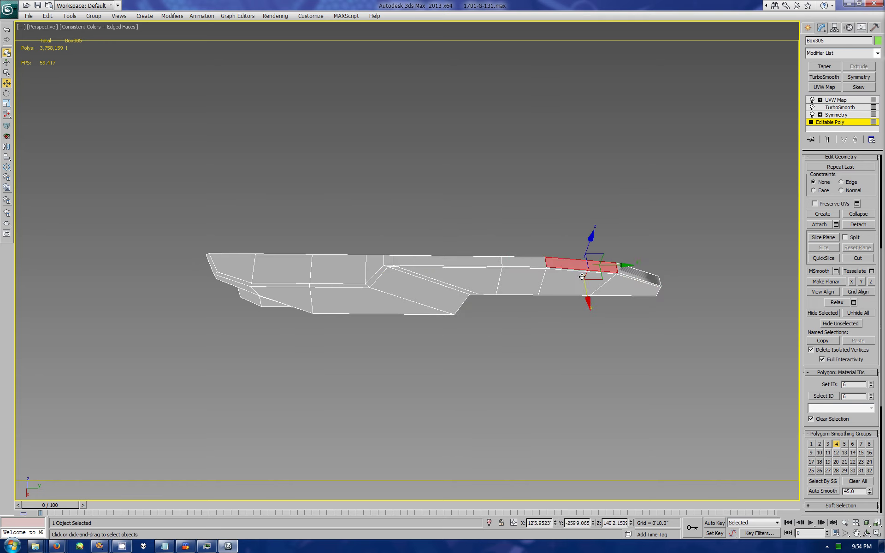
{"action": "left_click", "coordinate": [523, 281], "text": "ctrl"}
{"action": "left_click", "coordinate": [457, 281], "text": "ctrl"}
{"action": "left_click", "coordinate": [406, 273]}
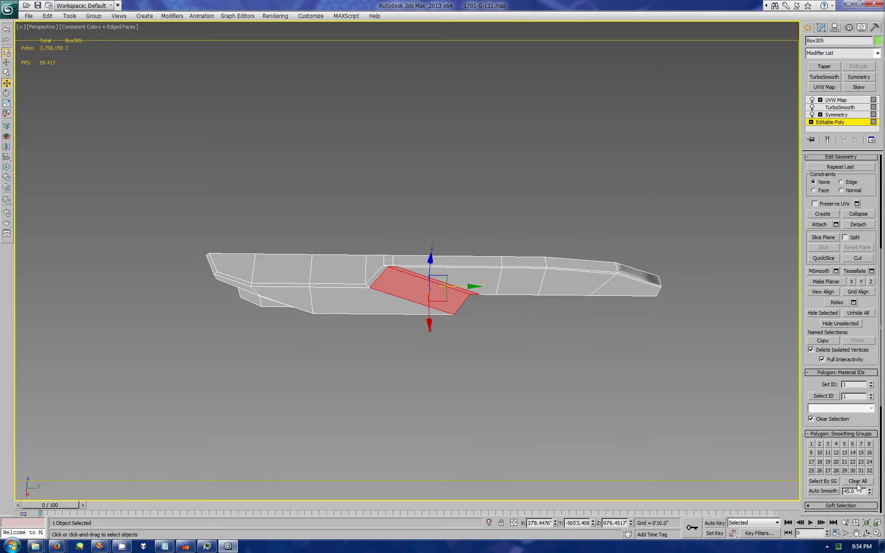
{"action": "left_click", "coordinate": [840, 107]}
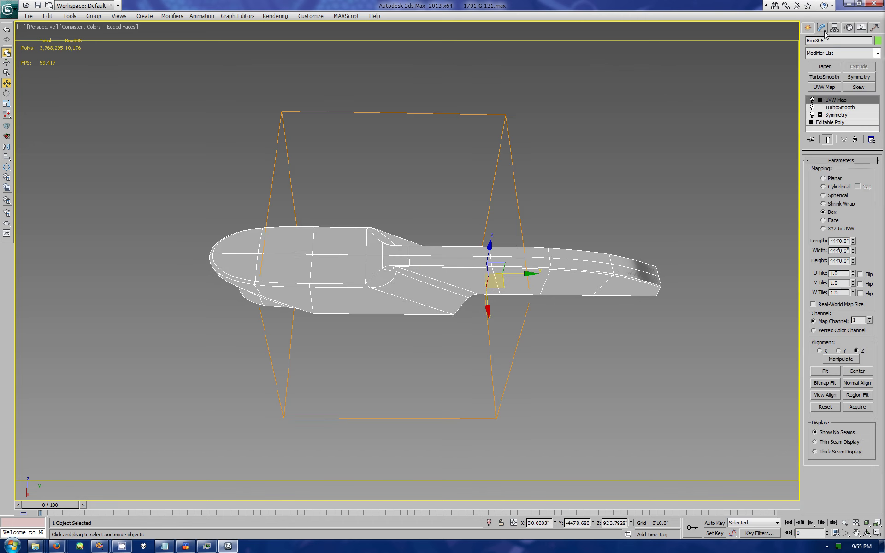
{"action": "left_click", "coordinate": [833, 122]}
{"action": "left_click", "coordinate": [851, 170]}
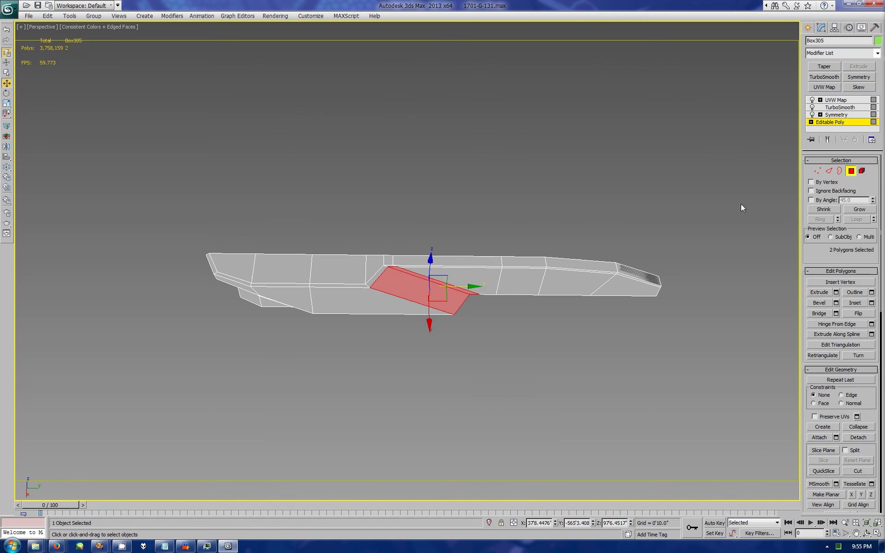
Step: Select the small side faces and thin top strips along the hull, then preview smoothing
{"action": "left_click", "coordinate": [390, 266]}
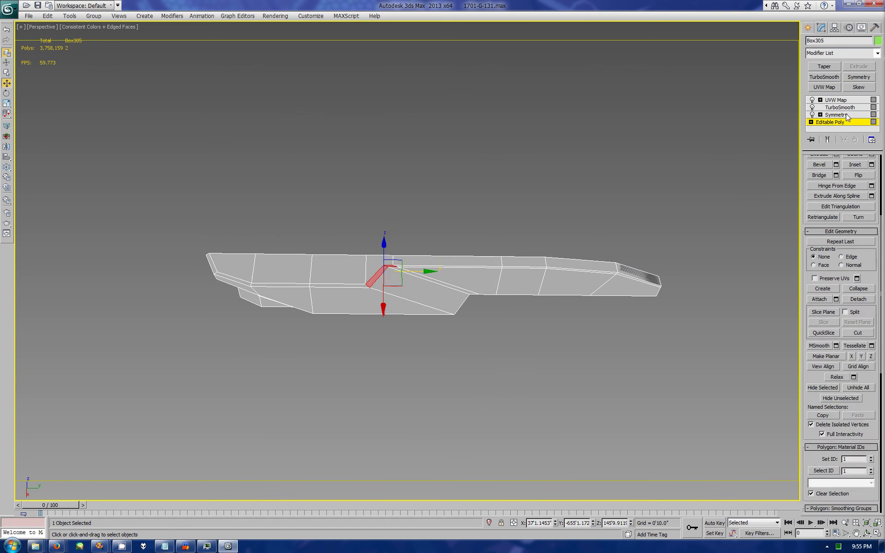
{"action": "scroll", "coordinate": [811, 345], "scroll_direction": "down", "scroll_amount": 10}
{"action": "left_click", "coordinate": [406, 267]}
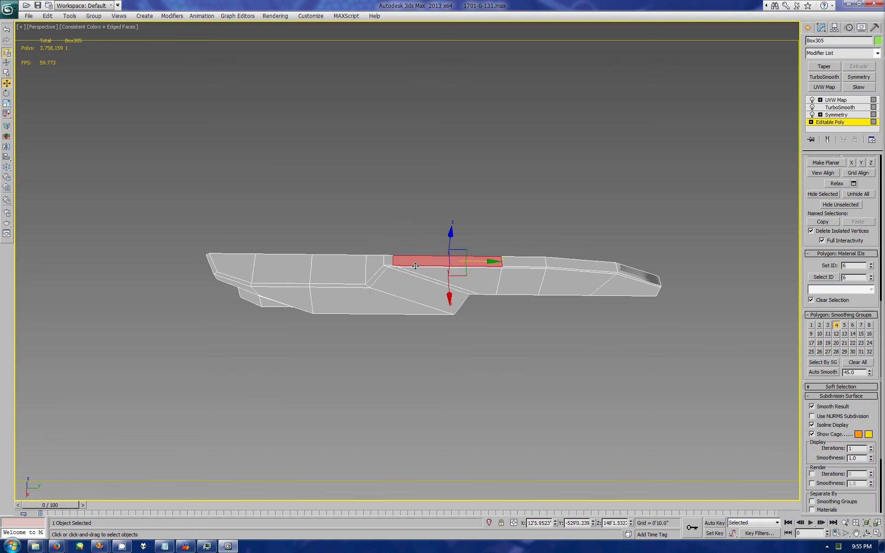
{"action": "scroll", "coordinate": [436, 269], "scroll_direction": "up", "scroll_amount": 3}
{"action": "left_click", "coordinate": [613, 273]}
{"action": "left_click", "coordinate": [679, 277], "text": "ctrl"}
{"action": "left_click", "coordinate": [555, 276], "text": "ctrl"}
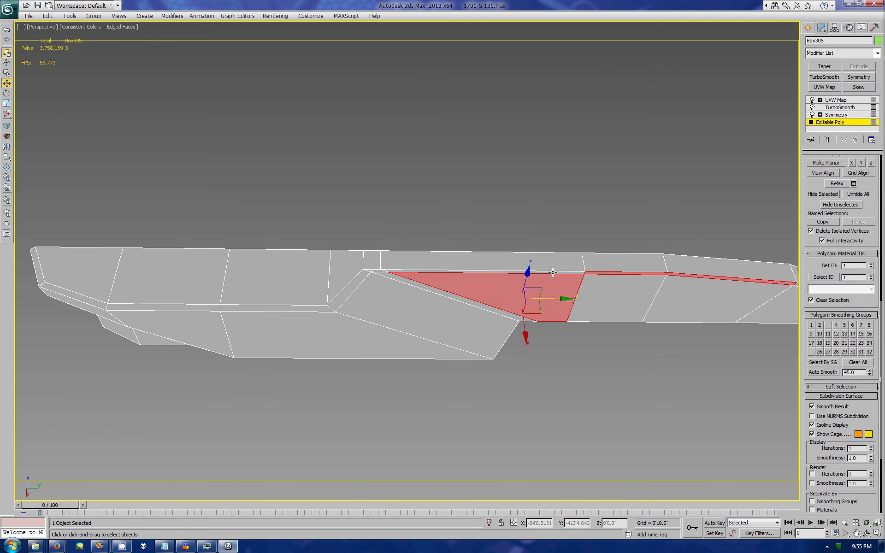
{"action": "left_click", "coordinate": [556, 285], "text": "alt"}
{"action": "left_click", "coordinate": [363, 275], "text": "ctrl"}
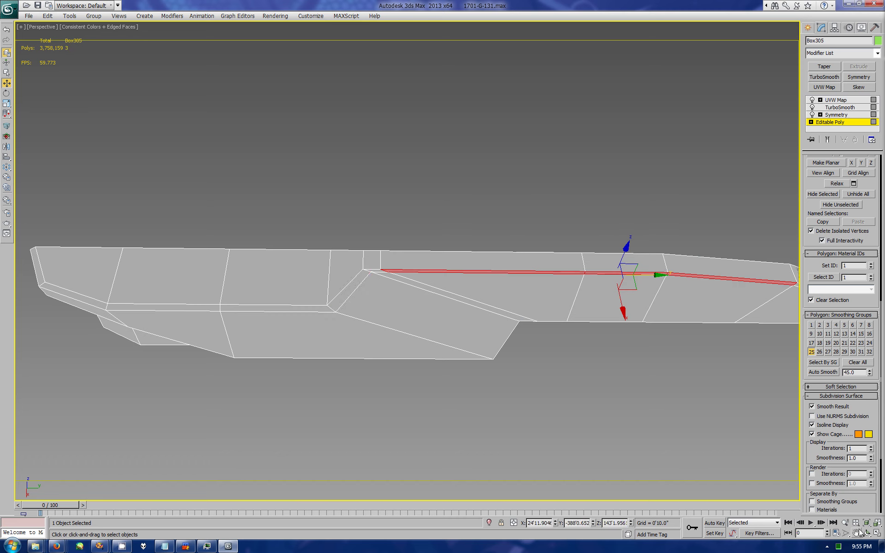
{"action": "middle_click_drag", "start_coordinate": [363, 275], "coordinate": [802, 354], "text": "alt"}
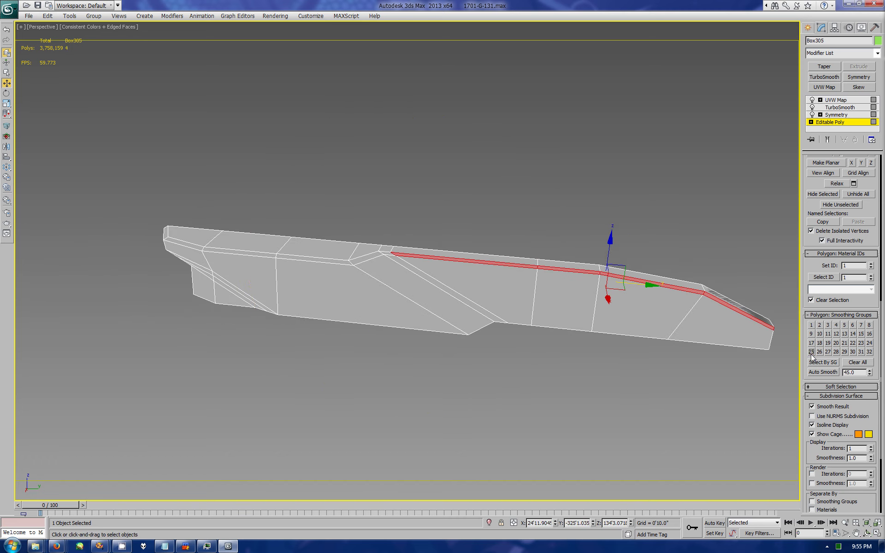
{"action": "left_click", "coordinate": [850, 100]}
Step: Inspect the smoothed neck, adjust more top-strip faces, and exit to show the smoothed hull
{"action": "left_click", "coordinate": [866, 533]}
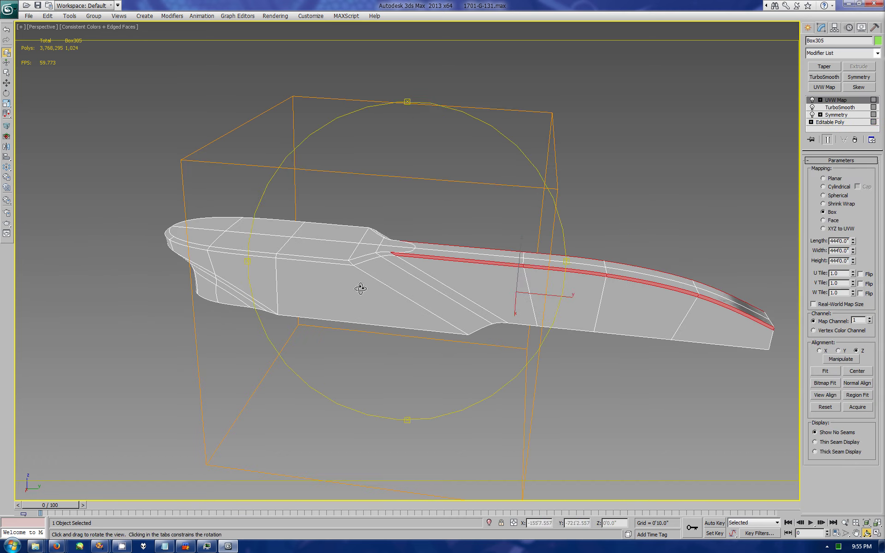
{"action": "mouse_move", "coordinate": [360, 289]}
{"action": "left_mouse_down"}
{"action": "mouse_move", "coordinate": [406, 324]}
{"action": "mouse_move", "coordinate": [368, 259]}
{"action": "left_mouse_up"}
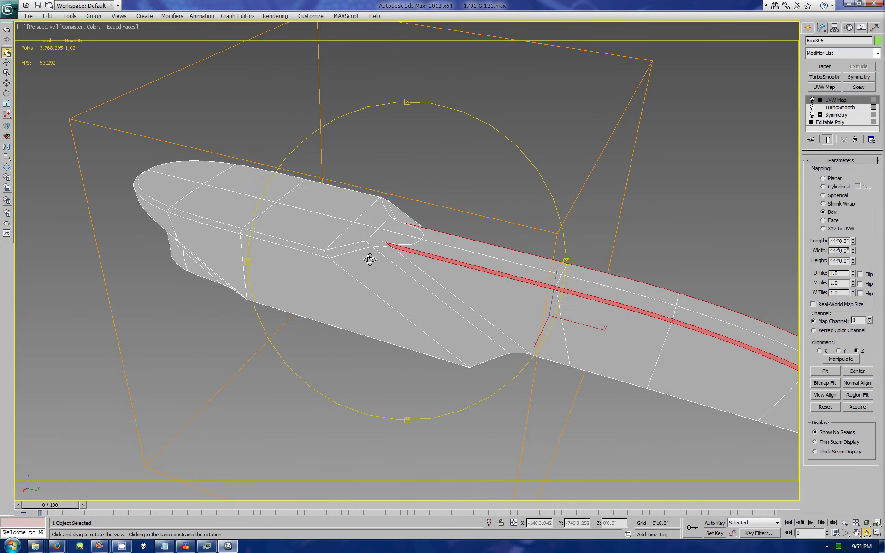
{"action": "left_click", "coordinate": [830, 122]}
{"action": "left_click", "coordinate": [417, 256]}
{"action": "left_click", "coordinate": [378, 257]}
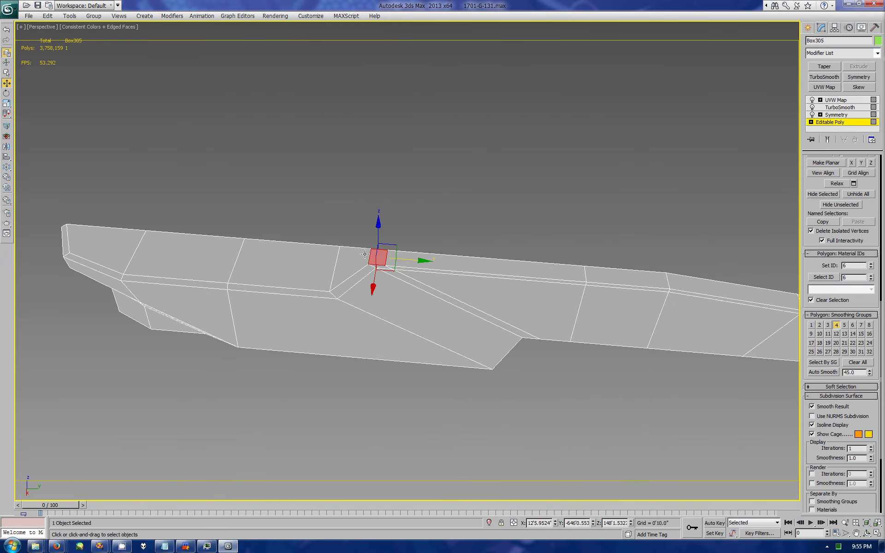
{"action": "left_click", "coordinate": [350, 267], "text": "ctrl"}
{"action": "left_click", "coordinate": [475, 264]}
{"action": "left_click", "coordinate": [647, 275]}
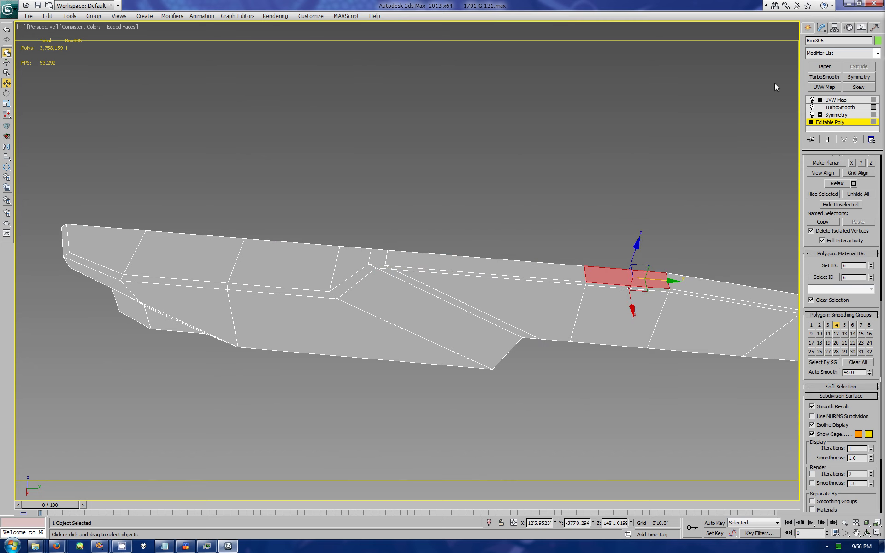
{"action": "left_click", "coordinate": [808, 28]}
Step: Check the hull's smooth shading in plain Shaded mode, then turn on Edged Faces and restore four views
{"action": "left_click", "coordinate": [867, 534]}
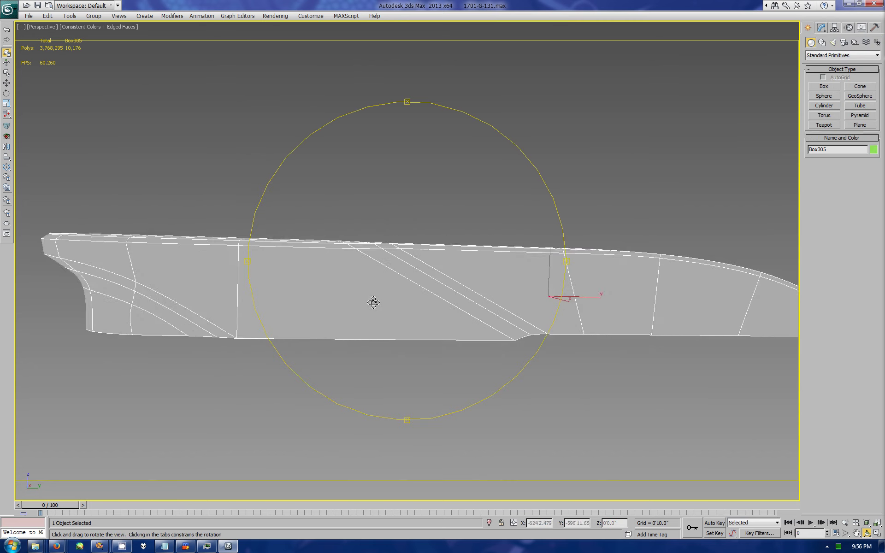
{"action": "mouse_move", "coordinate": [374, 303]}
{"action": "left_mouse_down"}
{"action": "mouse_move", "coordinate": [419, 306]}
{"action": "mouse_move", "coordinate": [343, 344]}
{"action": "left_mouse_up"}
{"action": "left_click", "coordinate": [104, 34]}
{"action": "left_click", "coordinate": [128, 69]}
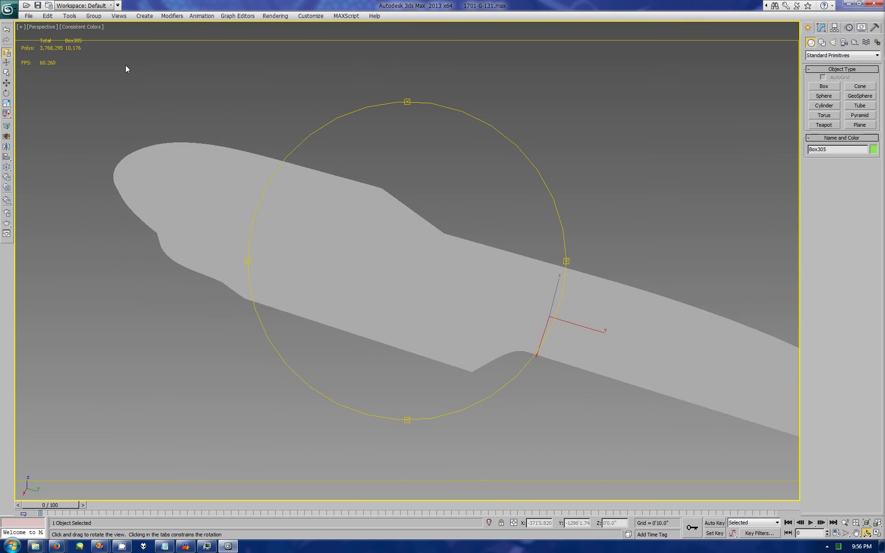
{"action": "left_click", "coordinate": [107, 36]}
{"action": "mouse_move", "coordinate": [461, 240]}
{"action": "left_mouse_down"}
{"action": "mouse_move", "coordinate": [562, 268]}
{"action": "mouse_move", "coordinate": [415, 263]}
{"action": "mouse_move", "coordinate": [661, 401]}
{"action": "left_mouse_up"}
{"action": "left_click", "coordinate": [70, 26]}
{"action": "left_click", "coordinate": [95, 68]}
{"action": "key", "text": "alt+w"}
{"action": "key", "text": "w"}
Step: Select the neck's two diagonal bevel polygons and end-cap polygon and check their smoothing group 3
{"action": "right_click", "coordinate": [245, 417]}
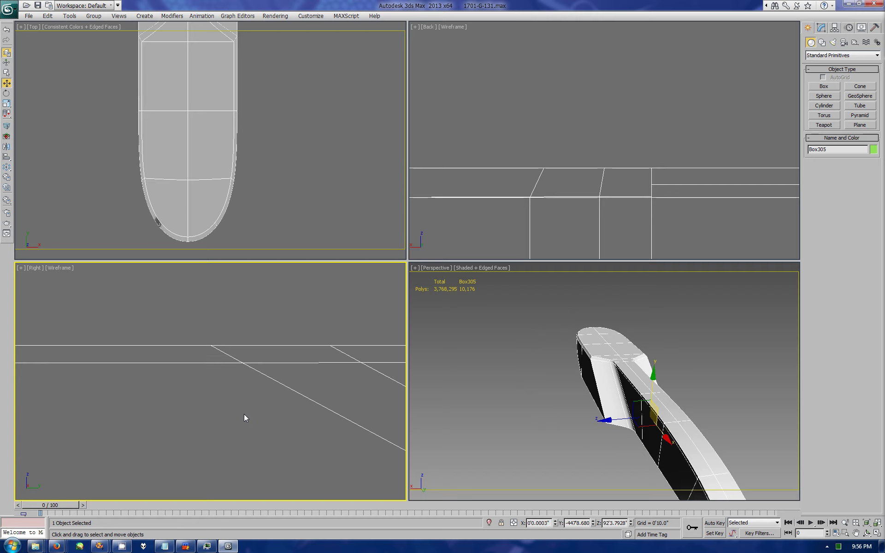
{"action": "left_click", "coordinate": [605, 369]}
{"action": "left_click", "coordinate": [875, 535]}
{"action": "left_click", "coordinate": [866, 534]}
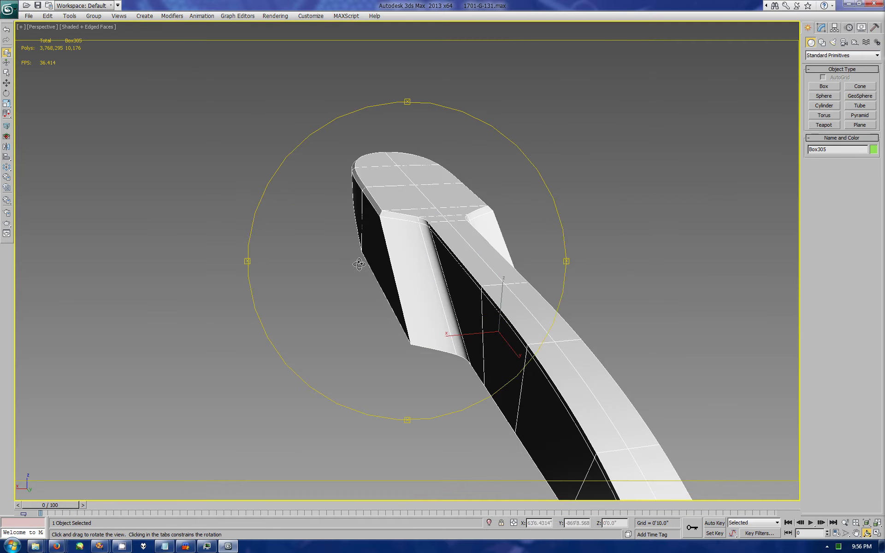
{"action": "left_click_drag", "start_coordinate": [507, 184], "coordinate": [647, 173]}
{"action": "left_click", "coordinate": [821, 28]}
{"action": "left_click", "coordinate": [828, 170]}
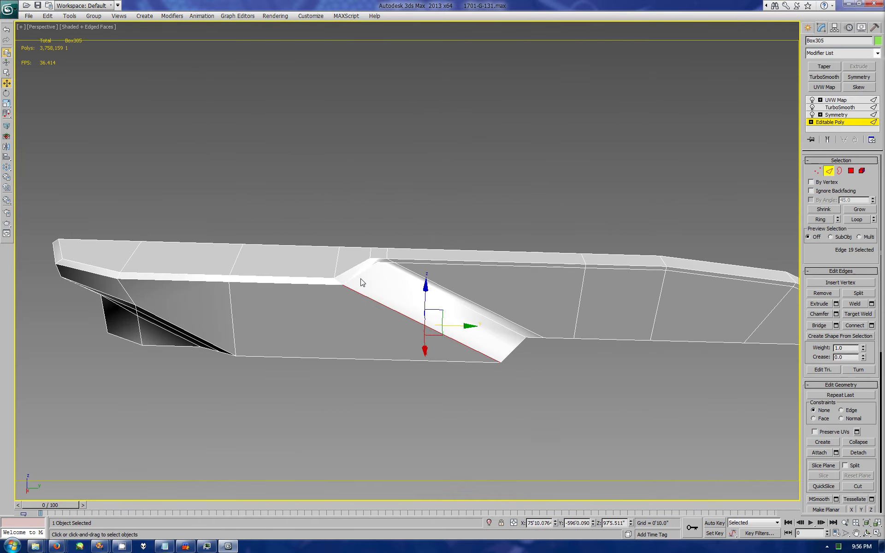
{"action": "left_click", "coordinate": [852, 170]}
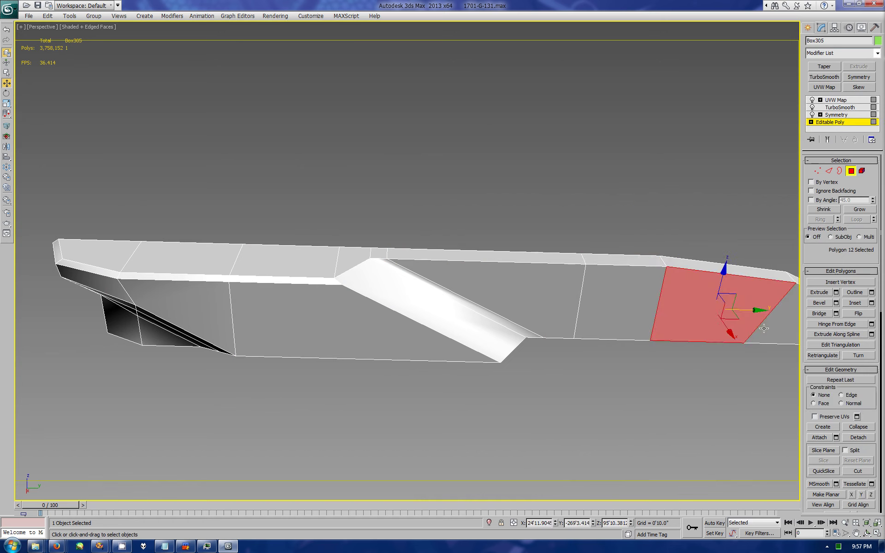
{"action": "scroll", "coordinate": [530, 295], "scroll_direction": "down", "scroll_amount": 1}
{"action": "left_click", "coordinate": [482, 310]}
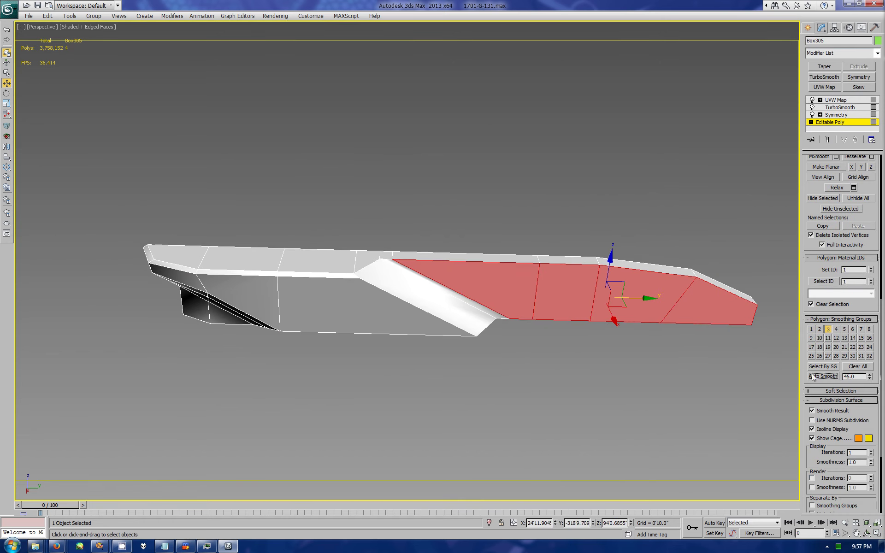
{"action": "left_click", "coordinate": [755, 313]}
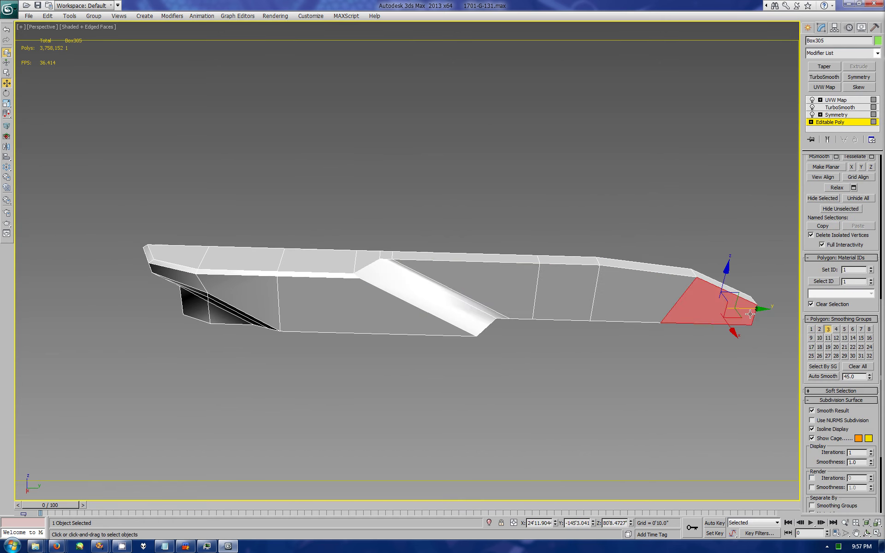
{"action": "left_click", "coordinate": [810, 31]}
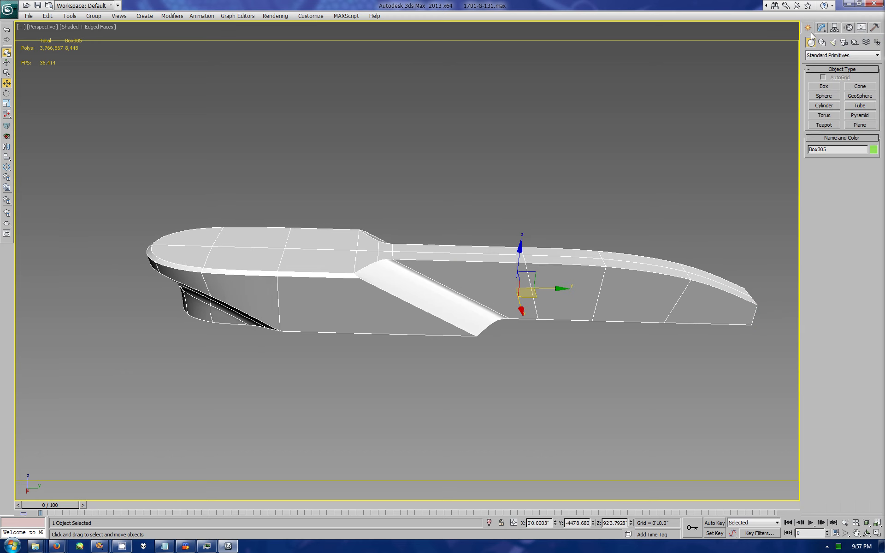
Step: Show the unsmoothed neck cage at vertex level and select the bevel's corner vertices
{"action": "left_click", "coordinate": [821, 27]}
{"action": "left_click", "coordinate": [830, 122]}
{"action": "key", "text": "1"}
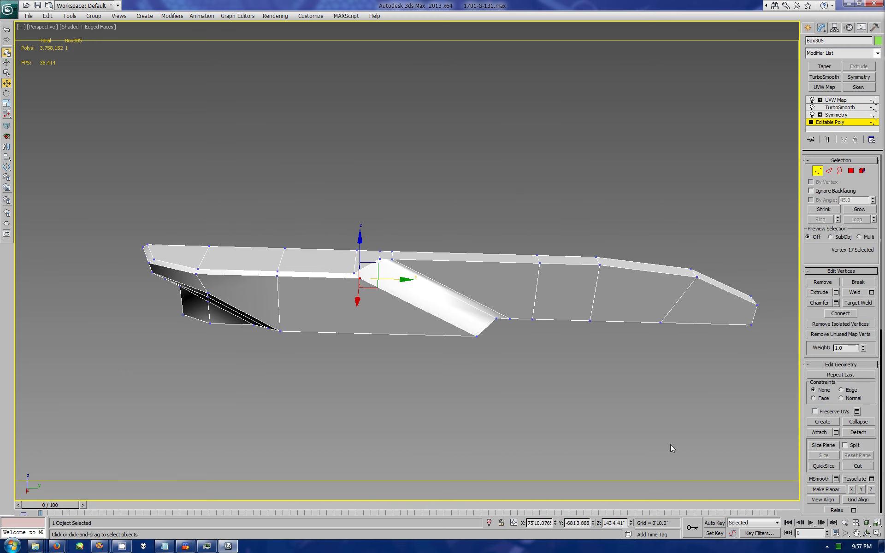
{"action": "key", "text": "alt+w"}
{"action": "right_click", "coordinate": [270, 383]}
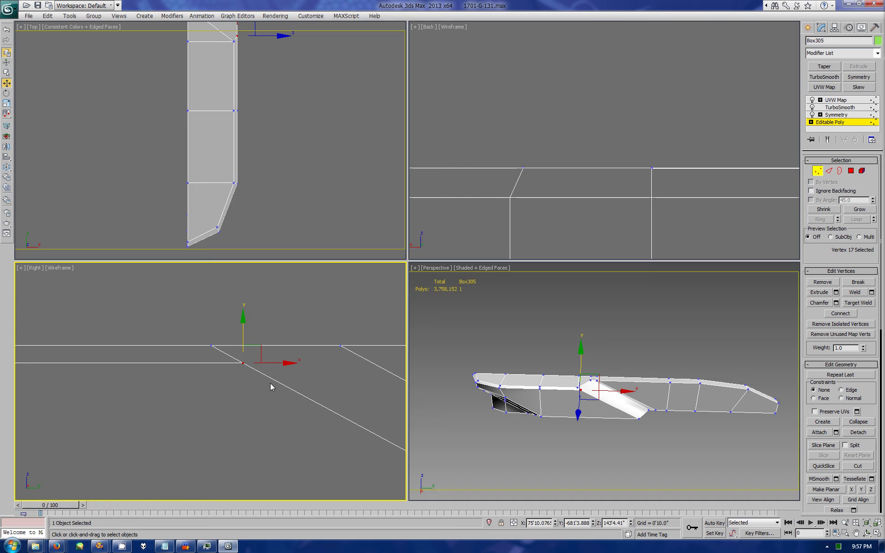
{"action": "right_click", "coordinate": [652, 431]}
{"action": "left_click", "coordinate": [640, 418], "text": "ctrl"}
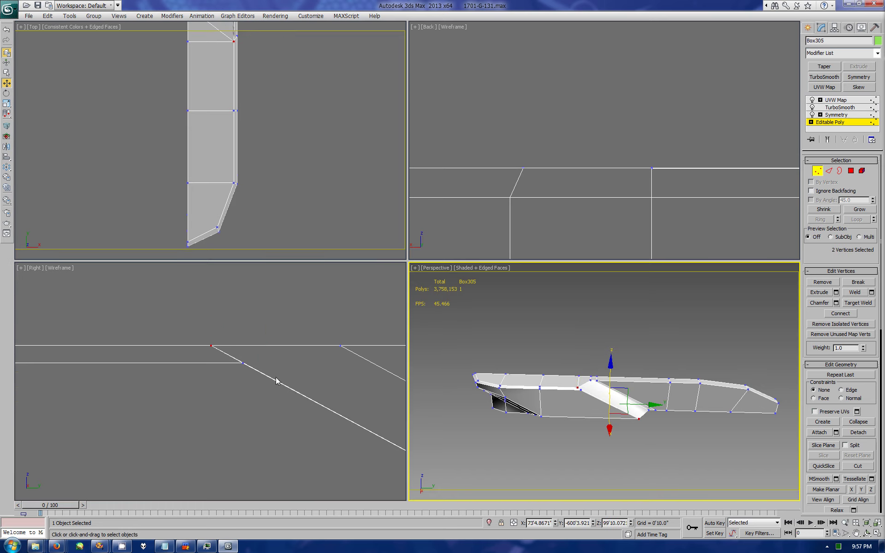
{"action": "left_click", "coordinate": [243, 364]}
Step: In the maximized side view, slide the bevel vertex along X onto the diagonal
{"action": "key", "text": "ctrl+w"}
{"action": "left_click_drag", "start_coordinate": [205, 340], "coordinate": [226, 356]}
{"action": "left_click", "coordinate": [877, 534]}
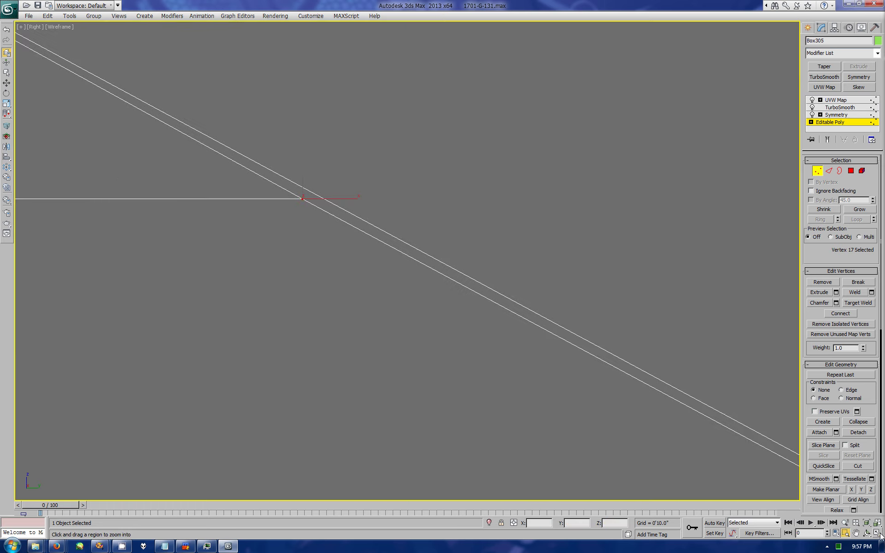
{"action": "key", "text": "w"}
{"action": "left_click_drag", "start_coordinate": [333, 202], "coordinate": [350, 200]}
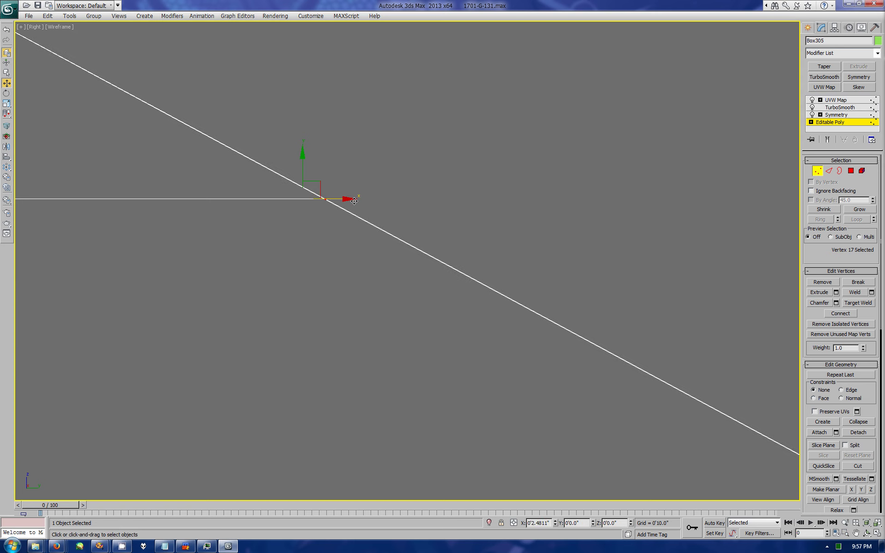
{"action": "scroll", "coordinate": [507, 317], "scroll_direction": "down", "scroll_amount": 3}
{"action": "scroll", "coordinate": [507, 317], "scroll_direction": "down", "scroll_amount": 3}
Step: Restore the four-view layout and show the smoothed neck at object level
{"action": "left_click", "coordinate": [877, 533]}
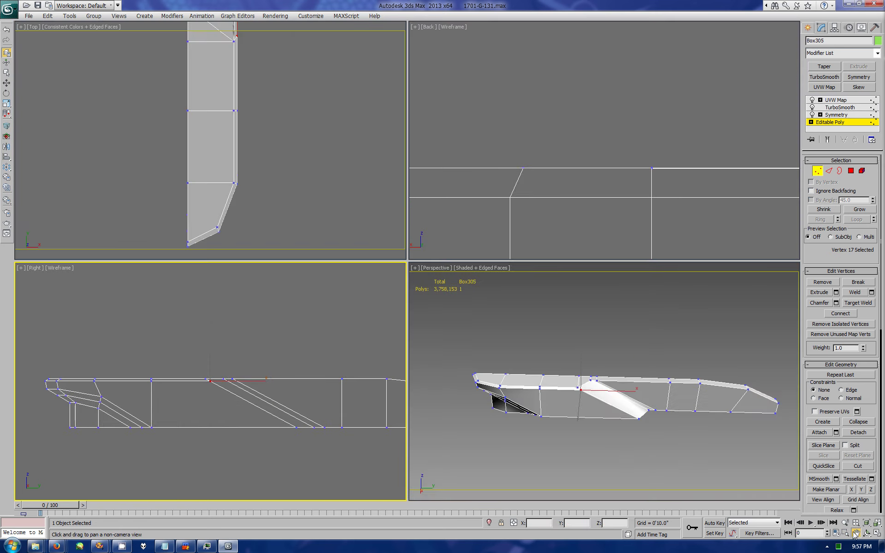
{"action": "key", "text": "2"}
{"action": "key", "text": "w"}
{"action": "left_click", "coordinate": [738, 323]}
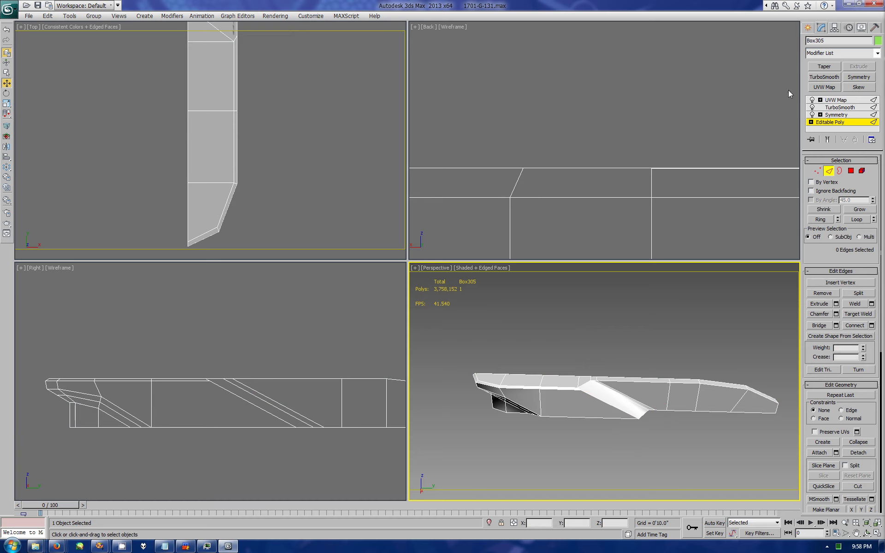
{"action": "left_click", "coordinate": [808, 29]}
{"action": "left_click", "coordinate": [867, 533]}
Step: In the maximized Top view, cut a new edge from the bevel corner to the top vertex
{"action": "left_click_drag", "start_coordinate": [599, 378], "coordinate": [500, 358]}
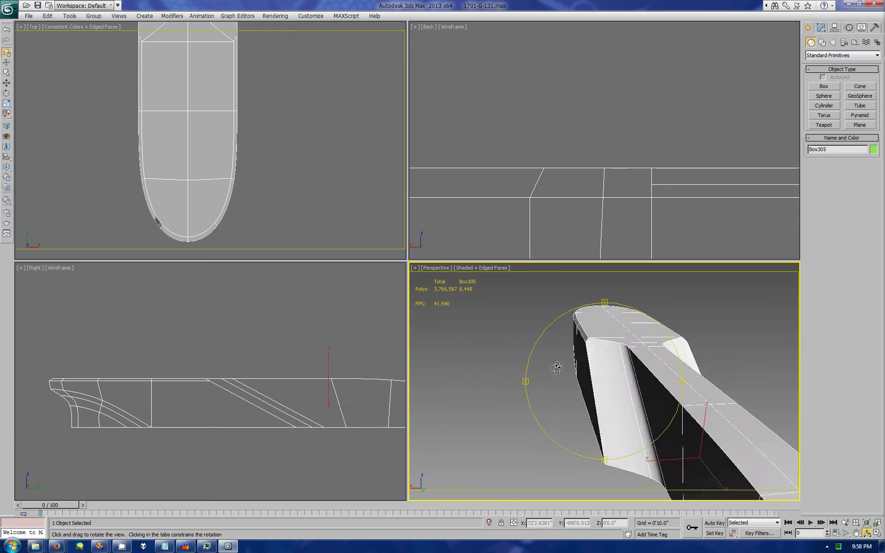
{"action": "right_click", "coordinate": [253, 180]}
{"action": "key", "text": "alt+w"}
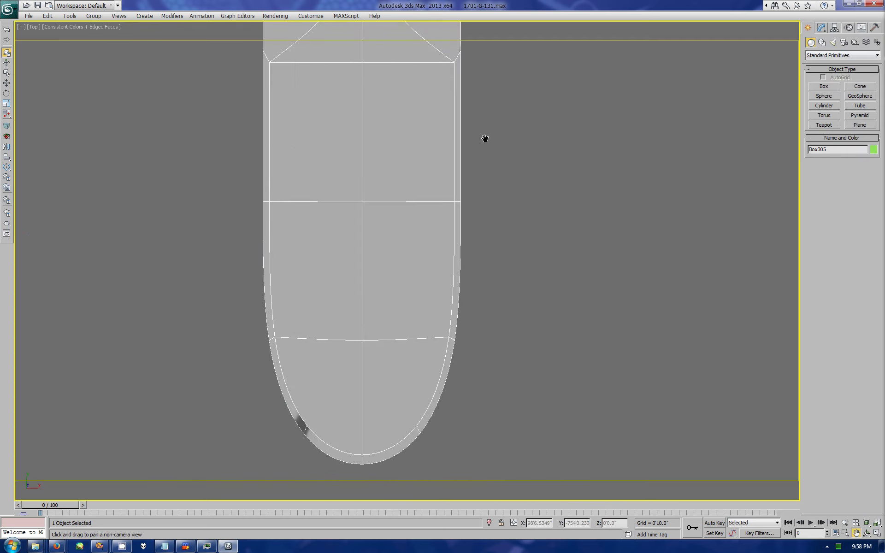
{"action": "middle_click_drag", "start_coordinate": [484, 138], "coordinate": [547, 206]}
{"action": "left_click", "coordinate": [821, 28]}
{"action": "left_click", "coordinate": [830, 122]}
{"action": "left_click", "coordinate": [858, 372]}
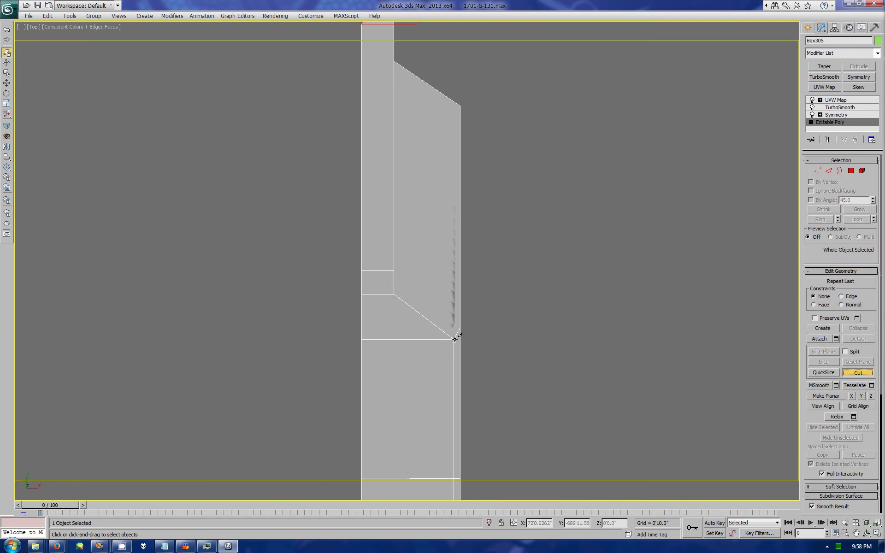
{"action": "left_click", "coordinate": [454, 338]}
{"action": "left_click", "coordinate": [453, 101]}
{"action": "key", "text": "w"}
{"action": "left_click", "coordinate": [808, 28]}
Step: Inspect the new side polygon, then view the smoothed neck in four viewports
{"action": "left_click", "coordinate": [821, 28]}
{"action": "left_click", "coordinate": [830, 122]}
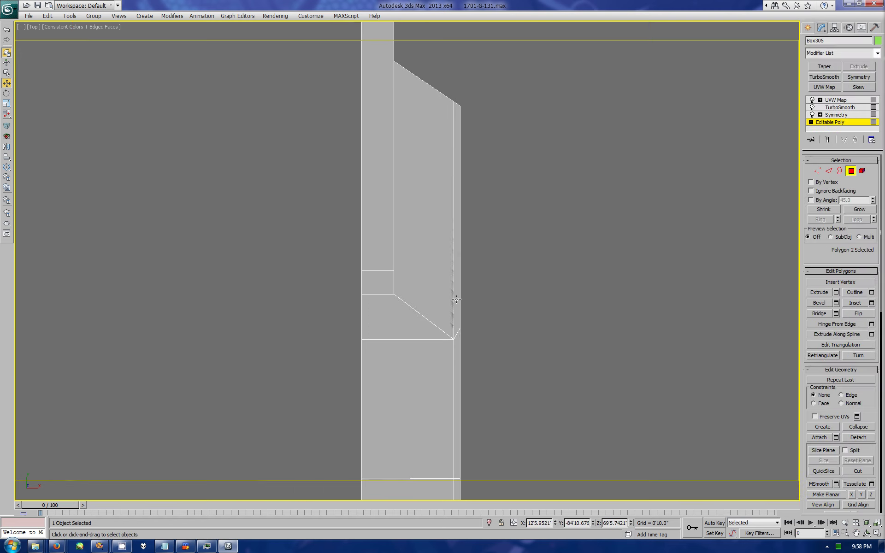
{"action": "left_click", "coordinate": [456, 208]}
{"action": "scroll", "coordinate": [816, 415], "scroll_direction": "down", "scroll_amount": 5}
{"action": "left_click", "coordinate": [807, 28]}
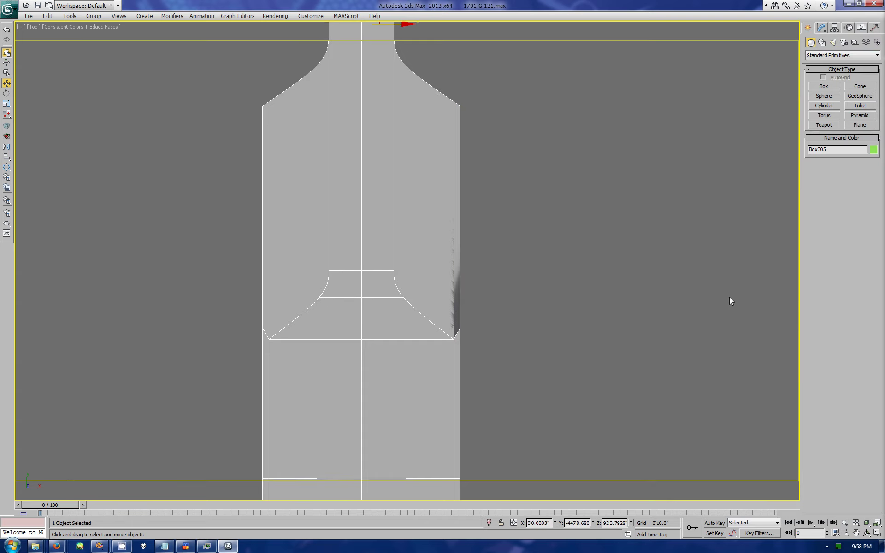
{"action": "key", "text": "alt+w"}
{"action": "mouse_move", "coordinate": [599, 406]}
{"action": "middle_mouse_down", "text": "alt"}
{"action": "mouse_move", "coordinate": [641, 455]}
{"action": "mouse_move", "coordinate": [660, 444]}
{"action": "mouse_move", "coordinate": [594, 259]}
{"action": "mouse_move", "coordinate": [678, 313]}
{"action": "mouse_move", "coordinate": [738, 298]}
{"action": "mouse_move", "coordinate": [634, 404]}
{"action": "middle_mouse_up", "text": "alt"}
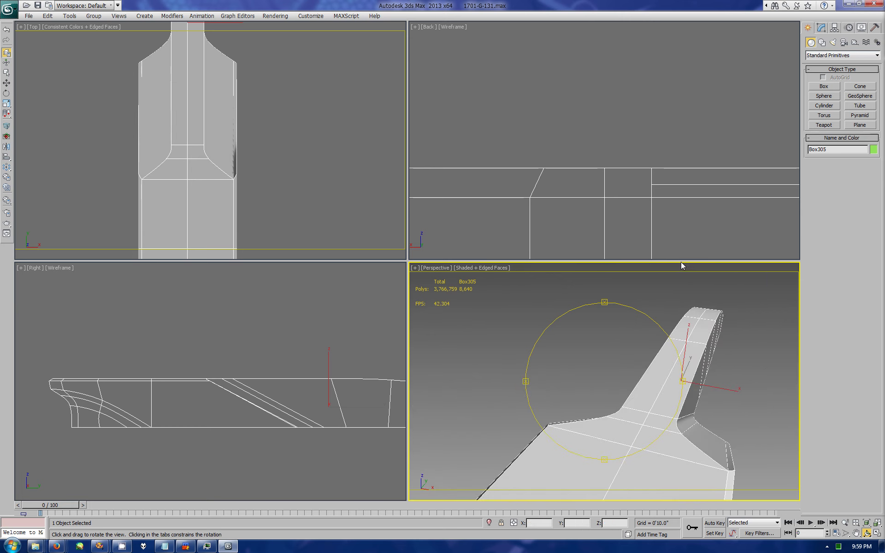
Step: Select the two edges of the neck's side strip at edge level
{"action": "left_click", "coordinate": [821, 27]}
{"action": "left_click", "coordinate": [830, 122]}
{"action": "key", "text": "Escape"}
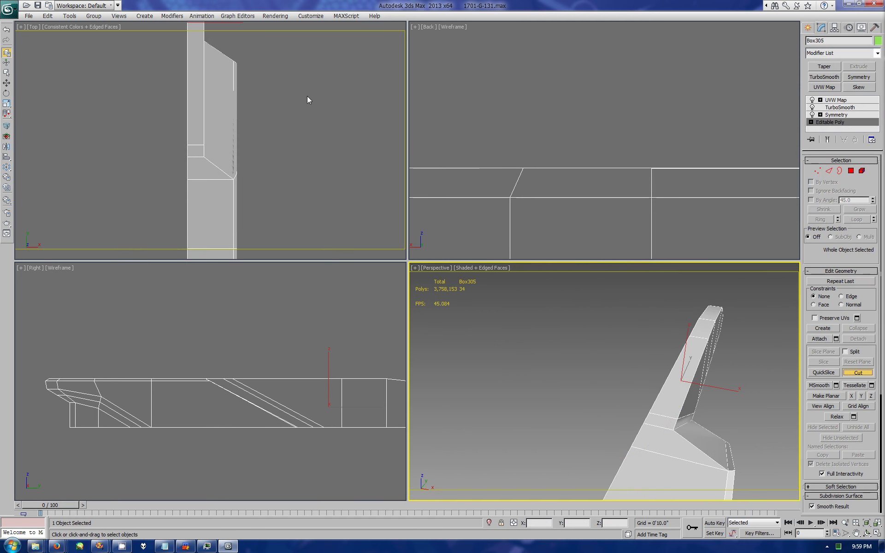
{"action": "key", "text": "w"}
{"action": "key", "text": "2"}
{"action": "left_click", "coordinate": [705, 457]}
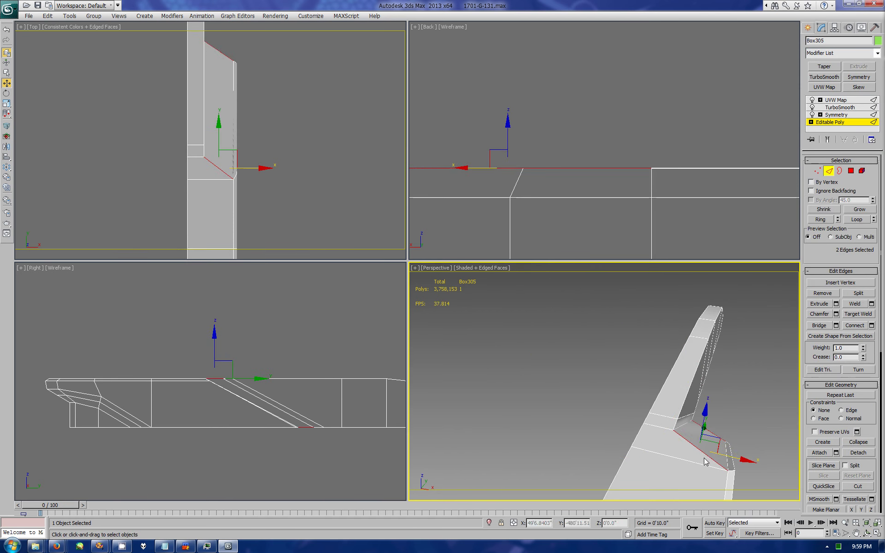
Step: Connect the two strip edges with a new splitting edge
{"action": "left_click", "coordinate": [871, 323]}
{"action": "left_click", "coordinate": [567, 387]}
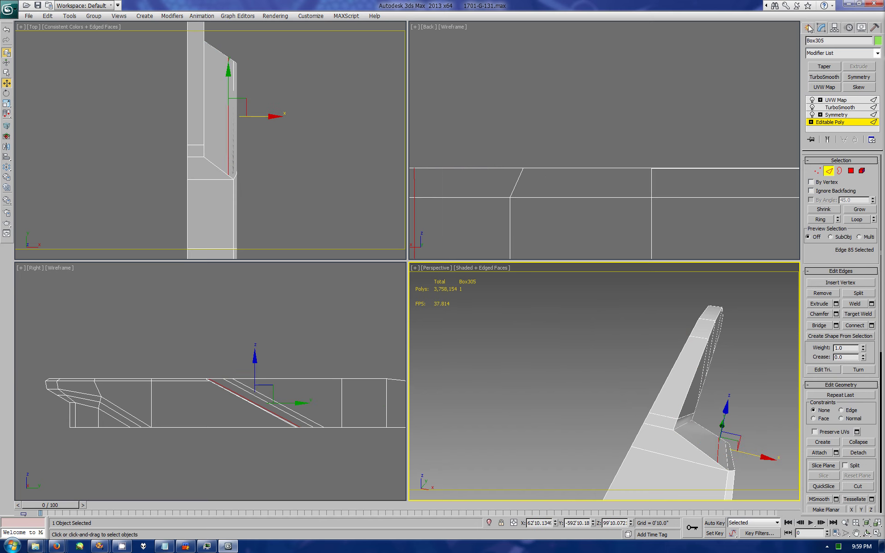
{"action": "left_click", "coordinate": [810, 28]}
Step: Check the two narrow side polygons, then orbit the smoothed hull toward its front end
{"action": "left_click", "coordinate": [821, 28]}
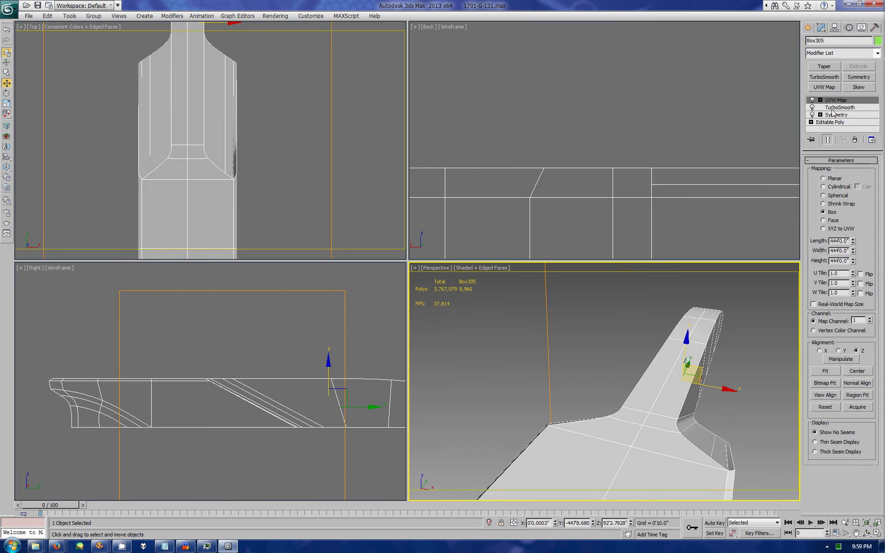
{"action": "left_click", "coordinate": [829, 121]}
{"action": "left_click", "coordinate": [851, 171]}
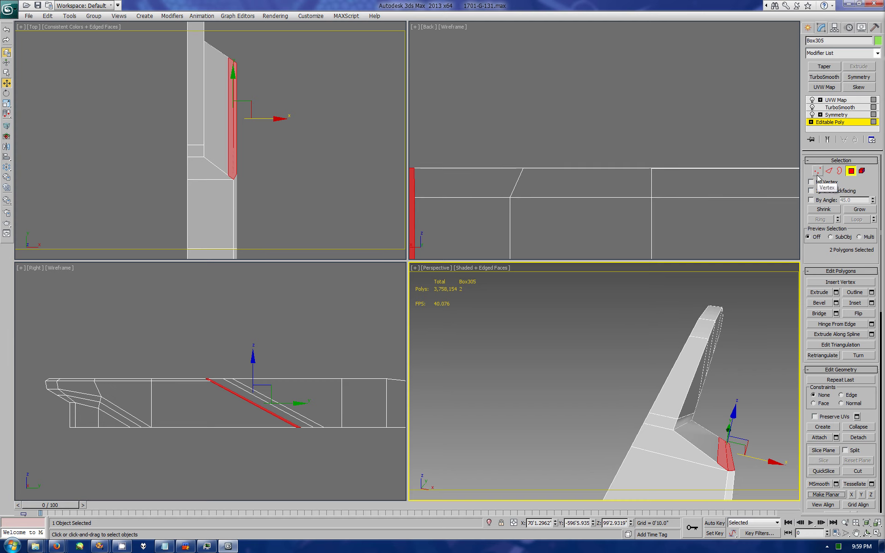
{"action": "left_click", "coordinate": [808, 28]}
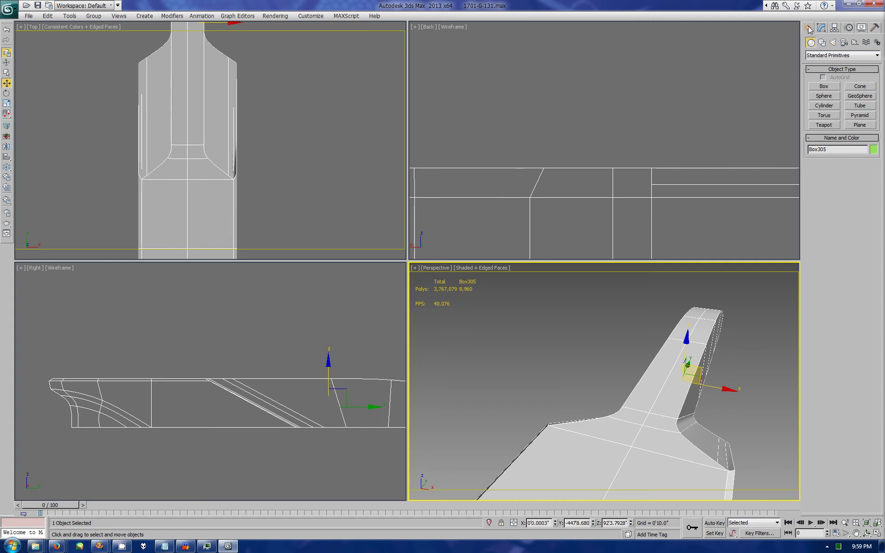
{"action": "left_click", "coordinate": [866, 534]}
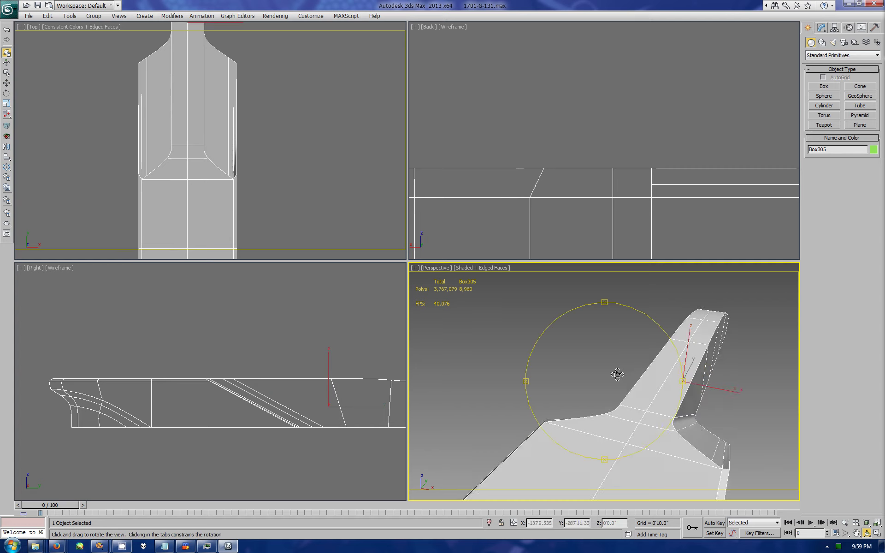
{"action": "left_click_drag", "start_coordinate": [600, 364], "coordinate": [585, 365]}
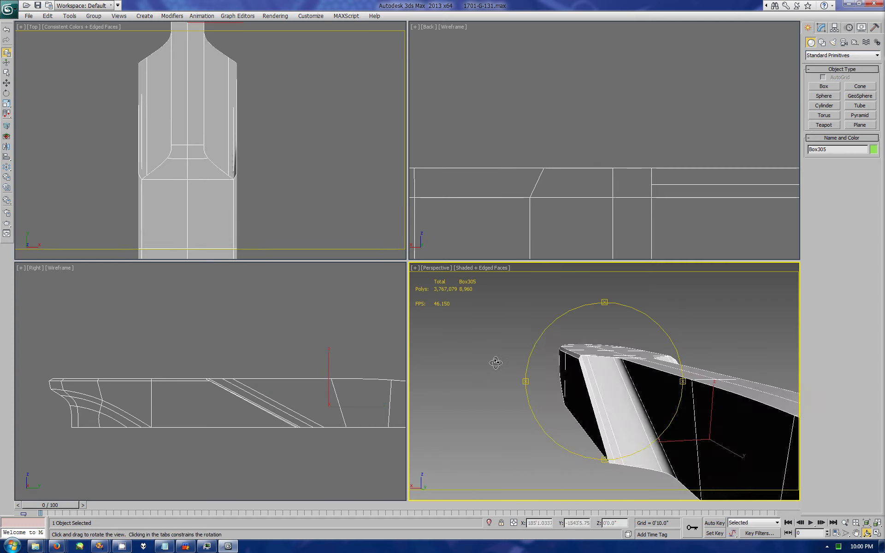
Step: Select the front deck's top edge loop and the polygons along the neck's top strip
{"action": "left_click", "coordinate": [822, 29]}
{"action": "key", "text": "2"}
{"action": "key", "text": "w"}
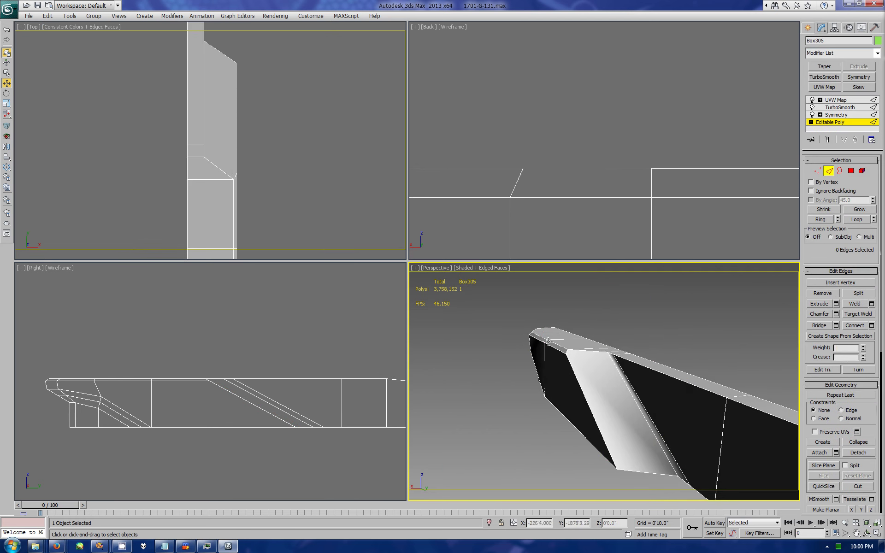
{"action": "left_click", "coordinate": [550, 348]}
{"action": "double_click", "coordinate": [544, 344]}
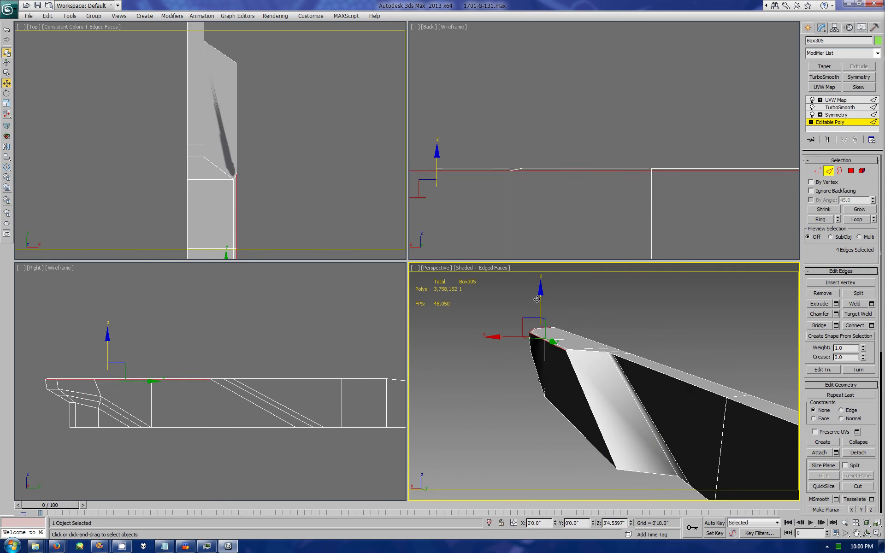
{"action": "right_click", "coordinate": [434, 138]}
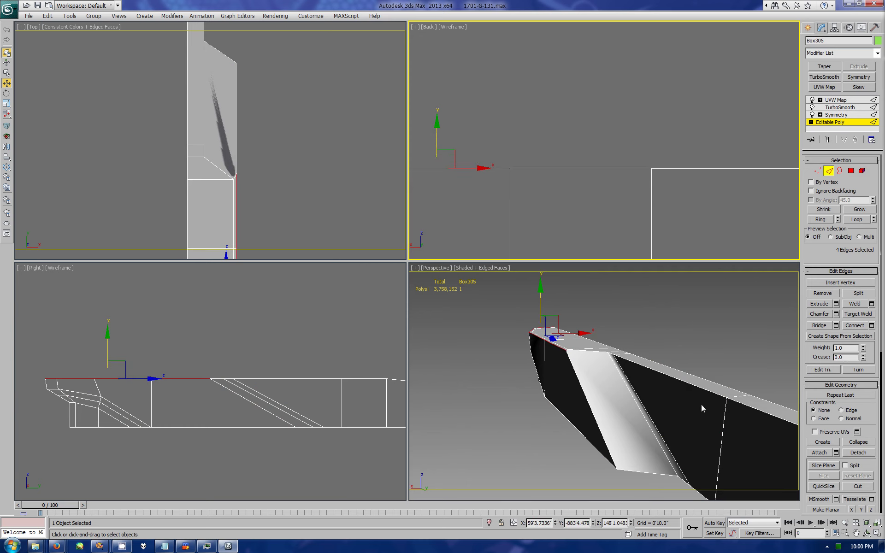
{"action": "key", "text": "4"}
{"action": "left_click", "coordinate": [549, 333]}
{"action": "left_click", "coordinate": [583, 373], "text": "ctrl"}
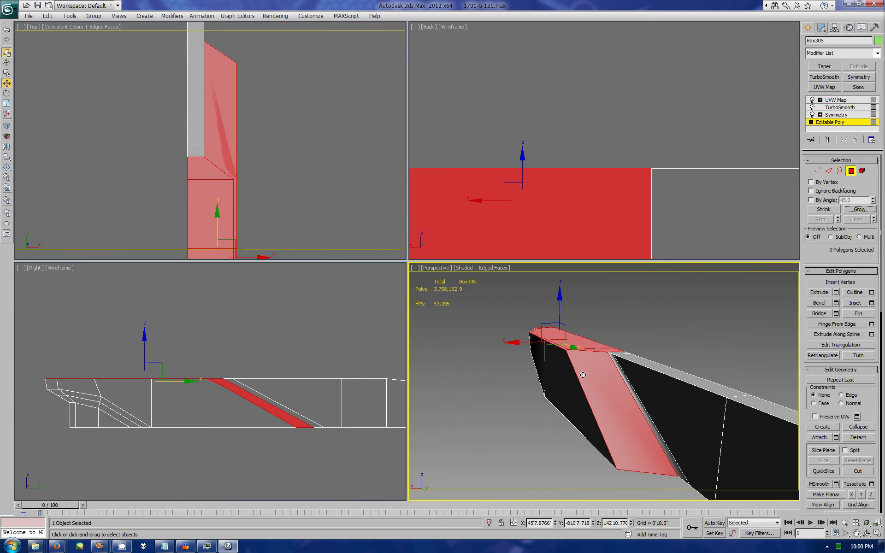
{"action": "left_click", "coordinate": [622, 354], "text": "ctrl"}
{"action": "left_click", "coordinate": [738, 397], "text": "ctrl"}
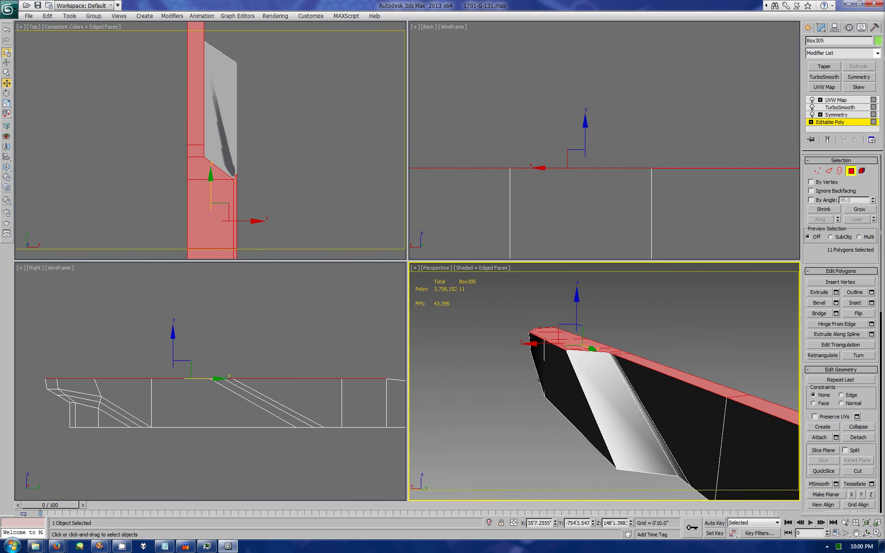
Step: Move the neck corner vertex slightly down in Top view and select the stray edge chain
{"action": "left_click", "coordinate": [830, 171]}
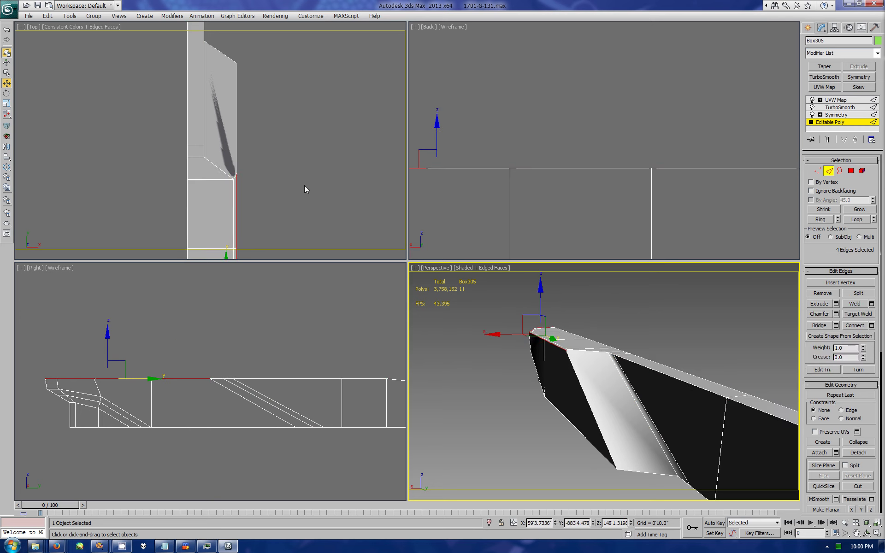
{"action": "key", "text": "1"}
{"action": "right_click", "coordinate": [237, 146]}
{"action": "left_click_drag", "start_coordinate": [237, 146], "coordinate": [237, 163]}
{"action": "key", "text": "2"}
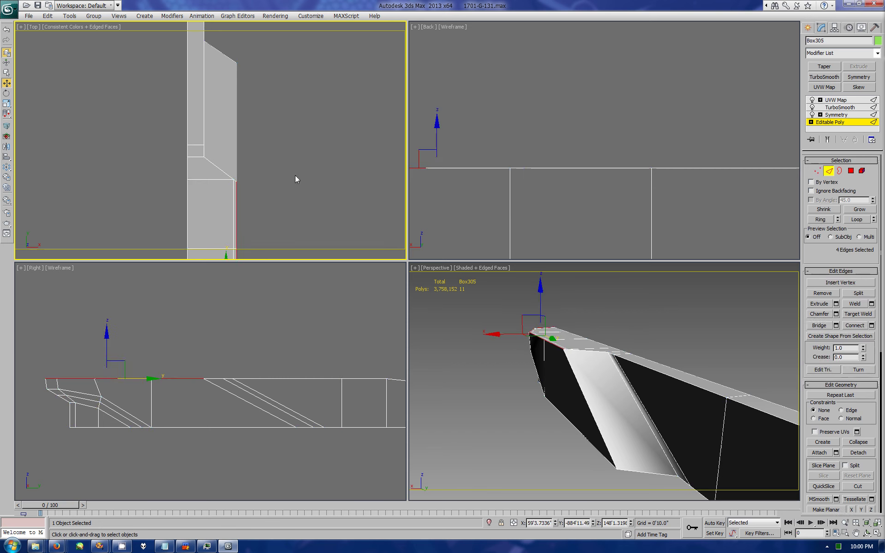
{"action": "double_click", "coordinate": [233, 205]}
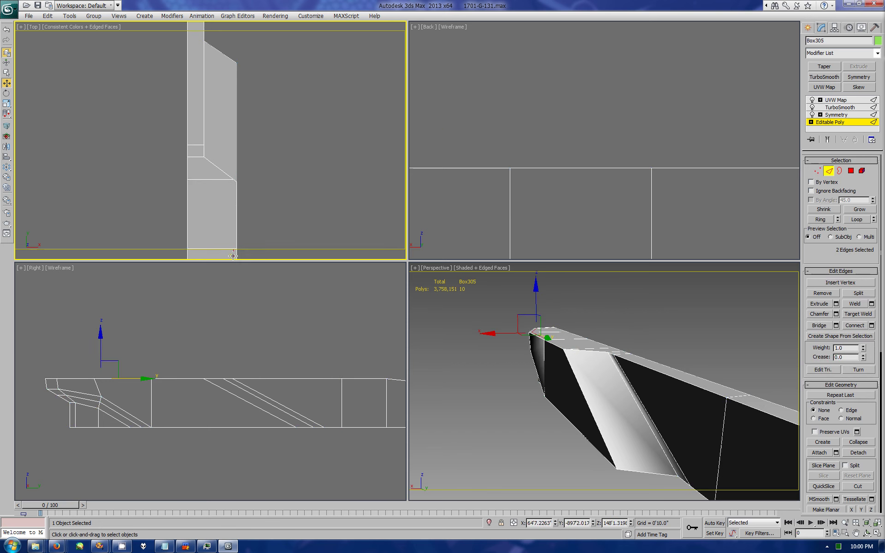
Step: Check smoothing groups of the neck's top-end, side and deck polygons
{"action": "key", "text": "4"}
{"action": "scroll", "coordinate": [819, 349], "scroll_direction": "down", "scroll_amount": 5}
{"action": "left_click", "coordinate": [560, 335]}
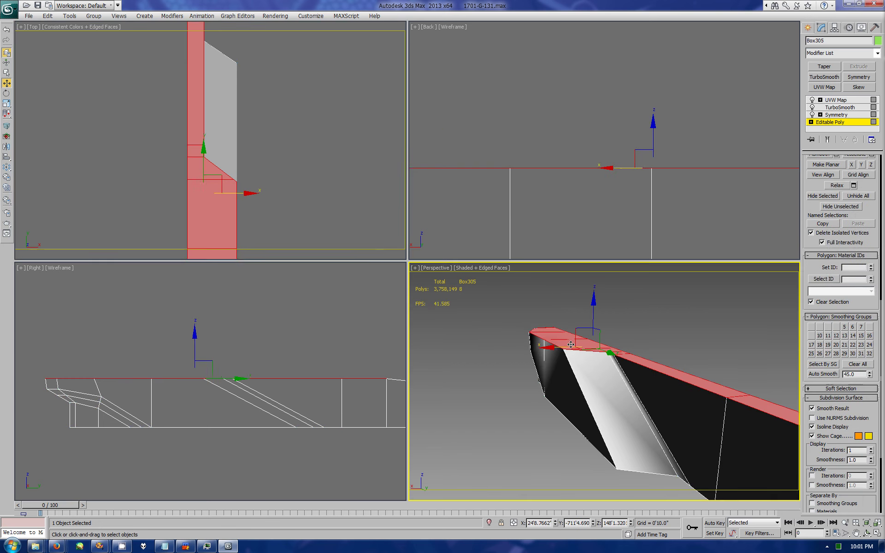
{"action": "left_click", "coordinate": [818, 374]}
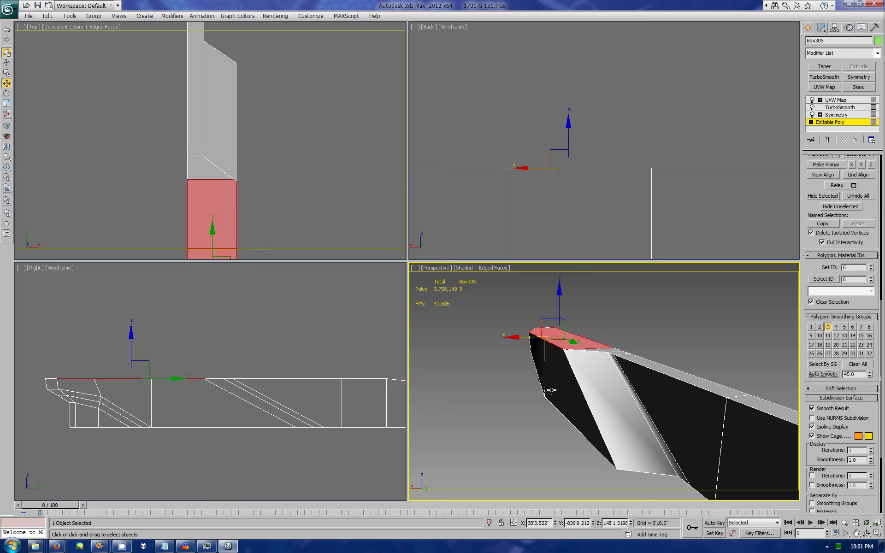
{"action": "left_click", "coordinate": [600, 385]}
{"action": "left_click", "coordinate": [627, 388], "text": "ctrl"}
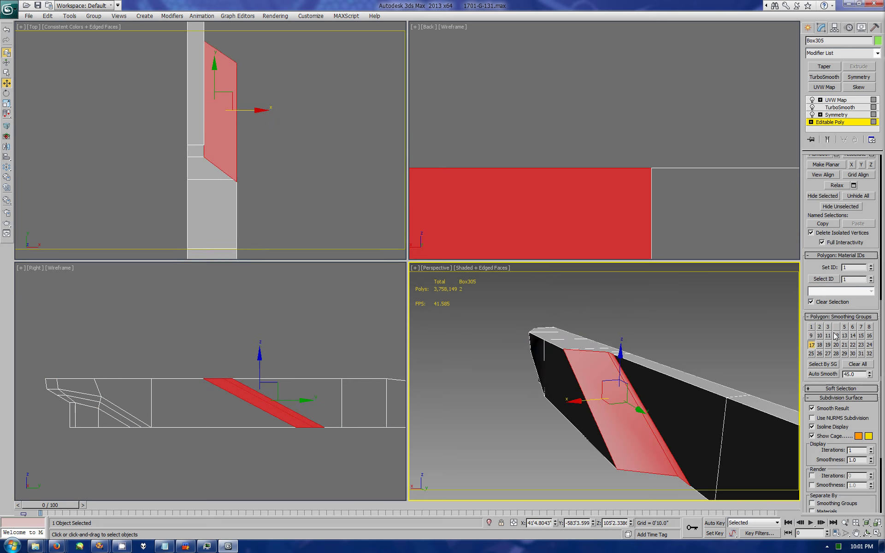
{"action": "left_click", "coordinate": [593, 347]}
Step: In the maximized Top view, cut a new edge across the angled front deck
{"action": "right_click", "coordinate": [306, 166]}
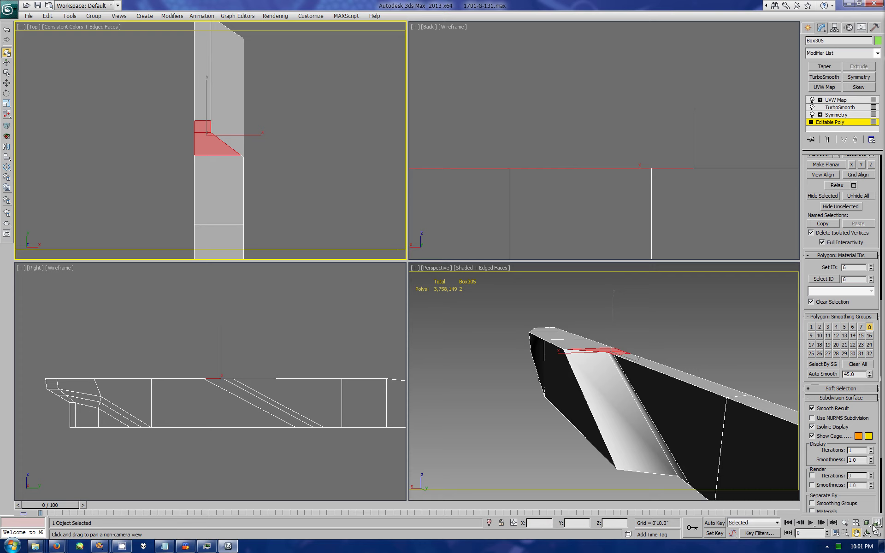
{"action": "key", "text": "alt+w"}
{"action": "middle_click_drag", "start_coordinate": [455, 274], "coordinate": [435, 237]}
{"action": "scroll", "coordinate": [435, 237], "scroll_direction": "up", "scroll_amount": 4}
{"action": "scroll", "coordinate": [858, 226], "scroll_direction": "up", "scroll_amount": 3}
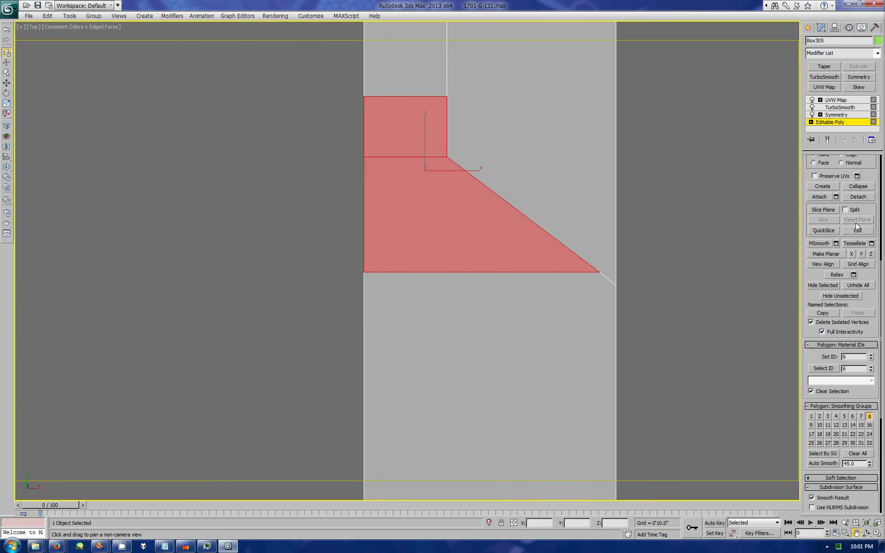
{"action": "scroll", "coordinate": [856, 226], "scroll_direction": "up", "scroll_amount": 3}
{"action": "left_click", "coordinate": [858, 286]}
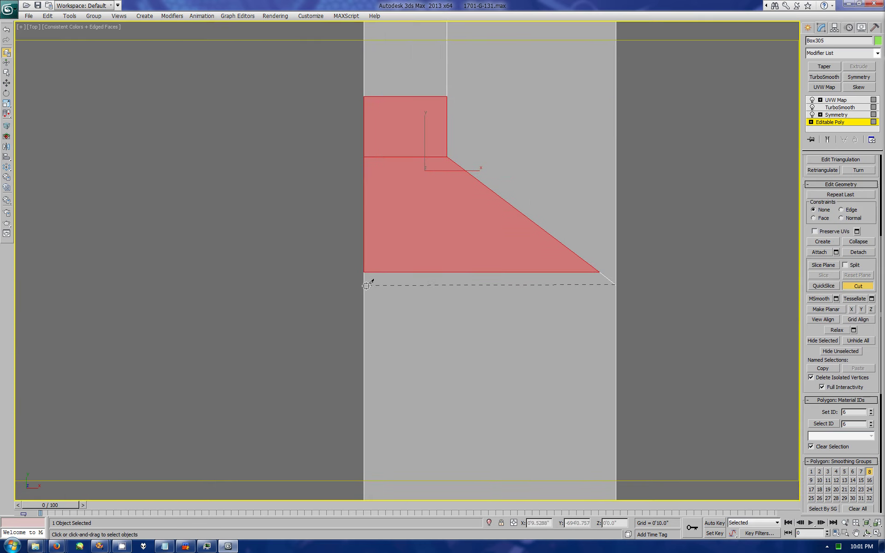
{"action": "key", "text": "w"}
Step: Remove the deck face's old lower edge, select the merged trapezoid polygon, and restore four views
{"action": "scroll", "coordinate": [800, 206], "scroll_direction": "up", "scroll_amount": 3}
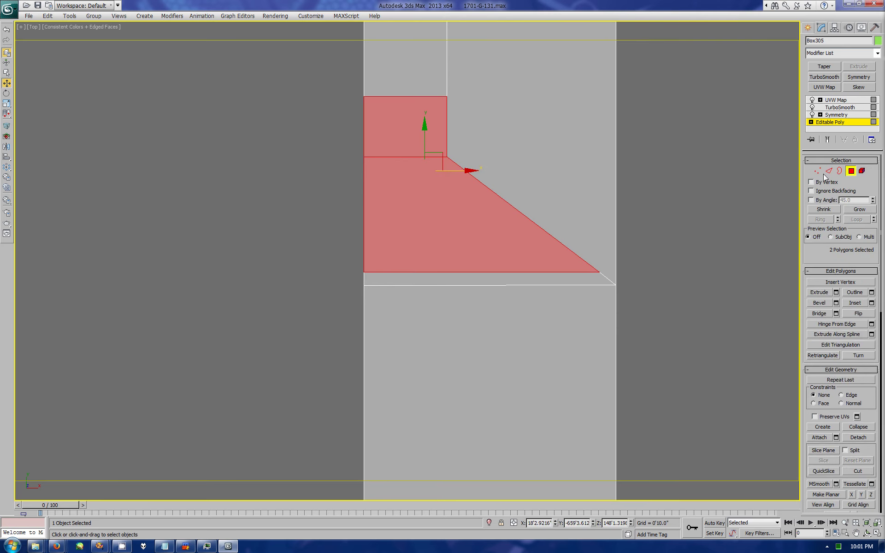
{"action": "left_click", "coordinate": [825, 171]}
{"action": "left_click", "coordinate": [546, 275]}
{"action": "key", "text": "BackSpace"}
{"action": "left_click", "coordinate": [848, 167]}
{"action": "scroll", "coordinate": [837, 224], "scroll_direction": "down", "scroll_amount": 3}
{"action": "scroll", "coordinate": [835, 224], "scroll_direction": "down", "scroll_amount": 9}
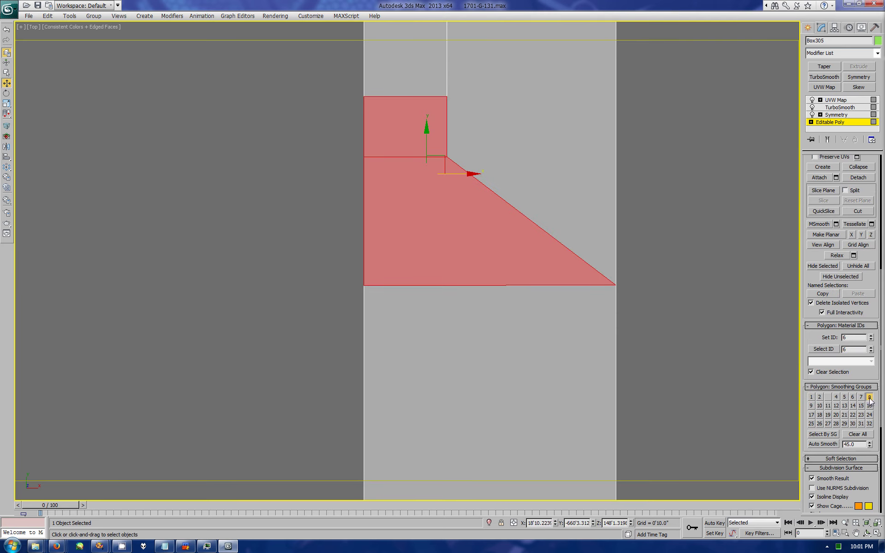
{"action": "left_click", "coordinate": [446, 233]}
{"action": "key", "text": "alt+w"}
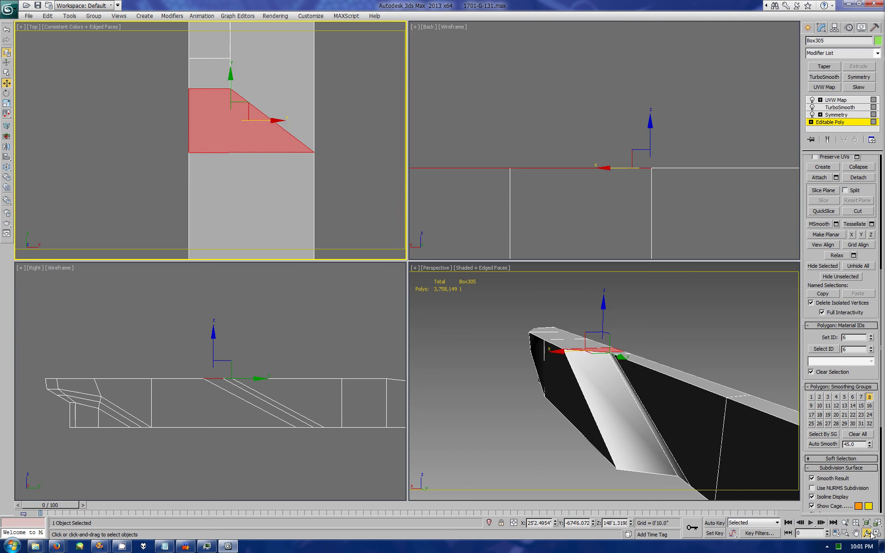
Step: Maximize and zoom the Perspective view on the hull with Realistic shading
{"action": "left_click", "coordinate": [832, 100]}
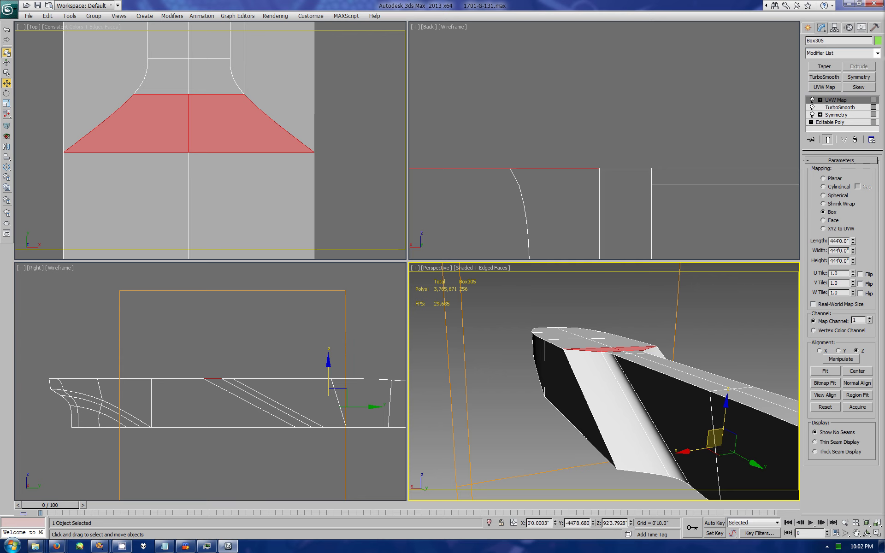
{"action": "left_click", "coordinate": [866, 533]}
{"action": "key", "text": "alt+w"}
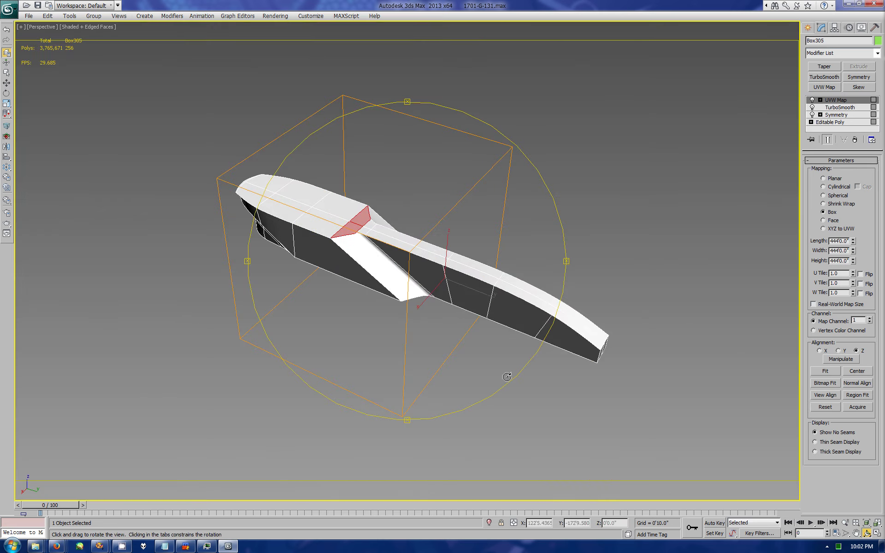
{"action": "scroll", "coordinate": [533, 320], "scroll_direction": "up", "scroll_amount": 5}
{"action": "scroll", "coordinate": [321, 280], "scroll_direction": "up", "scroll_amount": 3}
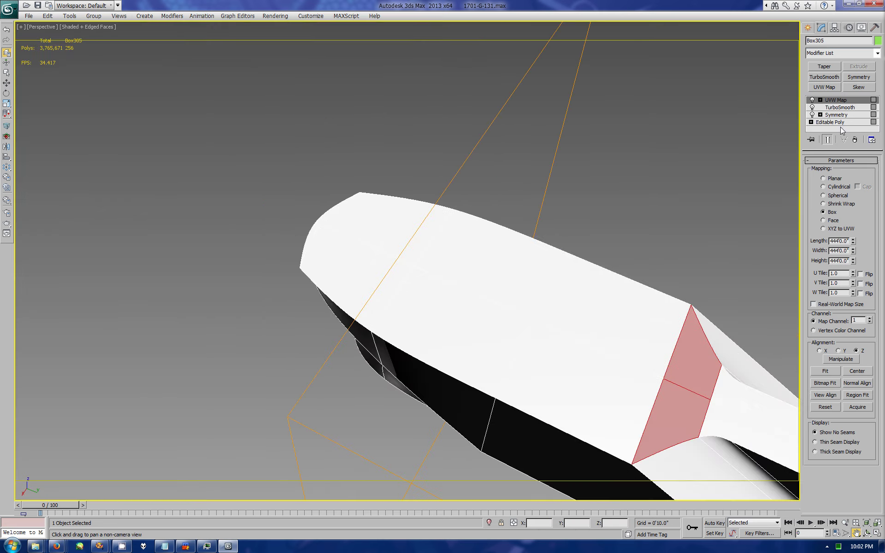
{"action": "left_click", "coordinate": [830, 122]}
{"action": "key", "text": "w"}
{"action": "scroll", "coordinate": [820, 166], "scroll_direction": "up", "scroll_amount": 5}
{"action": "left_click", "coordinate": [92, 27]}
Step: Inspect the front-top corner vertex and top polygons, then frame and orbit the whole neck piece
{"action": "left_click", "coordinate": [100, 41]}
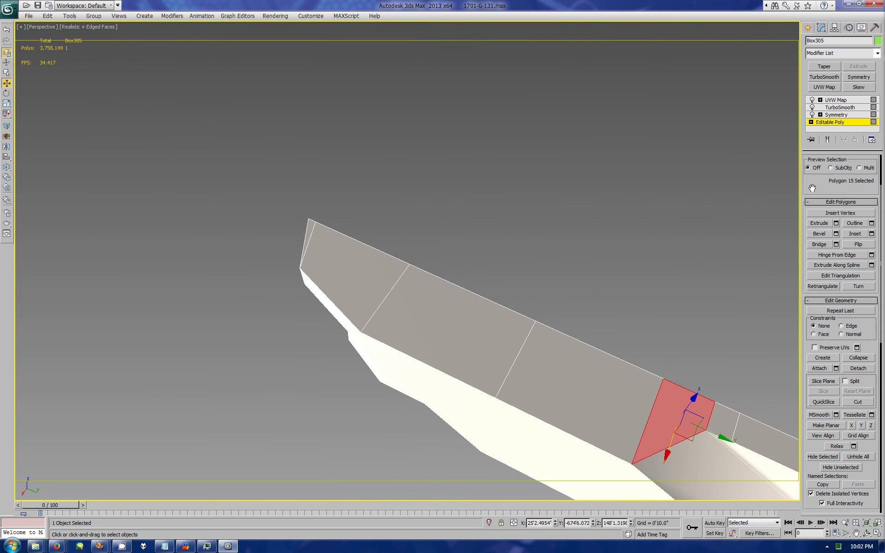
{"action": "key", "text": "1"}
{"action": "left_click", "coordinate": [316, 223]}
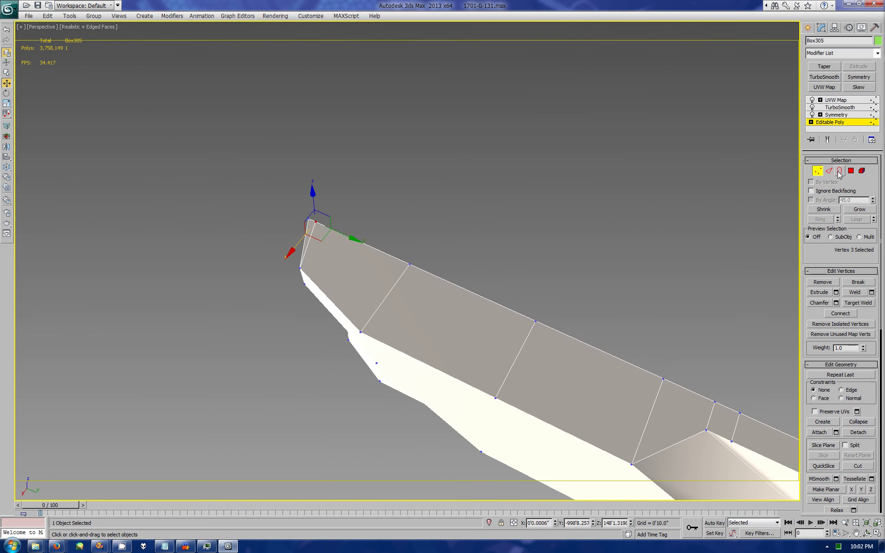
{"action": "key", "text": "2"}
{"action": "key", "text": "4"}
{"action": "left_click", "coordinate": [350, 258]}
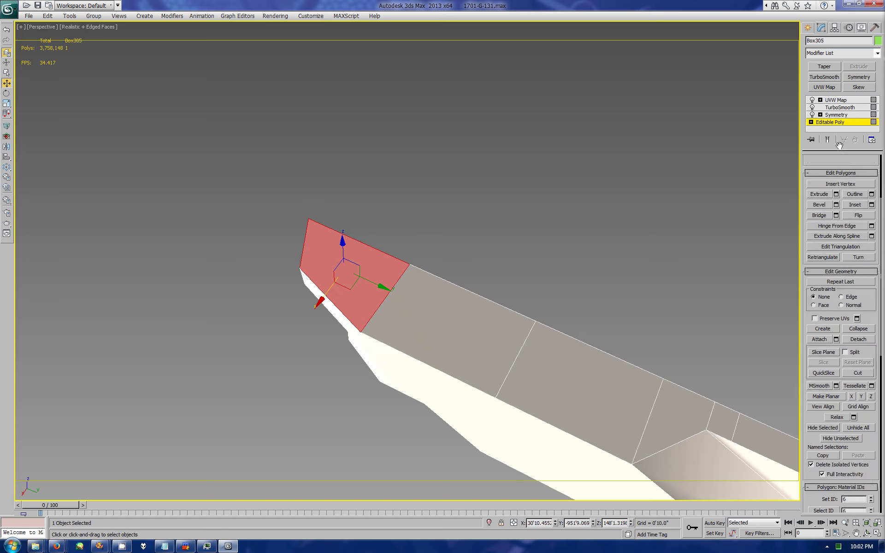
{"action": "left_click", "coordinate": [577, 368], "text": "ctrl"}
{"action": "left_click", "coordinate": [809, 27]}
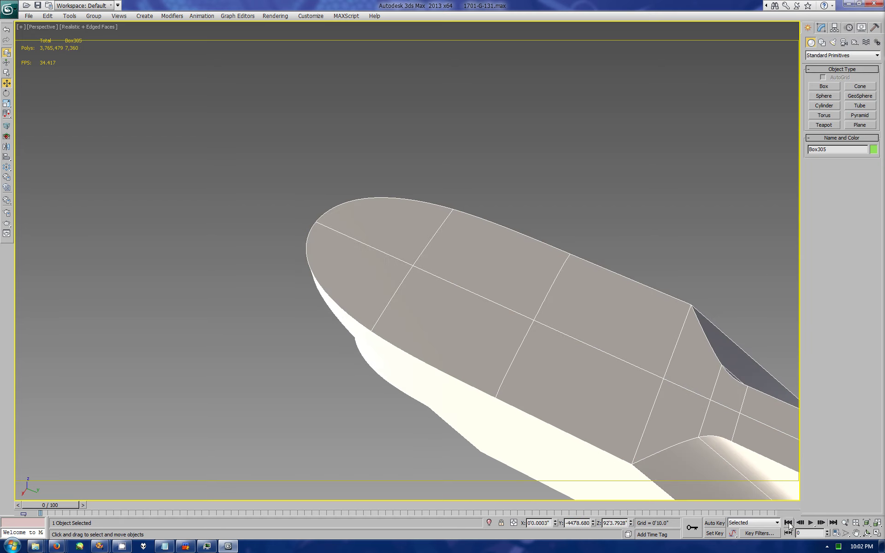
{"action": "left_click", "coordinate": [867, 523]}
{"action": "mouse_move", "coordinate": [484, 240]}
{"action": "left_mouse_down"}
{"action": "mouse_move", "coordinate": [504, 253]}
{"action": "mouse_move", "coordinate": [439, 212]}
{"action": "mouse_move", "coordinate": [476, 263]}
{"action": "mouse_move", "coordinate": [437, 275]}
{"action": "mouse_move", "coordinate": [468, 287]}
{"action": "mouse_move", "coordinate": [460, 306]}
{"action": "mouse_move", "coordinate": [434, 271]}
{"action": "mouse_move", "coordinate": [750, 147]}
{"action": "left_mouse_up"}
Step: Clone the neck hull as an independent copy, Box468, ring its edges and set its colour
{"action": "key", "text": "ctrl+v"}
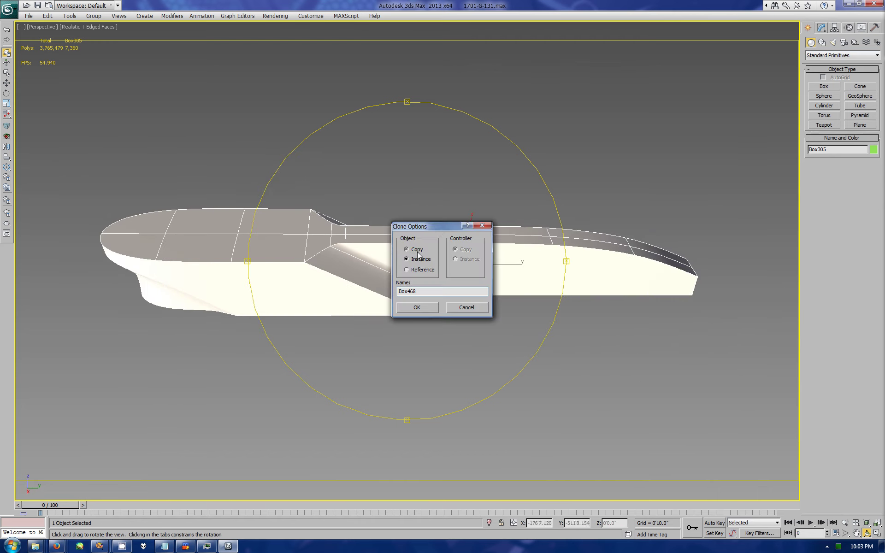
{"action": "key", "text": "Return"}
{"action": "left_click", "coordinate": [821, 28]}
{"action": "key", "text": "2"}
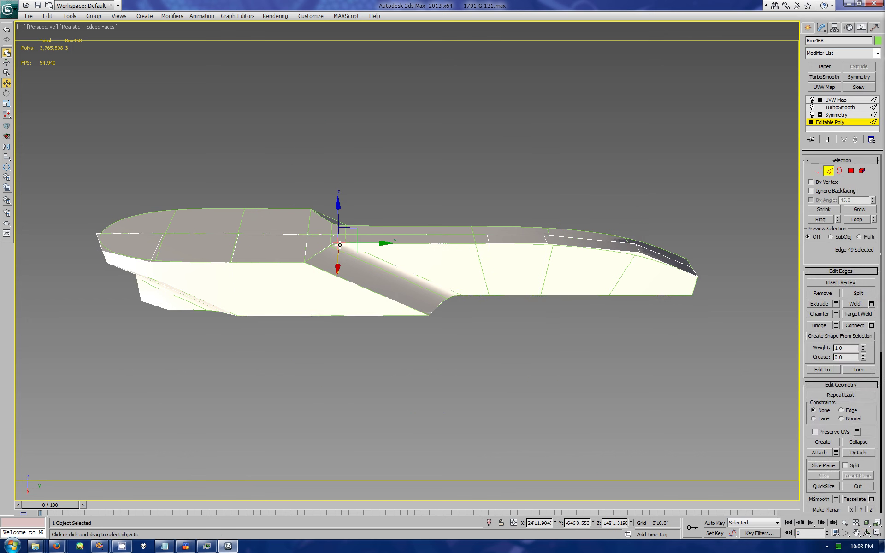
{"action": "left_click", "coordinate": [817, 220]}
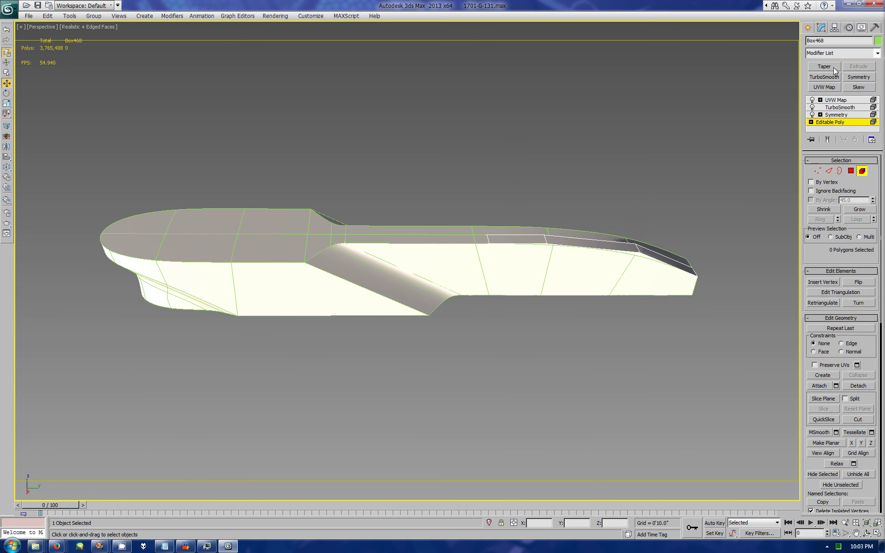
{"action": "left_click", "coordinate": [808, 28]}
{"action": "left_click", "coordinate": [873, 149]}
{"action": "left_click", "coordinate": [485, 318]}
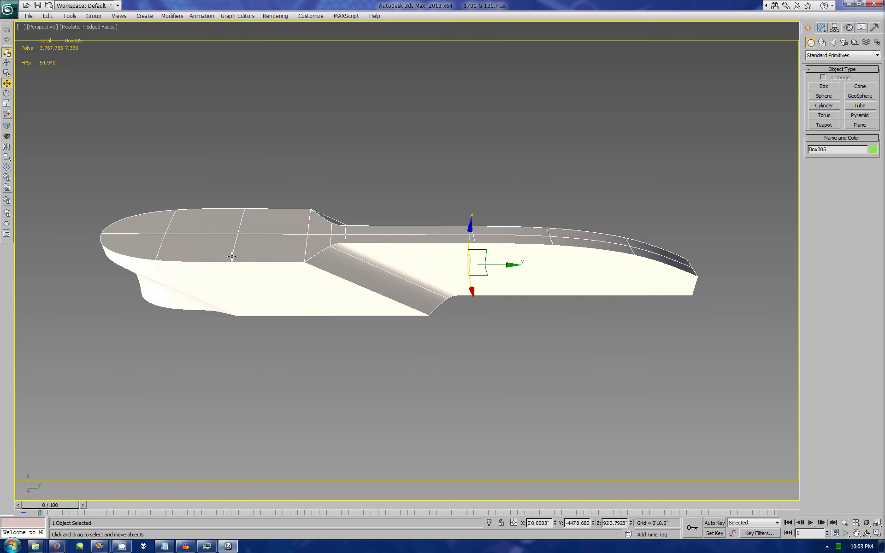
{"action": "key", "text": "ctrl+z"}
{"action": "key", "text": "ctrl+z"}
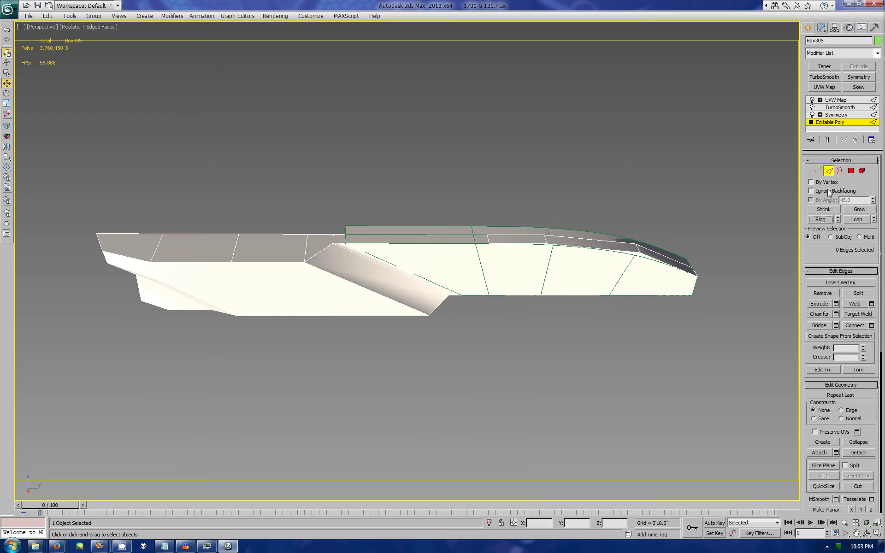
{"action": "key", "text": "ctrl+z"}
Step: Orbit around the hull piece to inspect both ends of the model
{"action": "left_click", "coordinate": [866, 533]}
{"action": "mouse_move", "coordinate": [433, 277]}
{"action": "left_mouse_down"}
{"action": "mouse_move", "coordinate": [395, 251]}
{"action": "mouse_move", "coordinate": [434, 268]}
{"action": "mouse_move", "coordinate": [458, 234]}
{"action": "left_mouse_up"}
{"action": "scroll", "coordinate": [433, 267], "scroll_direction": "up", "scroll_amount": 5}
{"action": "scroll", "coordinate": [459, 233], "scroll_direction": "down", "scroll_amount": 3}
{"action": "mouse_move", "coordinate": [415, 258]}
{"action": "left_mouse_down"}
{"action": "mouse_move", "coordinate": [405, 247]}
{"action": "mouse_move", "coordinate": [461, 210]}
{"action": "mouse_move", "coordinate": [445, 220]}
{"action": "left_mouse_up"}
{"action": "scroll", "coordinate": [406, 247], "scroll_direction": "up", "scroll_amount": 5}
{"action": "left_click", "coordinate": [862, 28]}
Step: Unhide all objects and layers and orbit to an angled top view of the saucer
{"action": "left_click", "coordinate": [841, 299]}
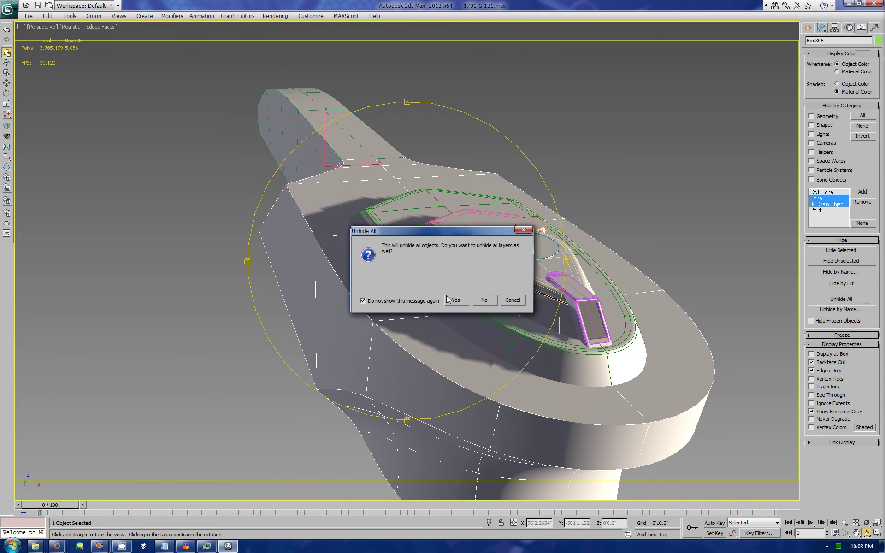
{"action": "left_click", "coordinate": [485, 300]}
{"action": "mouse_move", "coordinate": [437, 338]}
{"action": "left_mouse_down"}
{"action": "mouse_move", "coordinate": [478, 302]}
{"action": "mouse_move", "coordinate": [496, 317]}
{"action": "mouse_move", "coordinate": [342, 313]}
{"action": "mouse_move", "coordinate": [522, 295]}
{"action": "mouse_move", "coordinate": [443, 302]}
{"action": "mouse_move", "coordinate": [409, 293]}
{"action": "mouse_move", "coordinate": [409, 247]}
{"action": "mouse_move", "coordinate": [709, 272]}
{"action": "left_mouse_up"}
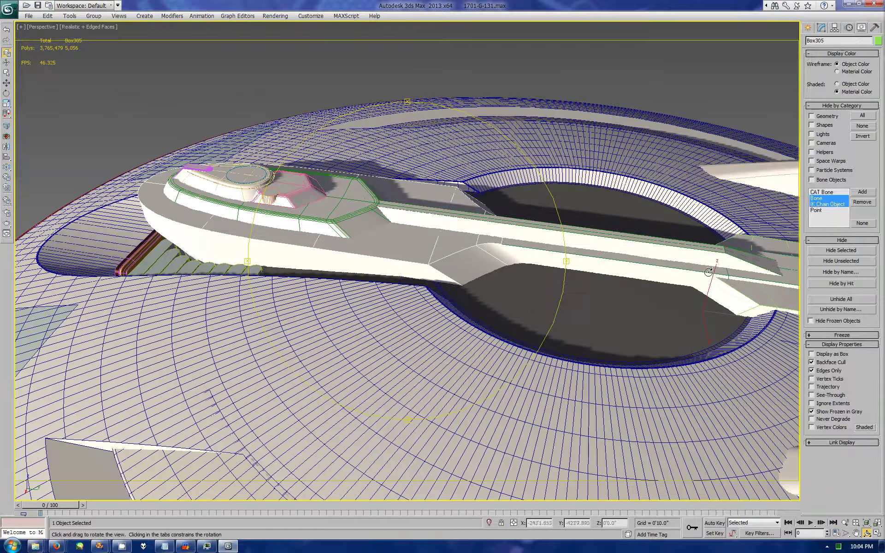
Step: Isolate Box305 and Box468 with Hide Unselected, then edit Box305's base mesh vertices
{"action": "key", "text": "w"}
{"action": "left_click", "coordinate": [652, 266], "text": "ctrl"}
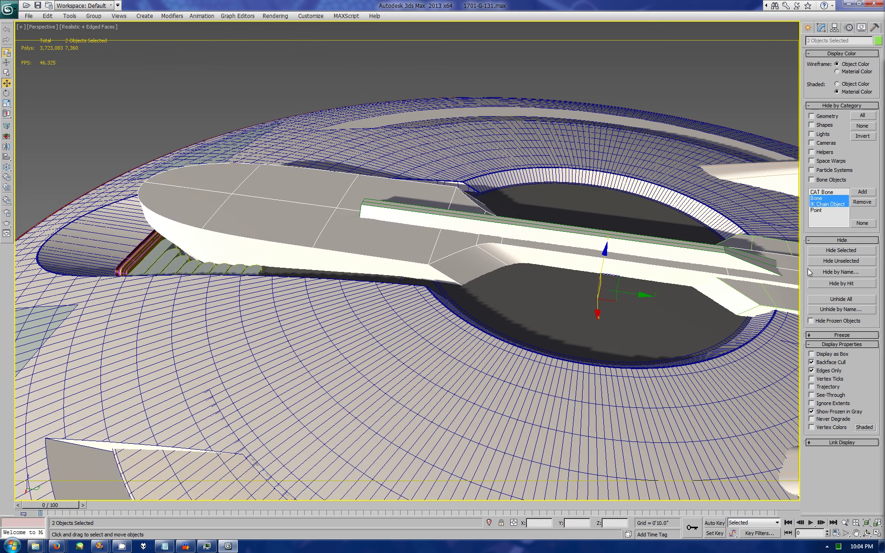
{"action": "left_click", "coordinate": [841, 261]}
{"action": "left_click", "coordinate": [620, 279]}
{"action": "left_click", "coordinate": [821, 28]}
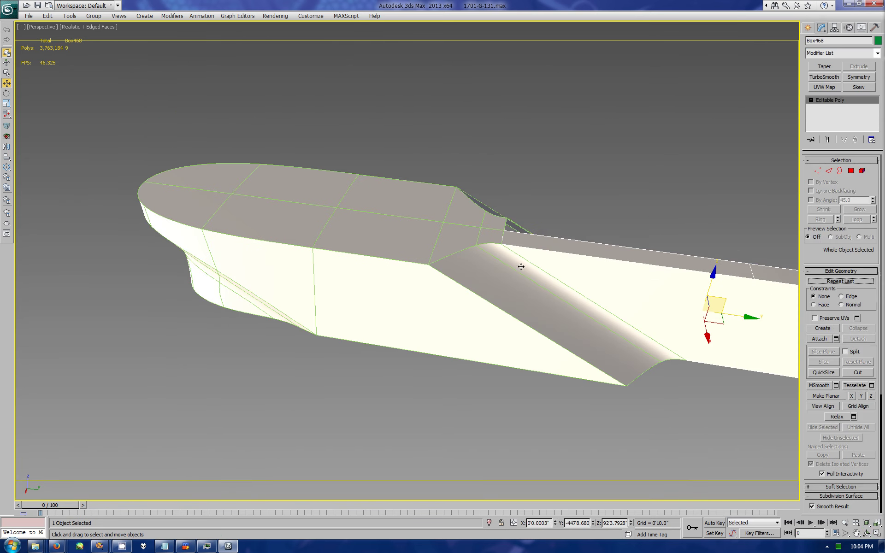
{"action": "left_click", "coordinate": [830, 123]}
{"action": "left_click", "coordinate": [819, 338]}
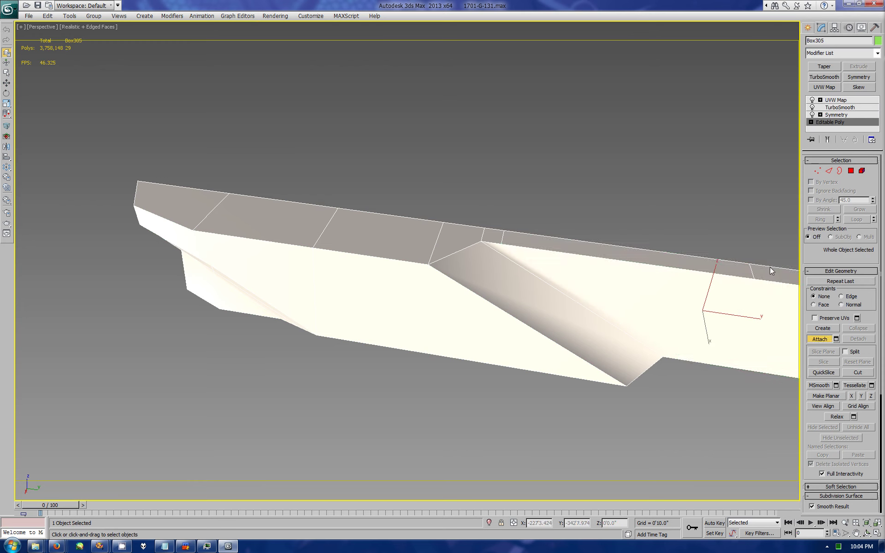
{"action": "left_click", "coordinate": [817, 171]}
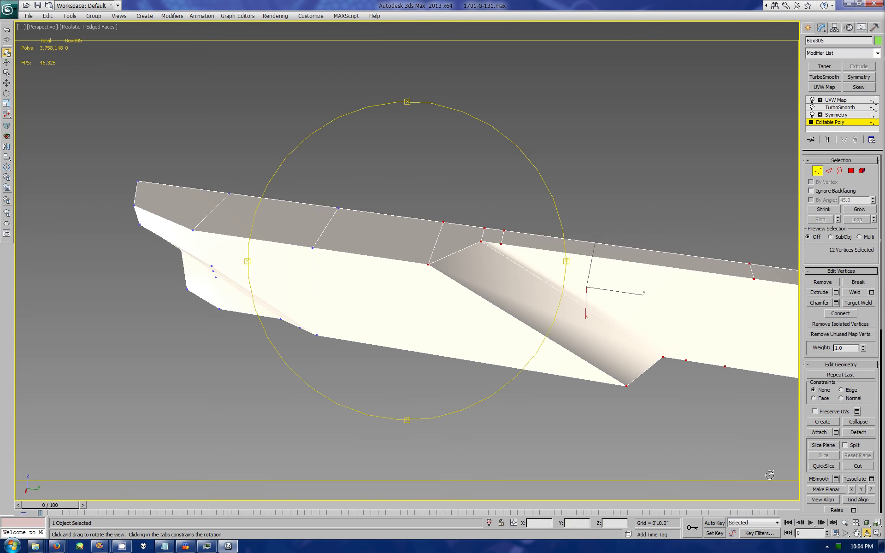
{"action": "left_click", "coordinate": [856, 533]}
{"action": "left_click_drag", "start_coordinate": [601, 362], "coordinate": [379, 322]}
{"action": "left_click_drag", "start_coordinate": [642, 355], "coordinate": [466, 326]}
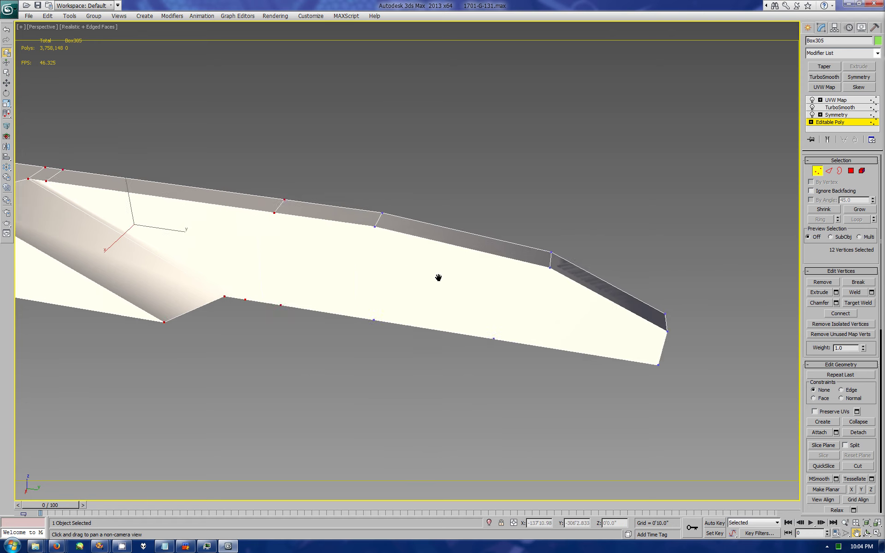
{"action": "left_click_drag", "start_coordinate": [439, 277], "coordinate": [496, 286]}
{"action": "left_click_drag", "start_coordinate": [364, 269], "coordinate": [318, 255]}
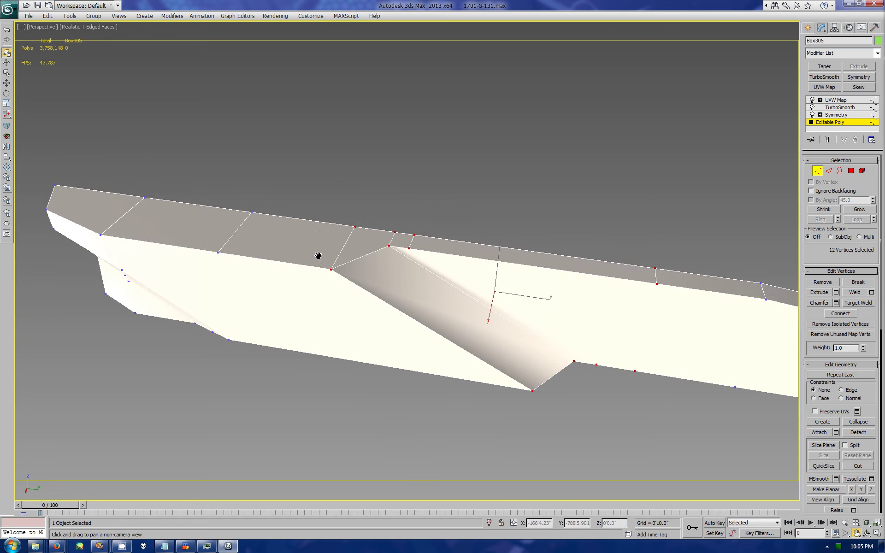
{"action": "left_click_drag", "start_coordinate": [613, 343], "coordinate": [373, 310]}
{"action": "left_click_drag", "start_coordinate": [304, 342], "coordinate": [377, 311]}
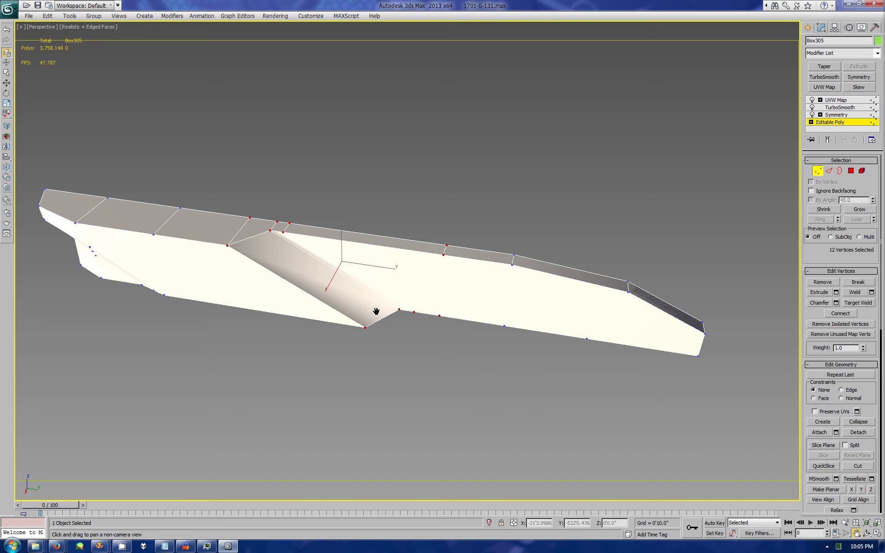
{"action": "key", "text": "ctrl+z"}
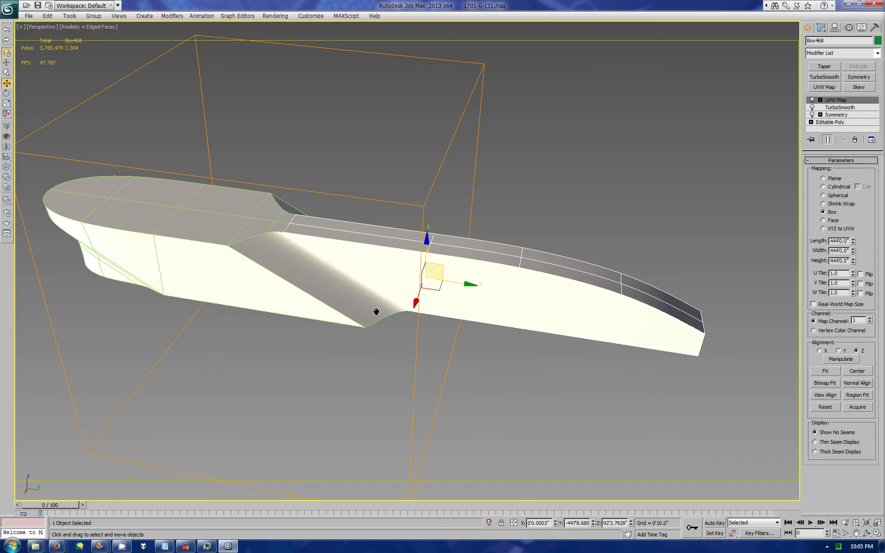
{"action": "key", "text": "ctrl+z"}
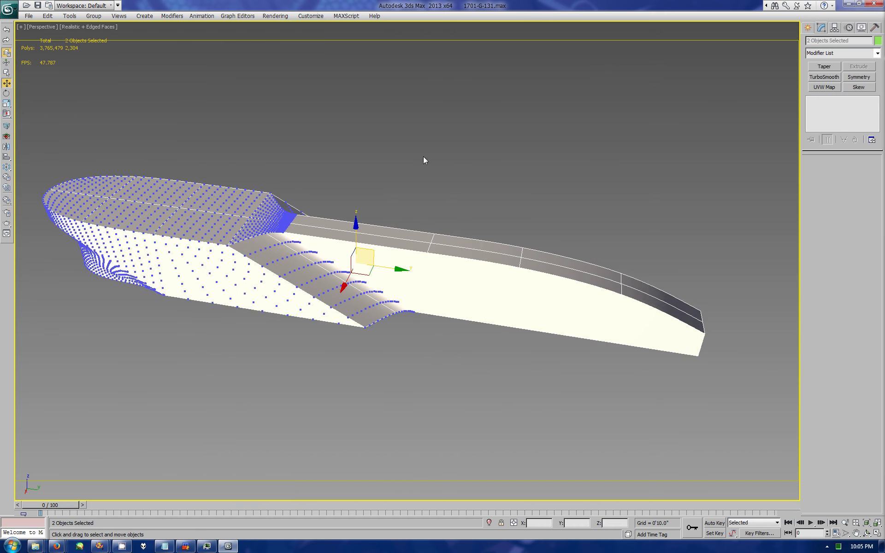
{"action": "key", "text": "ctrl+z"}
{"action": "key", "text": "ctrl+z"}
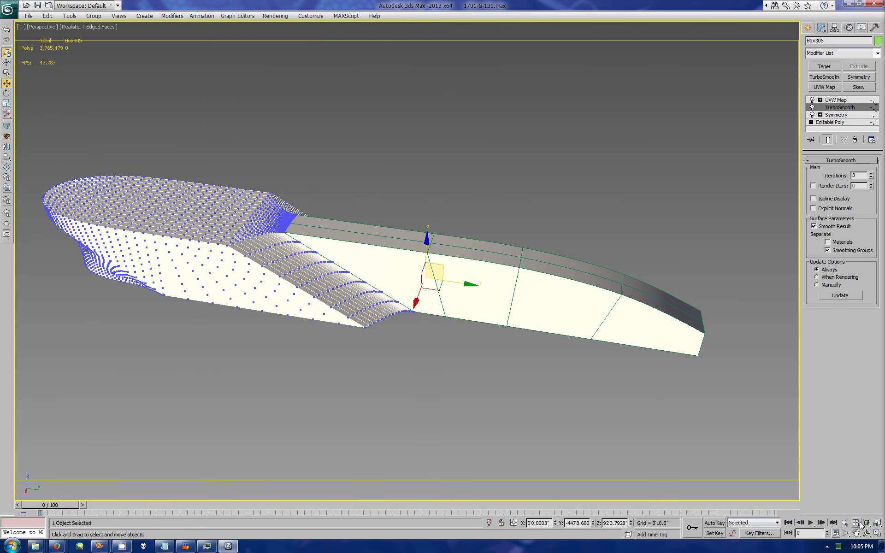
{"action": "left_click", "coordinate": [867, 533]}
{"action": "mouse_move", "coordinate": [516, 353]}
{"action": "left_mouse_down"}
{"action": "mouse_move", "coordinate": [447, 283]}
{"action": "mouse_move", "coordinate": [478, 287]}
{"action": "left_mouse_up"}
Step: In the four-view layout, nudge two top neck vertices sideways on X and check the smoothing
{"action": "key", "text": "w"}
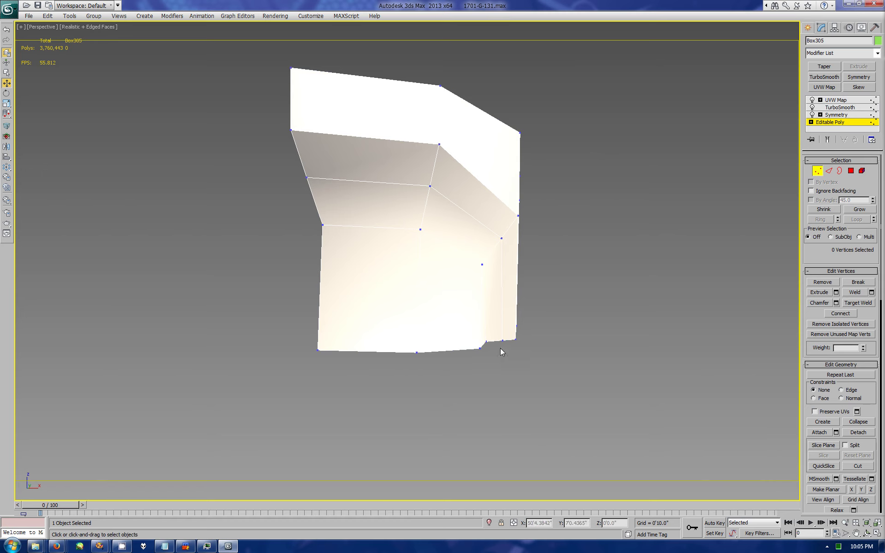
{"action": "left_click", "coordinate": [877, 534]}
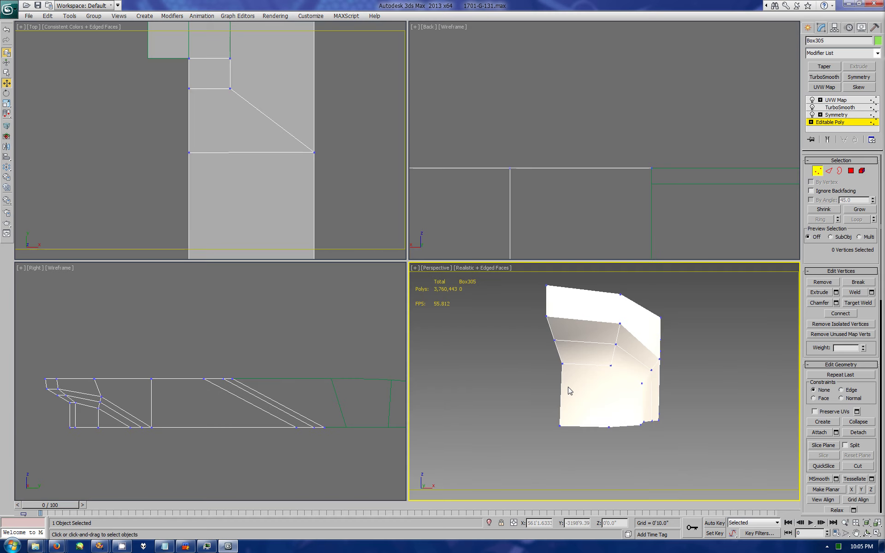
{"action": "left_click", "coordinate": [95, 381]}
{"action": "scroll", "coordinate": [369, 208], "scroll_direction": "down", "scroll_amount": 3}
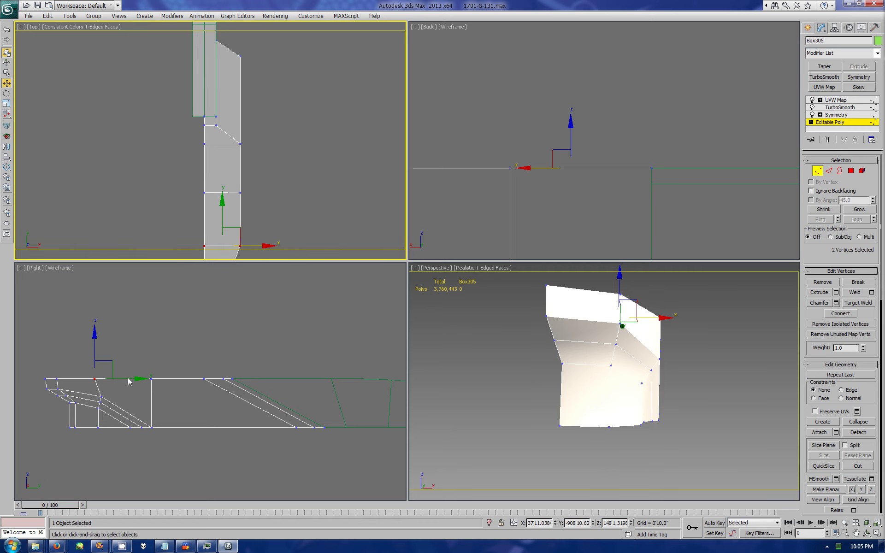
{"action": "left_click_drag", "start_coordinate": [128, 381], "coordinate": [127, 382]}
{"action": "left_click", "coordinate": [809, 31]}
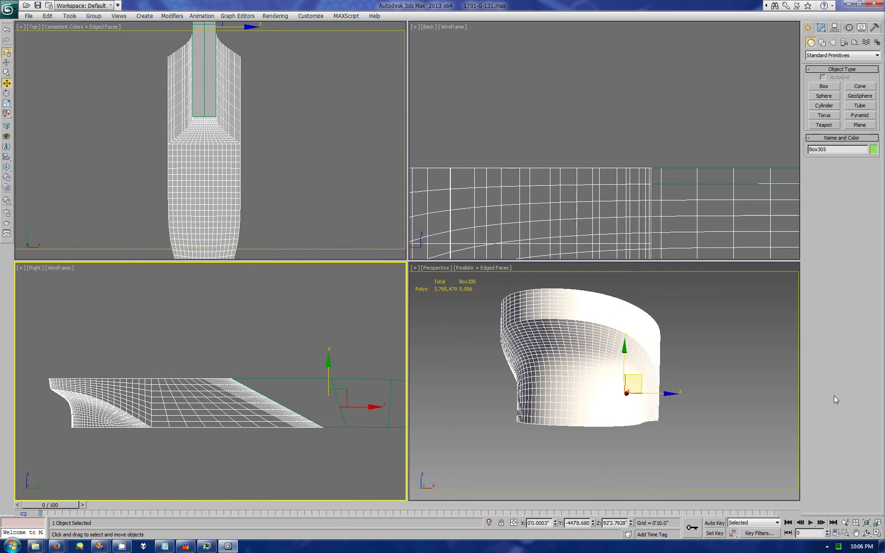
{"action": "key", "text": "ctrl+r"}
{"action": "left_click_drag", "start_coordinate": [578, 395], "coordinate": [533, 383]}
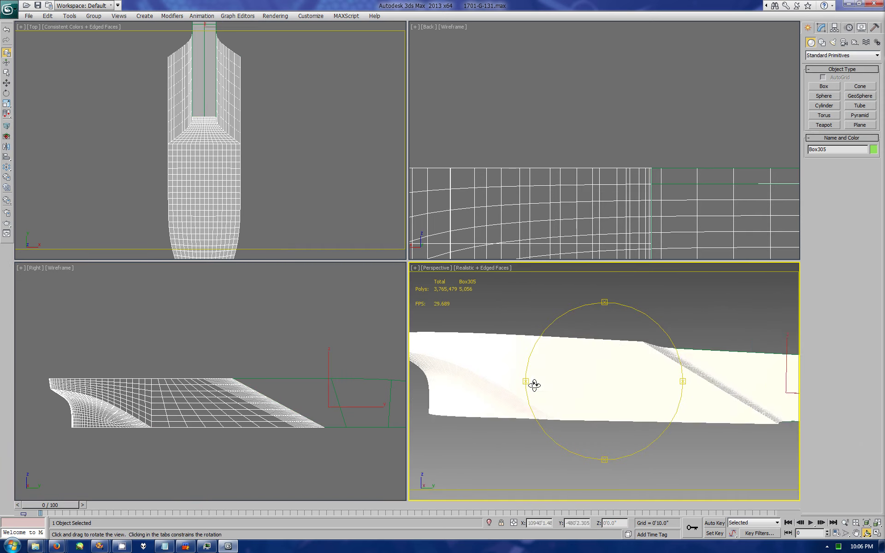
Step: Select the neck's two side polygons and top polygon to update their smoothing groups
{"action": "left_click", "coordinate": [821, 27]}
{"action": "key", "text": "w"}
{"action": "key", "text": "4"}
{"action": "left_click", "coordinate": [600, 391]}
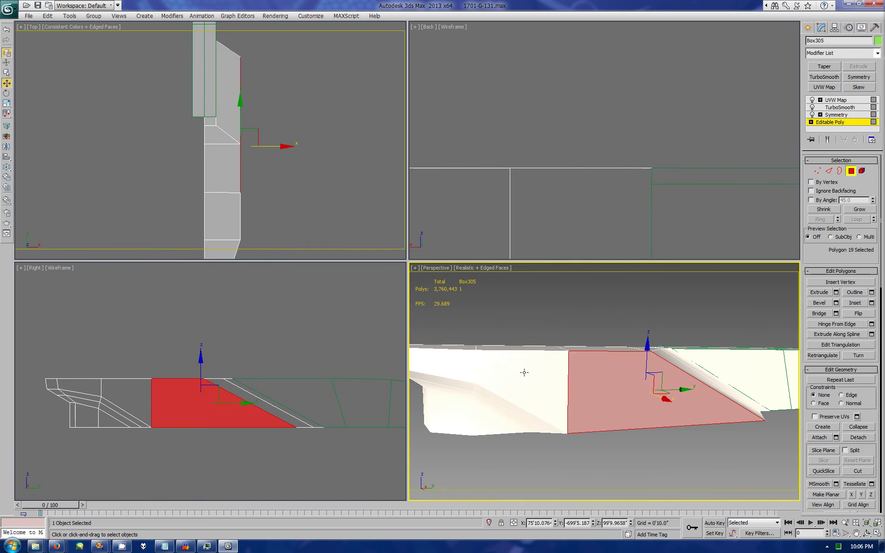
{"action": "scroll", "coordinate": [820, 262], "scroll_direction": "down", "scroll_amount": 5}
{"action": "left_click", "coordinate": [515, 400]}
{"action": "left_click", "coordinate": [574, 349]}
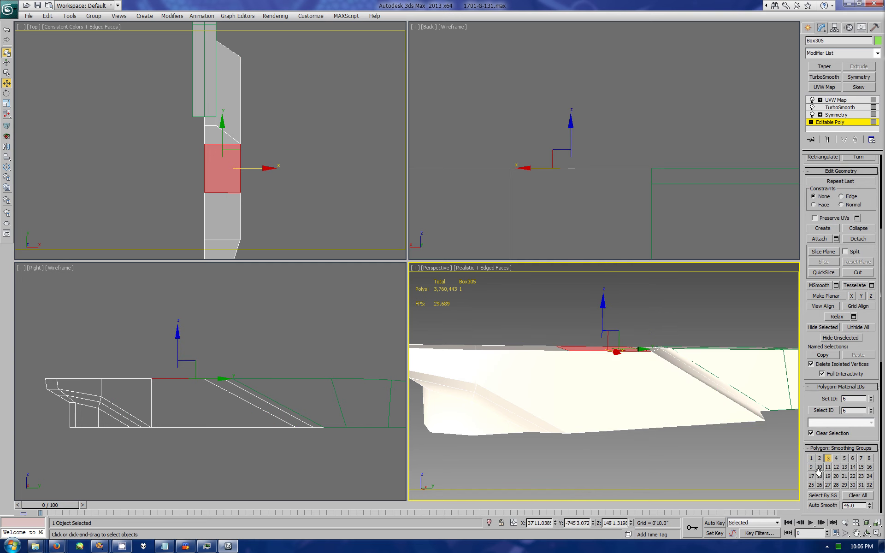
Step: Orbit the perspective view to inspect the smoothed neck from several sides, then frame it
{"action": "left_click", "coordinate": [807, 27]}
{"action": "left_click", "coordinate": [867, 533]}
{"action": "mouse_move", "coordinate": [668, 382]}
{"action": "left_mouse_down"}
{"action": "mouse_move", "coordinate": [646, 369]}
{"action": "mouse_move", "coordinate": [635, 394]}
{"action": "left_mouse_up"}
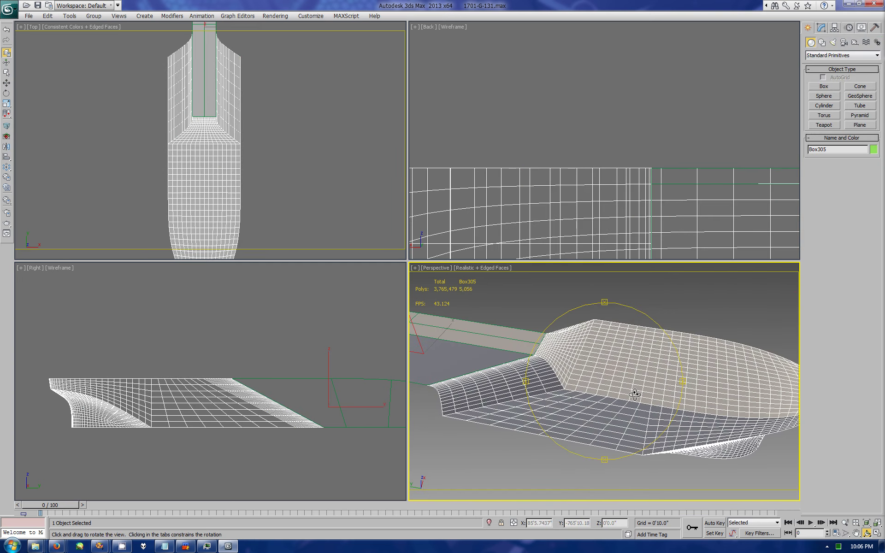
{"action": "left_click_drag", "start_coordinate": [613, 407], "coordinate": [566, 392]}
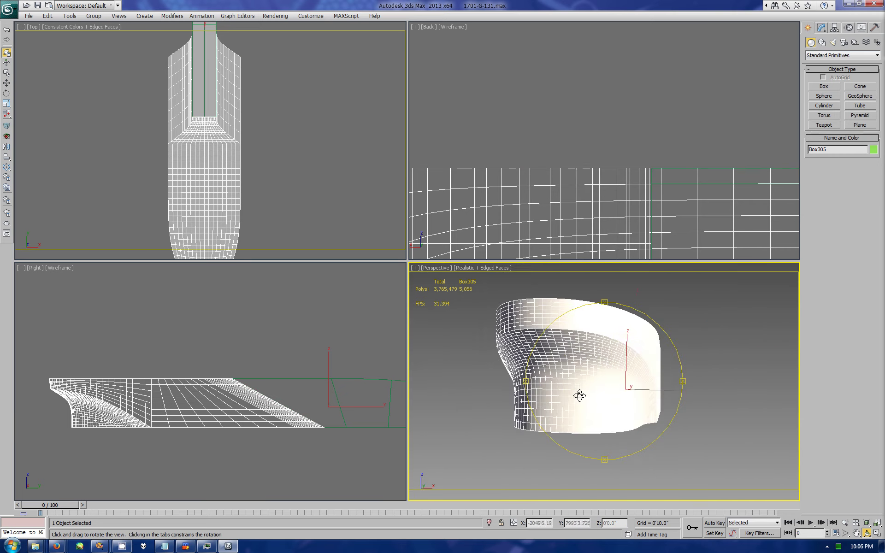
{"action": "right_click", "coordinate": [628, 176]}
{"action": "key", "text": "w"}
{"action": "scroll", "coordinate": [627, 176], "scroll_direction": "down", "scroll_amount": 3}
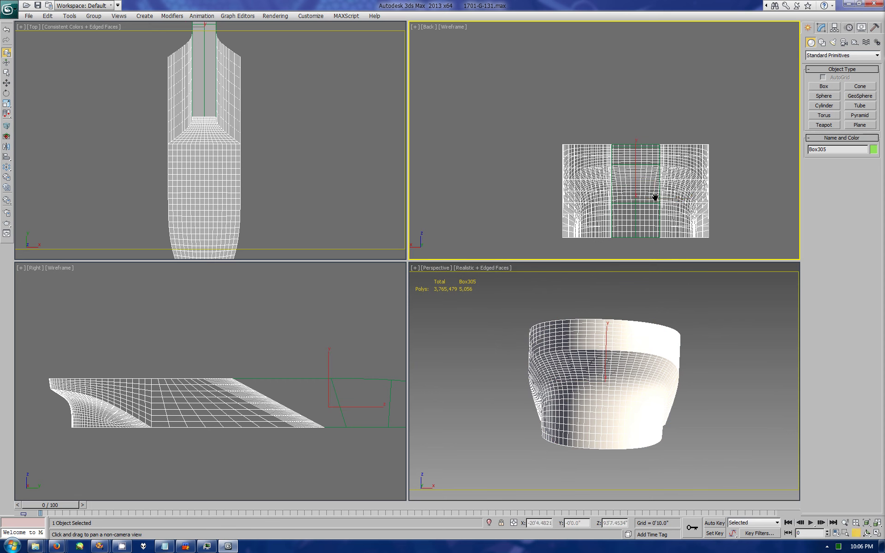
{"action": "key", "text": "z"}
{"action": "left_click", "coordinate": [856, 534]}
{"action": "left_click", "coordinate": [294, 166]}
Step: Switch the Top view to Bottom, pan to the neck's arched end, and show its base cage
{"action": "key", "text": "b"}
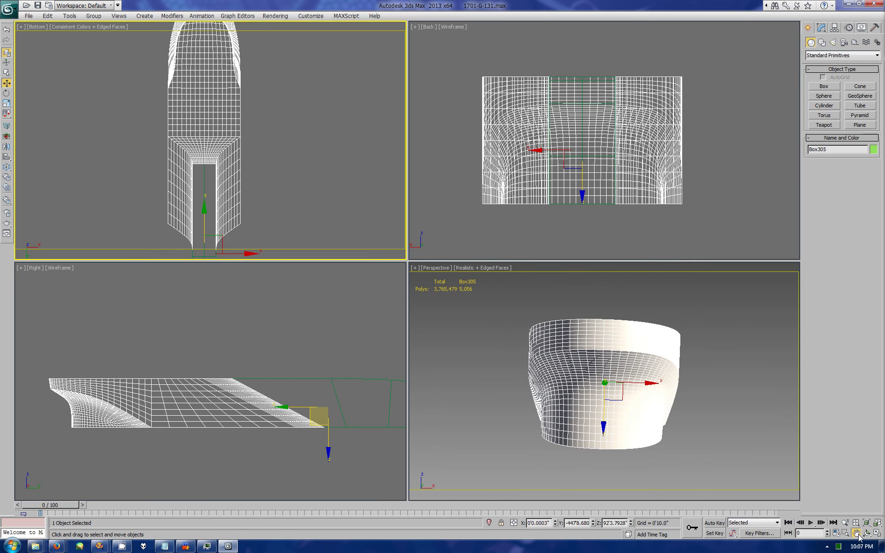
{"action": "key", "text": "x"}
{"action": "scroll", "coordinate": [251, 159], "scroll_direction": "up", "scroll_amount": 2}
{"action": "scroll", "coordinate": [260, 117], "scroll_direction": "up", "scroll_amount": 2}
{"action": "left_click_drag", "start_coordinate": [260, 118], "coordinate": [283, 143]}
{"action": "left_click_drag", "start_coordinate": [268, 394], "coordinate": [283, 391]}
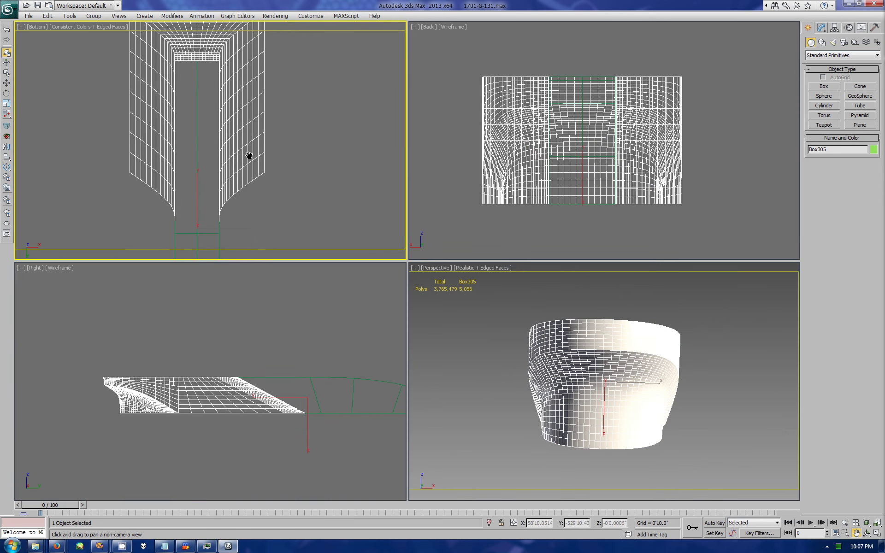
{"action": "mouse_move", "coordinate": [249, 158]}
{"action": "left_mouse_down"}
{"action": "mouse_move", "coordinate": [194, 192]}
{"action": "mouse_move", "coordinate": [179, 170]}
{"action": "left_mouse_up"}
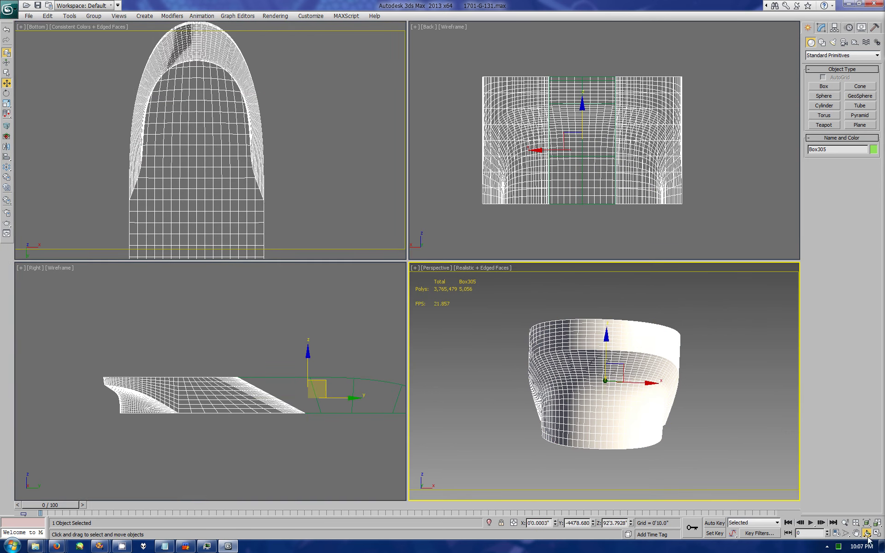
{"action": "middle_click_drag", "start_coordinate": [602, 379], "coordinate": [633, 371], "text": "alt"}
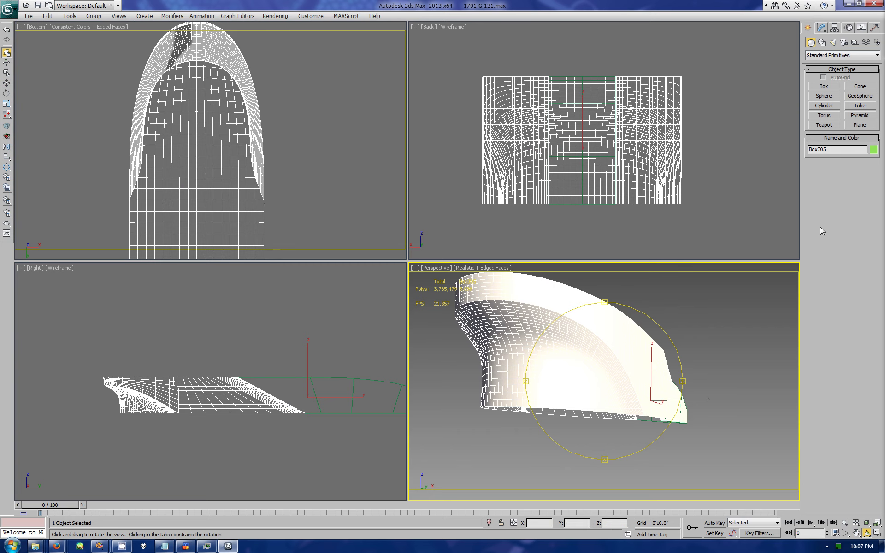
{"action": "left_click", "coordinate": [823, 29]}
{"action": "left_click", "coordinate": [841, 122]}
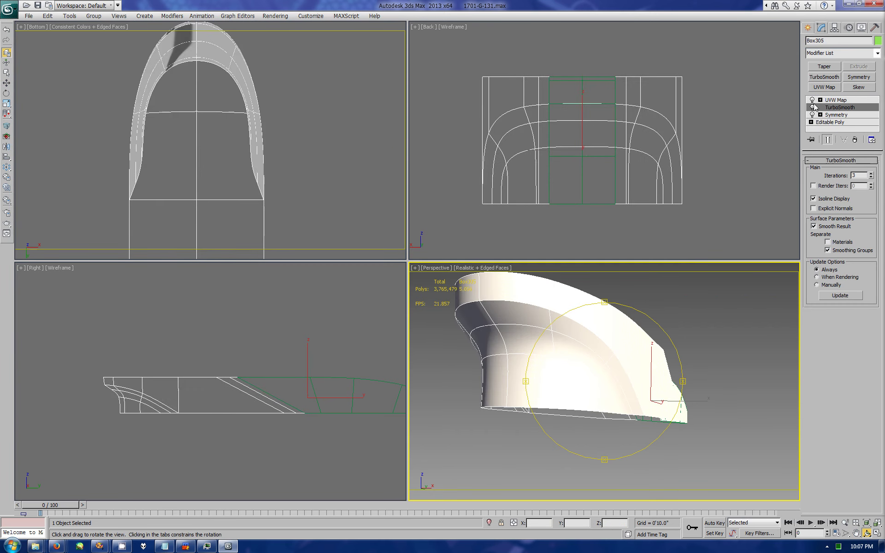
Step: Reselect the neck's front-end vertices, including three at the front corner
{"action": "left_click", "coordinate": [817, 170]}
{"action": "key", "text": "w"}
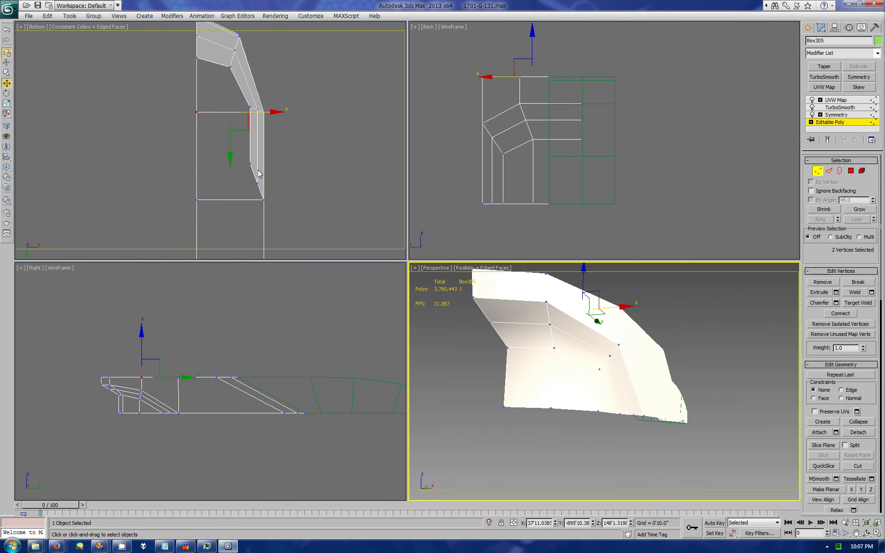
{"action": "left_click_drag", "start_coordinate": [258, 174], "coordinate": [264, 188]}
{"action": "left_click_drag", "start_coordinate": [102, 382], "coordinate": [121, 393], "text": "ctrl"}
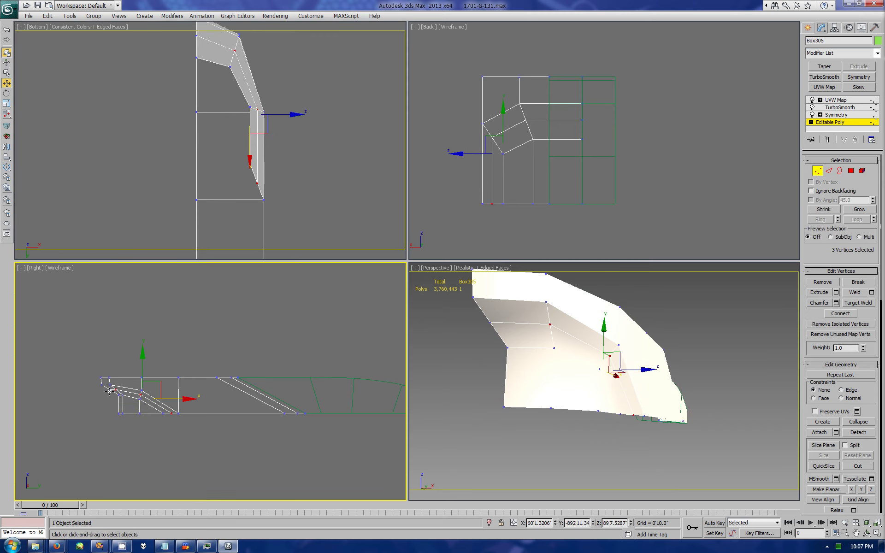
{"action": "left_click", "coordinate": [492, 135]}
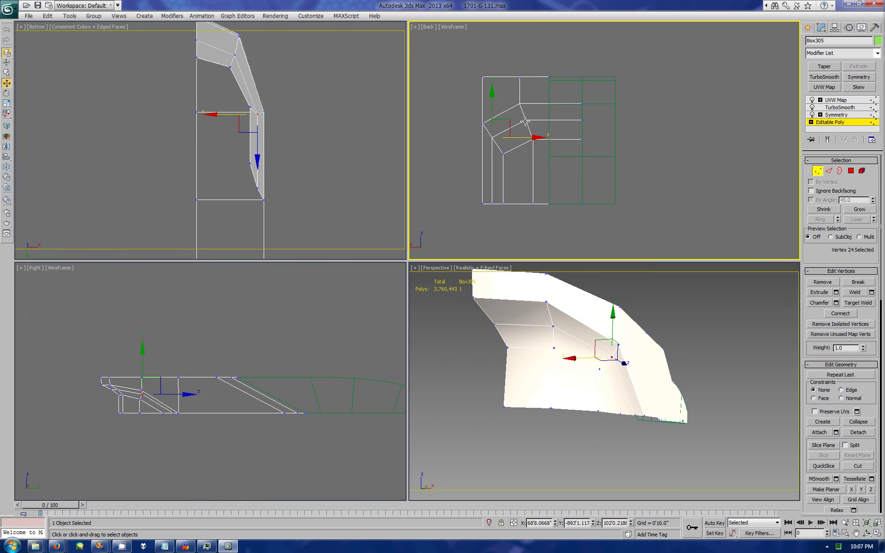
{"action": "mouse_move", "coordinate": [525, 121]}
{"action": "left_mouse_down"}
{"action": "mouse_move", "coordinate": [492, 204]}
{"action": "mouse_move", "coordinate": [538, 152]}
{"action": "left_mouse_up"}
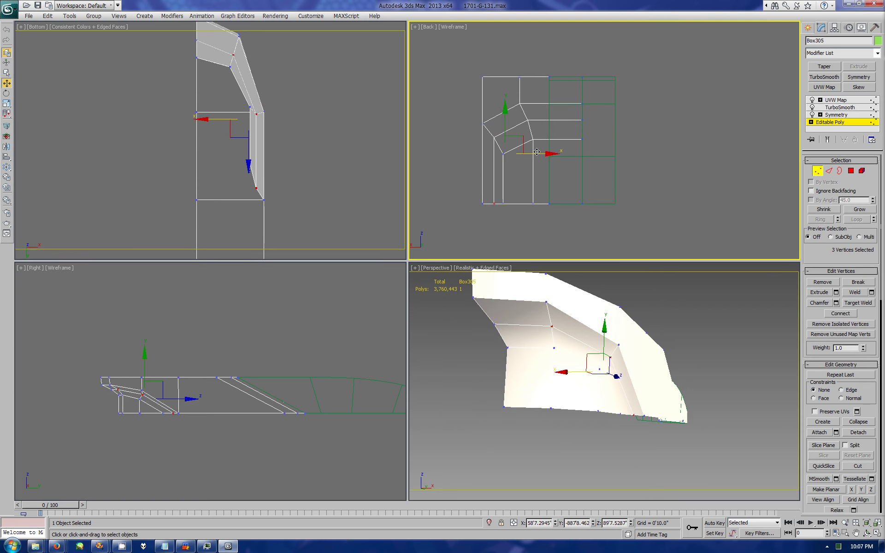
Step: Check the smoothed neck from a new angle, then return to its base mesh vertices
{"action": "left_click", "coordinate": [811, 28]}
{"action": "left_click", "coordinate": [866, 534]}
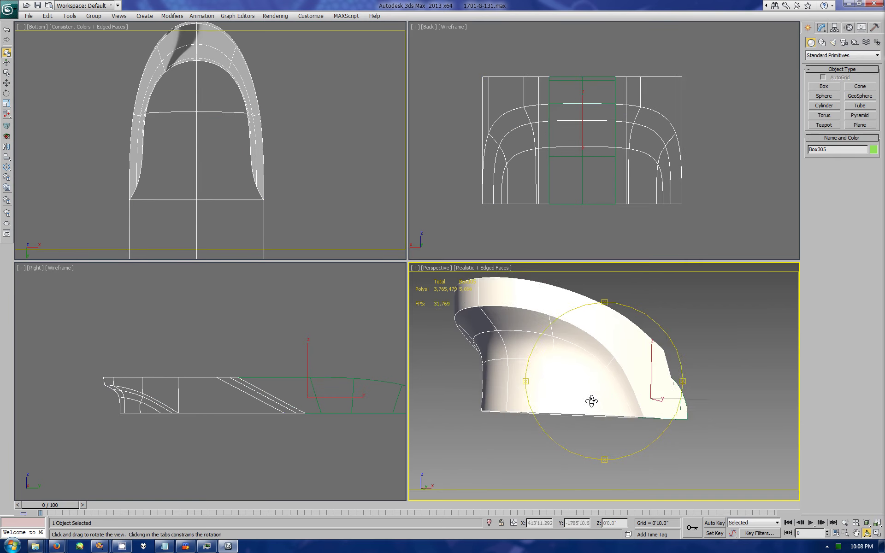
{"action": "mouse_move", "coordinate": [589, 401]}
{"action": "left_mouse_down"}
{"action": "mouse_move", "coordinate": [577, 403]}
{"action": "mouse_move", "coordinate": [608, 401]}
{"action": "left_mouse_up"}
{"action": "left_click", "coordinate": [821, 27]}
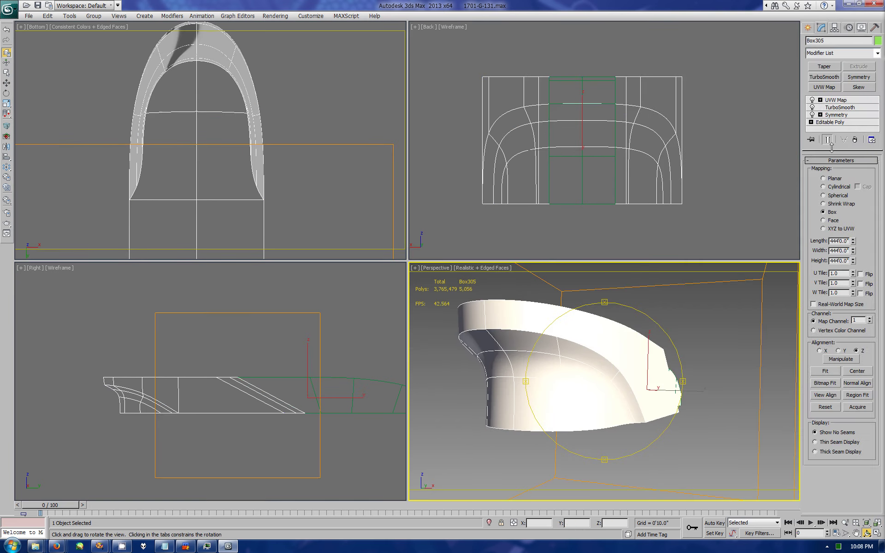
{"action": "left_click", "coordinate": [829, 122]}
{"action": "left_click", "coordinate": [817, 171]}
{"action": "left_click_drag", "start_coordinate": [113, 408], "coordinate": [147, 417]}
Step: Maximize the side view, enable Show End Result, and unhide all hidden objects
{"action": "key", "text": "alt+w"}
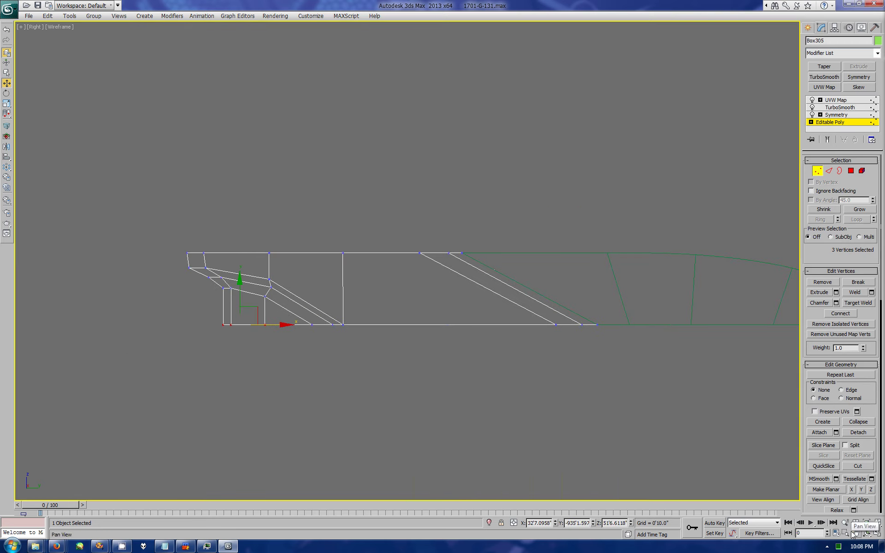
{"action": "scroll", "coordinate": [297, 332], "scroll_direction": "up", "scroll_amount": 3}
{"action": "scroll", "coordinate": [540, 333], "scroll_direction": "down", "scroll_amount": 3}
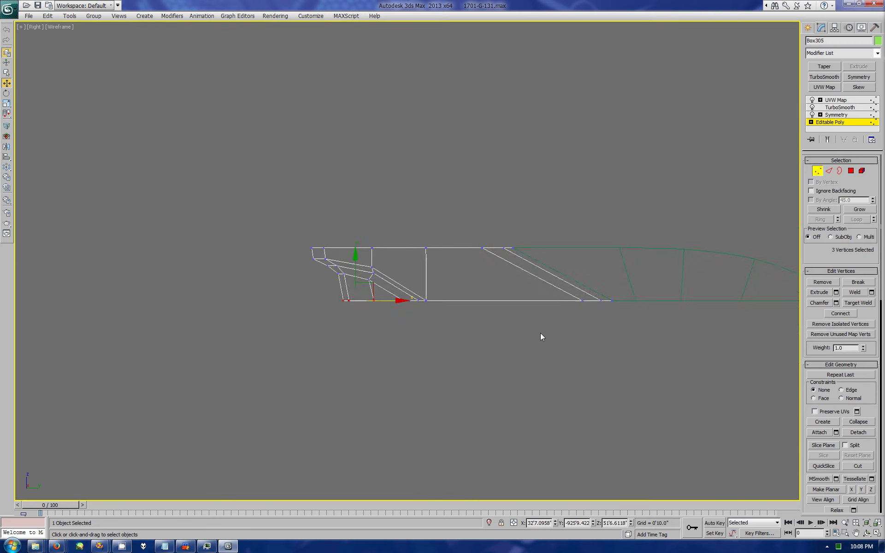
{"action": "scroll", "coordinate": [540, 333], "scroll_direction": "up", "scroll_amount": 3}
{"action": "left_click", "coordinate": [828, 140]}
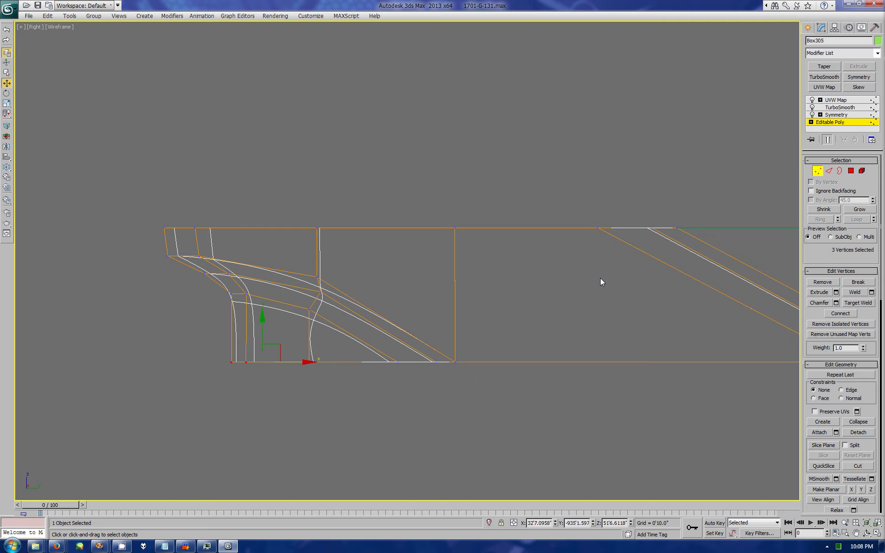
{"action": "left_click", "coordinate": [861, 27]}
{"action": "left_click", "coordinate": [837, 300]}
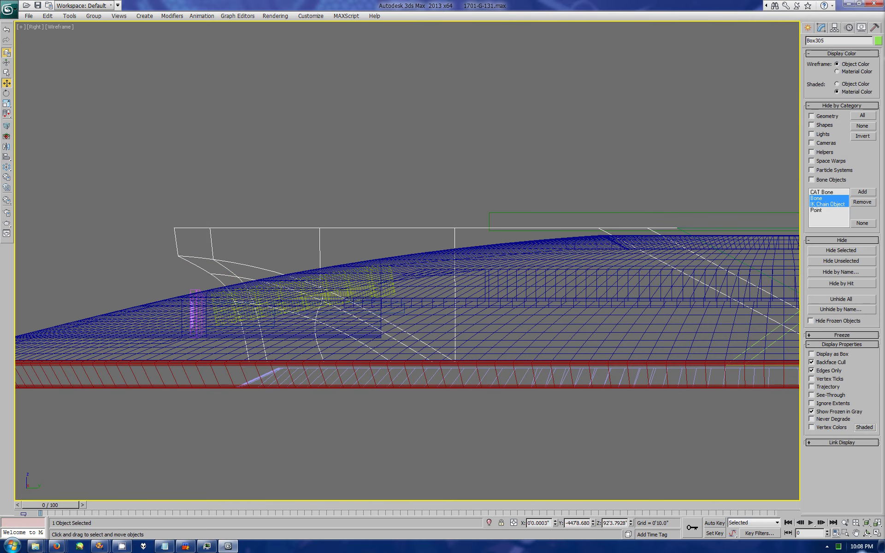
Step: Orbit the perspective view, then maximize and pan the side view to frame the neck
{"action": "left_click", "coordinate": [877, 533]}
{"action": "left_click", "coordinate": [866, 533]}
{"action": "mouse_move", "coordinate": [599, 387]}
{"action": "left_mouse_down"}
{"action": "mouse_move", "coordinate": [617, 389]}
{"action": "mouse_move", "coordinate": [700, 317]}
{"action": "mouse_move", "coordinate": [645, 323]}
{"action": "left_mouse_up"}
{"action": "left_click", "coordinate": [208, 369]}
{"action": "left_click", "coordinate": [878, 533]}
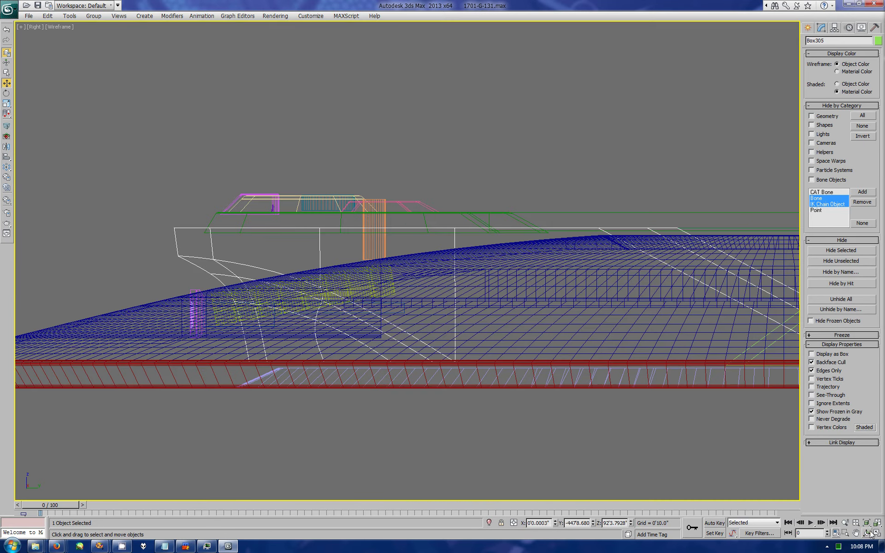
{"action": "left_click_drag", "start_coordinate": [530, 329], "coordinate": [551, 357]}
Step: Box-select the neck's front top vertices, adding more front vertices after a perspective check
{"action": "key", "text": "1"}
{"action": "key", "text": "w"}
{"action": "left_click_drag", "start_coordinate": [225, 219], "coordinate": [334, 275]}
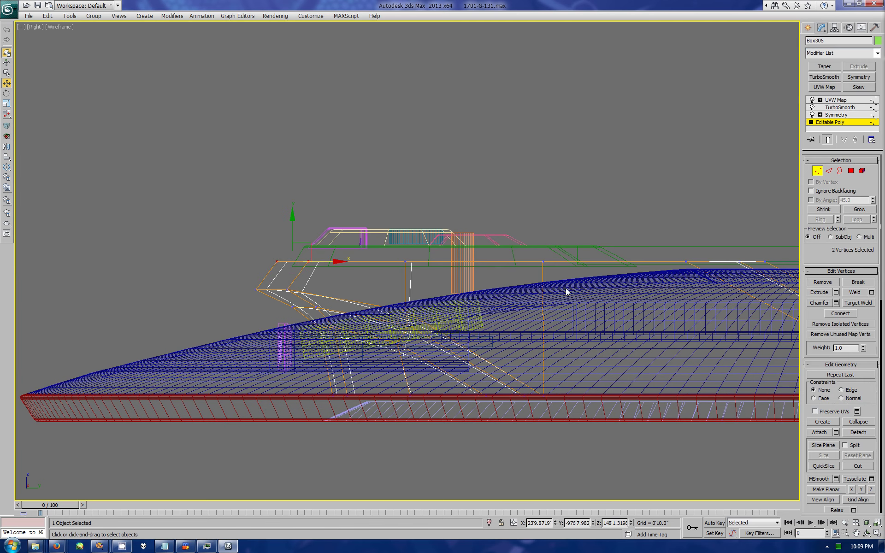
{"action": "key", "text": "alt+w"}
{"action": "mouse_move", "coordinate": [676, 389]}
{"action": "left_mouse_down"}
{"action": "mouse_move", "coordinate": [557, 389]}
{"action": "mouse_move", "coordinate": [442, 277]}
{"action": "left_mouse_up"}
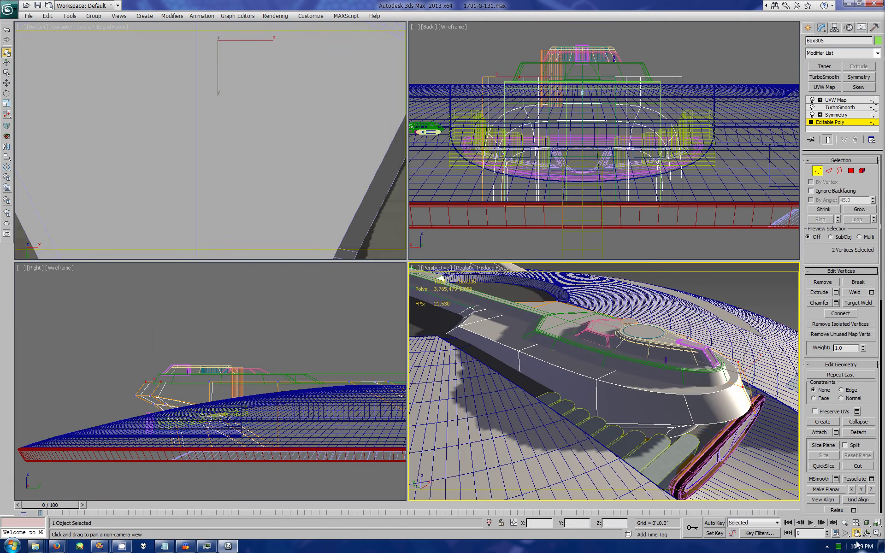
{"action": "left_click", "coordinate": [867, 533]}
{"action": "left_click_drag", "start_coordinate": [544, 401], "coordinate": [604, 391]}
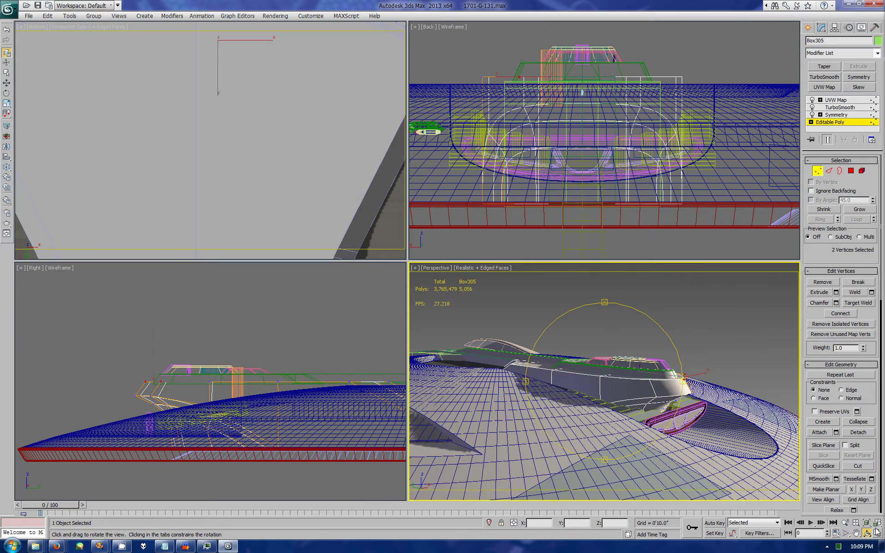
{"action": "key", "text": "alt+w"}
{"action": "left_click_drag", "start_coordinate": [553, 286], "coordinate": [609, 312]}
{"action": "key", "text": "w"}
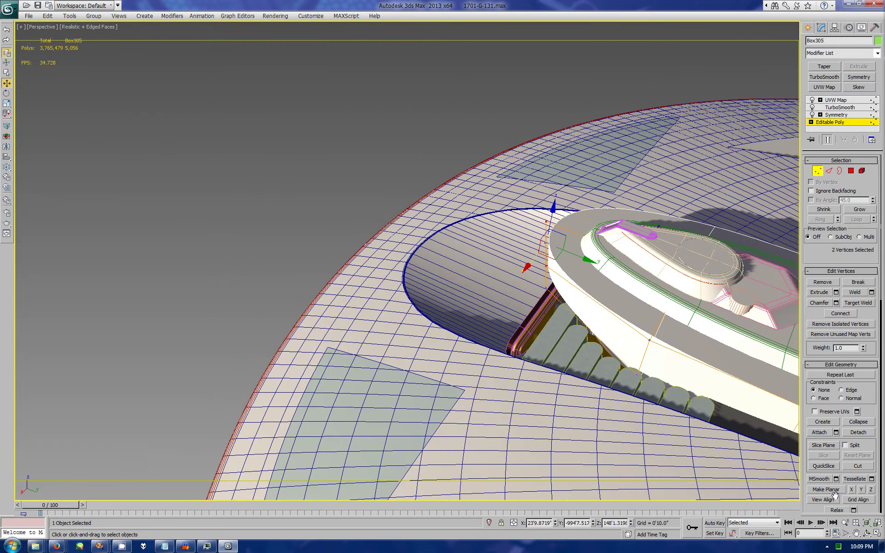
{"action": "key", "text": "alt+w"}
{"action": "mouse_move", "coordinate": [123, 348]}
{"action": "left_mouse_down"}
{"action": "mouse_move", "coordinate": [189, 385]}
{"action": "mouse_move", "coordinate": [316, 392]}
{"action": "left_mouse_up"}
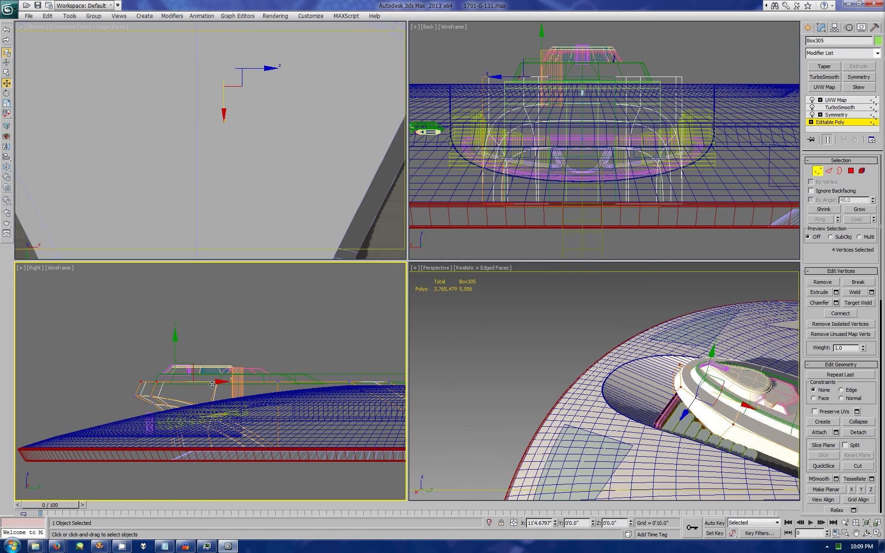
Step: Orbit the perspective view around the saucer at low and high angles
{"action": "left_click", "coordinate": [866, 534]}
{"action": "left_click_drag", "start_coordinate": [645, 392], "coordinate": [646, 332]}
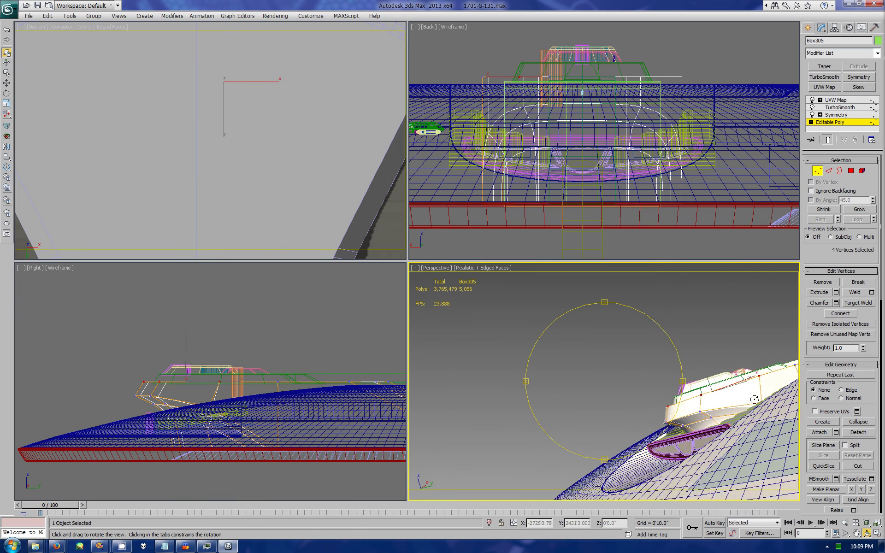
{"action": "left_click", "coordinate": [876, 534]}
{"action": "left_click_drag", "start_coordinate": [443, 258], "coordinate": [460, 368]}
{"action": "middle_click_drag", "start_coordinate": [460, 368], "coordinate": [477, 285]}
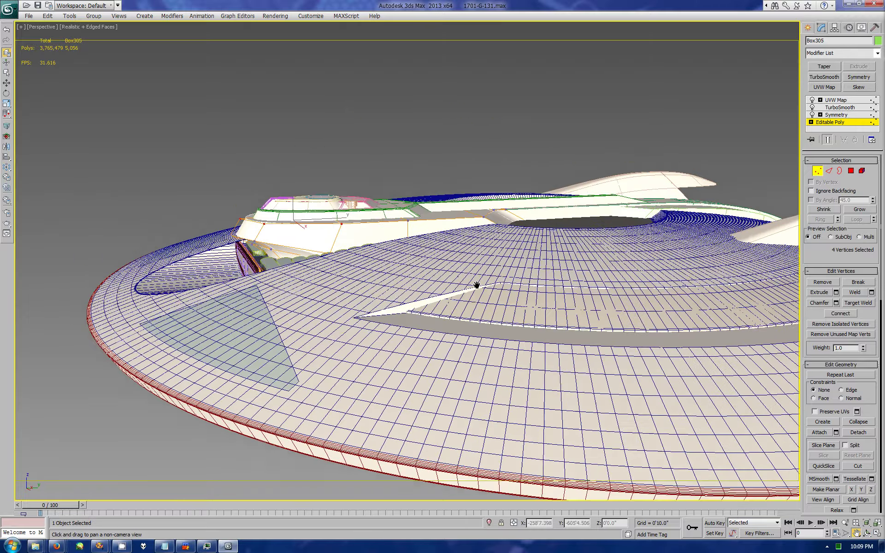
{"action": "key", "text": "shift+z"}
{"action": "key", "text": "shift+z"}
Step: Turn off Edged Faces in the perspective view and inspect the shaded saucer from the side
{"action": "left_click", "coordinate": [90, 27]}
{"action": "left_click", "coordinate": [108, 70]}
{"action": "left_click", "coordinate": [866, 534]}
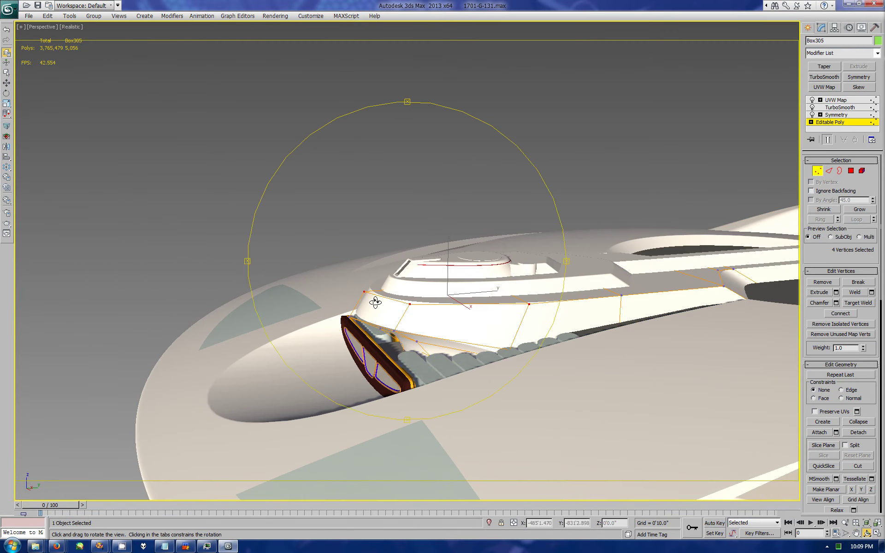
{"action": "left_click_drag", "start_coordinate": [376, 303], "coordinate": [313, 342]}
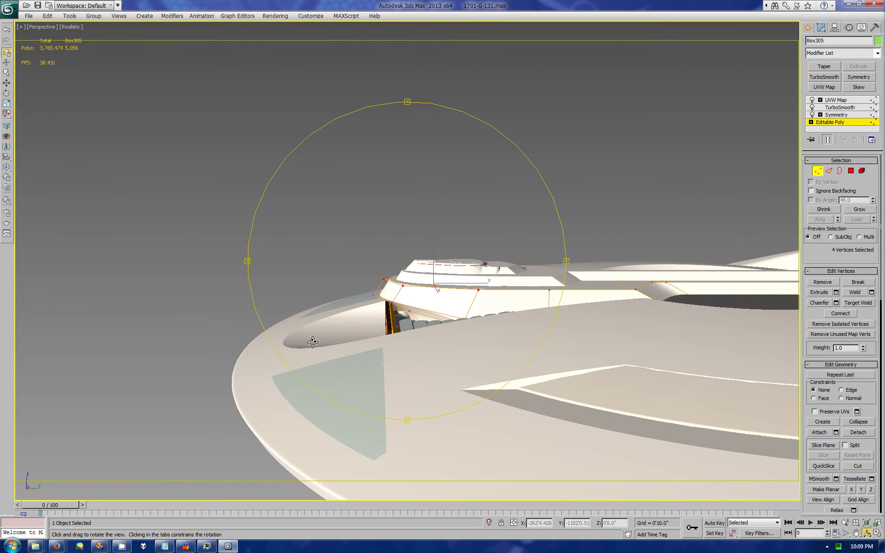
{"action": "mouse_move", "coordinate": [356, 379]}
{"action": "left_mouse_down"}
{"action": "mouse_move", "coordinate": [483, 242]}
{"action": "mouse_move", "coordinate": [409, 345]}
{"action": "mouse_move", "coordinate": [405, 318]}
{"action": "left_mouse_up"}
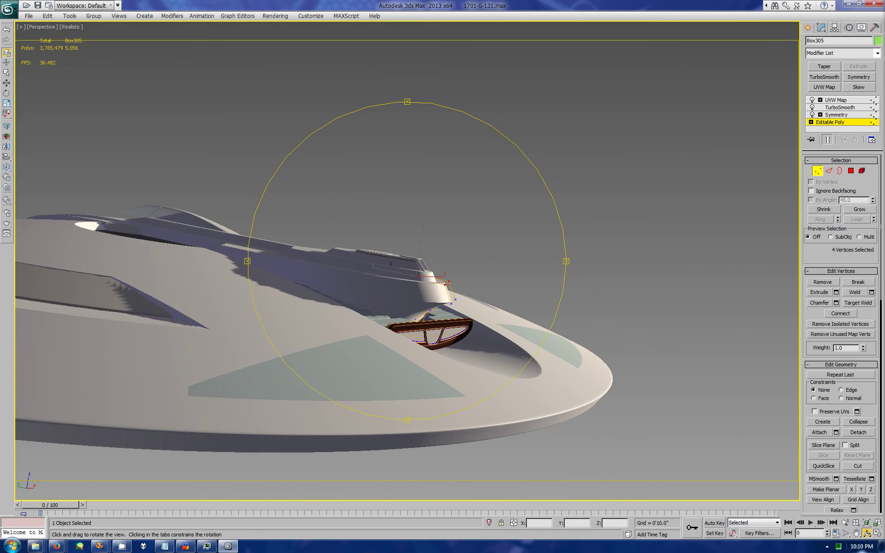
{"action": "left_click", "coordinate": [878, 534]}
{"action": "left_click", "coordinate": [877, 534]}
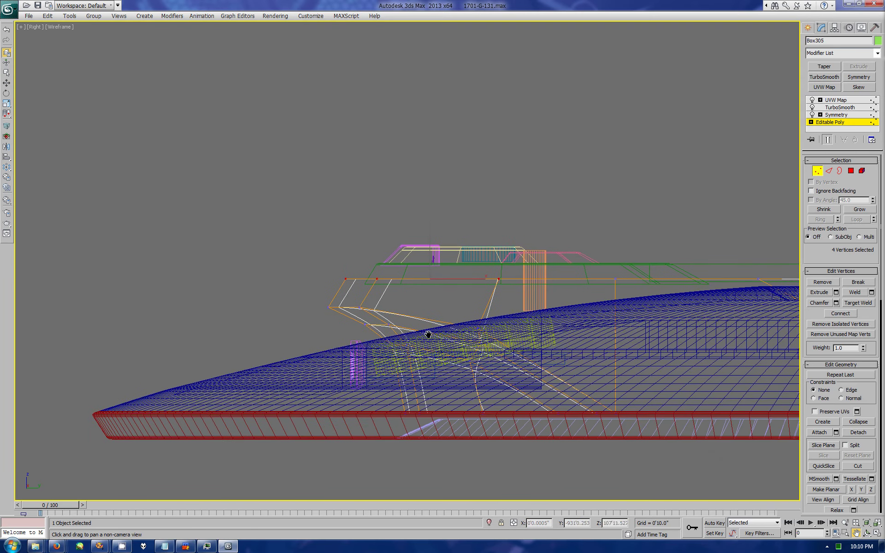
Step: In the Right view, slide the two front top neck vertices back along X
{"action": "scroll", "coordinate": [425, 332], "scroll_direction": "up", "scroll_amount": 4}
{"action": "right_click", "coordinate": [312, 303]}
{"action": "left_click_drag", "start_coordinate": [242, 286], "coordinate": [321, 303]}
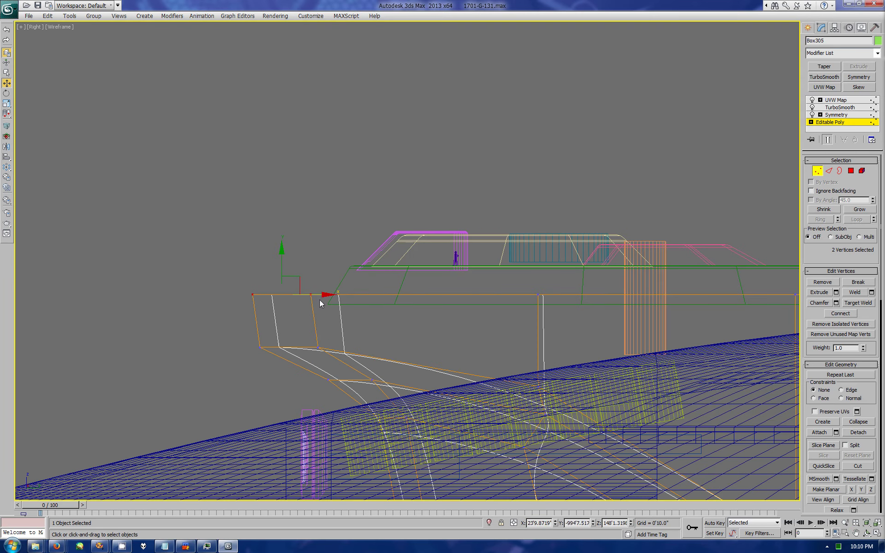
{"action": "left_click_drag", "start_coordinate": [448, 294], "coordinate": [480, 300]}
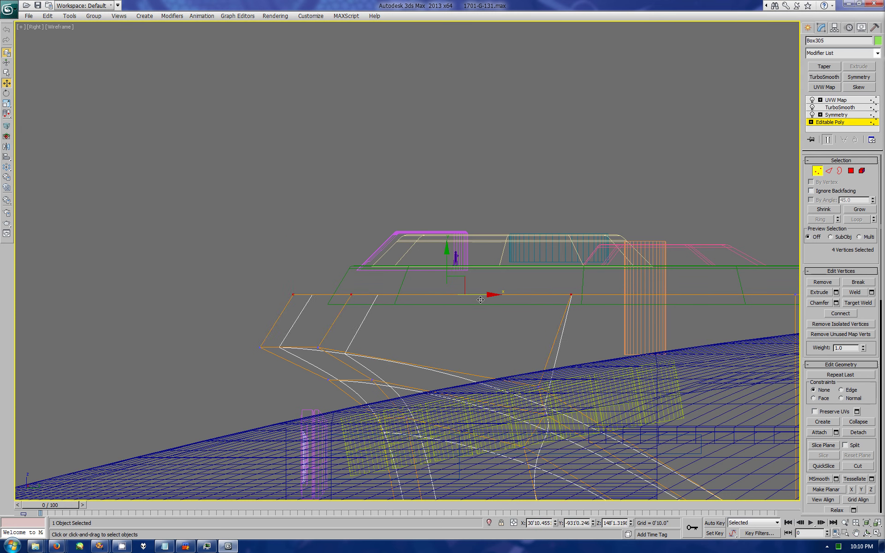
{"action": "left_click", "coordinate": [808, 29]}
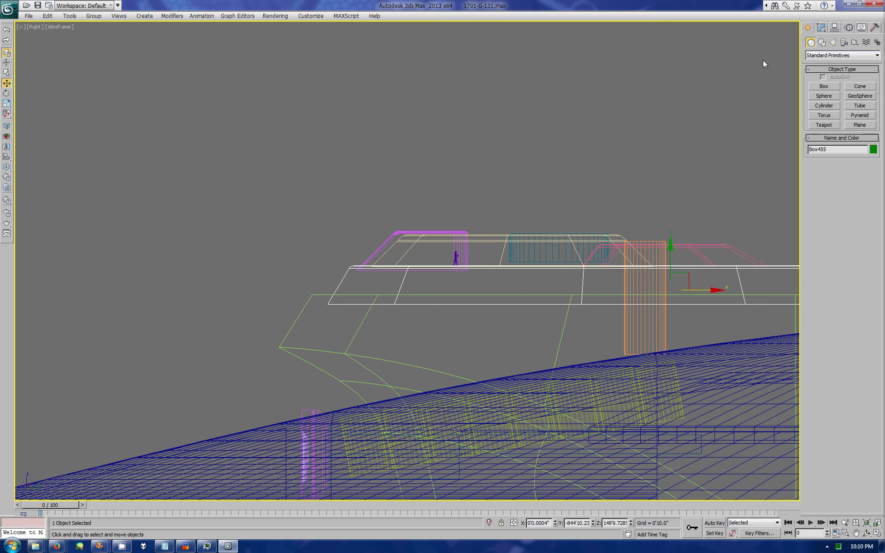
Step: Draw a guide box in front of the neck and slant its top corners against the neck's front edge
{"action": "left_click", "coordinate": [823, 86]}
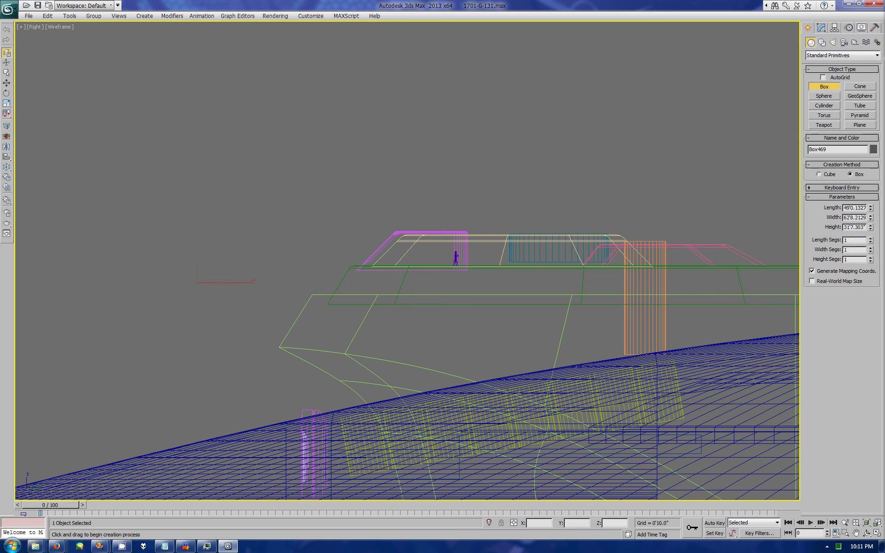
{"action": "left_click_drag", "start_coordinate": [116, 219], "coordinate": [280, 348]}
{"action": "left_click", "coordinate": [6, 82]}
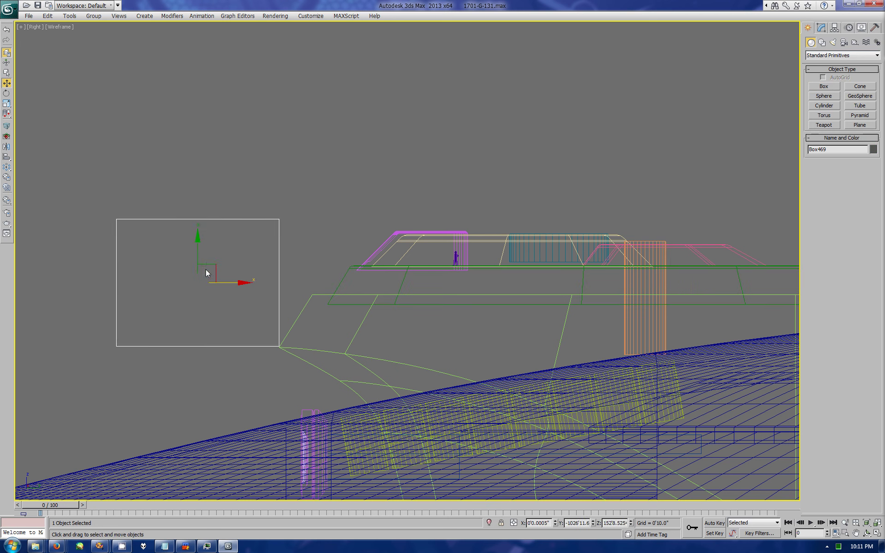
{"action": "left_click_drag", "start_coordinate": [214, 264], "coordinate": [261, 225]}
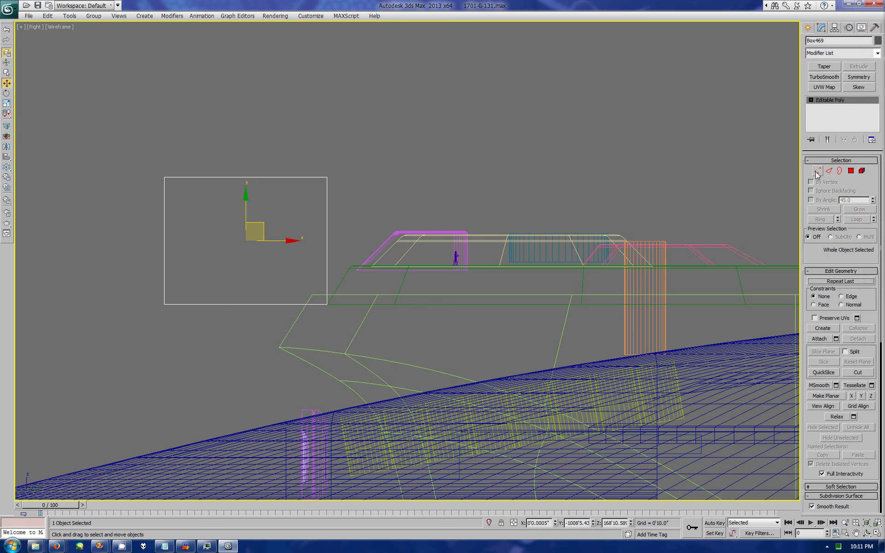
{"action": "mouse_move", "coordinate": [318, 168]}
{"action": "left_mouse_down"}
{"action": "mouse_move", "coordinate": [357, 178]}
{"action": "mouse_move", "coordinate": [435, 157]}
{"action": "left_mouse_up"}
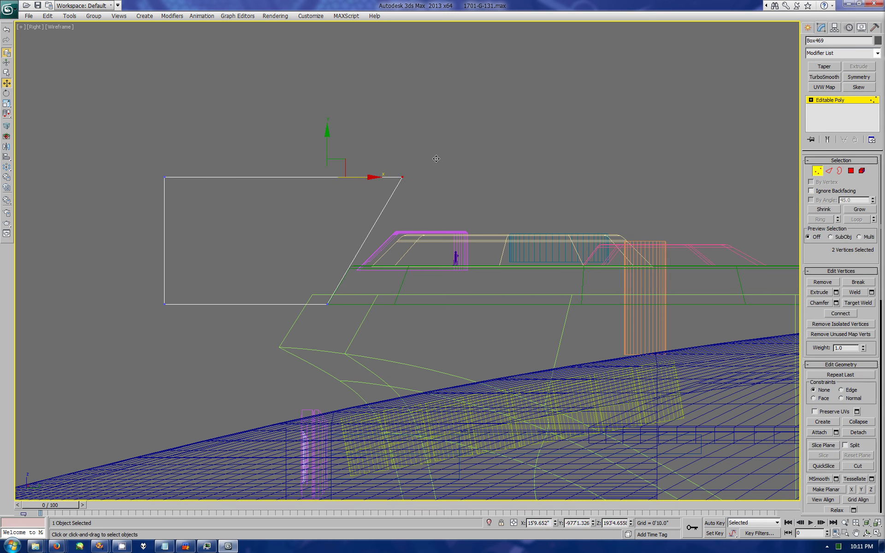
{"action": "left_click_drag", "start_coordinate": [378, 177], "coordinate": [316, 245]}
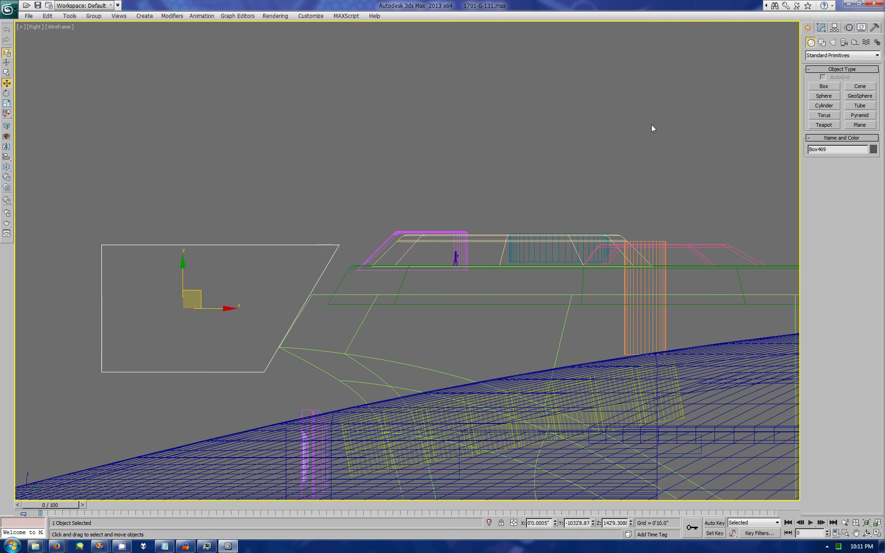
Step: Colour the guide box yellow, then nudge the neck's front vertices along X to match it
{"action": "left_click", "coordinate": [873, 149]}
{"action": "left_click", "coordinate": [391, 235]}
{"action": "left_click", "coordinate": [489, 323]}
{"action": "left_click", "coordinate": [554, 295]}
{"action": "left_click", "coordinate": [821, 27]}
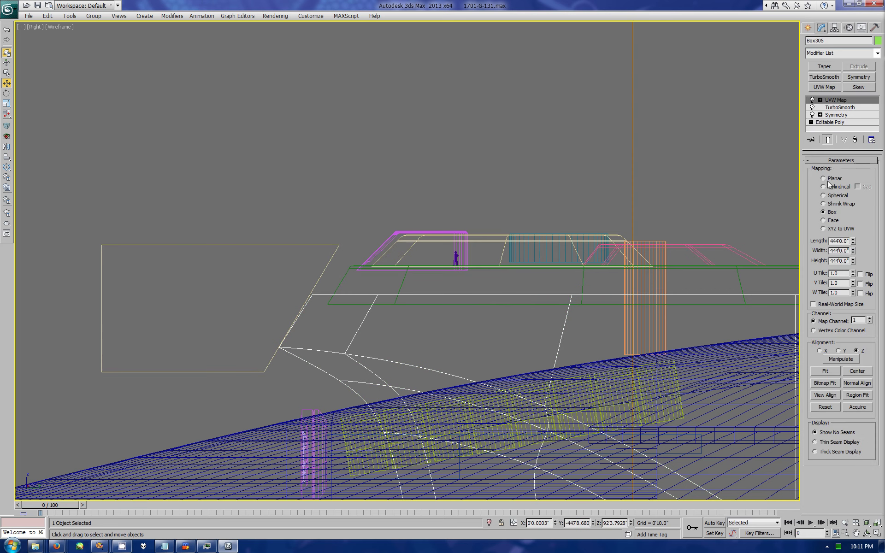
{"action": "key", "text": "1"}
{"action": "left_click_drag", "start_coordinate": [417, 297], "coordinate": [473, 295]}
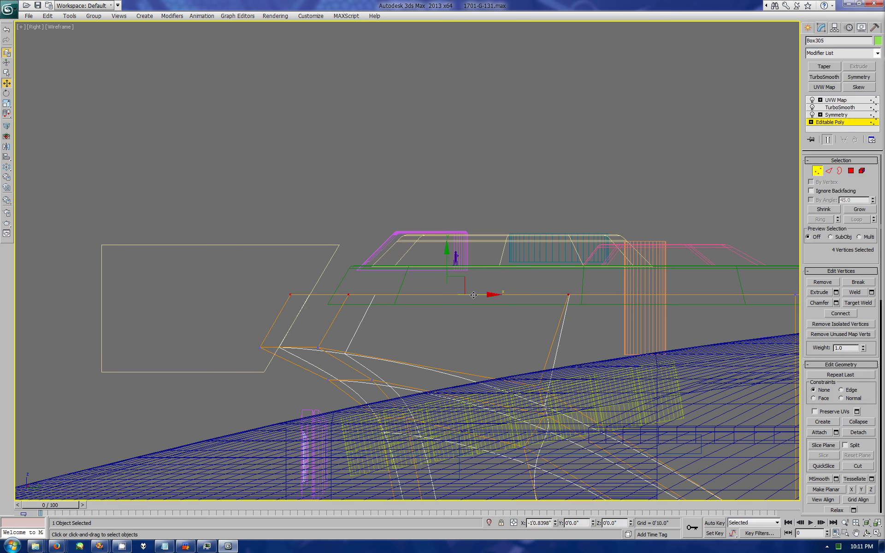
Step: Delete the yellow guide box and reselect the hull
{"action": "left_click", "coordinate": [808, 28]}
{"action": "left_click", "coordinate": [338, 247]}
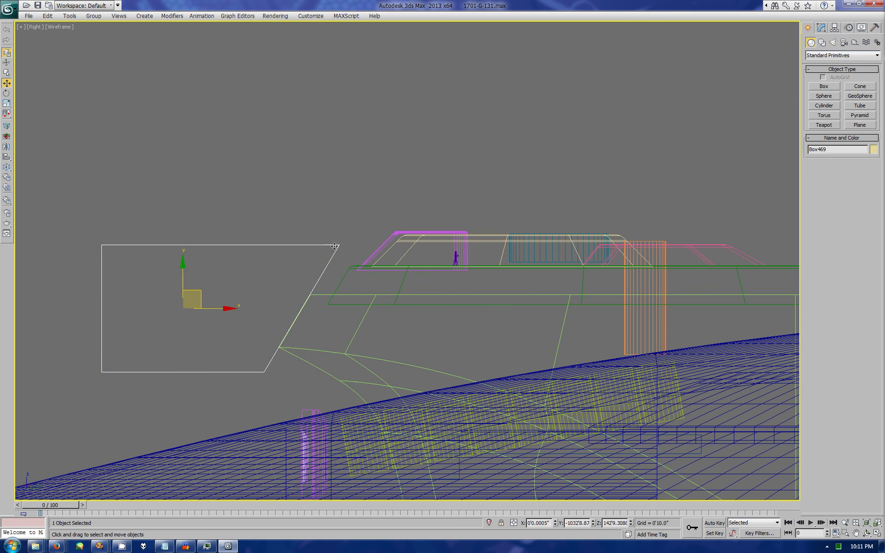
{"action": "key", "text": "Delete"}
{"action": "left_click", "coordinate": [346, 353]}
Step: Select two groups of vertices on the hull's Editable Poly base mesh
{"action": "scroll", "coordinate": [348, 355], "scroll_direction": "down", "scroll_amount": 3}
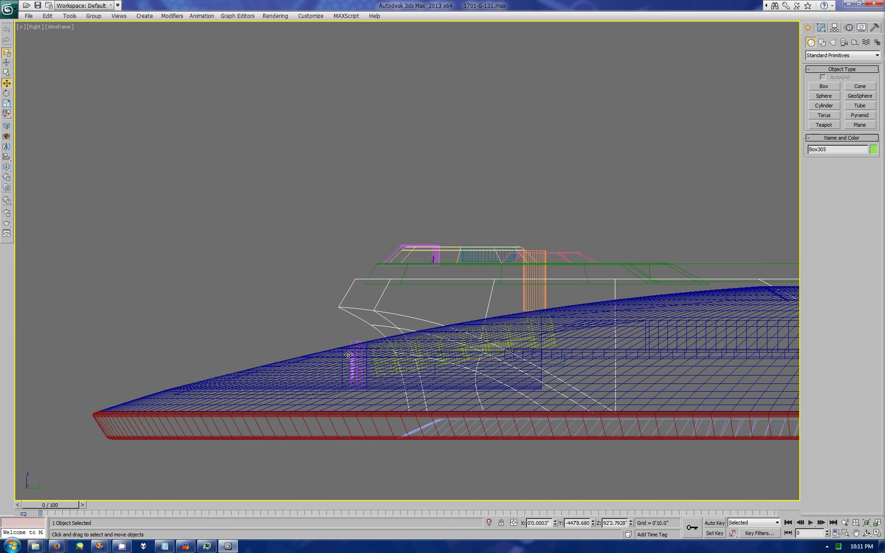
{"action": "left_click", "coordinate": [821, 27]}
{"action": "left_click", "coordinate": [830, 121]}
{"action": "key", "text": "1"}
{"action": "left_click_drag", "start_coordinate": [466, 405], "coordinate": [508, 417]}
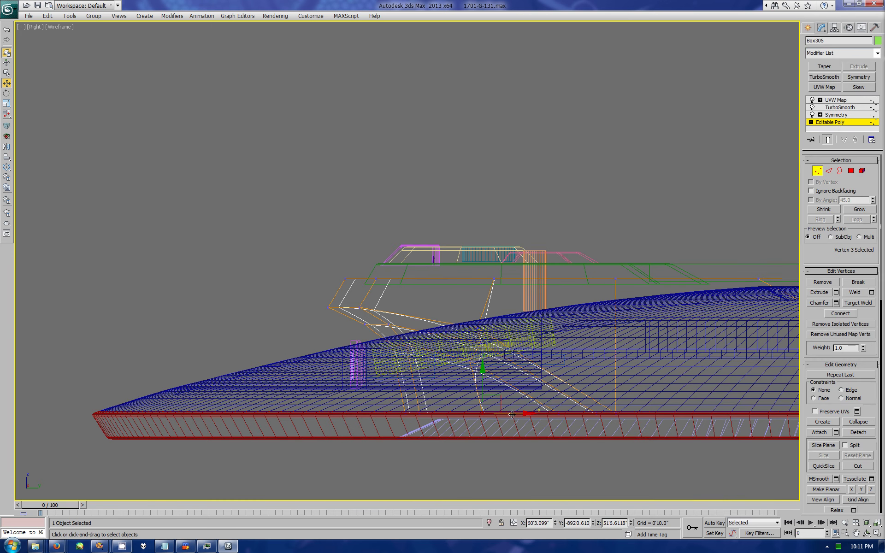
{"action": "left_click_drag", "start_coordinate": [467, 351], "coordinate": [491, 361]}
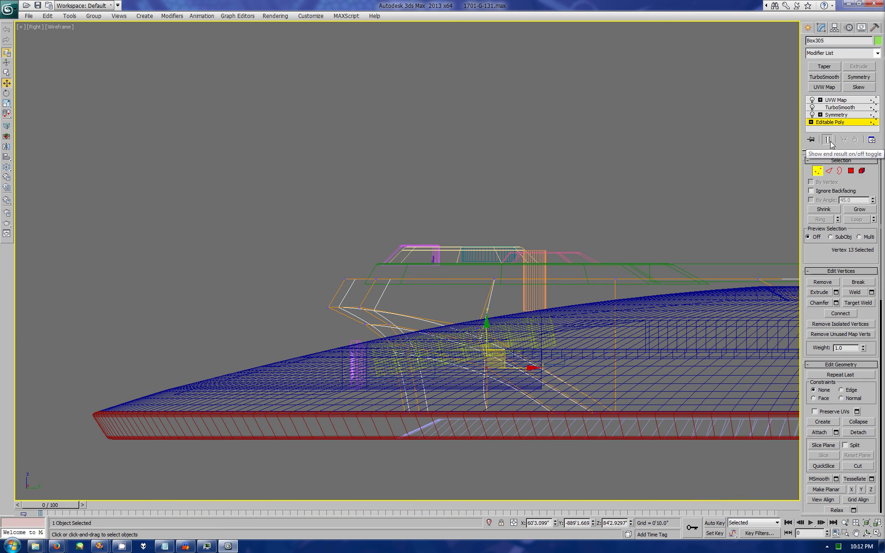
Step: Hide the symmetry end result, open the Display panel, and restore the four-viewport layout
{"action": "left_click", "coordinate": [828, 140]}
{"action": "left_click", "coordinate": [808, 29]}
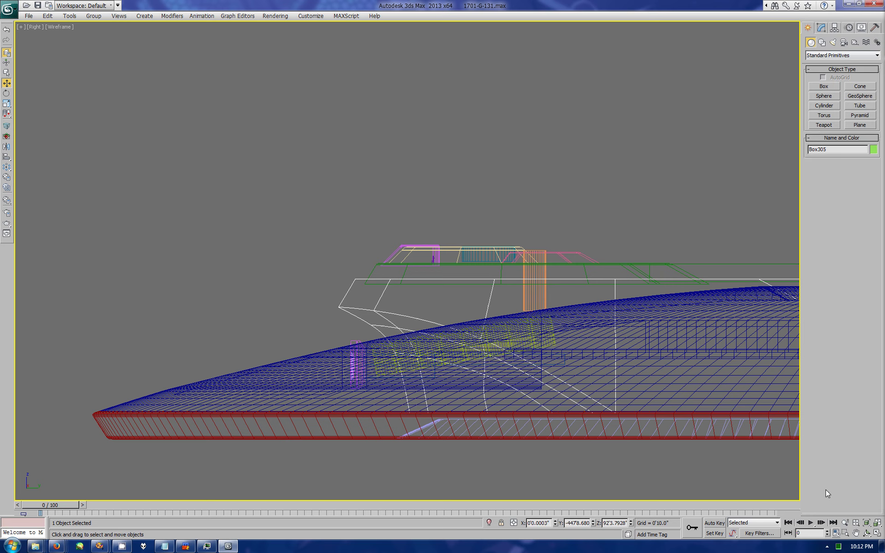
{"action": "key", "text": "alt+w"}
{"action": "key", "text": "ctrl+r"}
{"action": "left_click", "coordinate": [862, 28]}
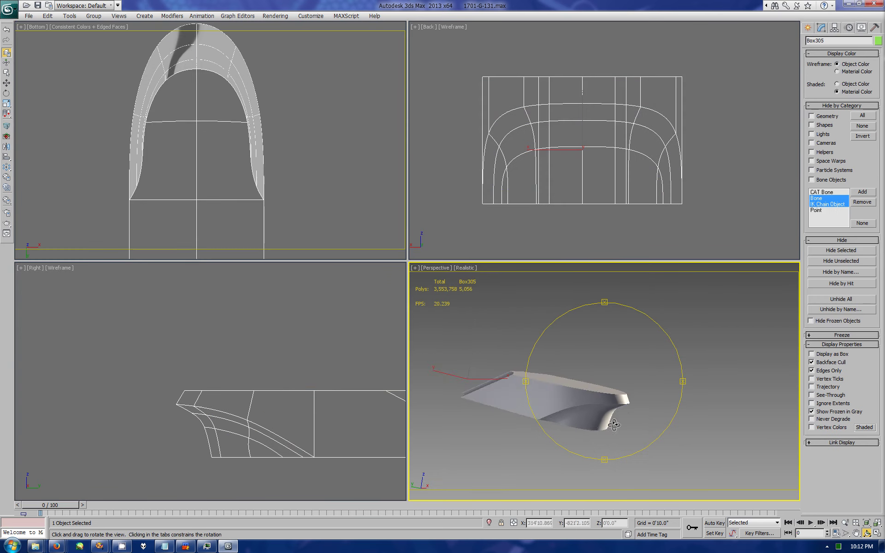
Step: Maximize and orbit the Perspective view, unhide the saucer and neck parts, and show wireframe
{"action": "left_click_drag", "start_coordinate": [756, 482], "coordinate": [766, 470]}
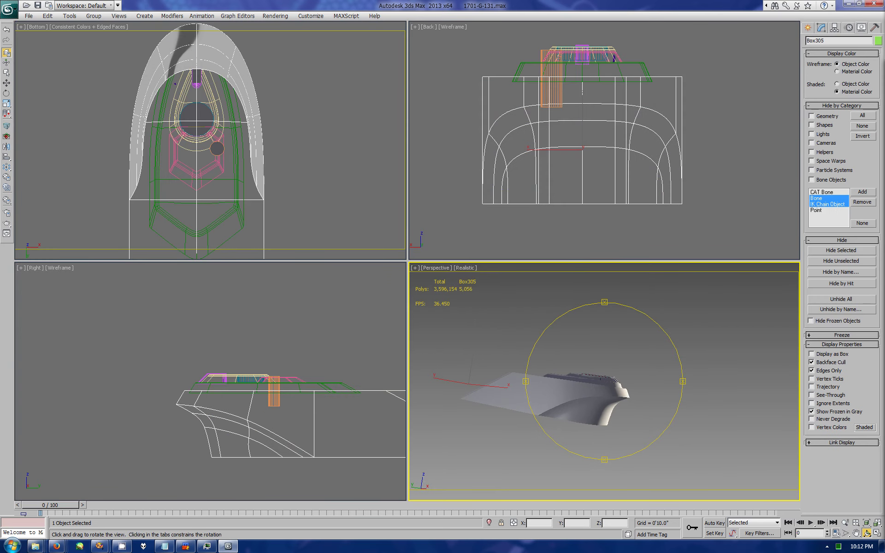
{"action": "key", "text": "alt+w"}
{"action": "mouse_move", "coordinate": [442, 295]}
{"action": "left_mouse_down"}
{"action": "mouse_move", "coordinate": [425, 310]}
{"action": "mouse_move", "coordinate": [438, 286]}
{"action": "mouse_move", "coordinate": [468, 266]}
{"action": "mouse_move", "coordinate": [419, 279]}
{"action": "mouse_move", "coordinate": [431, 268]}
{"action": "mouse_move", "coordinate": [446, 275]}
{"action": "mouse_move", "coordinate": [405, 361]}
{"action": "mouse_move", "coordinate": [446, 310]}
{"action": "mouse_move", "coordinate": [415, 375]}
{"action": "mouse_move", "coordinate": [422, 354]}
{"action": "mouse_move", "coordinate": [418, 268]}
{"action": "left_mouse_up"}
{"action": "left_click", "coordinate": [846, 299]}
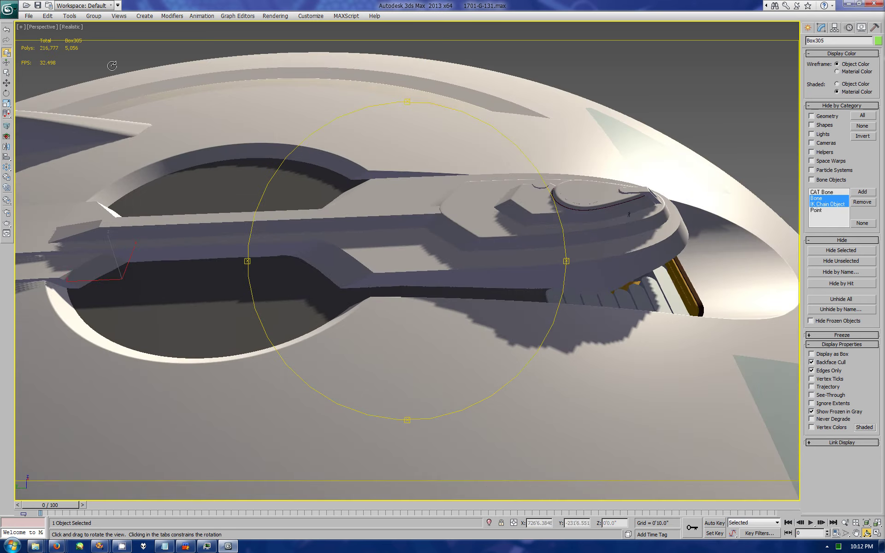
{"action": "left_click", "coordinate": [74, 27]}
{"action": "left_click", "coordinate": [217, 91]}
{"action": "mouse_move", "coordinate": [454, 210]}
{"action": "left_mouse_down"}
{"action": "mouse_move", "coordinate": [509, 301]}
{"action": "mouse_move", "coordinate": [315, 212]}
{"action": "mouse_move", "coordinate": [477, 213]}
{"action": "mouse_move", "coordinate": [432, 185]}
{"action": "left_mouse_up"}
Step: Return to realistic shading and view the saucer's central section from above
{"action": "left_click", "coordinate": [80, 30]}
{"action": "left_click", "coordinate": [92, 35]}
{"action": "mouse_move", "coordinate": [402, 291]}
{"action": "left_mouse_down"}
{"action": "mouse_move", "coordinate": [401, 308]}
{"action": "mouse_move", "coordinate": [397, 281]}
{"action": "left_mouse_up"}
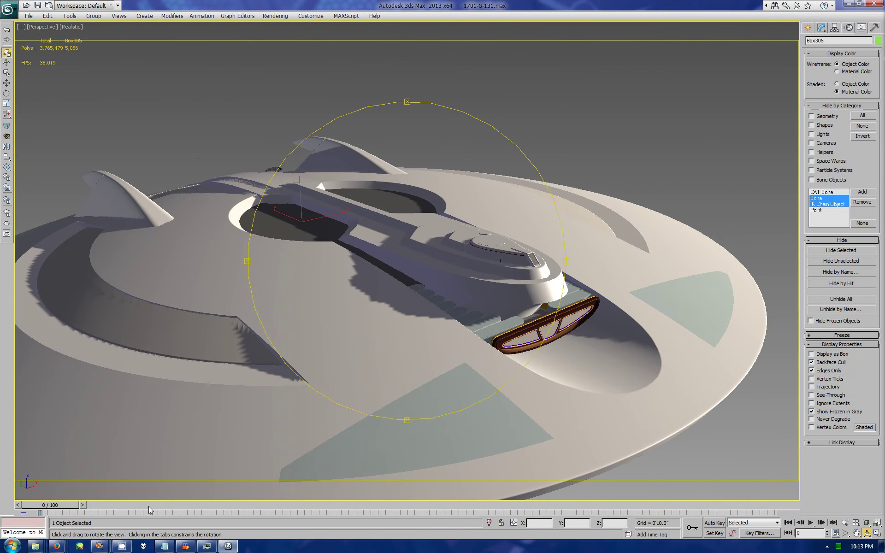
{"action": "left_click_drag", "start_coordinate": [303, 246], "coordinate": [345, 280]}
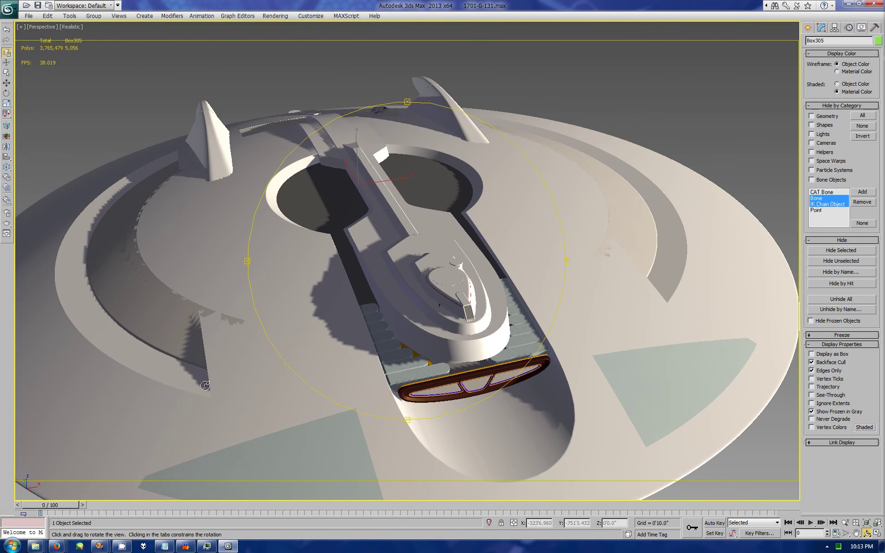
{"action": "mouse_move", "coordinate": [396, 348]}
{"action": "left_mouse_down"}
{"action": "mouse_move", "coordinate": [415, 224]}
{"action": "mouse_move", "coordinate": [431, 234]}
{"action": "mouse_move", "coordinate": [433, 290]}
{"action": "left_mouse_up"}
Step: Move the seven bridge objects slightly up and to the left on the hull
{"action": "key", "text": "w"}
{"action": "left_click", "coordinate": [478, 275]}
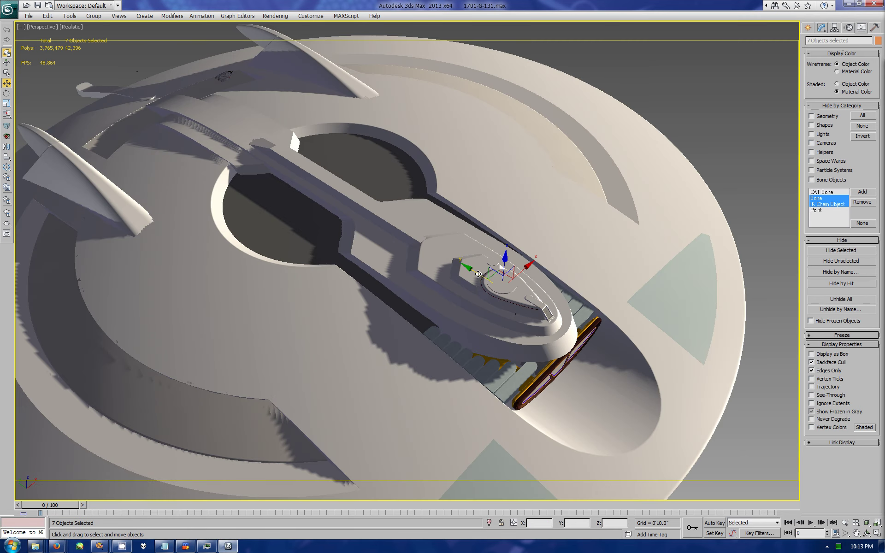
{"action": "left_click_drag", "start_coordinate": [479, 275], "coordinate": [472, 269]}
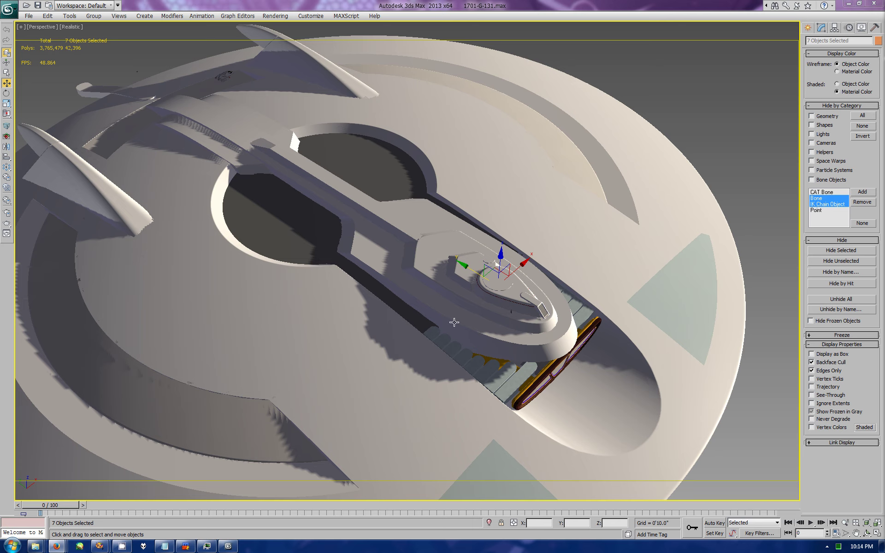
{"action": "left_click", "coordinate": [866, 533]}
{"action": "mouse_move", "coordinate": [571, 207]}
{"action": "left_mouse_down"}
{"action": "mouse_move", "coordinate": [574, 286]}
{"action": "mouse_move", "coordinate": [335, 290]}
{"action": "mouse_move", "coordinate": [435, 295]}
{"action": "mouse_move", "coordinate": [431, 308]}
{"action": "mouse_move", "coordinate": [396, 192]}
{"action": "left_mouse_up"}
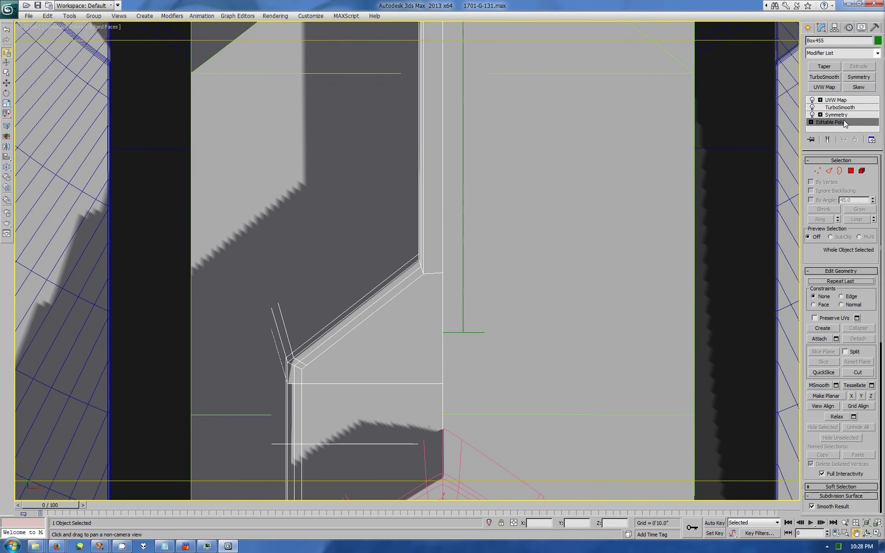
Step: Cut a vertical edge from the neck's inner corner vertex 54 down to the lower cross edge
{"action": "left_click", "coordinate": [443, 273]}
{"action": "scroll", "coordinate": [443, 273], "scroll_direction": "up", "scroll_amount": 2}
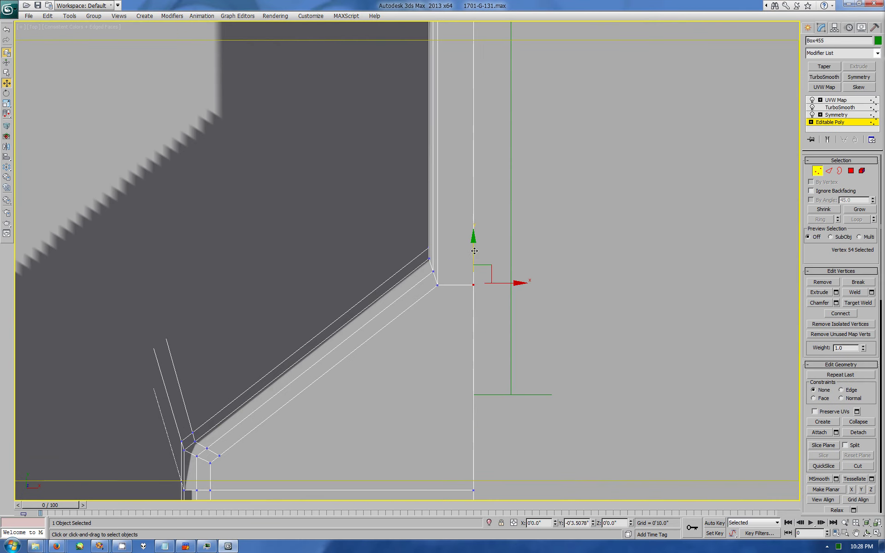
{"action": "scroll", "coordinate": [474, 251], "scroll_direction": "down", "scroll_amount": 3}
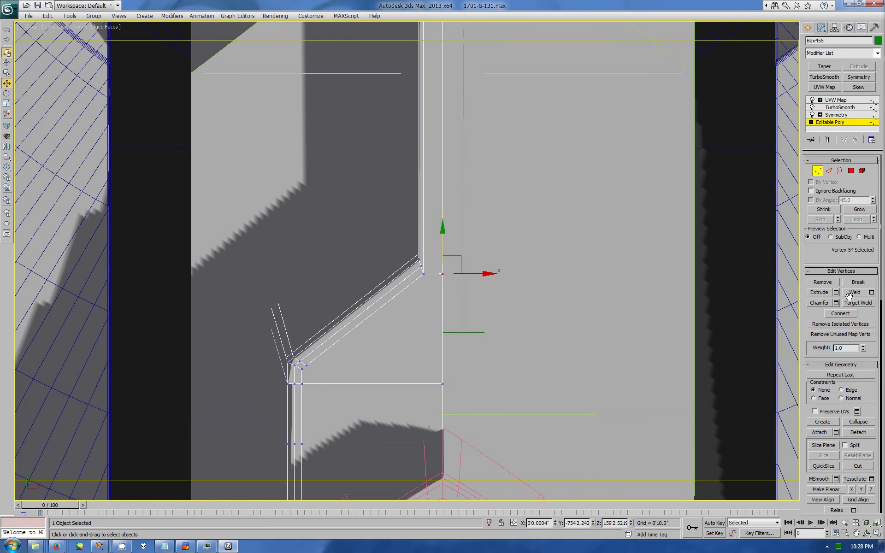
{"action": "key", "text": "alt+c"}
{"action": "left_click", "coordinate": [423, 274]}
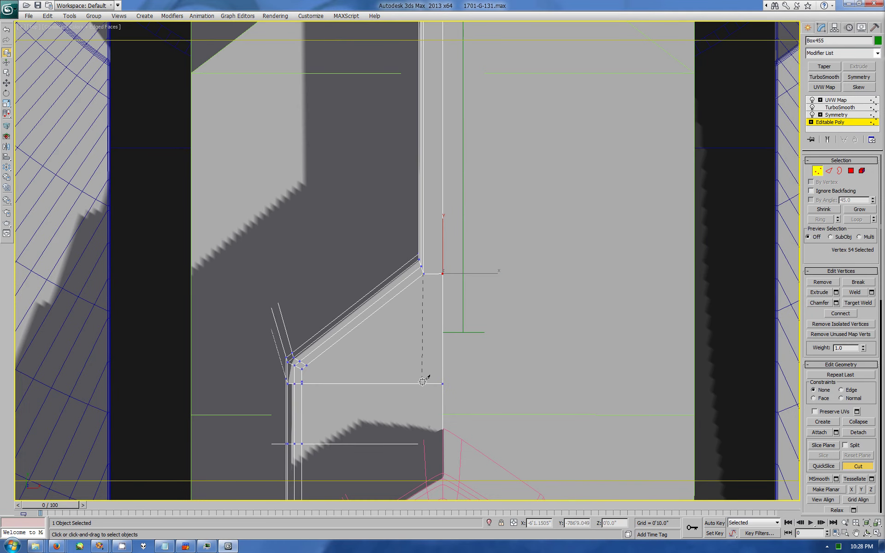
{"action": "left_click", "coordinate": [423, 384]}
Step: Select the cut's new end vertex, then exit to object level in the four-view layout
{"action": "key", "text": "w"}
{"action": "left_click", "coordinate": [424, 384]}
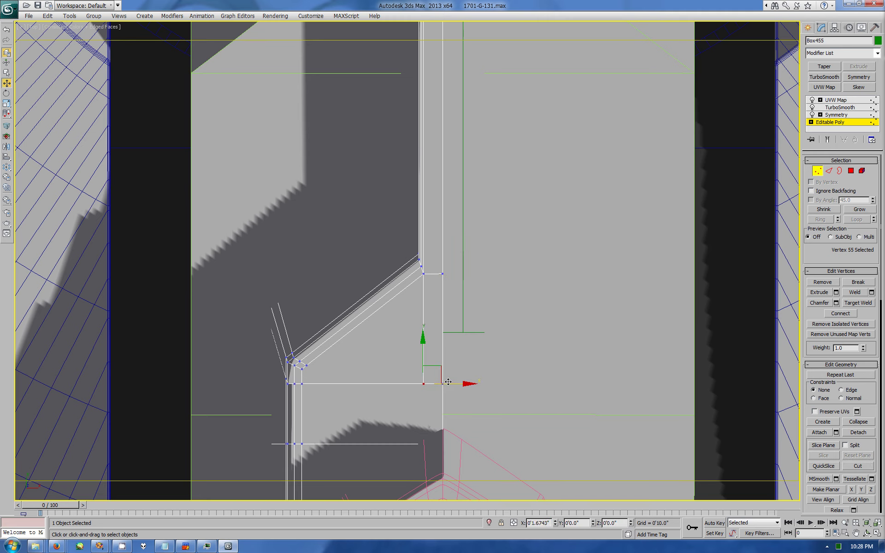
{"action": "left_click", "coordinate": [810, 28]}
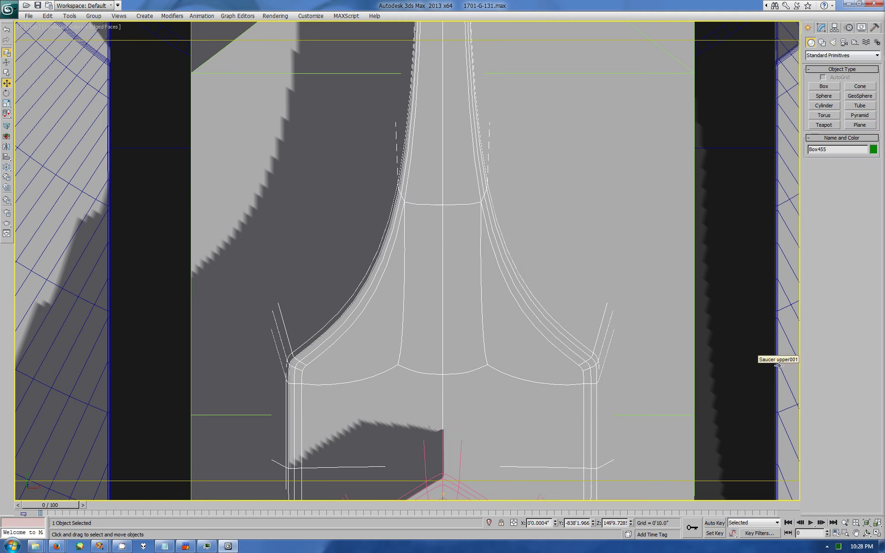
{"action": "key", "text": "alt+w"}
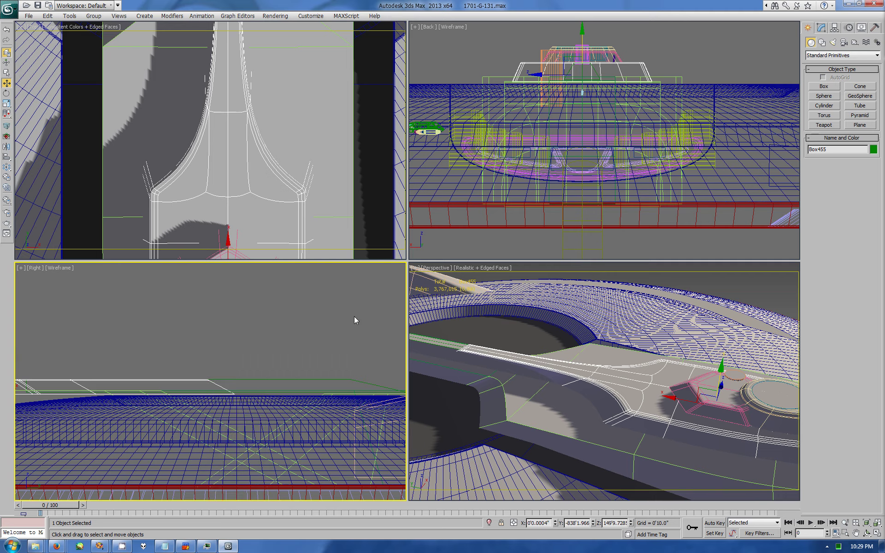
Step: Connect the six horizontal deck edges in Right view with 1 segment and Slide -207
{"action": "left_click", "coordinate": [878, 525]}
{"action": "left_click", "coordinate": [821, 27]}
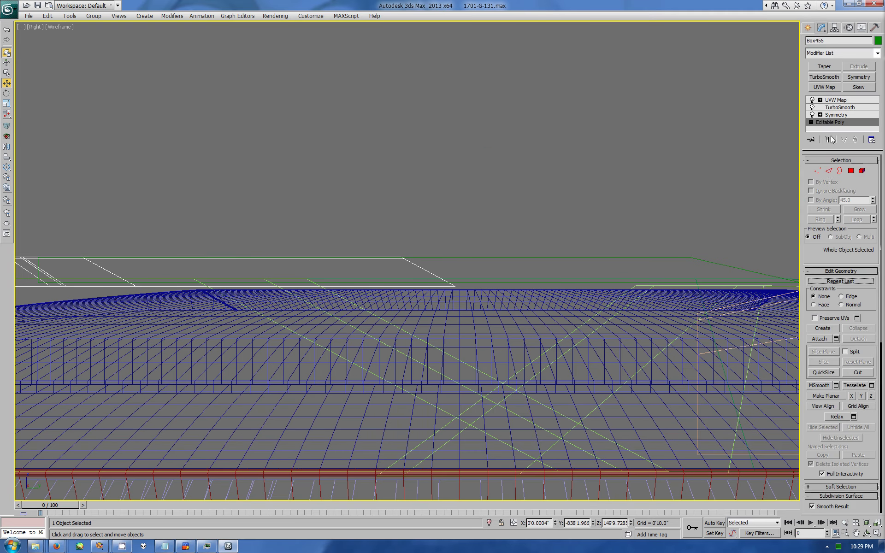
{"action": "key", "text": "2"}
{"action": "left_click_drag", "start_coordinate": [259, 197], "coordinate": [258, 330]}
{"action": "left_click", "coordinate": [855, 533]}
{"action": "left_click_drag", "start_coordinate": [434, 322], "coordinate": [698, 291]}
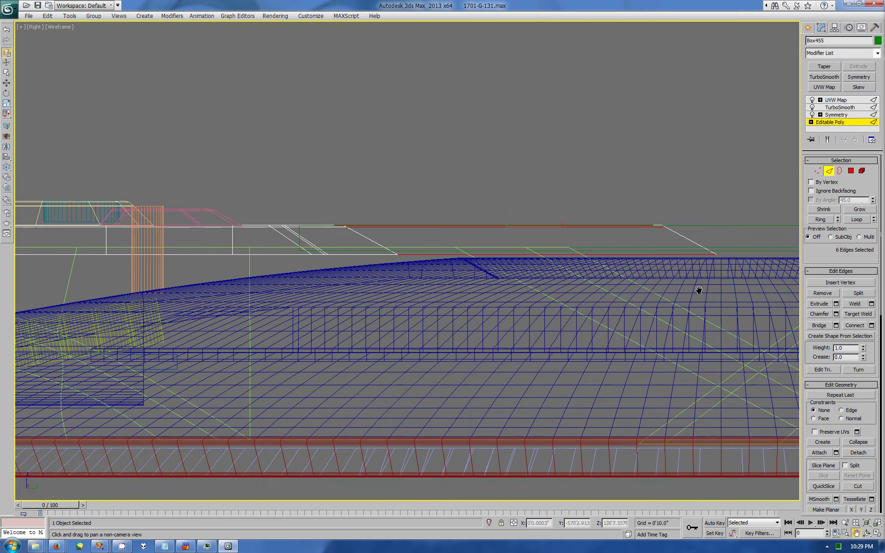
{"action": "left_click", "coordinate": [872, 326]}
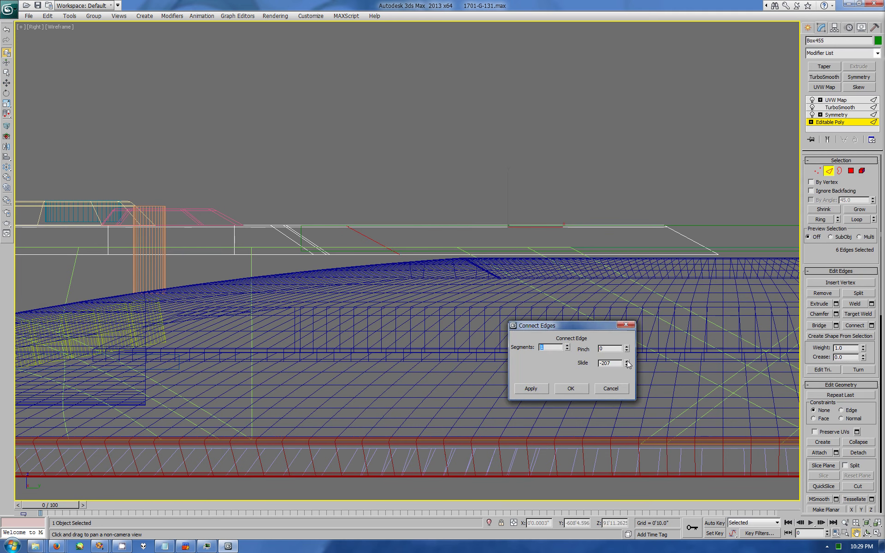
{"action": "left_click", "coordinate": [571, 388]}
Step: Inspect the new edge loop in Perspective, hide the end result, and select a front-deck polygon
{"action": "left_click", "coordinate": [867, 533]}
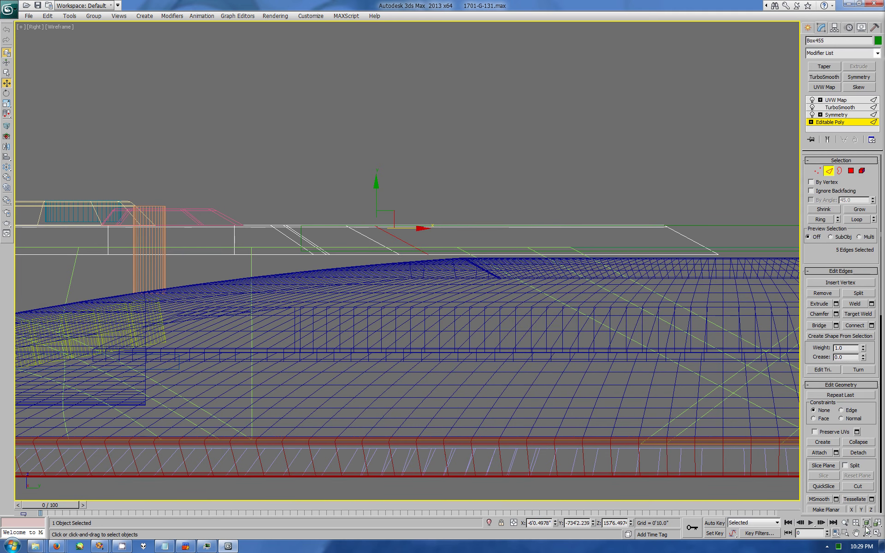
{"action": "key", "text": "alt+w"}
{"action": "mouse_move", "coordinate": [698, 479]}
{"action": "left_mouse_down"}
{"action": "mouse_move", "coordinate": [601, 416]}
{"action": "mouse_move", "coordinate": [578, 367]}
{"action": "mouse_move", "coordinate": [595, 392]}
{"action": "left_mouse_up"}
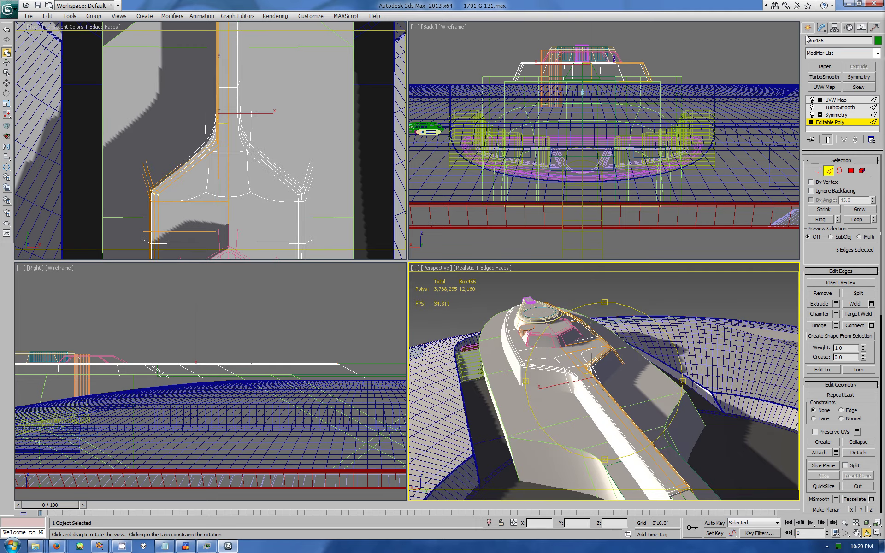
{"action": "left_click", "coordinate": [828, 139]}
{"action": "left_click", "coordinate": [851, 171]}
{"action": "key", "text": "w"}
{"action": "left_click", "coordinate": [336, 373]}
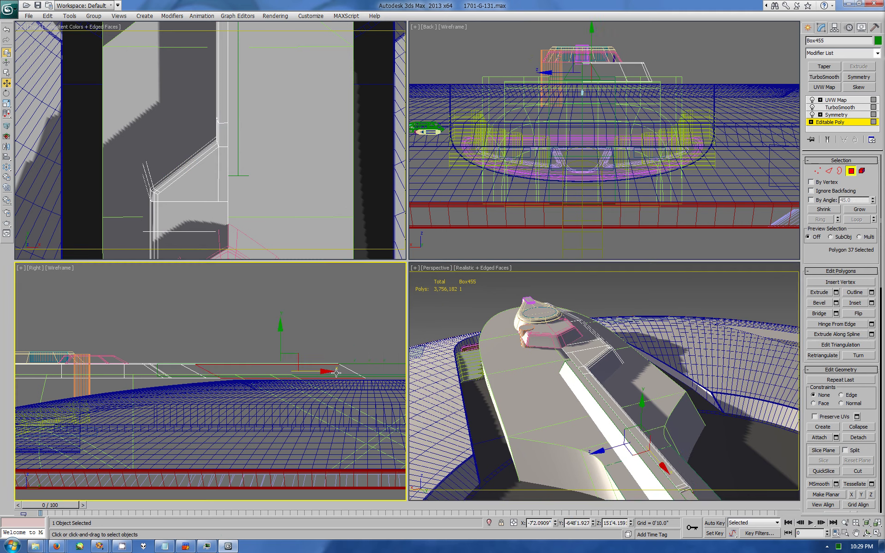
Step: Select the new loop's deck vertices in Back view and nudge them slightly along X
{"action": "left_click", "coordinate": [819, 172]}
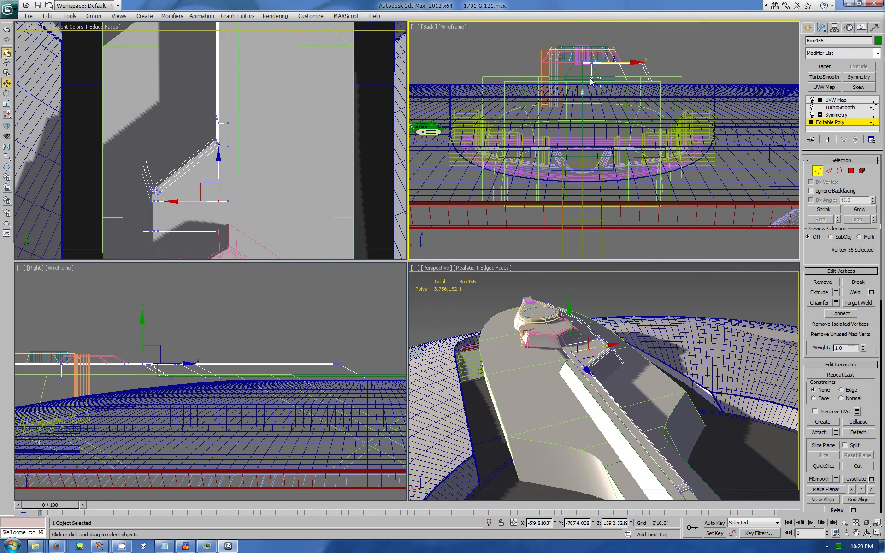
{"action": "scroll", "coordinate": [611, 171], "scroll_direction": "up", "scroll_amount": 8}
{"action": "middle_click_drag", "start_coordinate": [611, 171], "coordinate": [619, 174]}
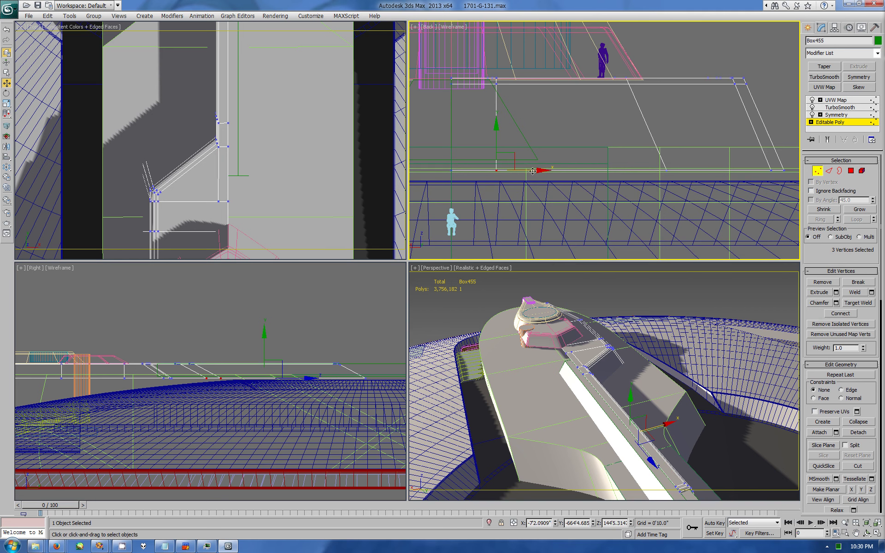
{"action": "left_click", "coordinate": [498, 84], "text": "ctrl"}
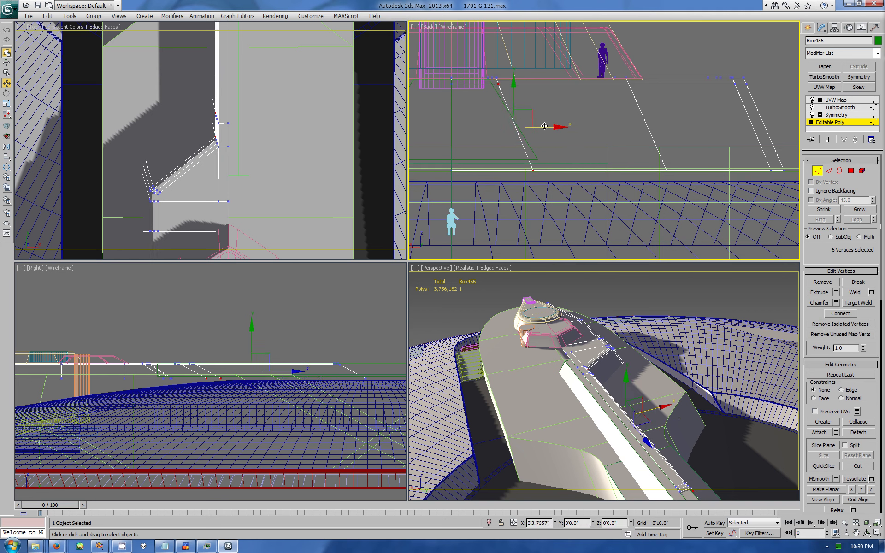
{"action": "left_click_drag", "start_coordinate": [545, 126], "coordinate": [547, 126]}
{"action": "scroll", "coordinate": [604, 168], "scroll_direction": "up", "scroll_amount": 2}
{"action": "scroll", "coordinate": [602, 168], "scroll_direction": "up", "scroll_amount": 2}
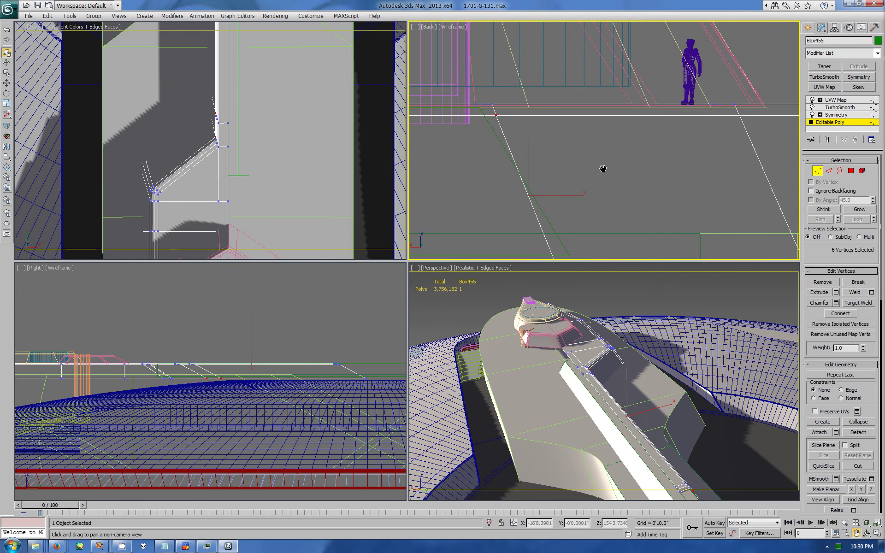
{"action": "scroll", "coordinate": [552, 158], "scroll_direction": "up", "scroll_amount": 2}
{"action": "scroll", "coordinate": [572, 204], "scroll_direction": "up", "scroll_amount": 2}
{"action": "left_click_drag", "start_coordinate": [572, 203], "coordinate": [572, 203]}
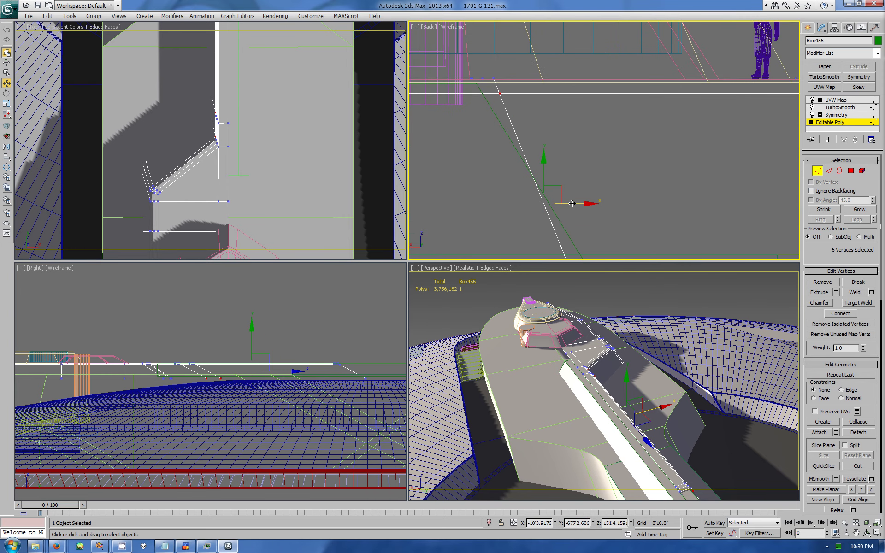
Step: Leave vertex editing and orbit a maximized Perspective view around the neck and front deck
{"action": "left_click", "coordinate": [808, 28]}
{"action": "right_click", "coordinate": [771, 496]}
{"action": "left_click", "coordinate": [878, 534]}
{"action": "left_click", "coordinate": [867, 534]}
{"action": "mouse_move", "coordinate": [461, 323]}
{"action": "left_mouse_down"}
{"action": "mouse_move", "coordinate": [489, 348]}
{"action": "mouse_move", "coordinate": [413, 229]}
{"action": "mouse_move", "coordinate": [433, 276]}
{"action": "mouse_move", "coordinate": [350, 211]}
{"action": "mouse_move", "coordinate": [328, 237]}
{"action": "left_mouse_up"}
Step: Select the two edges at the beam end and preview the smoothed, mirrored result
{"action": "left_click", "coordinate": [821, 27]}
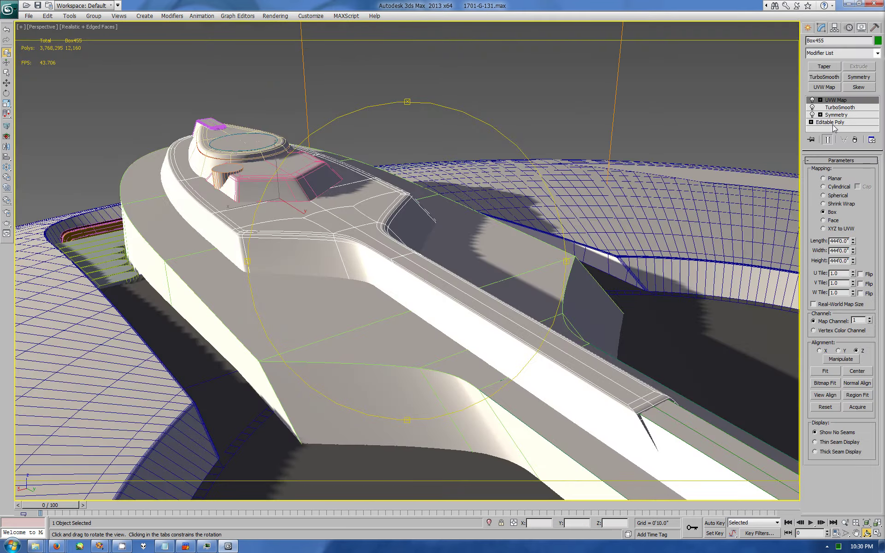
{"action": "left_click", "coordinate": [830, 123]}
{"action": "left_click", "coordinate": [509, 318]}
{"action": "left_click", "coordinate": [382, 235], "text": "ctrl"}
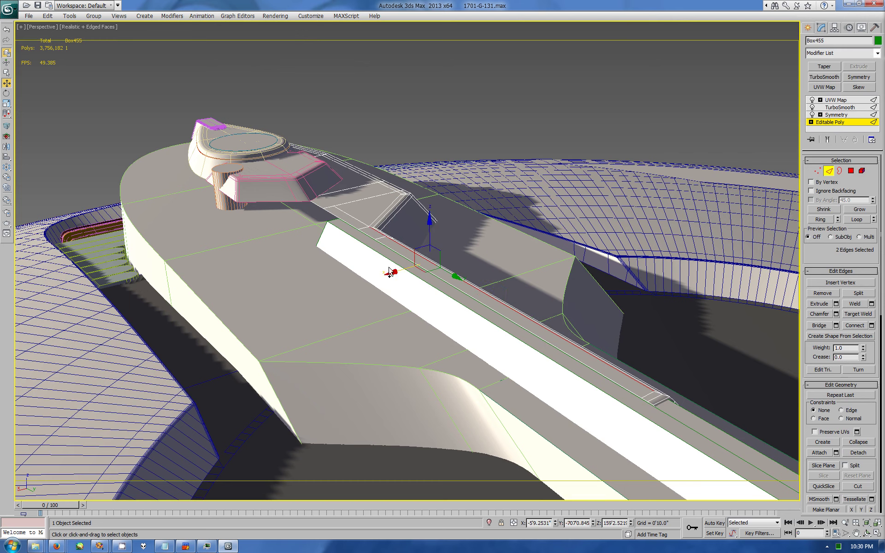
{"action": "left_click", "coordinate": [571, 341]}
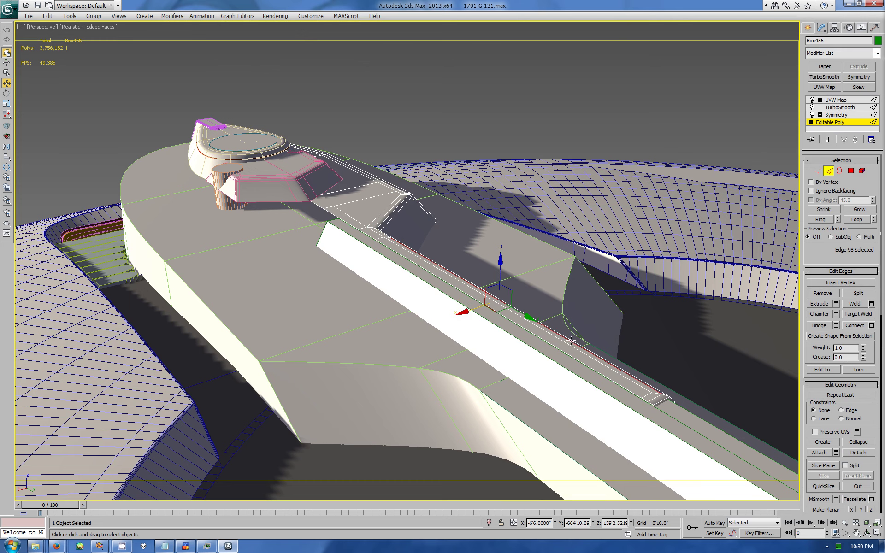
{"action": "left_click", "coordinate": [384, 235], "text": "ctrl"}
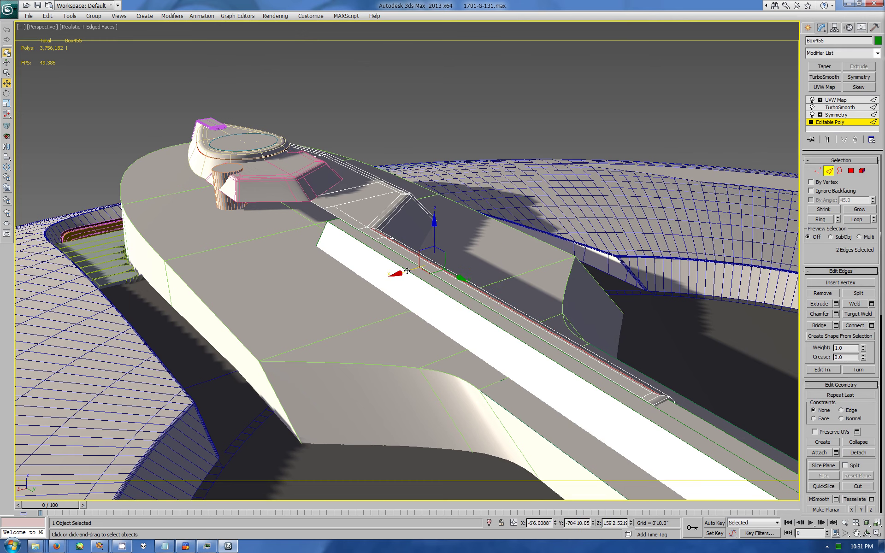
{"action": "left_click", "coordinate": [827, 139]}
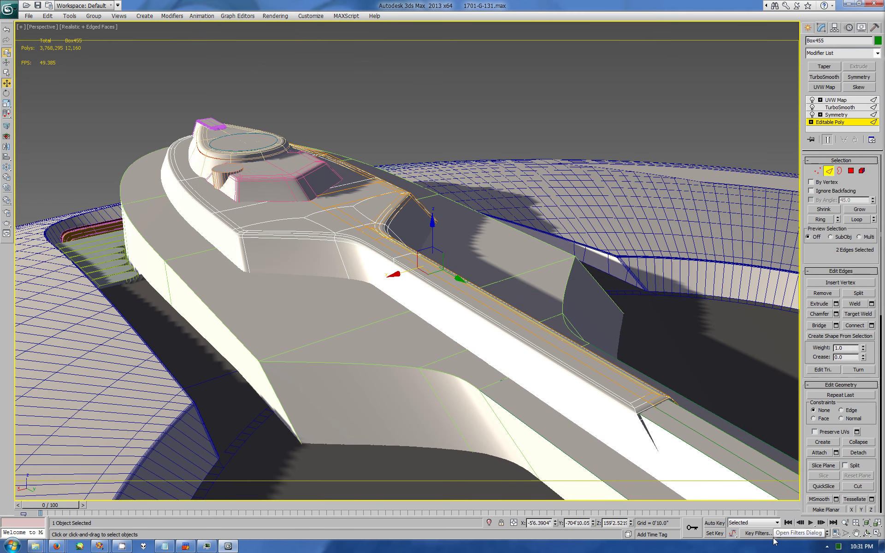
{"action": "key", "text": "alt+w"}
Step: In a maximized Top view, select neck vertex 40 and raise the lower vertex pair slightly
{"action": "right_click", "coordinate": [256, 243]}
{"action": "key", "text": "alt+w"}
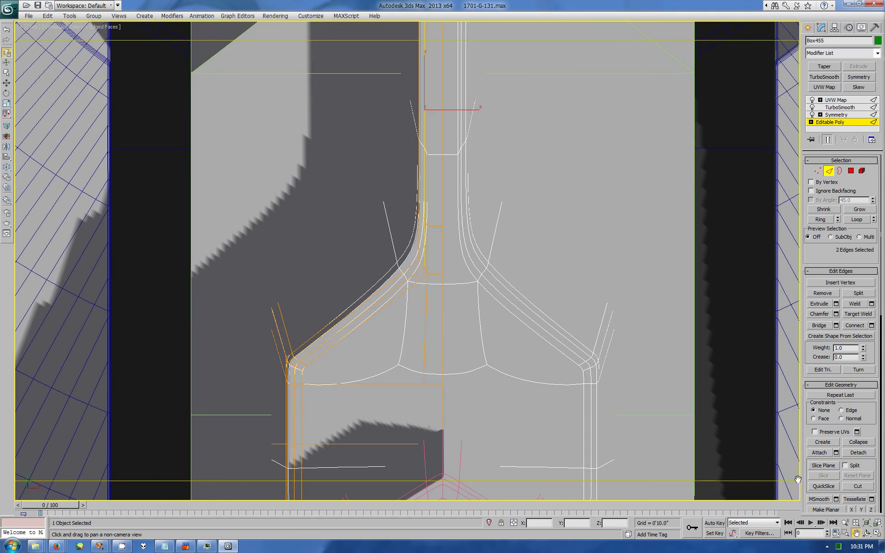
{"action": "left_click", "coordinate": [827, 139]}
{"action": "key", "text": "1"}
{"action": "left_click", "coordinate": [425, 266]}
{"action": "key", "text": "w"}
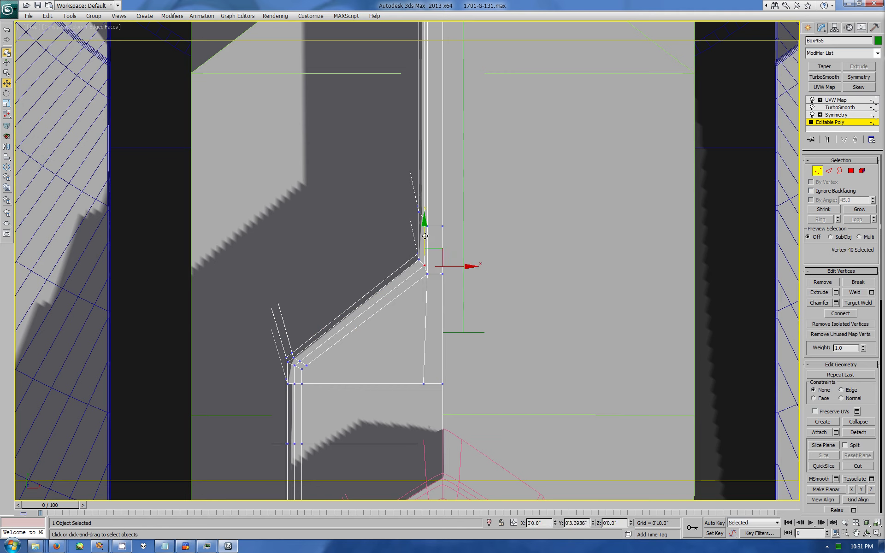
{"action": "mouse_move", "coordinate": [449, 279]}
{"action": "left_mouse_down"}
{"action": "mouse_move", "coordinate": [426, 270]}
{"action": "mouse_move", "coordinate": [437, 240]}
{"action": "left_mouse_up"}
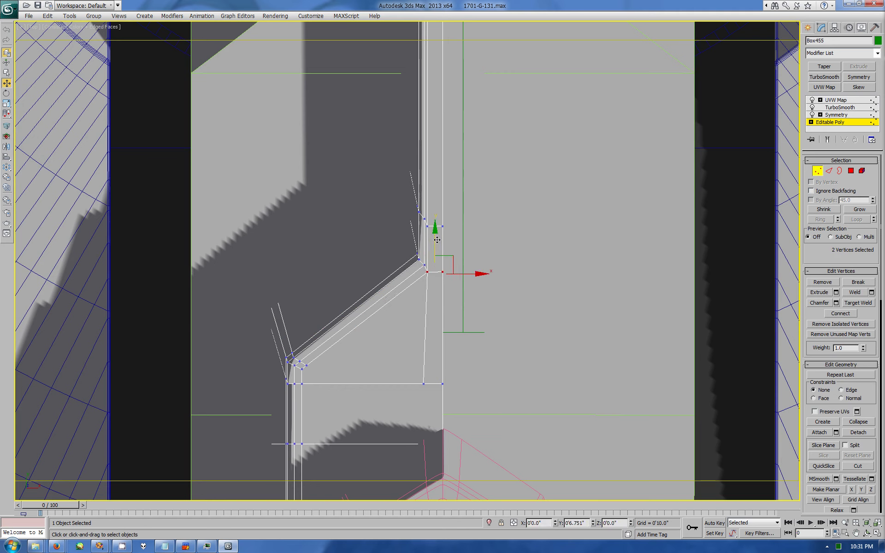
Step: Shift the two vertical edges right, raise Edge 94 slightly, and show the smoothed hull
{"action": "key", "text": "2"}
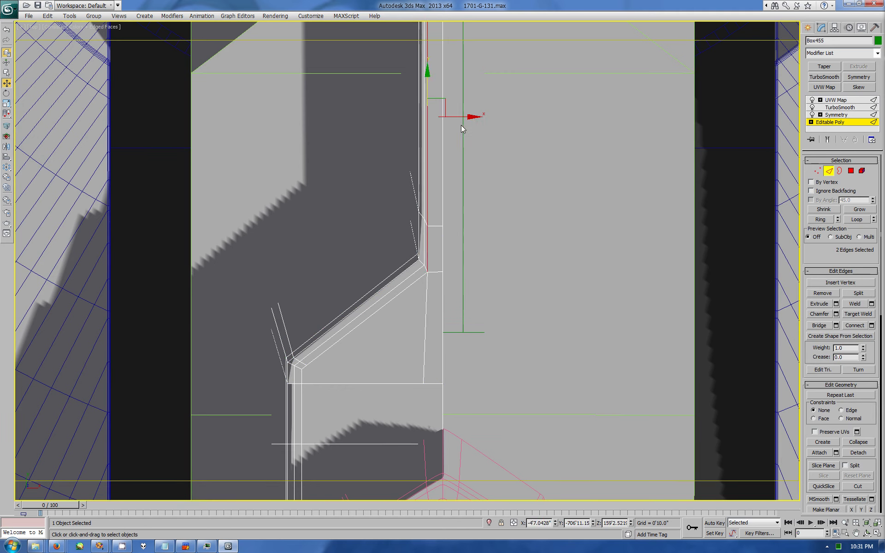
{"action": "left_click_drag", "start_coordinate": [461, 126], "coordinate": [466, 125]}
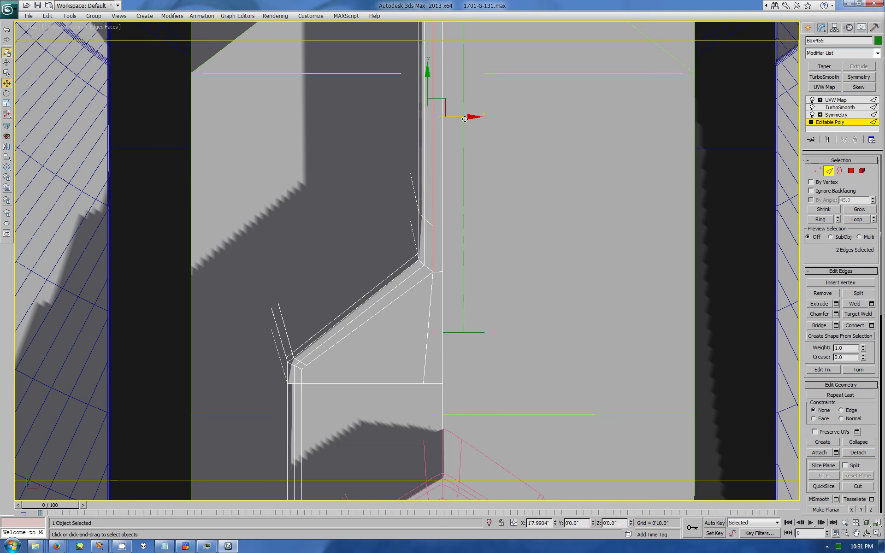
{"action": "left_click", "coordinate": [438, 271]}
{"action": "left_click_drag", "start_coordinate": [441, 255], "coordinate": [441, 251]}
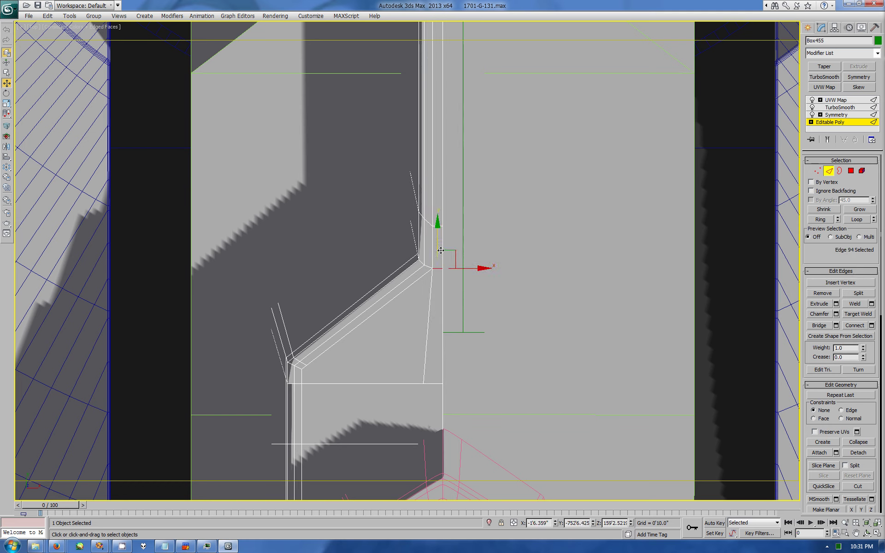
{"action": "left_click", "coordinate": [809, 27]}
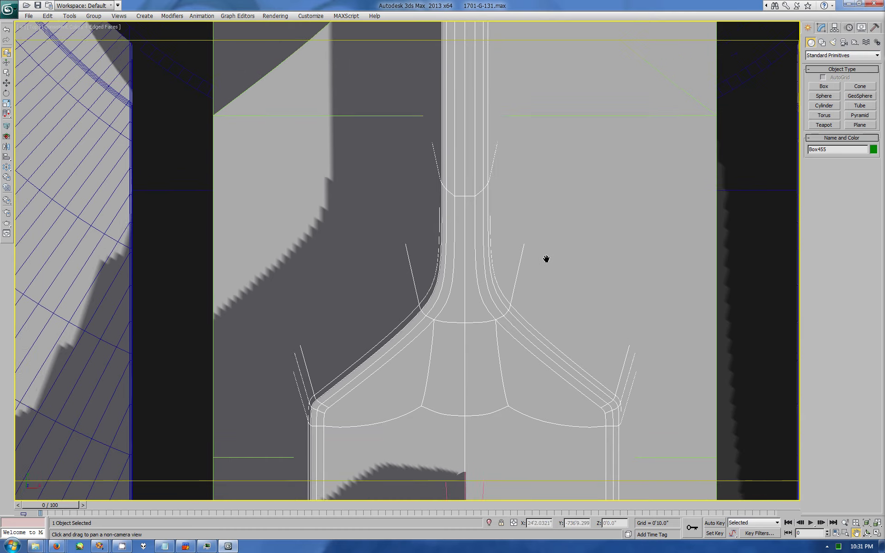
Step: Select the long vertical neck strip face and its neighbouring strip face in polygon mode
{"action": "scroll", "coordinate": [606, 328], "scroll_direction": "down", "scroll_amount": 3}
{"action": "middle_click_drag", "start_coordinate": [606, 327], "coordinate": [607, 266]}
{"action": "left_click", "coordinate": [821, 29]}
{"action": "left_click", "coordinate": [830, 122]}
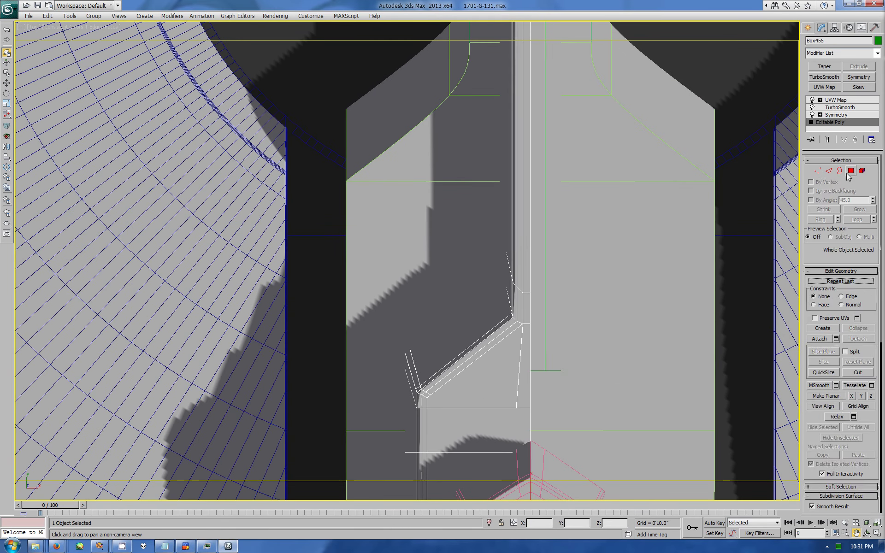
{"action": "key", "text": "4"}
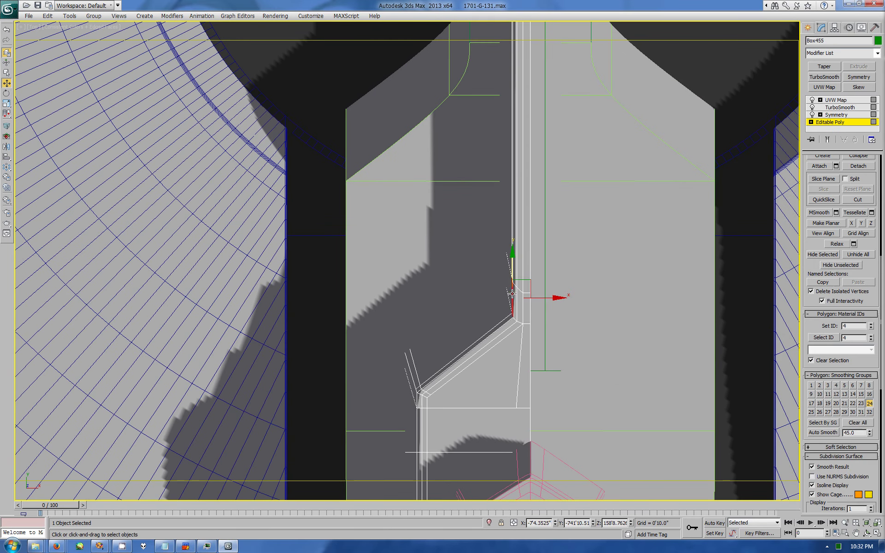
{"action": "left_click", "coordinate": [515, 267]}
{"action": "left_click", "coordinate": [511, 267], "text": "ctrl"}
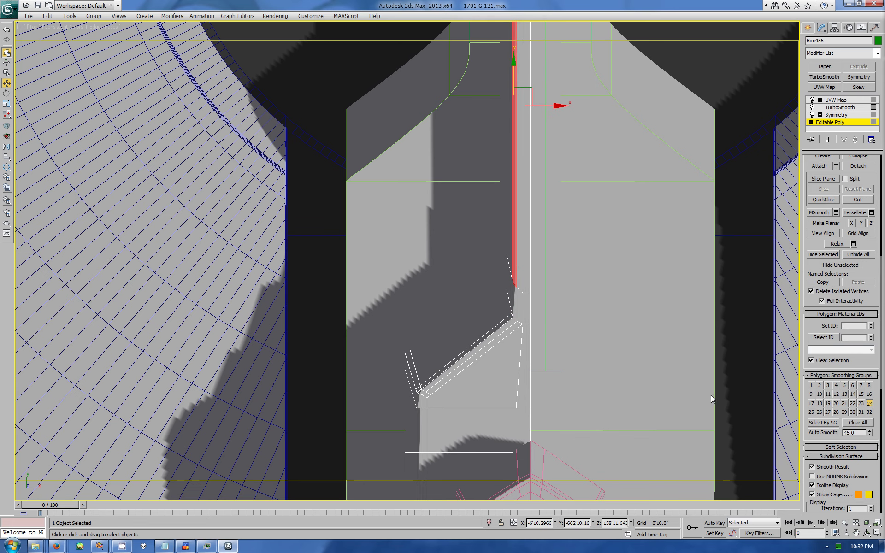
{"action": "left_click", "coordinate": [856, 533]}
{"action": "left_click_drag", "start_coordinate": [593, 419], "coordinate": [672, 316]}
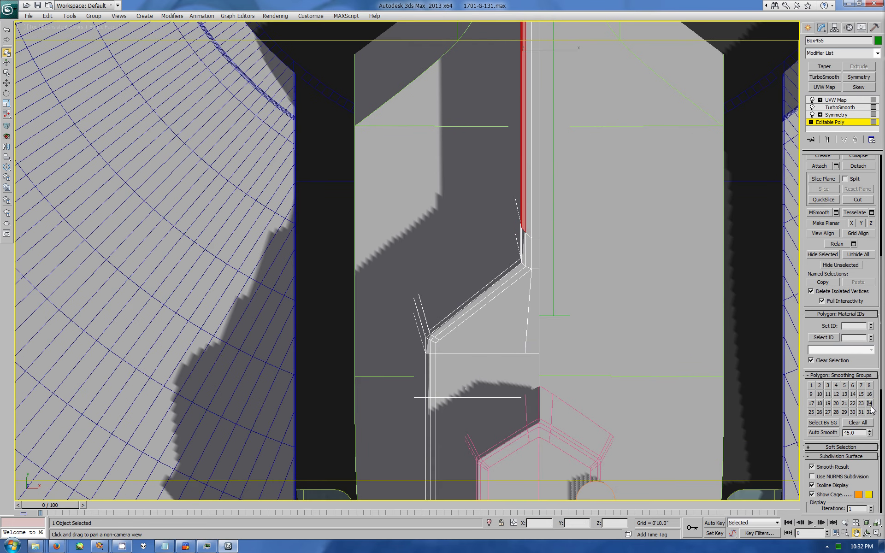
Step: Give the diagonal strip its own smoothing group and auto-smooth the large triangular polygon
{"action": "key", "text": "Escape"}
{"action": "left_click", "coordinate": [528, 248]}
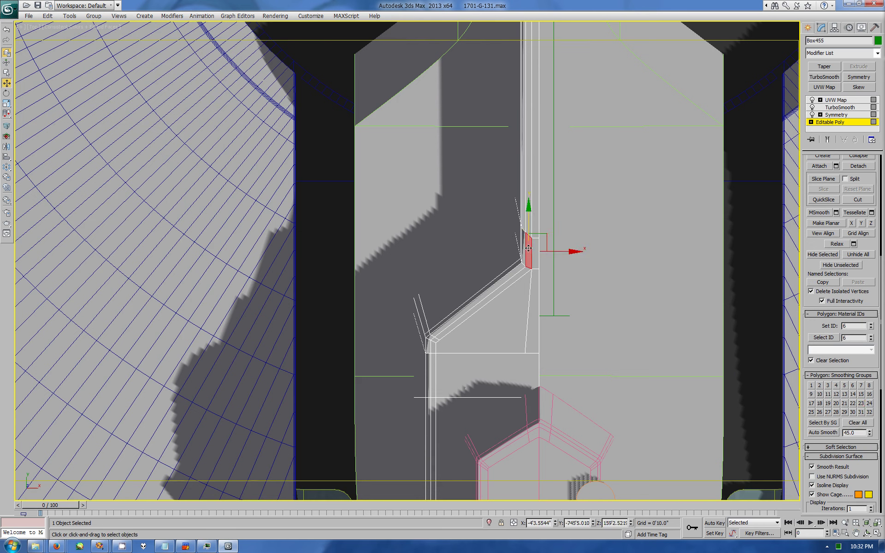
{"action": "left_click", "coordinate": [522, 273]}
{"action": "left_click", "coordinate": [434, 340]}
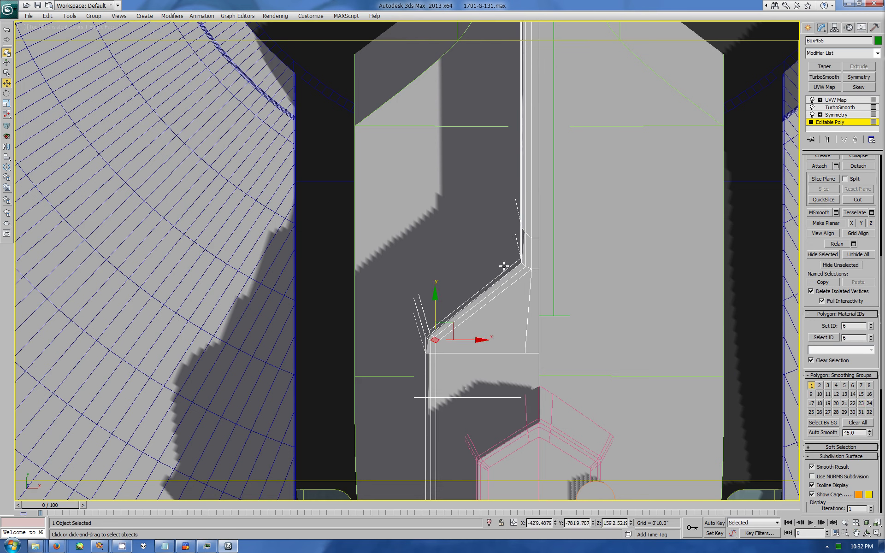
{"action": "left_click", "coordinate": [528, 259]}
{"action": "left_click", "coordinate": [523, 271]}
{"action": "left_click", "coordinate": [823, 432]}
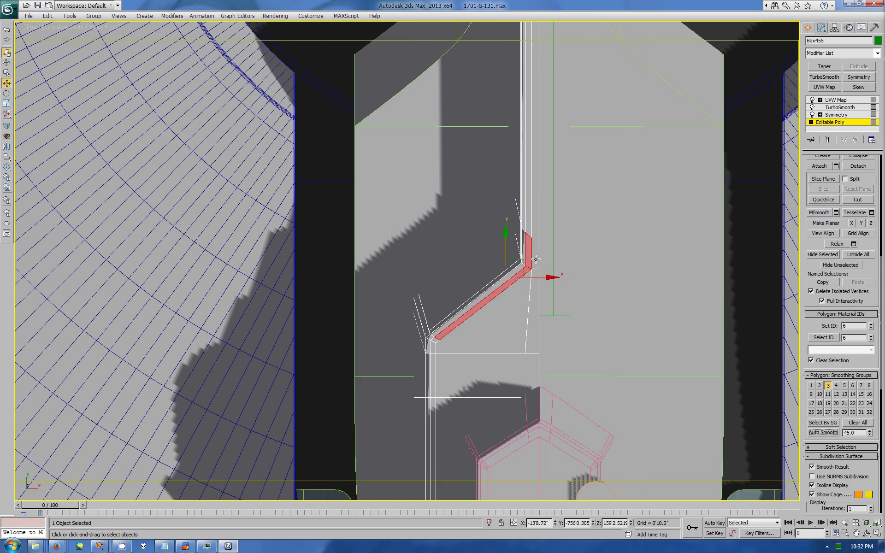
{"action": "left_click", "coordinate": [488, 322]}
{"action": "left_click", "coordinate": [823, 432]}
{"action": "left_click", "coordinate": [809, 28]}
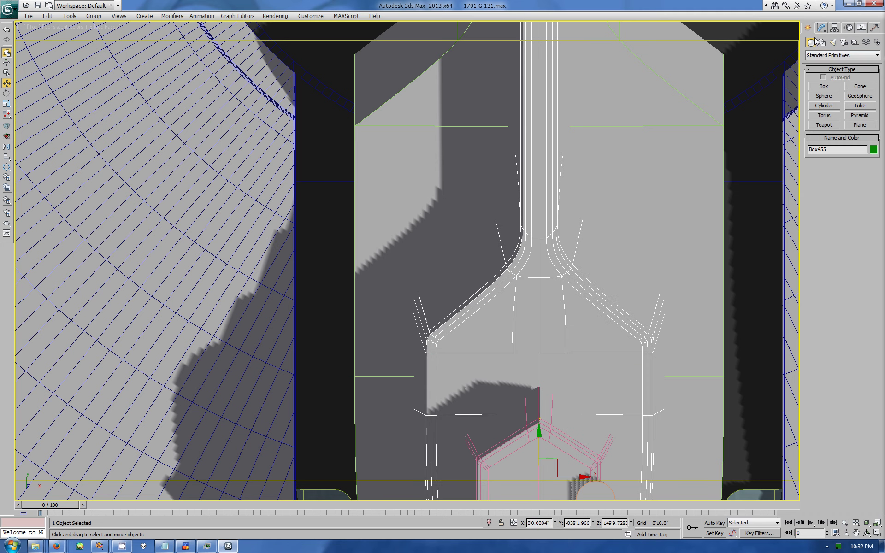
Step: Flatten the three neck-corner vertices into line with Make Planar X
{"action": "left_click", "coordinate": [821, 28]}
{"action": "left_click", "coordinate": [829, 121]}
{"action": "left_click", "coordinate": [817, 171]}
{"action": "left_click_drag", "start_coordinate": [574, 226], "coordinate": [529, 251]}
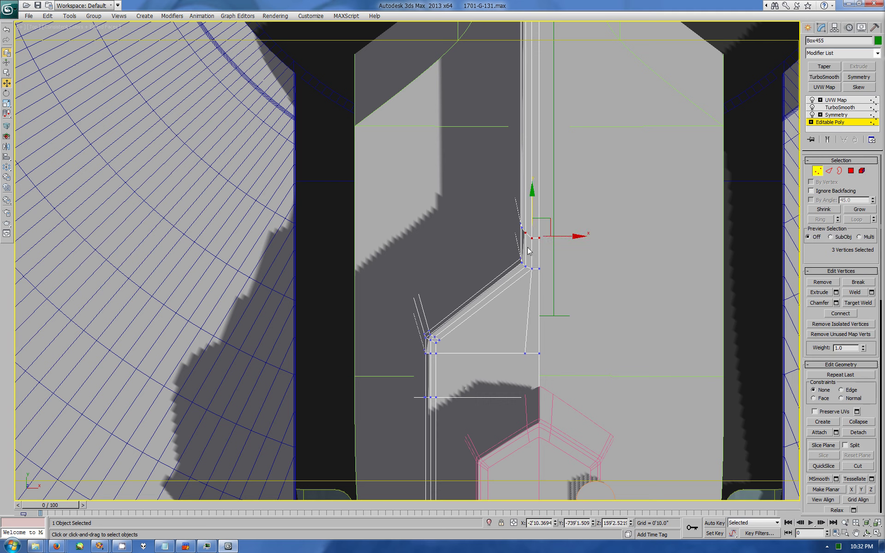
{"action": "left_click", "coordinate": [851, 490]}
Step: Nudge the flattened vertices slightly along Y and preview the smoothed neck base
{"action": "scroll", "coordinate": [530, 202], "scroll_direction": "up", "scroll_amount": 3}
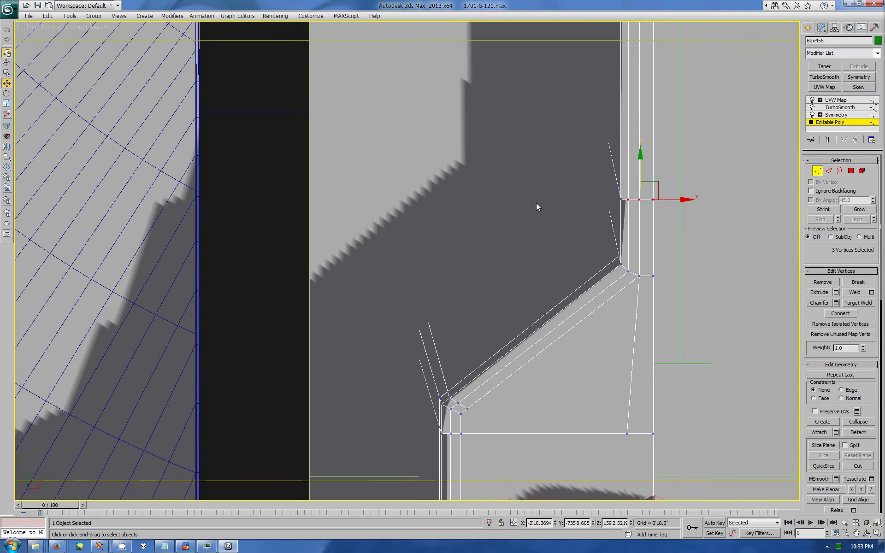
{"action": "scroll", "coordinate": [587, 190], "scroll_direction": "up", "scroll_amount": 2}
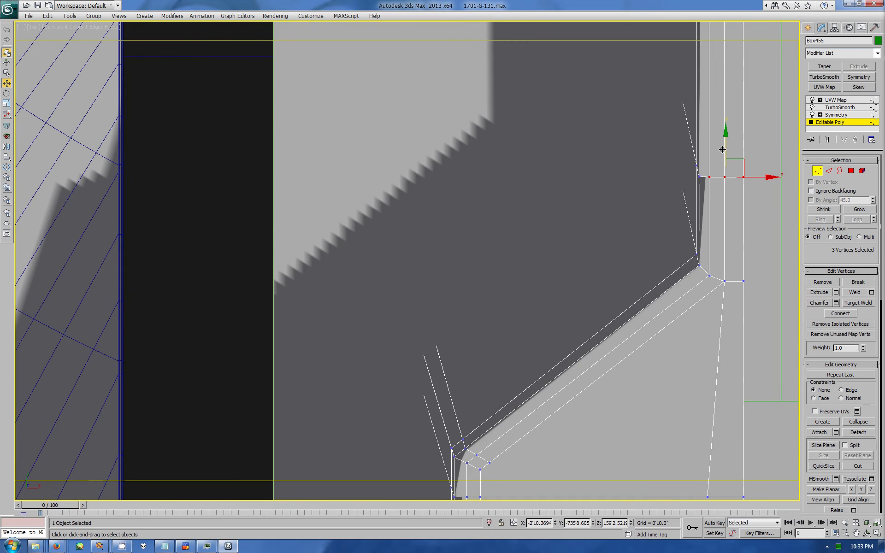
{"action": "left_click_drag", "start_coordinate": [725, 141], "coordinate": [726, 140]}
{"action": "left_click", "coordinate": [809, 29]}
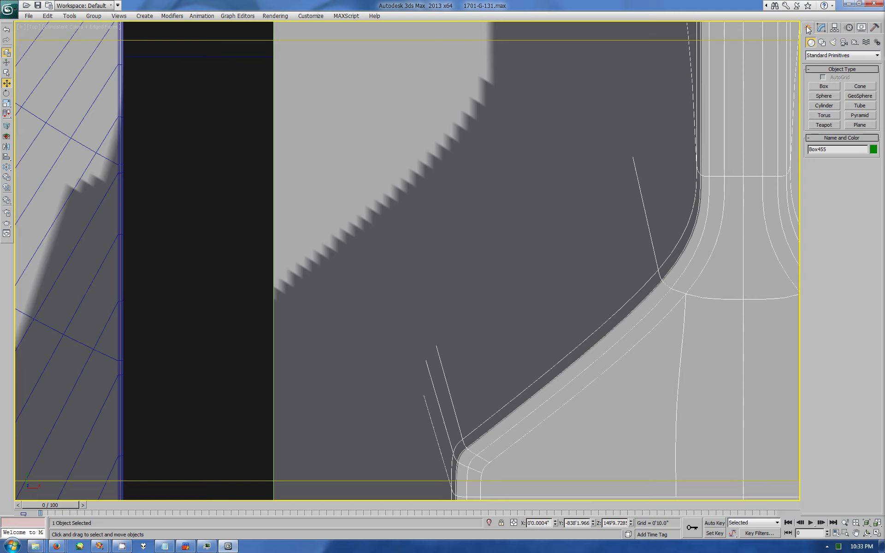
{"action": "left_click", "coordinate": [856, 533]}
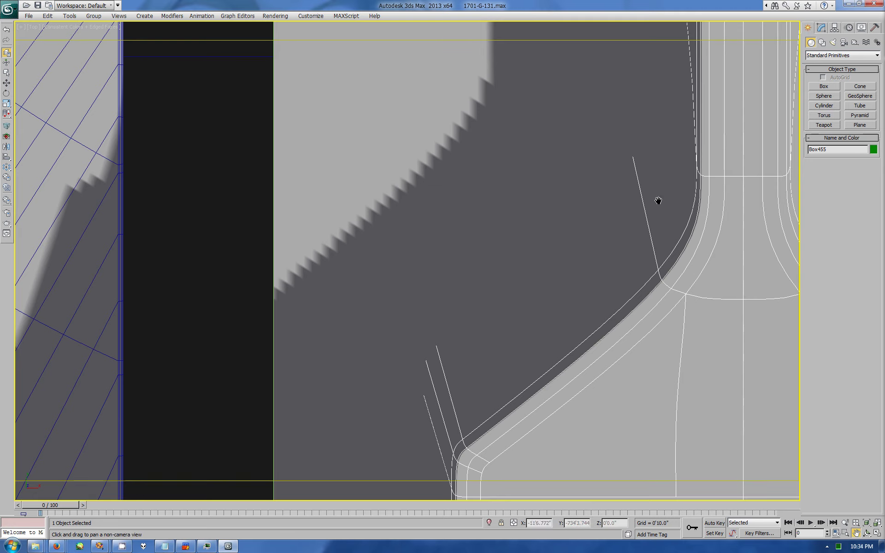
{"action": "mouse_move", "coordinate": [659, 200]}
{"action": "left_mouse_down"}
{"action": "mouse_move", "coordinate": [608, 213]}
{"action": "mouse_move", "coordinate": [615, 293]}
{"action": "left_mouse_up"}
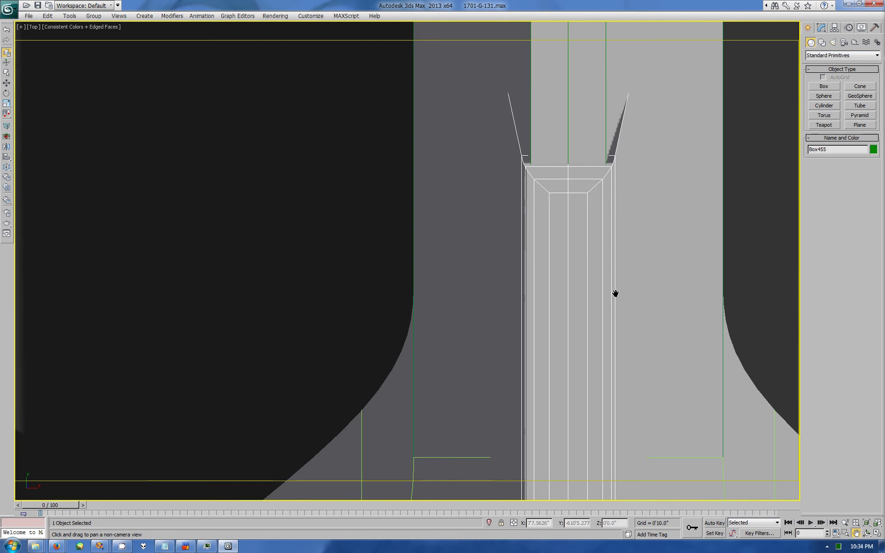
Step: Return to the base Editable Poly mesh in the four-view layout
{"action": "left_click", "coordinate": [821, 27]}
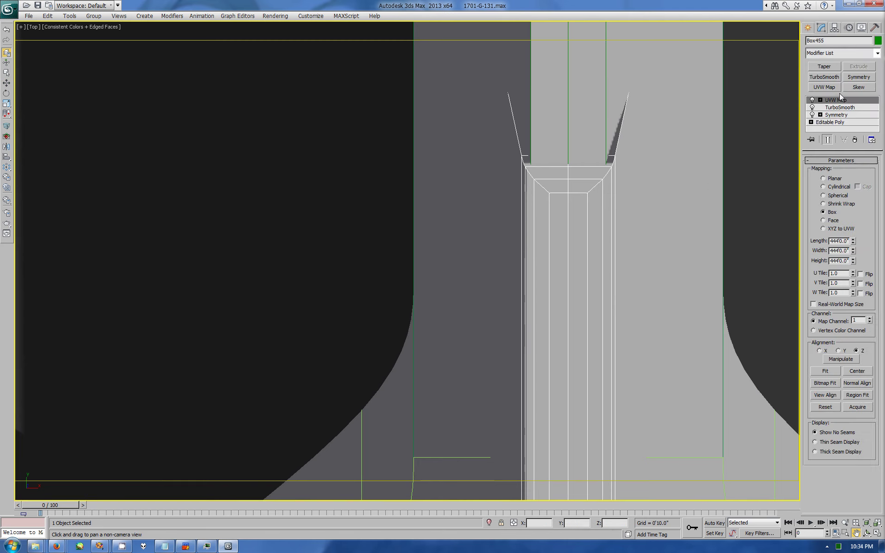
{"action": "left_click", "coordinate": [829, 122]}
{"action": "left_click", "coordinate": [878, 536]}
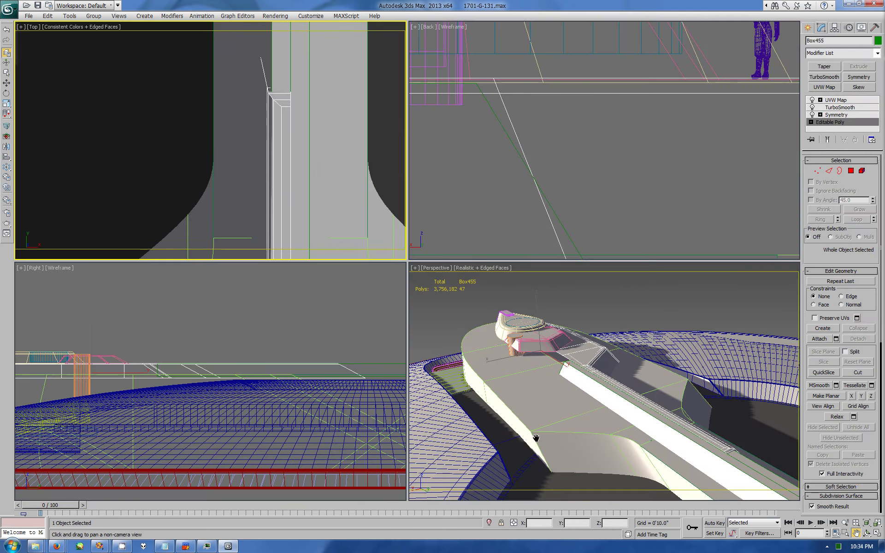
{"action": "mouse_move", "coordinate": [319, 370]}
{"action": "left_mouse_down"}
{"action": "mouse_move", "coordinate": [219, 342]}
{"action": "mouse_move", "coordinate": [286, 336]}
{"action": "left_mouse_up"}
{"action": "key", "text": "w"}
{"action": "key", "text": "1"}
Step: Select and frame the two angled front-deck polygons in a maximized Perspective view
{"action": "middle_click", "coordinate": [675, 374]}
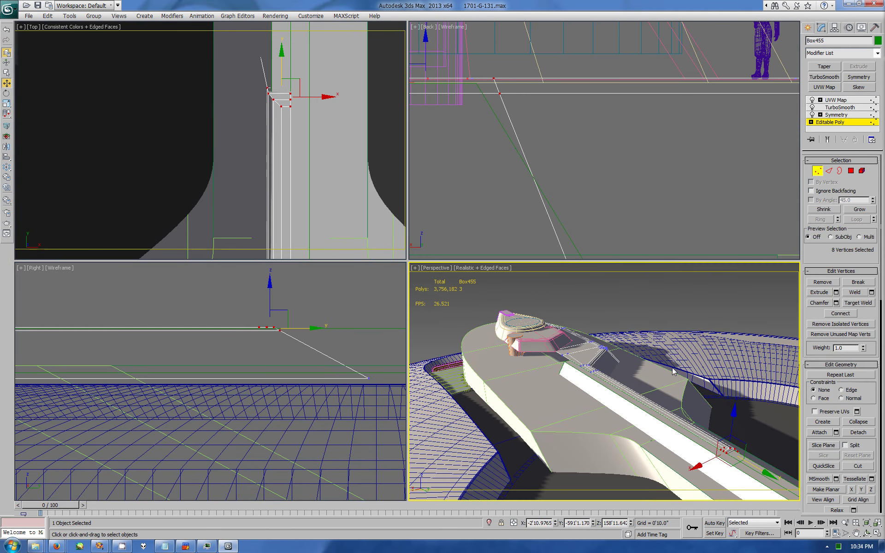
{"action": "key", "text": "alt+w"}
{"action": "middle_click_drag", "start_coordinate": [612, 423], "coordinate": [504, 356]}
{"action": "key", "text": "4"}
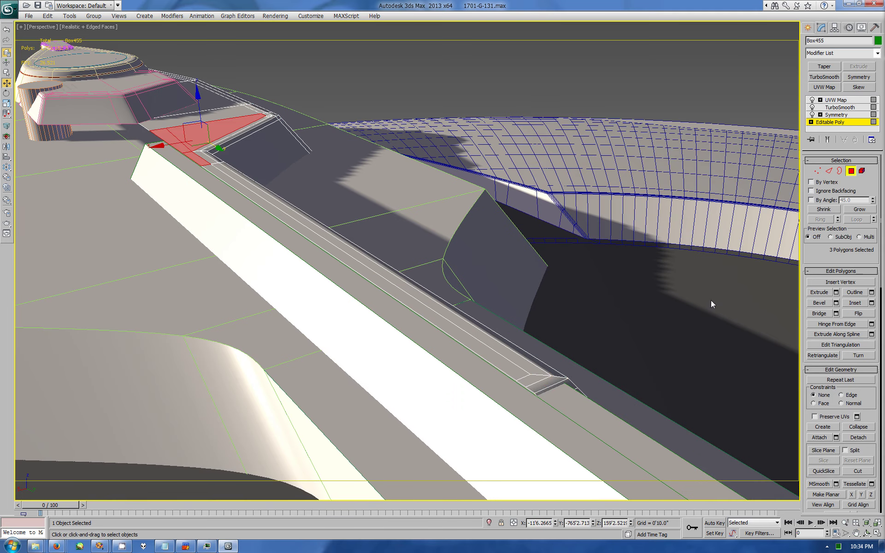
{"action": "left_click", "coordinate": [532, 378]}
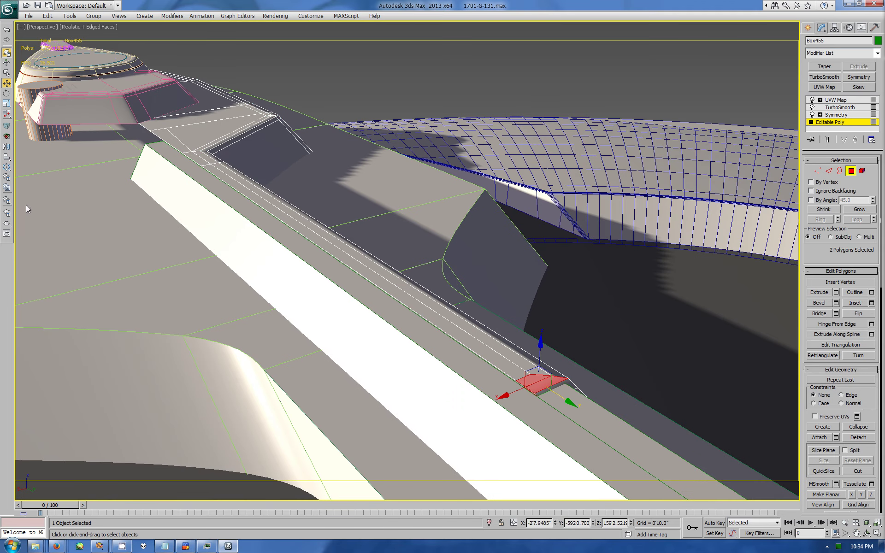
{"action": "left_click", "coordinate": [6, 200]}
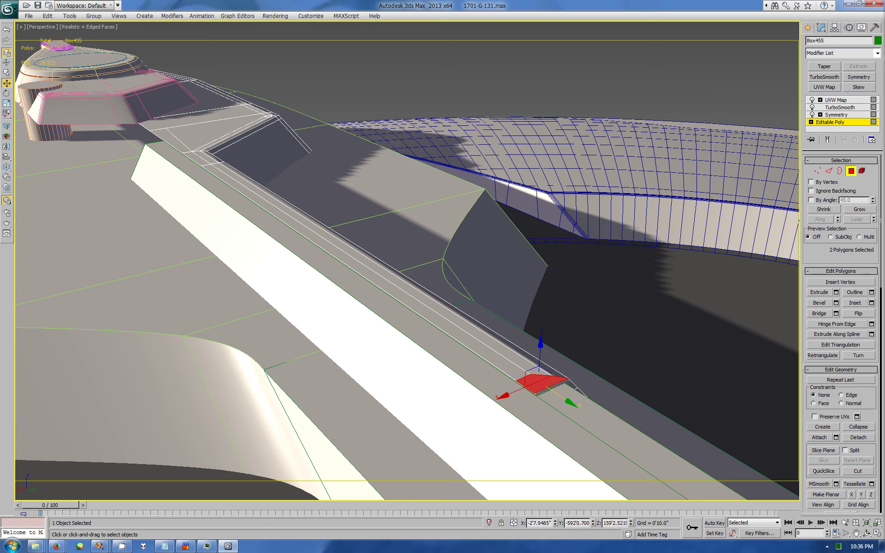
{"action": "key", "text": "z"}
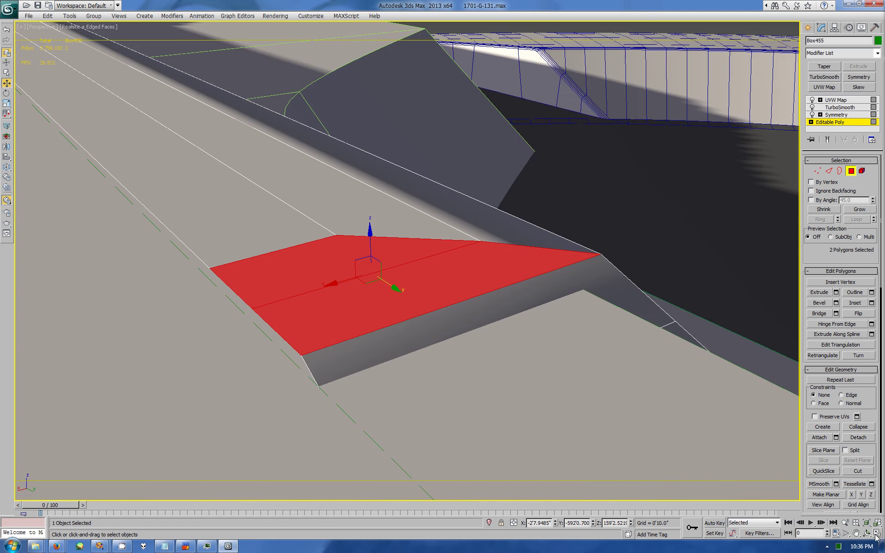
Step: In the maximized Top view, cut a straight edge from the bottom vertex to the top edge
{"action": "left_click", "coordinate": [876, 534]}
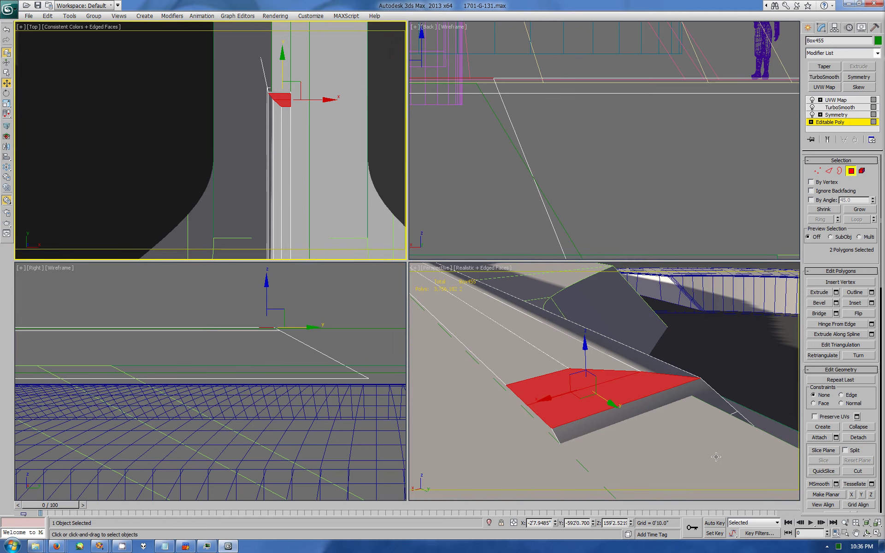
{"action": "right_click", "coordinate": [281, 161]}
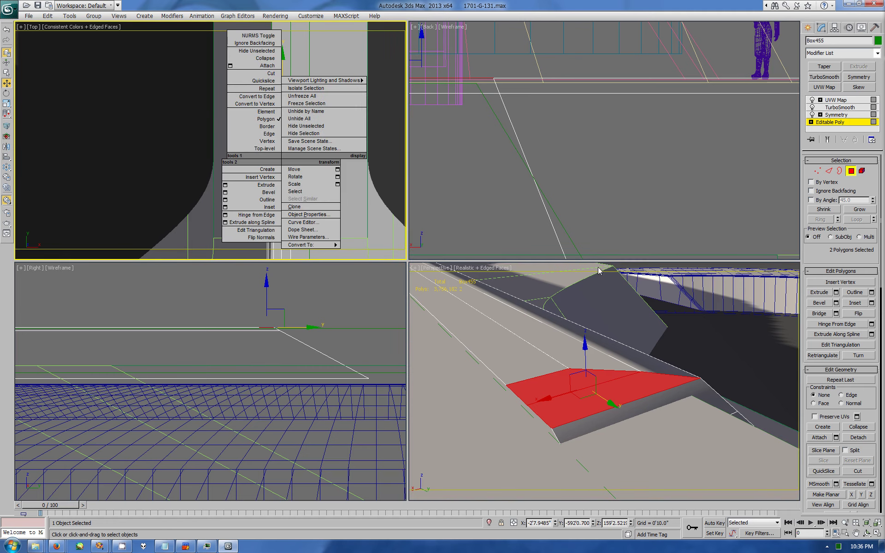
{"action": "left_click", "coordinate": [866, 522]}
{"action": "left_click", "coordinate": [876, 534]}
{"action": "key", "text": "1"}
{"action": "key", "text": "alt+c"}
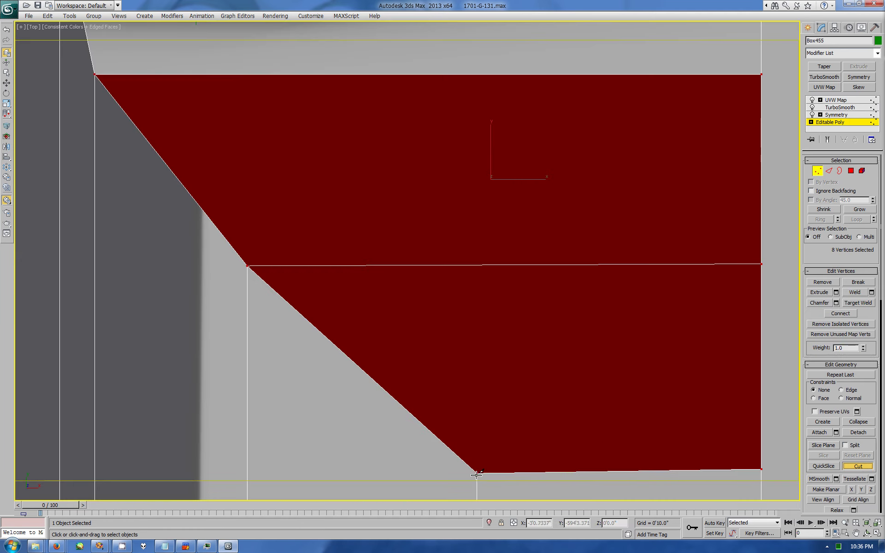
{"action": "left_click", "coordinate": [477, 473]}
{"action": "left_click", "coordinate": [477, 74]}
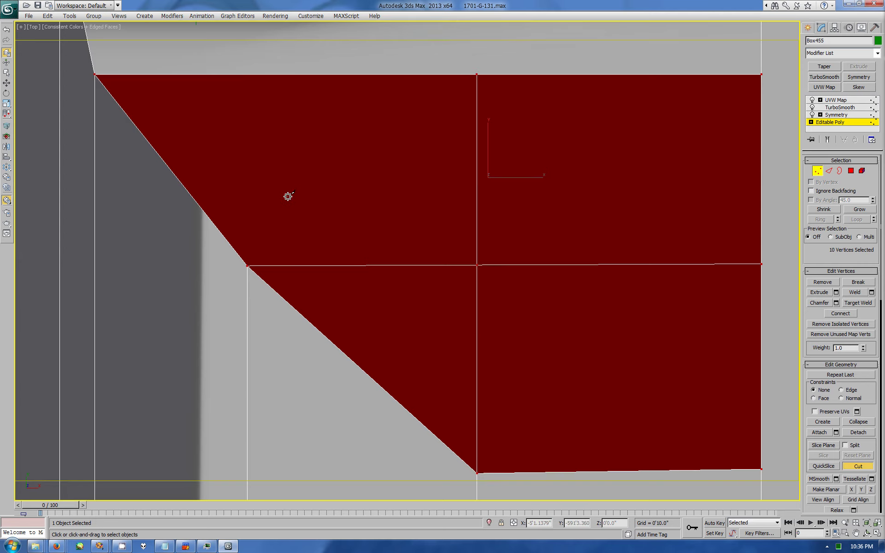
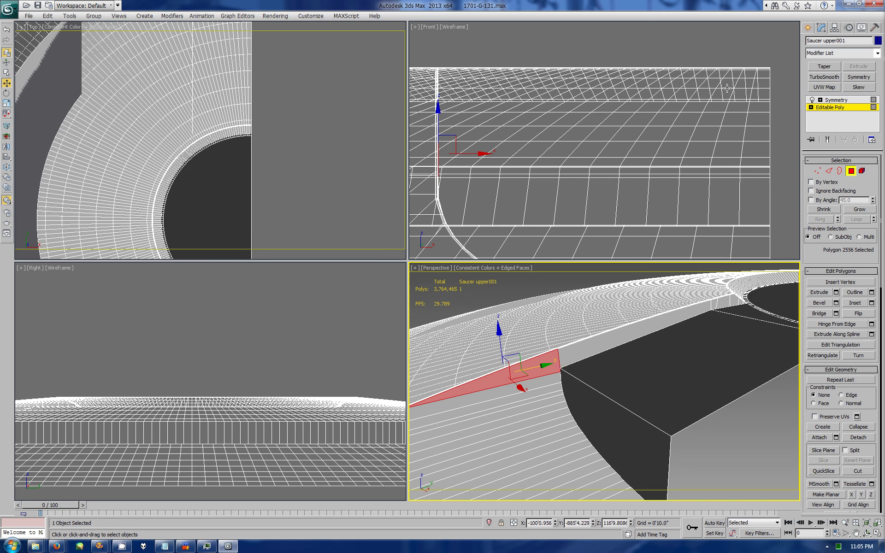
Step: Select the trench corner edges and zoom the Front view onto the corner
{"action": "left_click", "coordinate": [829, 171]}
{"action": "left_click", "coordinate": [505, 384]}
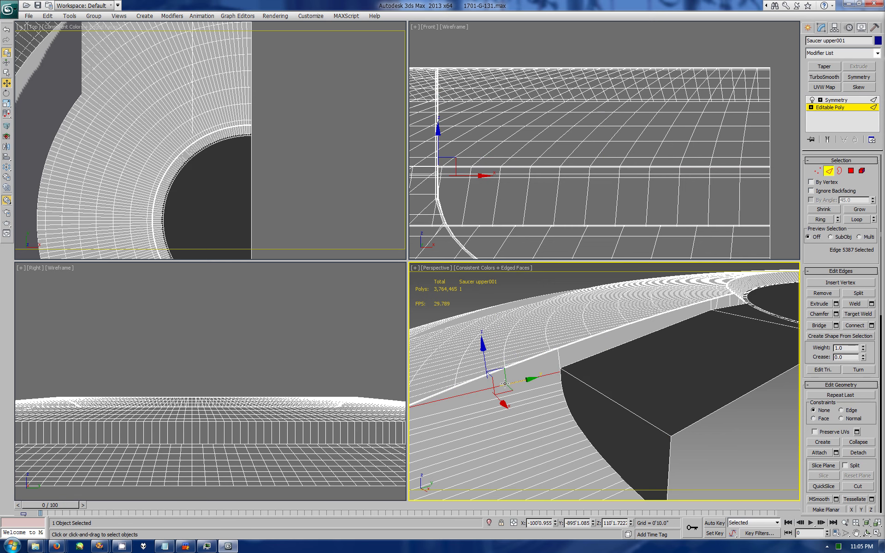
{"action": "left_click", "coordinate": [582, 389]}
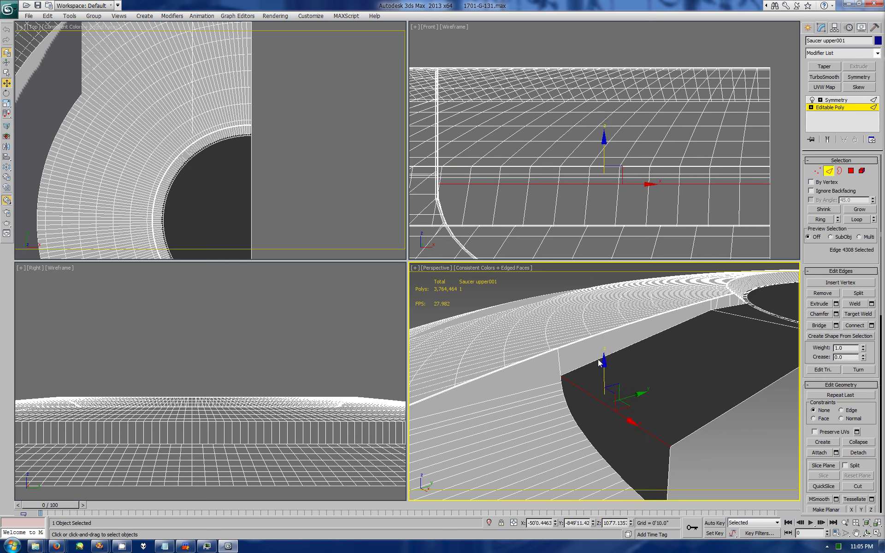
{"action": "key", "text": "ctrl+w"}
{"action": "left_click_drag", "start_coordinate": [428, 177], "coordinate": [449, 200]}
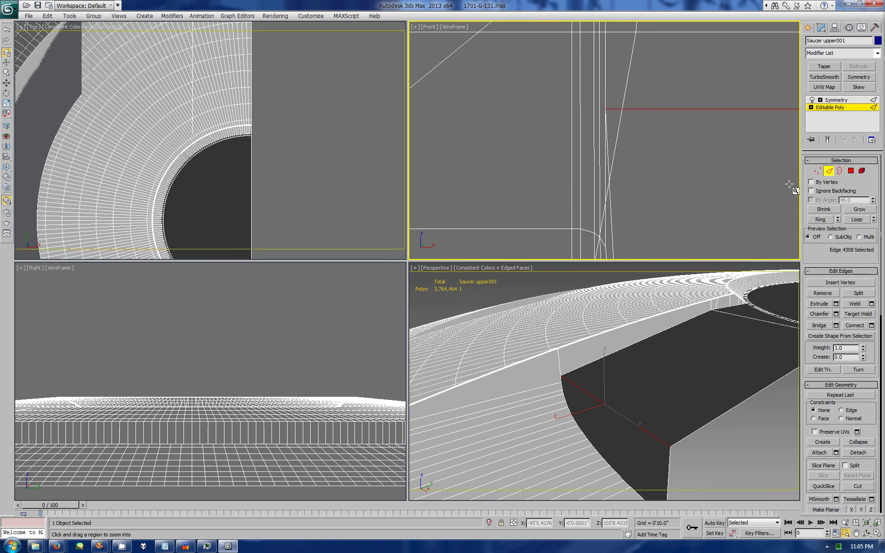
Step: Select the trench corner vertex and slide it right and down
{"action": "left_click", "coordinate": [817, 170]}
{"action": "key", "text": "w"}
{"action": "left_click", "coordinate": [561, 376]}
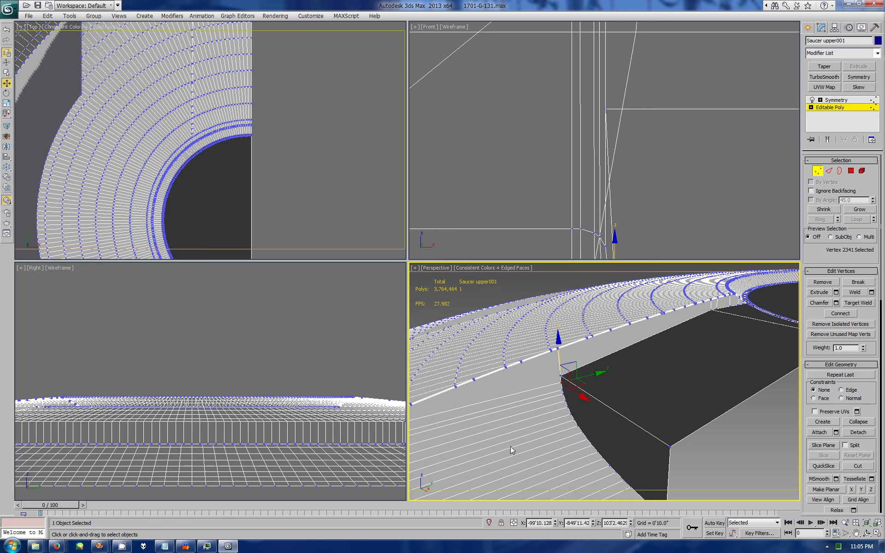
{"action": "middle_click_drag", "start_coordinate": [539, 169], "coordinate": [529, 89]}
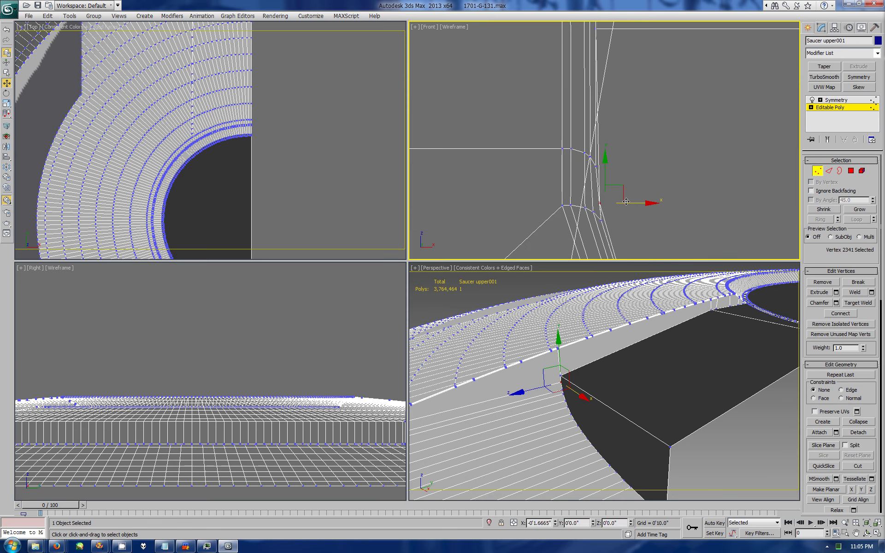
{"action": "right_click", "coordinate": [626, 202]}
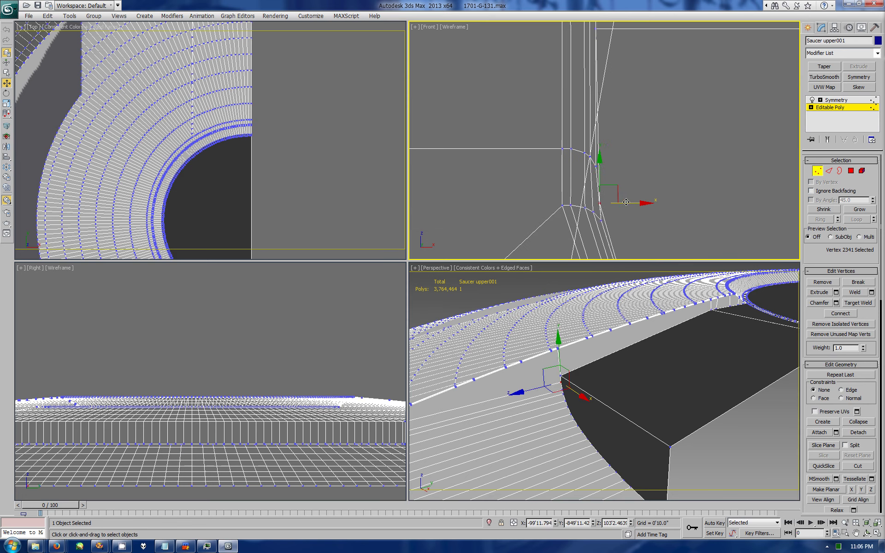
{"action": "left_click", "coordinate": [560, 376]}
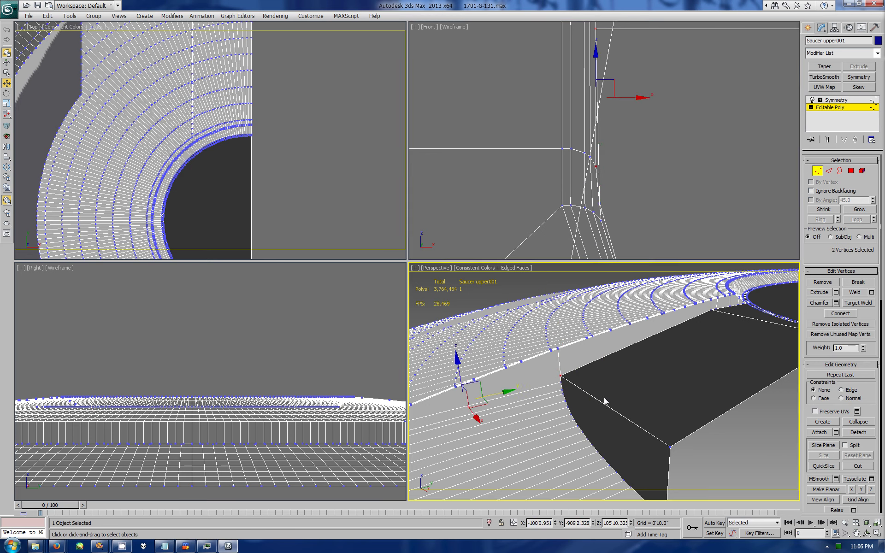
{"action": "left_click", "coordinate": [560, 375]}
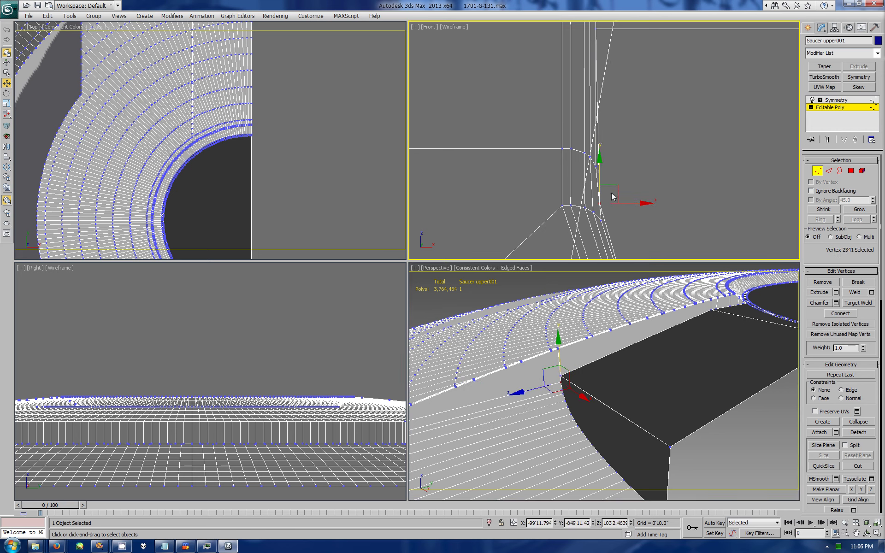
{"action": "mouse_move", "coordinate": [613, 189]}
{"action": "left_mouse_down"}
{"action": "mouse_move", "coordinate": [630, 201]}
{"action": "mouse_move", "coordinate": [608, 186]}
{"action": "left_mouse_up"}
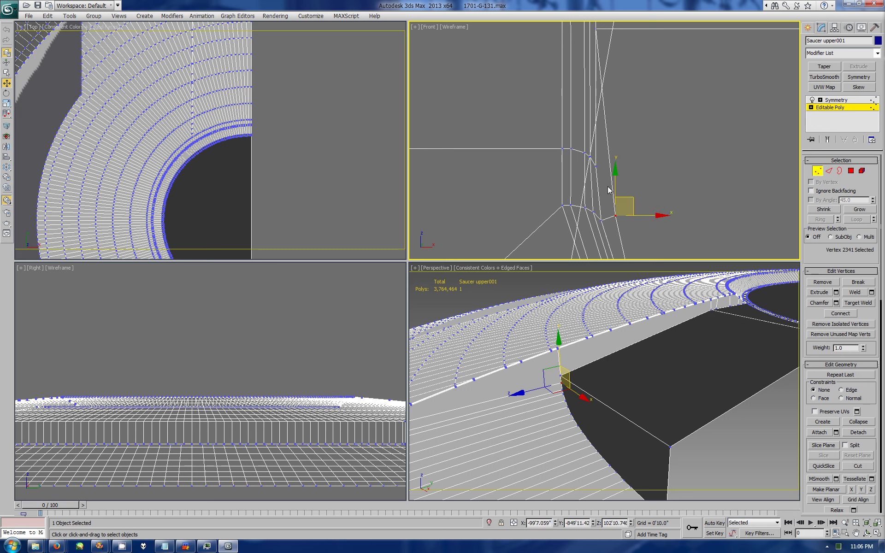
Step: Cut a new edge down to the corner vertex and nudge the vertex into its final position
{"action": "left_click", "coordinate": [854, 467]}
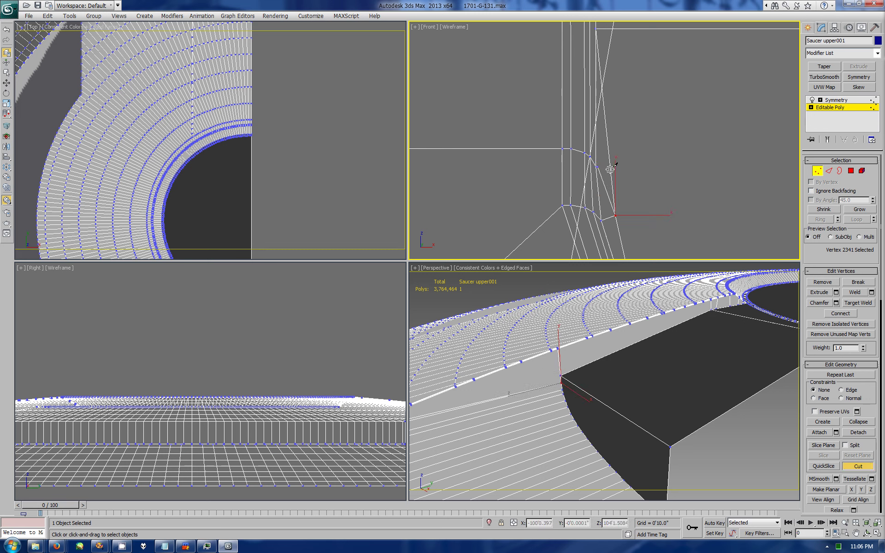
{"action": "left_click", "coordinate": [616, 215]}
{"action": "right_click", "coordinate": [617, 213]}
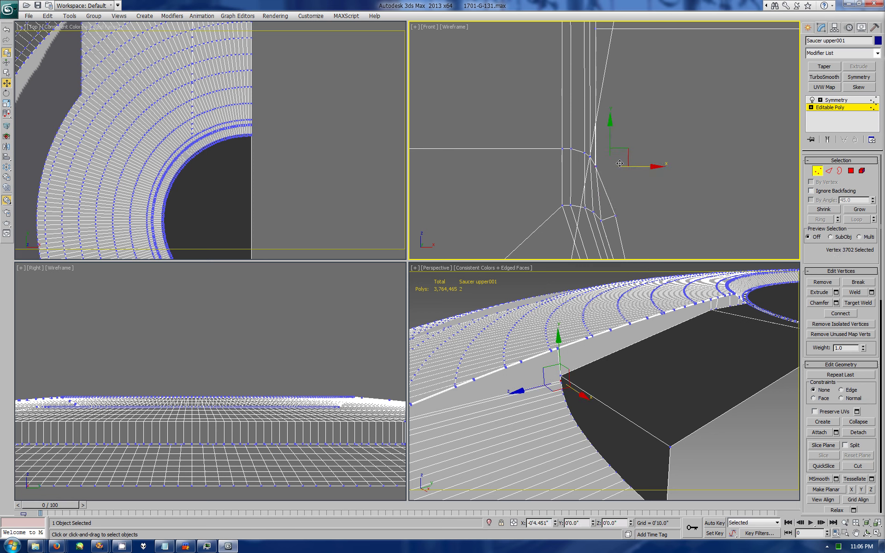
{"action": "left_click", "coordinate": [617, 214]}
{"action": "left_click_drag", "start_coordinate": [617, 206], "coordinate": [603, 207]}
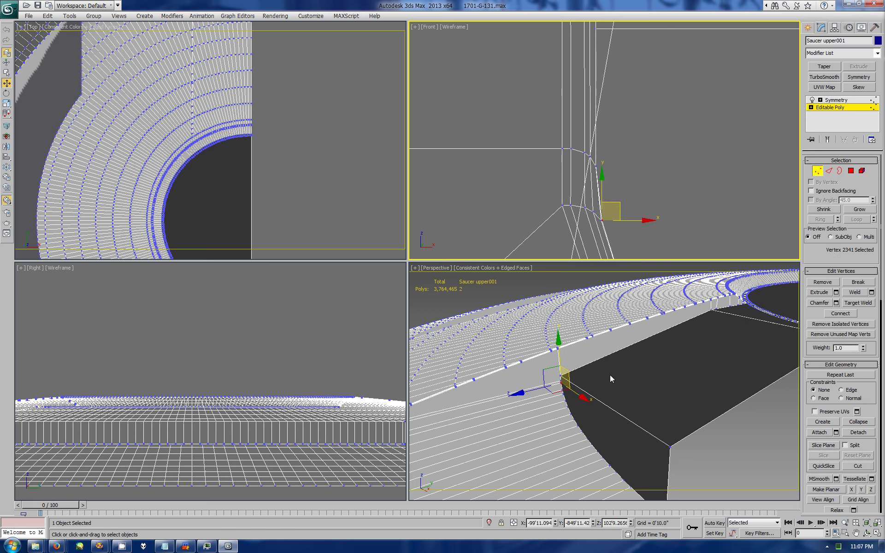
{"action": "key", "text": "2"}
{"action": "left_click", "coordinate": [684, 331]}
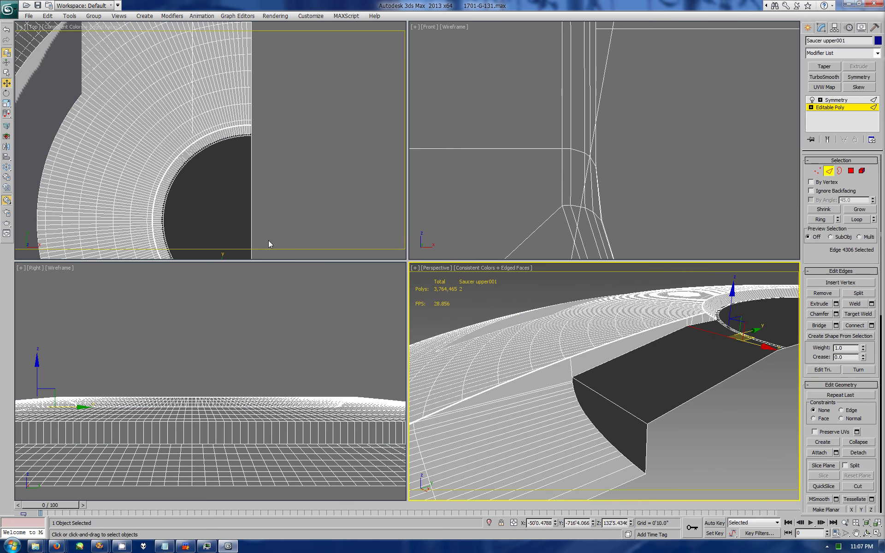
Step: Connect the two long trench floor edges beside the neck with 2 new edges
{"action": "middle_click_drag", "start_coordinate": [269, 244], "coordinate": [648, 349]}
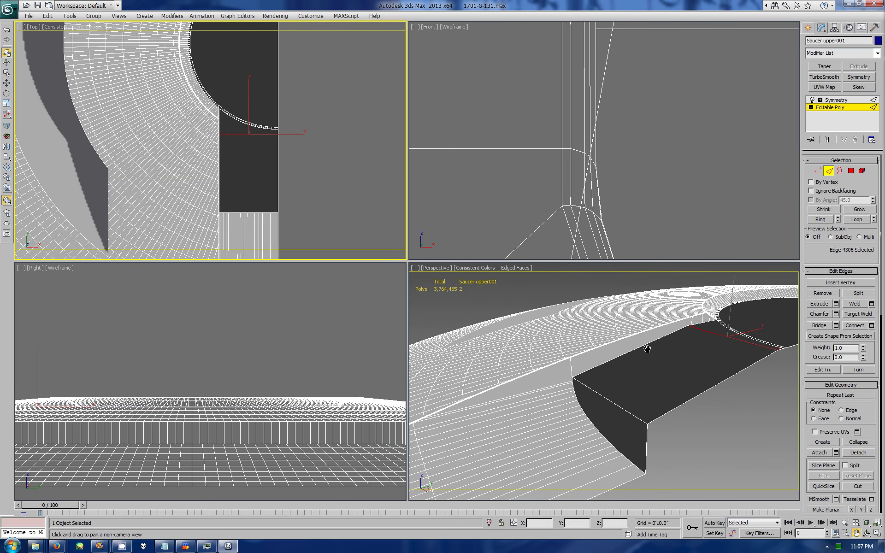
{"action": "key", "text": "w"}
{"action": "right_click", "coordinate": [648, 349]}
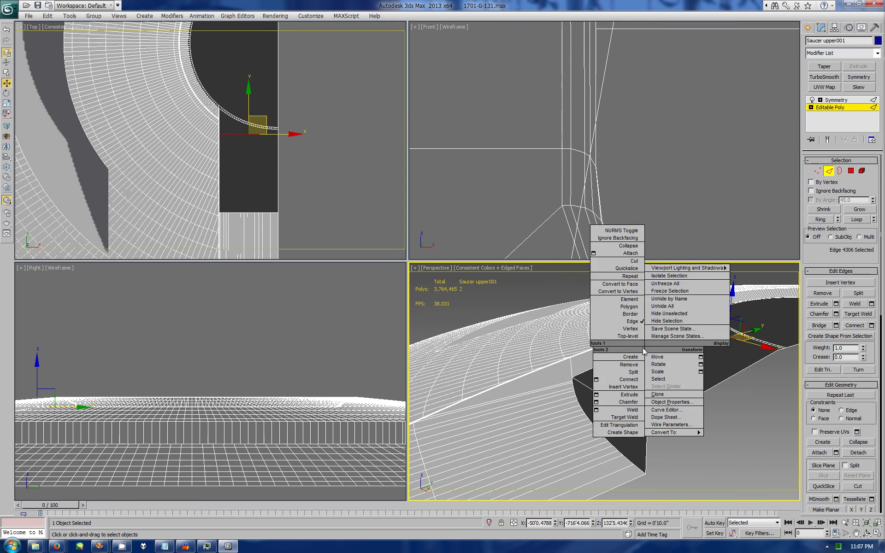
{"action": "left_click", "coordinate": [688, 403]}
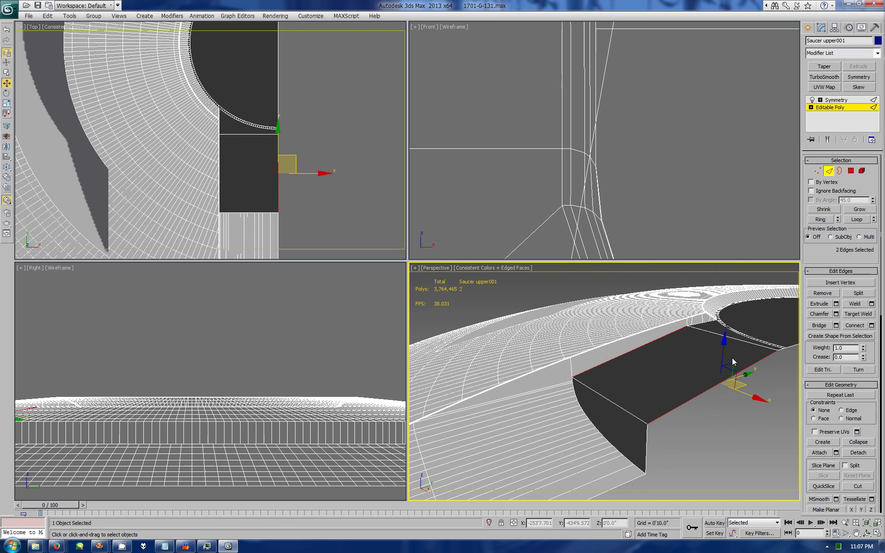
{"action": "key", "text": "ctrl+shift+e"}
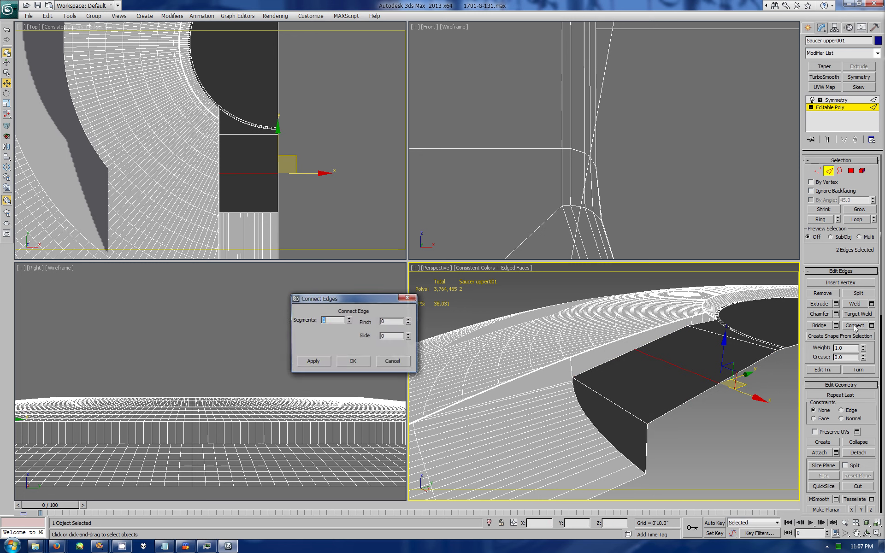
{"action": "left_click", "coordinate": [353, 362]}
Step: Lower the new trench floor edges along Z to slope the floor
{"action": "left_click_drag", "start_coordinate": [651, 375], "coordinate": [651, 357]}
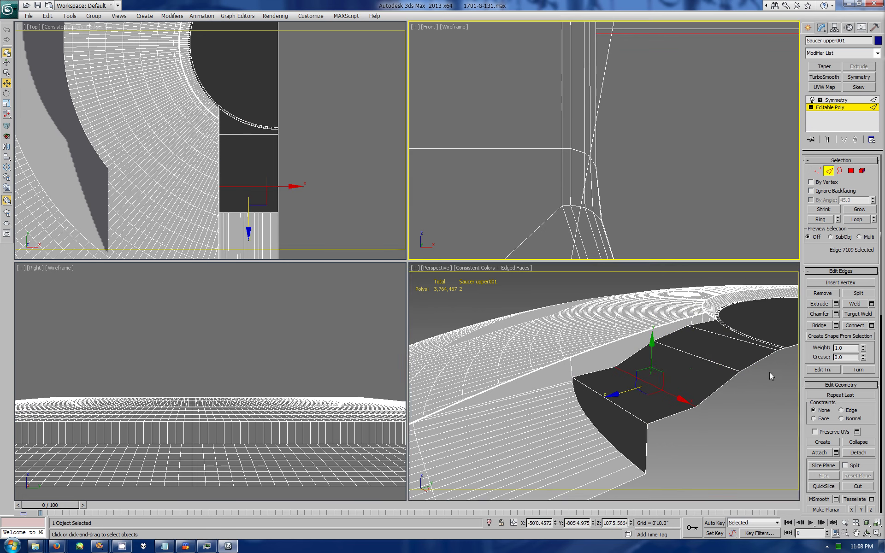
{"action": "scroll", "coordinate": [484, 191], "scroll_direction": "up", "scroll_amount": 5}
{"action": "mouse_move", "coordinate": [484, 192]}
{"action": "middle_mouse_down"}
{"action": "mouse_move", "coordinate": [471, 194]}
{"action": "mouse_move", "coordinate": [687, 184]}
{"action": "mouse_move", "coordinate": [608, 173]}
{"action": "mouse_move", "coordinate": [648, 216]}
{"action": "middle_mouse_up"}
{"action": "key", "text": "w"}
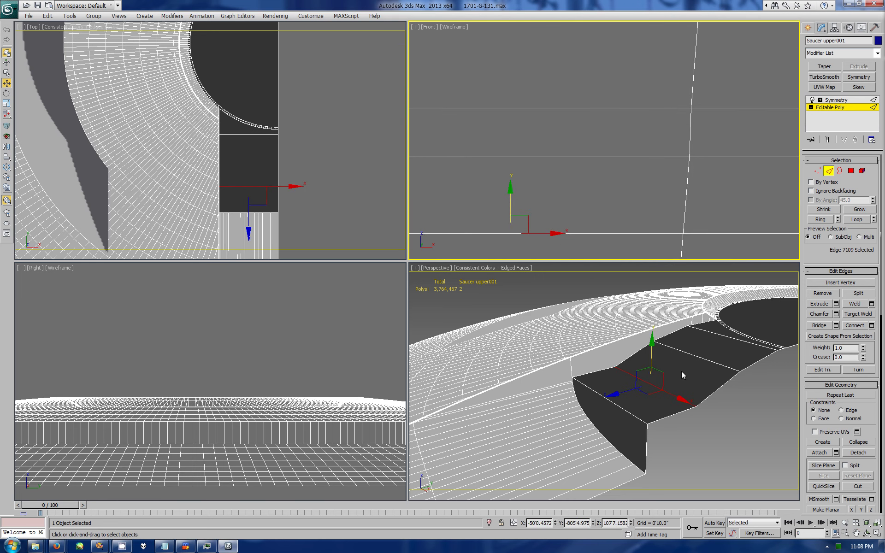
{"action": "left_click", "coordinate": [676, 350]}
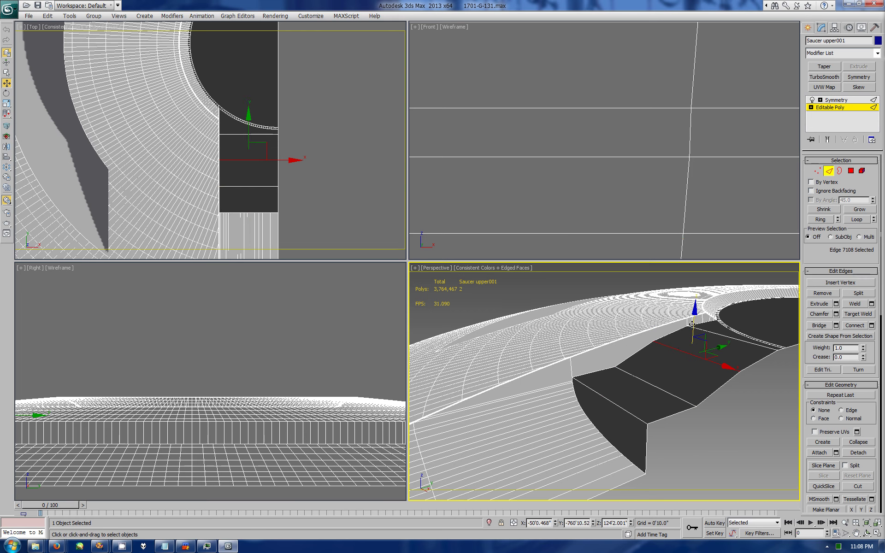
{"action": "mouse_move", "coordinate": [688, 326]}
{"action": "left_mouse_down"}
{"action": "mouse_move", "coordinate": [689, 339]}
{"action": "mouse_move", "coordinate": [744, 346]}
{"action": "left_mouse_up"}
Step: Isolate the selected hull pieces and orbit to a low side view in a maximized Perspective view
{"action": "left_click", "coordinate": [862, 27]}
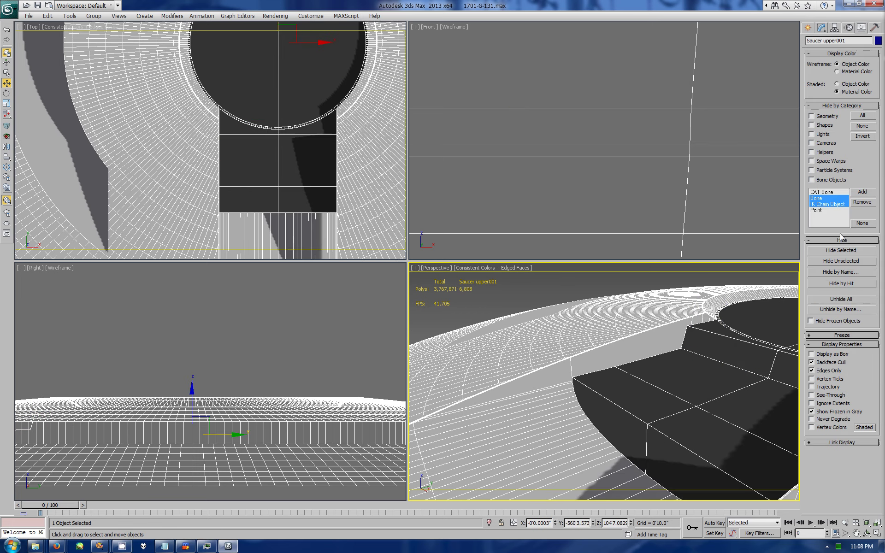
{"action": "left_click", "coordinate": [825, 305]}
{"action": "left_click", "coordinate": [829, 262]}
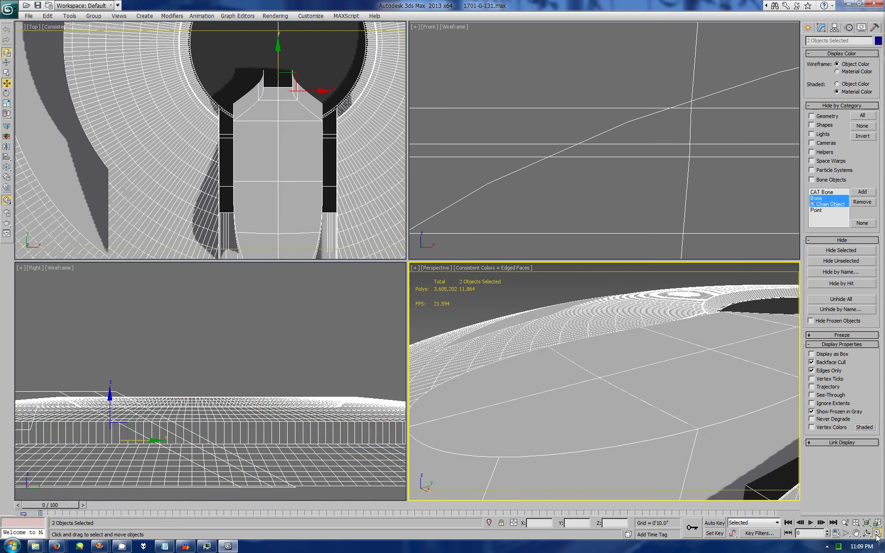
{"action": "key", "text": "alt+w"}
{"action": "mouse_move", "coordinate": [500, 308]}
{"action": "middle_mouse_down", "text": "alt"}
{"action": "mouse_move", "coordinate": [471, 313]}
{"action": "mouse_move", "coordinate": [484, 295]}
{"action": "mouse_move", "coordinate": [466, 299]}
{"action": "mouse_move", "coordinate": [475, 305]}
{"action": "mouse_move", "coordinate": [433, 367]}
{"action": "middle_mouse_up", "text": "alt"}
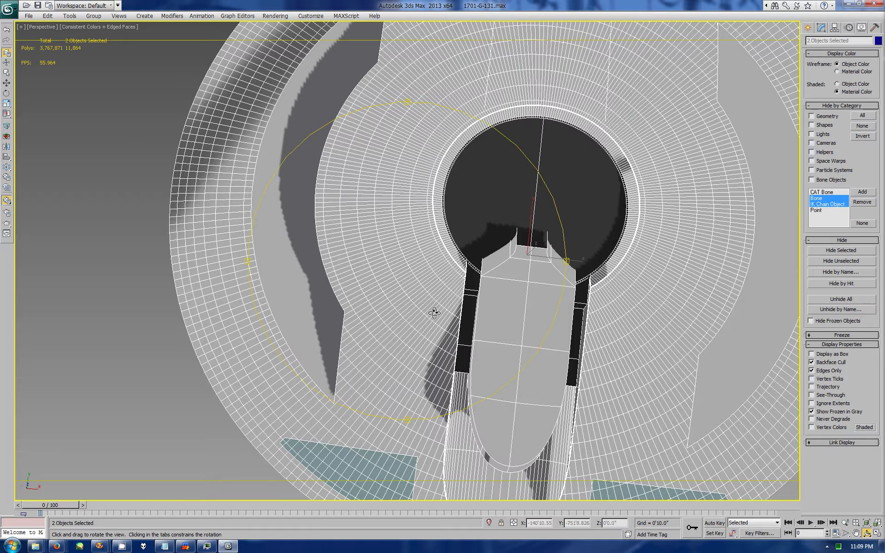
{"action": "scroll", "coordinate": [478, 292], "scroll_direction": "up", "scroll_amount": 3}
{"action": "scroll", "coordinate": [405, 229], "scroll_direction": "up", "scroll_amount": 2}
{"action": "scroll", "coordinate": [409, 214], "scroll_direction": "up", "scroll_amount": 1}
{"action": "scroll", "coordinate": [409, 215], "scroll_direction": "down", "scroll_amount": 5}
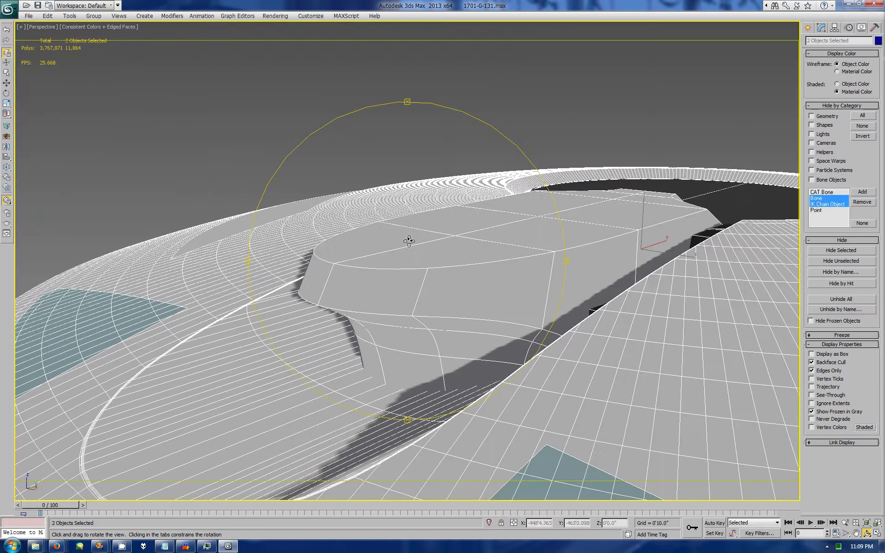
{"action": "mouse_move", "coordinate": [409, 241]}
{"action": "middle_mouse_down", "text": "alt"}
{"action": "mouse_move", "coordinate": [411, 161]}
{"action": "mouse_move", "coordinate": [431, 225]}
{"action": "mouse_move", "coordinate": [433, 277]}
{"action": "middle_mouse_up", "text": "alt"}
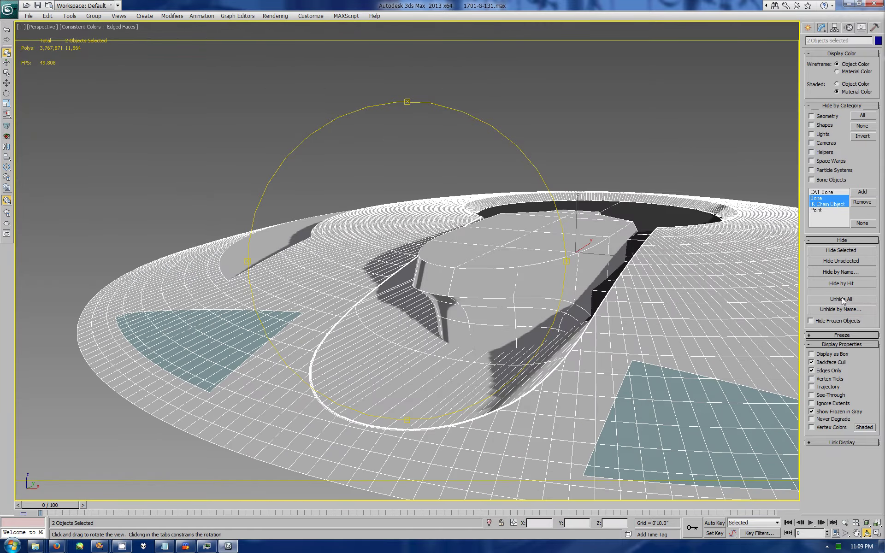
Step: Unhide all objects and lower Box450 along Z to 92'4.7512"
{"action": "left_click", "coordinate": [846, 299]}
{"action": "key", "text": "w"}
{"action": "left_click", "coordinate": [563, 259]}
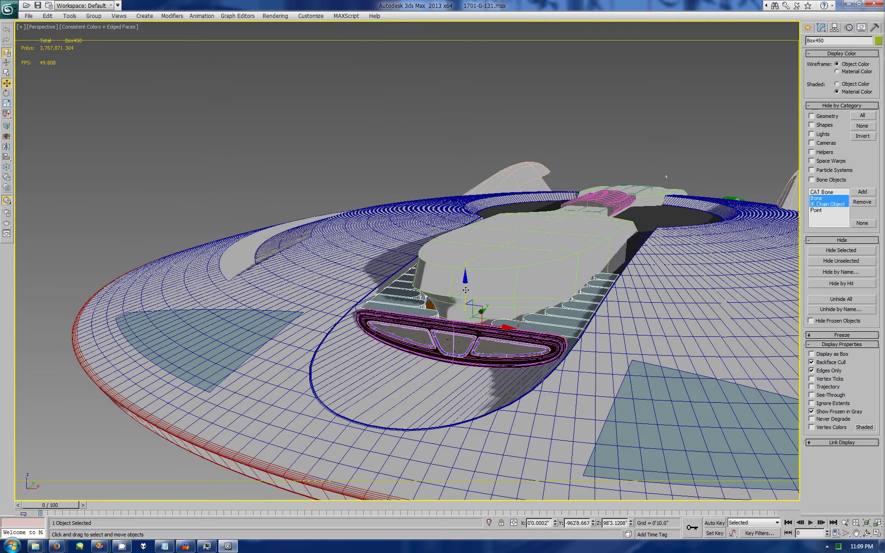
{"action": "mouse_move", "coordinate": [466, 295]}
{"action": "left_mouse_down"}
{"action": "mouse_move", "coordinate": [465, 325]}
{"action": "mouse_move", "coordinate": [562, 363]}
{"action": "mouse_move", "coordinate": [539, 286]}
{"action": "left_mouse_up"}
{"action": "key", "text": "ctrl+r"}
Step: Select Box305 and orbit to a low, flat angle over the neck
{"action": "key", "text": "w"}
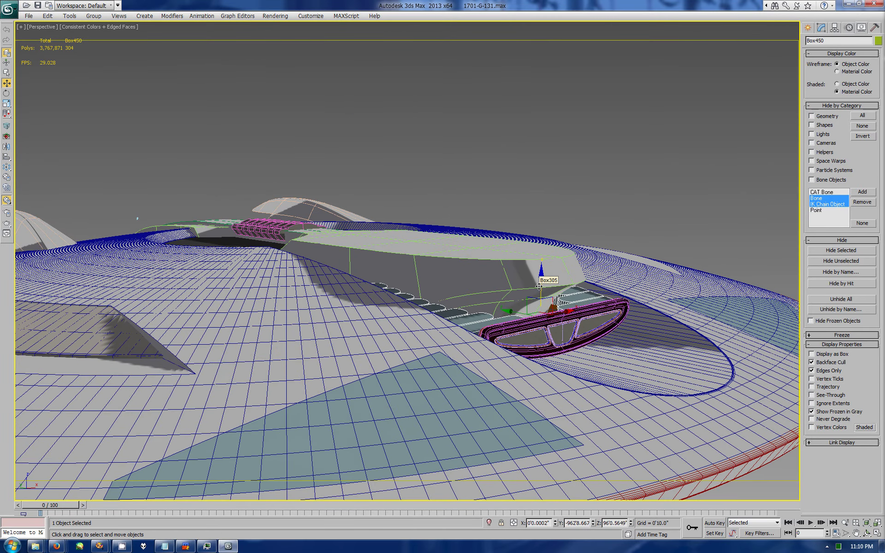
{"action": "left_click", "coordinate": [538, 286]}
{"action": "key", "text": "ctrl+r"}
{"action": "left_click_drag", "start_coordinate": [539, 286], "coordinate": [449, 293]}
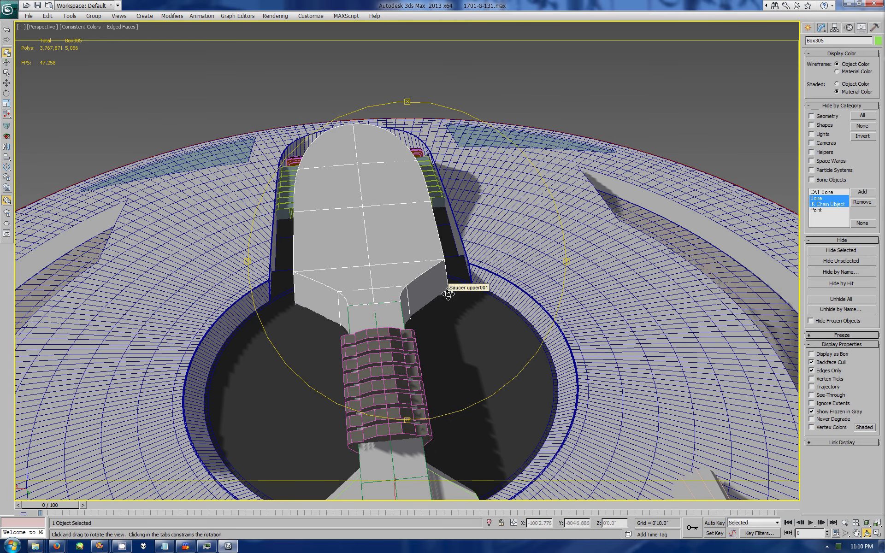
{"action": "left_click_drag", "start_coordinate": [448, 293], "coordinate": [484, 294]}
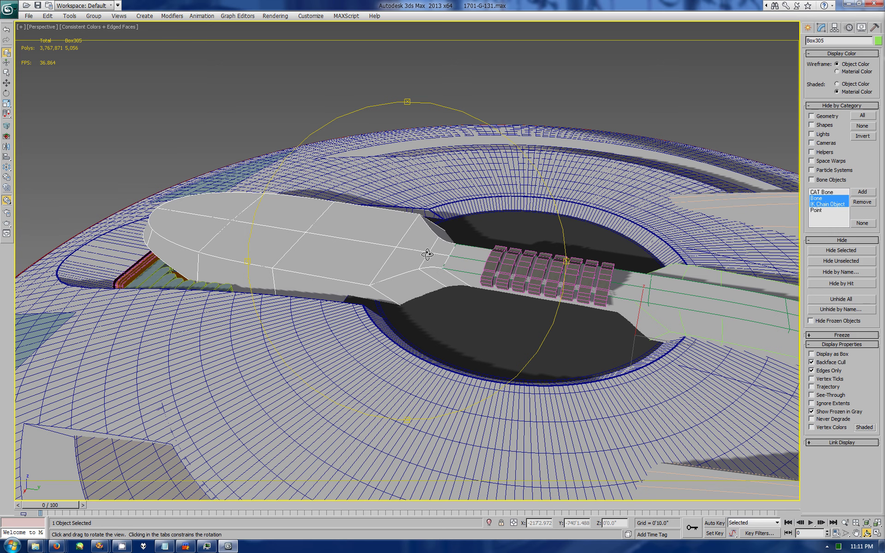
{"action": "mouse_move", "coordinate": [427, 253]}
{"action": "left_mouse_down"}
{"action": "mouse_move", "coordinate": [394, 283]}
{"action": "mouse_move", "coordinate": [415, 208]}
{"action": "left_mouse_up"}
{"action": "scroll", "coordinate": [415, 208], "scroll_direction": "up", "scroll_amount": 5}
{"action": "key", "text": "w"}
{"action": "left_click", "coordinate": [740, 162]}
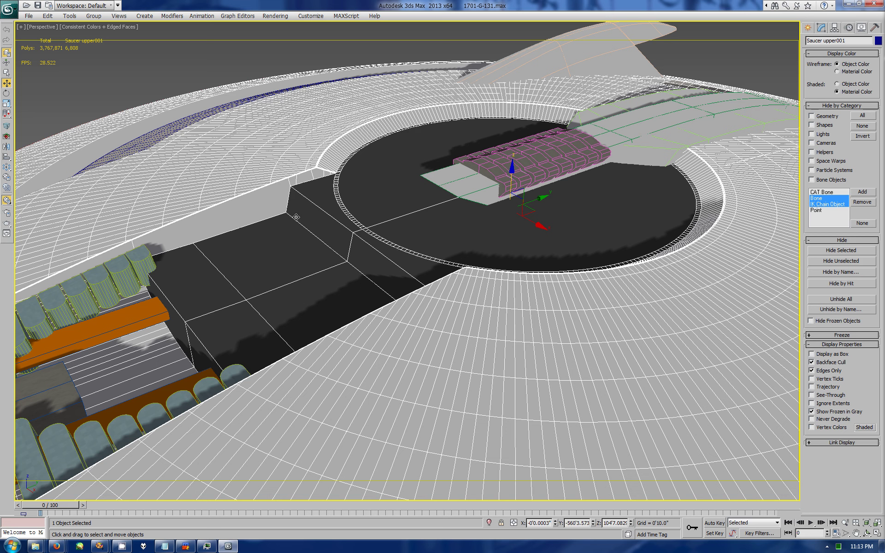
Step: On the hull's base mesh, connect two vertical trench wall edges with 2 new edges
{"action": "left_click", "coordinate": [822, 28]}
{"action": "left_click", "coordinate": [831, 108]}
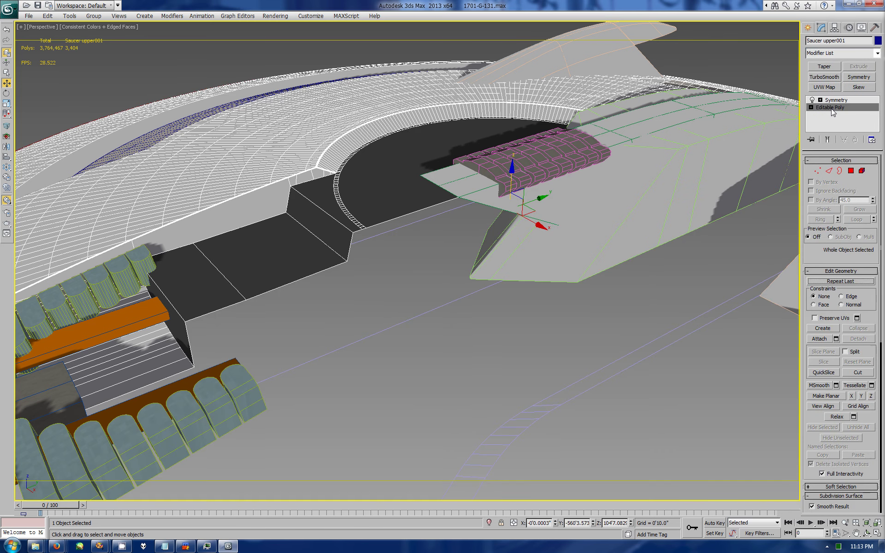
{"action": "left_click", "coordinate": [829, 170]}
{"action": "left_click", "coordinate": [289, 198]}
{"action": "left_click", "coordinate": [350, 248], "text": "ctrl"}
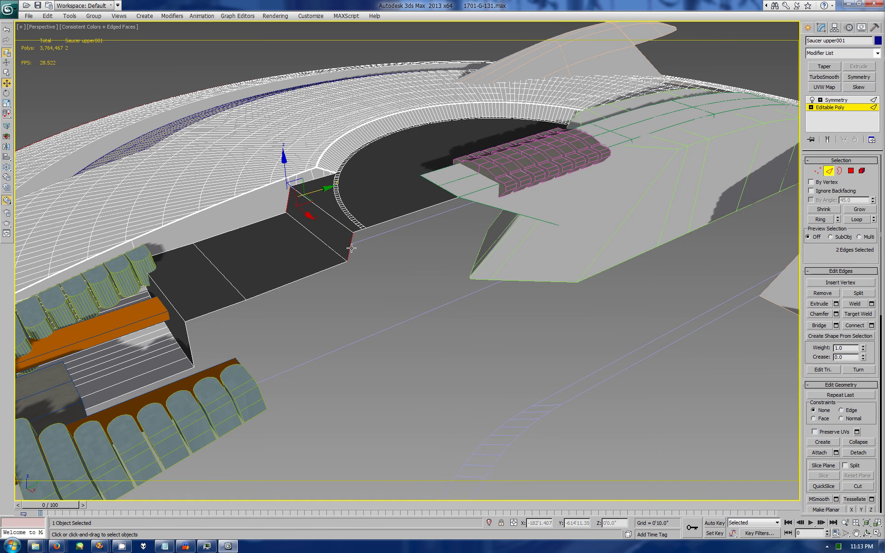
{"action": "key", "text": "ctrl+shift+e"}
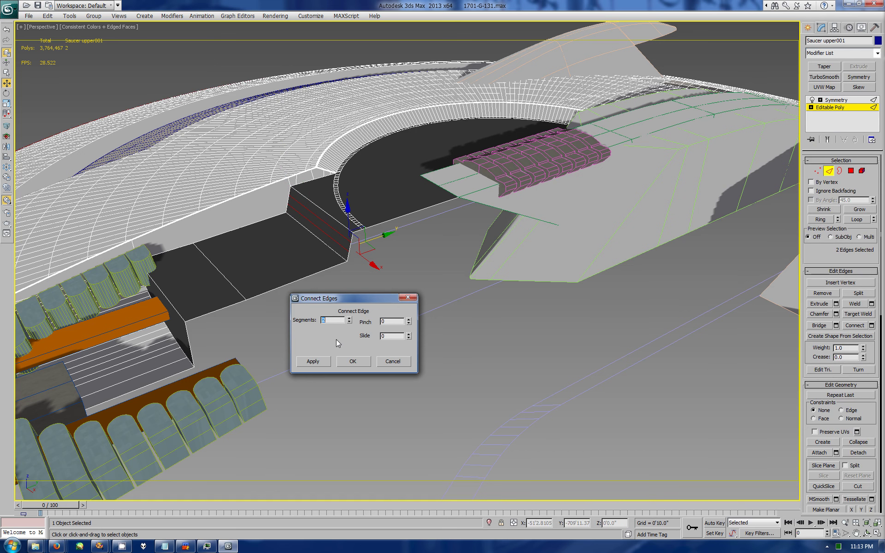
{"action": "left_click", "coordinate": [352, 361]}
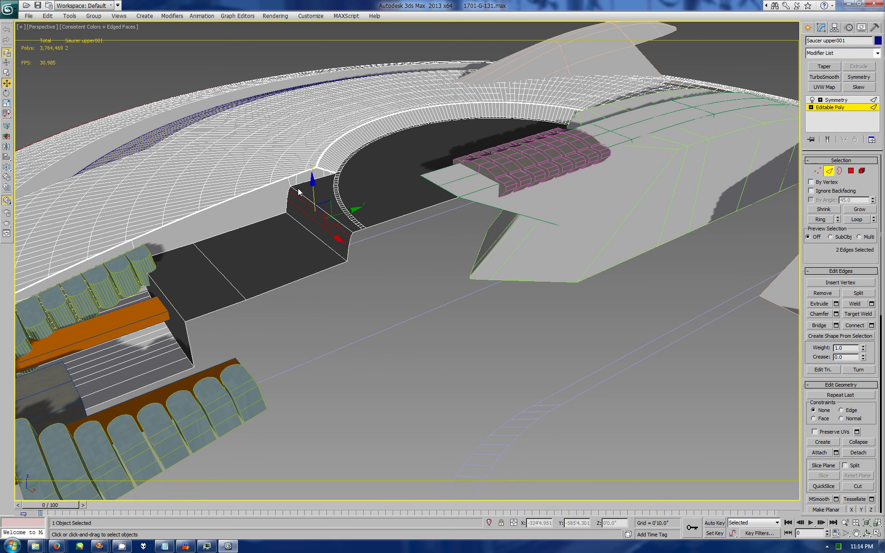
{"action": "scroll", "coordinate": [299, 191], "scroll_direction": "up", "scroll_amount": 2}
{"action": "left_click_drag", "start_coordinate": [304, 201], "coordinate": [308, 199]}
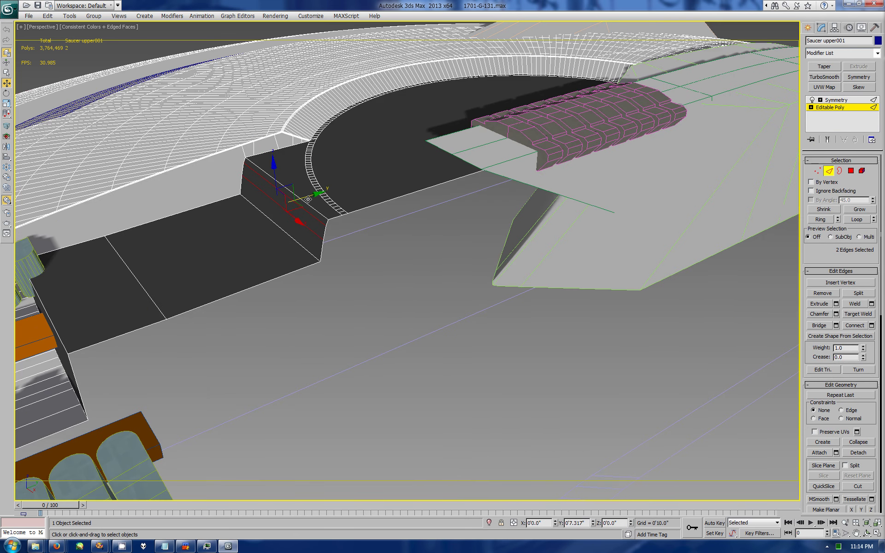
Step: Push the top trench wall edges back to form a stepped inset
{"action": "left_click", "coordinate": [257, 187]}
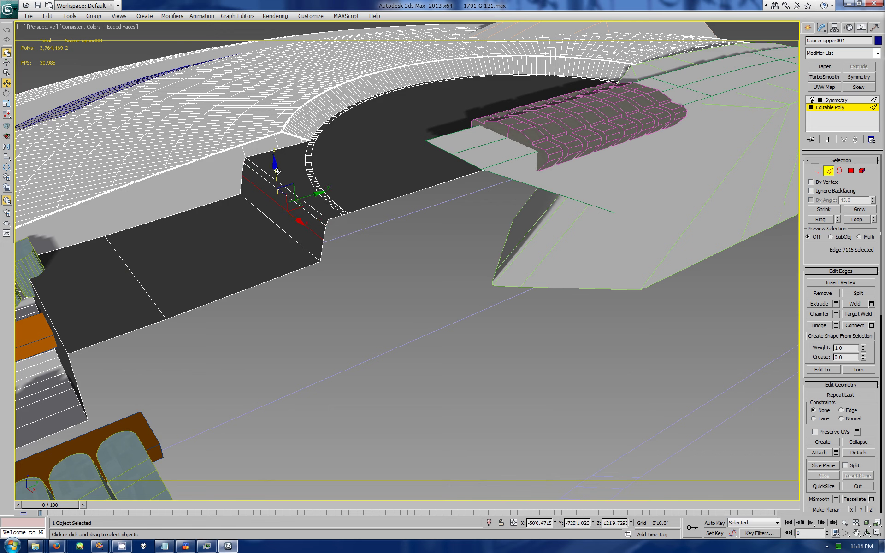
{"action": "left_click", "coordinate": [275, 161]}
{"action": "left_click", "coordinate": [286, 189], "text": "ctrl"}
{"action": "mouse_move", "coordinate": [286, 189]}
{"action": "left_mouse_down"}
{"action": "mouse_move", "coordinate": [304, 181]}
{"action": "mouse_move", "coordinate": [297, 238]}
{"action": "left_mouse_up"}
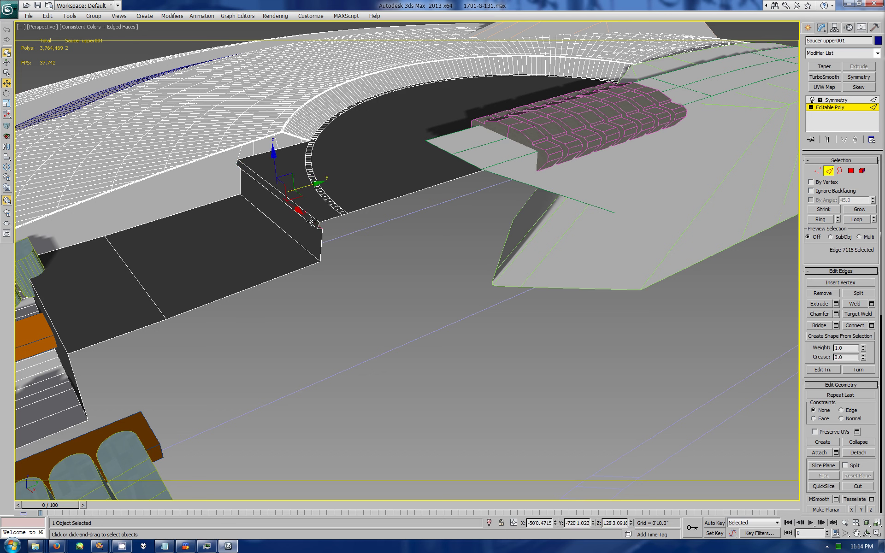
Step: Change the floor polygons' smoothing group, make them planar, and lower them slightly
{"action": "key", "text": "4"}
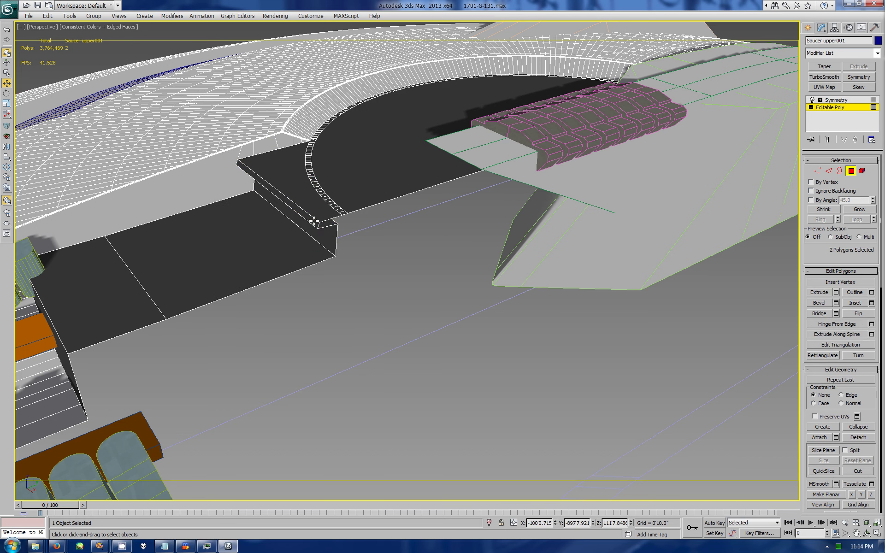
{"action": "left_click", "coordinate": [58, 300], "text": "ctrl"}
{"action": "scroll", "coordinate": [839, 277], "scroll_direction": "down", "scroll_amount": 3}
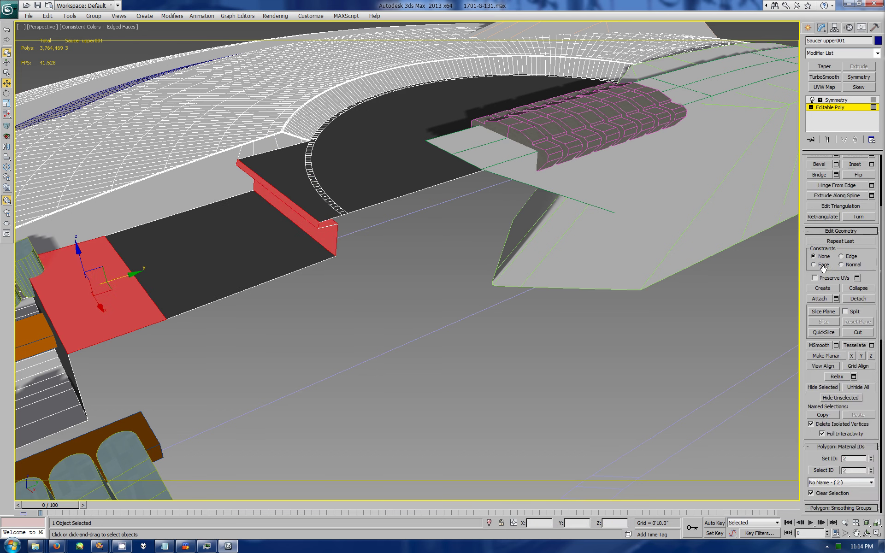
{"action": "scroll", "coordinate": [839, 276], "scroll_direction": "down", "scroll_amount": 2}
{"action": "left_click", "coordinate": [823, 483]}
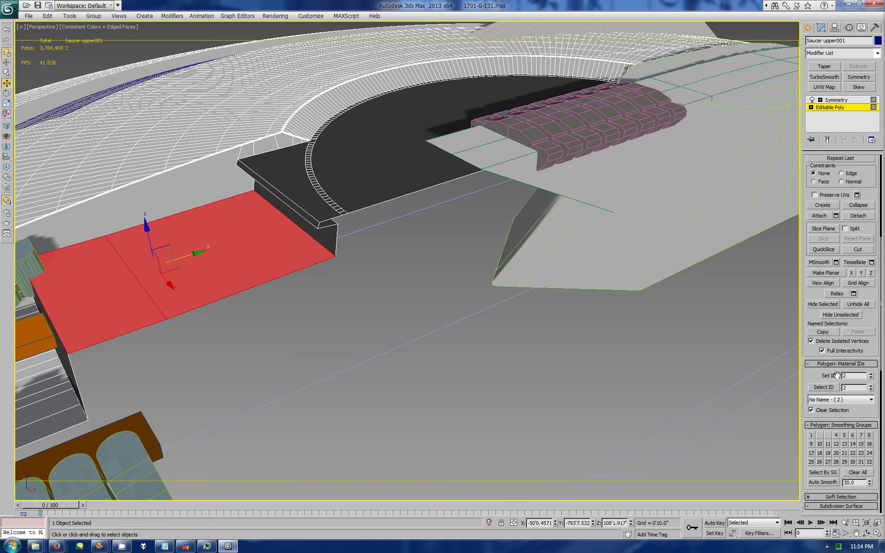
{"action": "left_click", "coordinate": [861, 273]}
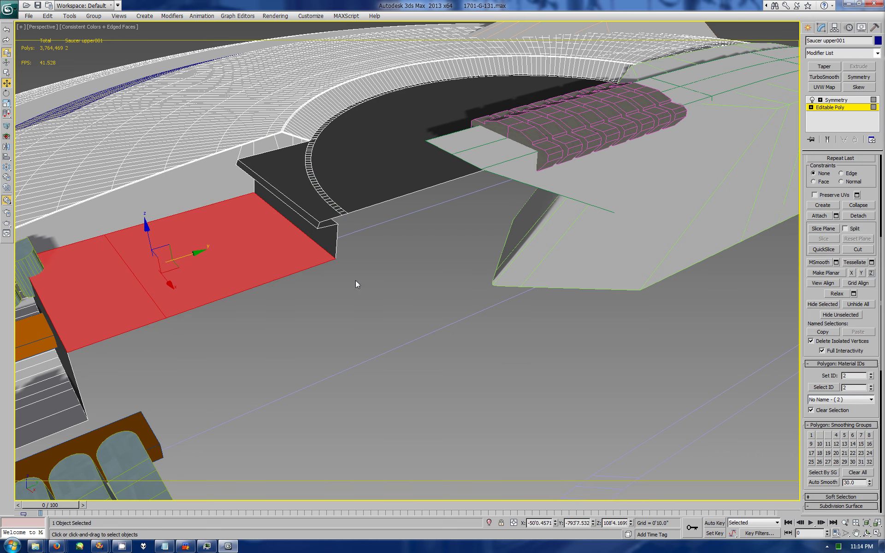
{"action": "left_click_drag", "start_coordinate": [146, 234], "coordinate": [147, 240]}
{"action": "middle_click_drag", "start_coordinate": [148, 252], "coordinate": [435, 282], "text": "alt"}
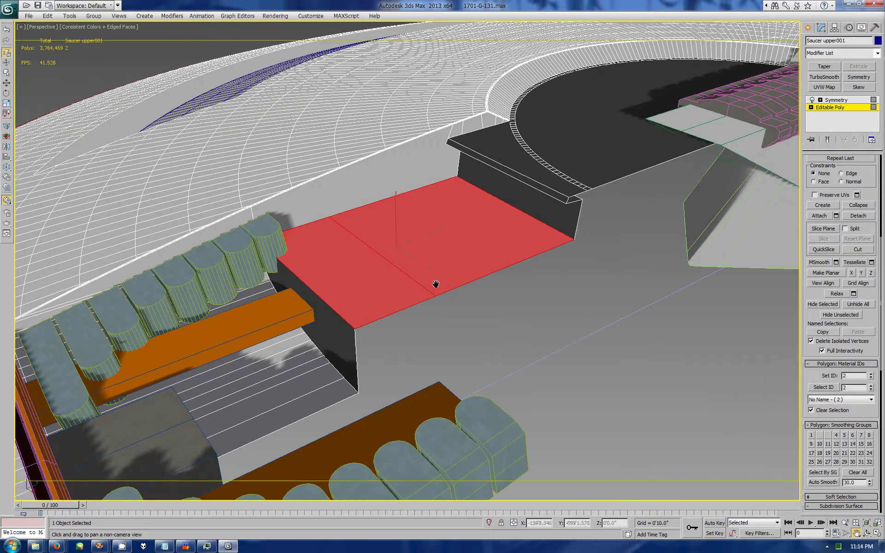
Step: Unhide and select the gray block Box305
{"action": "left_click", "coordinate": [862, 27]}
{"action": "left_click", "coordinate": [841, 300]}
{"action": "left_click", "coordinate": [637, 276]}
Step: Orbit the Perspective view around the gray block to look down on the neck
{"action": "key", "text": "ctrl+r"}
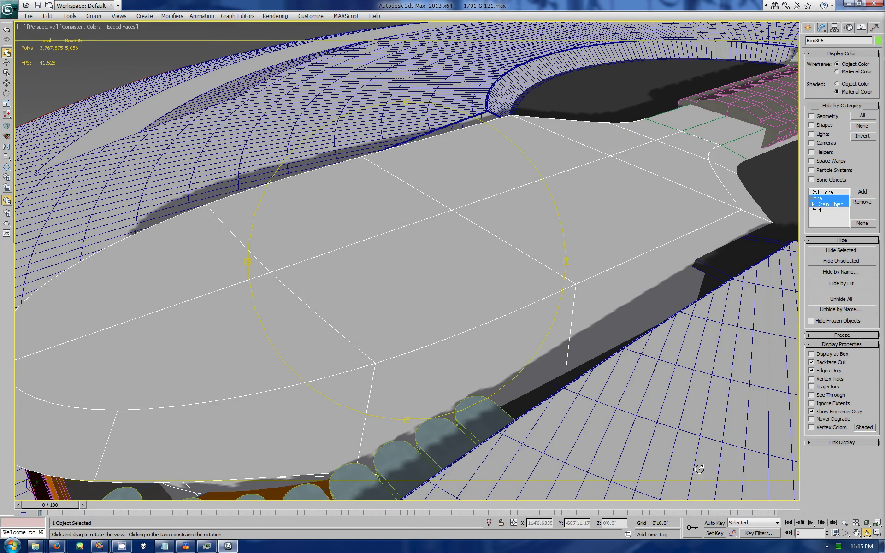
{"action": "mouse_move", "coordinate": [413, 277]}
{"action": "left_mouse_down"}
{"action": "mouse_move", "coordinate": [421, 279]}
{"action": "mouse_move", "coordinate": [391, 289]}
{"action": "mouse_move", "coordinate": [415, 272]}
{"action": "left_mouse_up"}
{"action": "left_click_drag", "start_coordinate": [443, 298], "coordinate": [419, 358]}
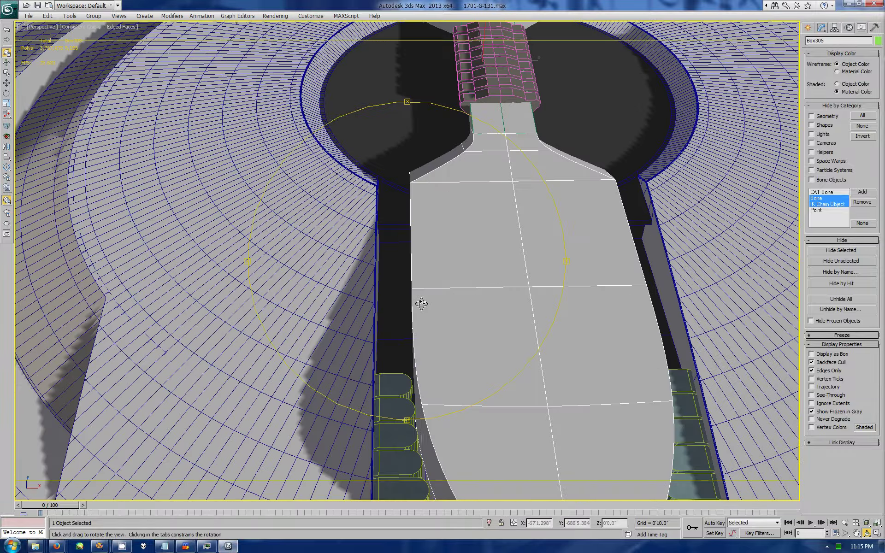
{"action": "key", "text": "w"}
Step: Select two trench polygons left of the neck on the hull's base mesh, then exit sub-object mode
{"action": "left_click", "coordinate": [374, 209]}
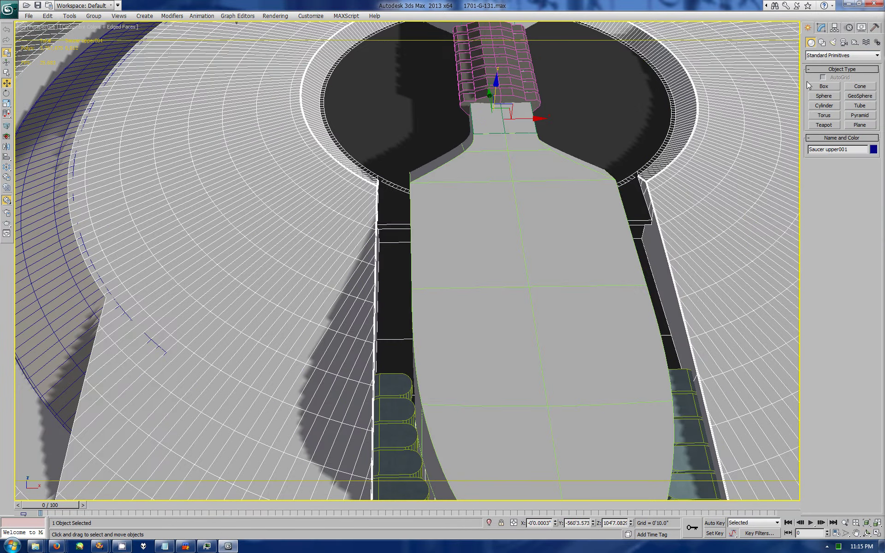
{"action": "left_click", "coordinate": [825, 33]}
{"action": "left_click", "coordinate": [830, 107]}
{"action": "key", "text": "4"}
{"action": "left_click", "coordinate": [394, 249]}
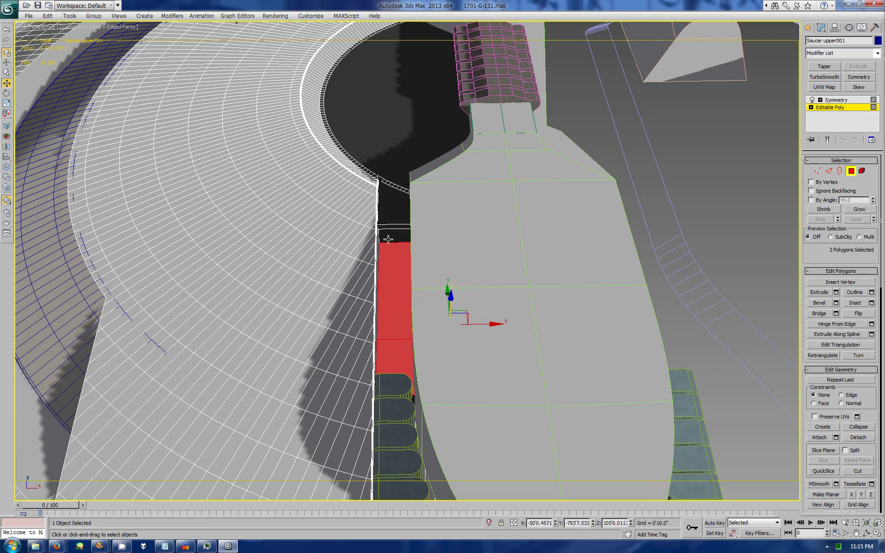
{"action": "left_click", "coordinate": [411, 402], "text": "ctrl"}
{"action": "left_click", "coordinate": [807, 28]}
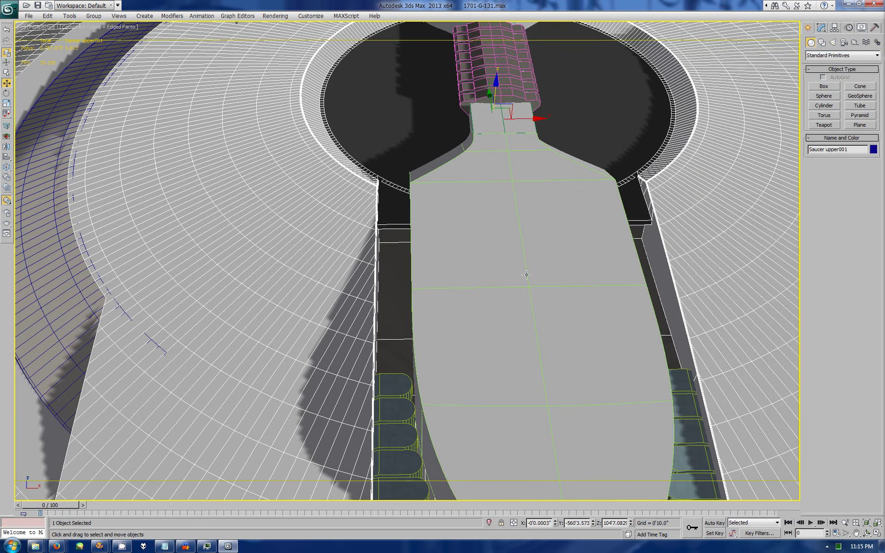
Step: Select Box305, orbit to view it along the neck, and restore the four-viewport layout
{"action": "left_click", "coordinate": [527, 274]}
{"action": "key", "text": "ctrl+r"}
{"action": "mouse_move", "coordinate": [509, 309]}
{"action": "left_mouse_down"}
{"action": "mouse_move", "coordinate": [436, 223]}
{"action": "mouse_move", "coordinate": [446, 300]}
{"action": "mouse_move", "coordinate": [461, 277]}
{"action": "mouse_move", "coordinate": [471, 288]}
{"action": "left_mouse_up"}
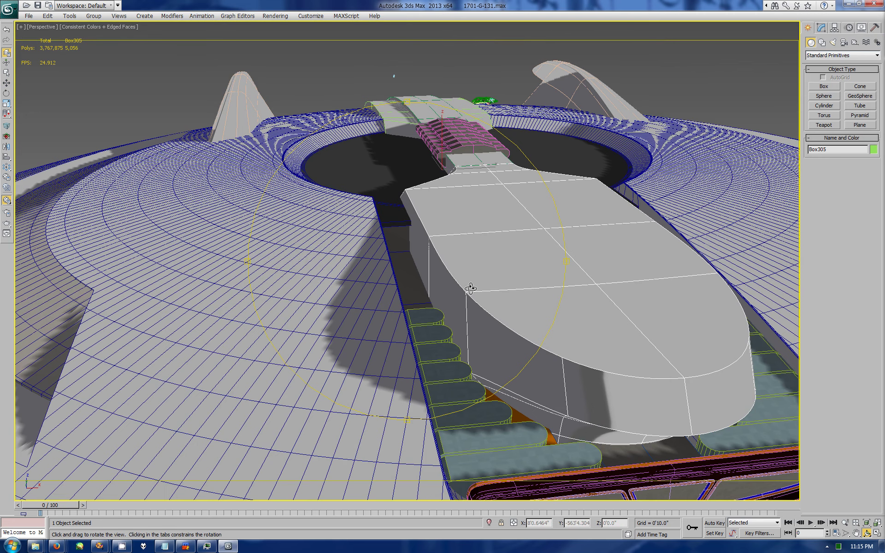
{"action": "mouse_move", "coordinate": [471, 288]}
{"action": "left_mouse_down"}
{"action": "mouse_move", "coordinate": [392, 261]}
{"action": "mouse_move", "coordinate": [383, 277]}
{"action": "mouse_move", "coordinate": [375, 252]}
{"action": "left_mouse_up"}
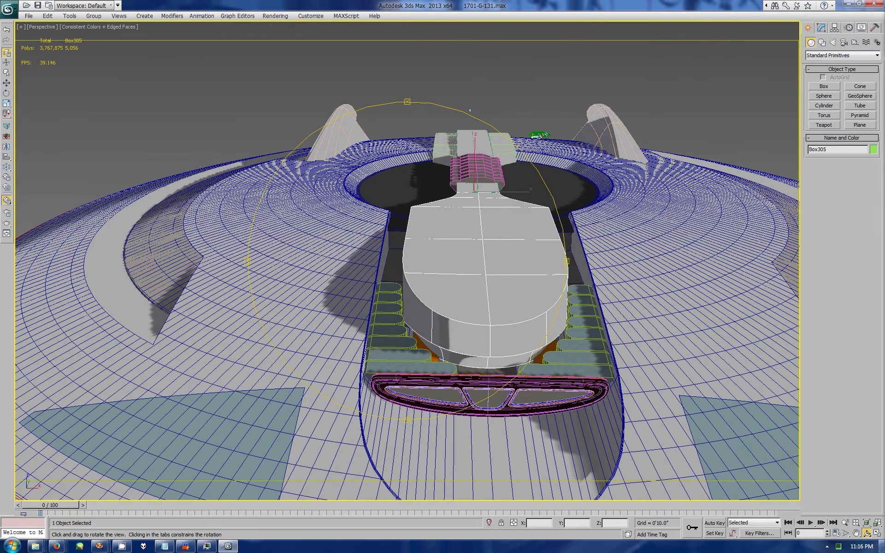
{"action": "left_click", "coordinate": [878, 533]}
{"action": "scroll", "coordinate": [320, 396], "scroll_direction": "up", "scroll_amount": 5}
Step: Create a new box over the trench wall from the maximized Right view
{"action": "middle_click_drag", "start_coordinate": [316, 385], "coordinate": [234, 392]}
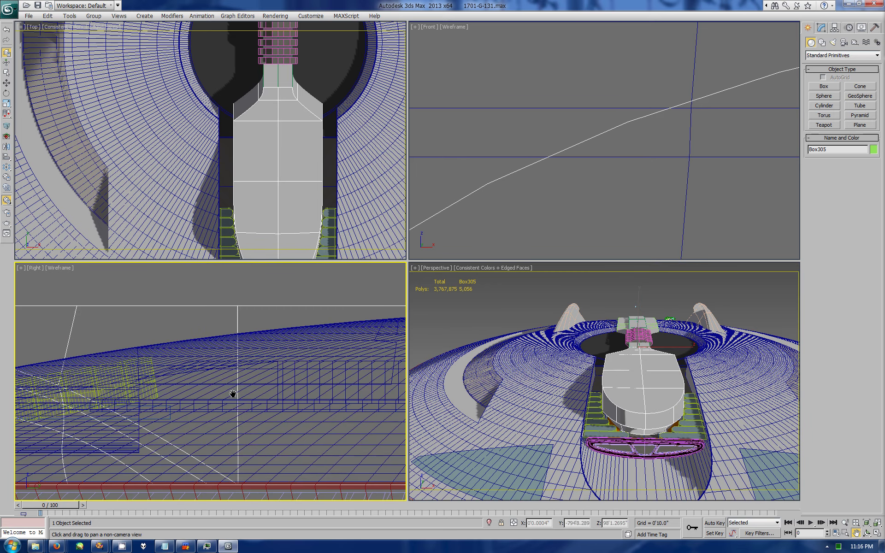
{"action": "left_click", "coordinate": [877, 534]}
{"action": "left_click", "coordinate": [824, 86]}
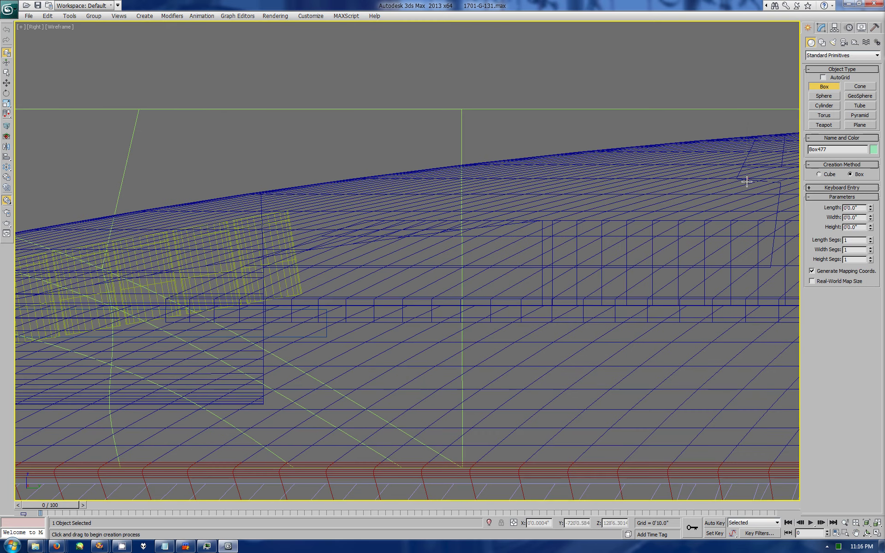
{"action": "mouse_move", "coordinate": [747, 182]}
{"action": "left_mouse_down"}
{"action": "mouse_move", "coordinate": [316, 292]}
{"action": "mouse_move", "coordinate": [318, 272]}
{"action": "left_mouse_up"}
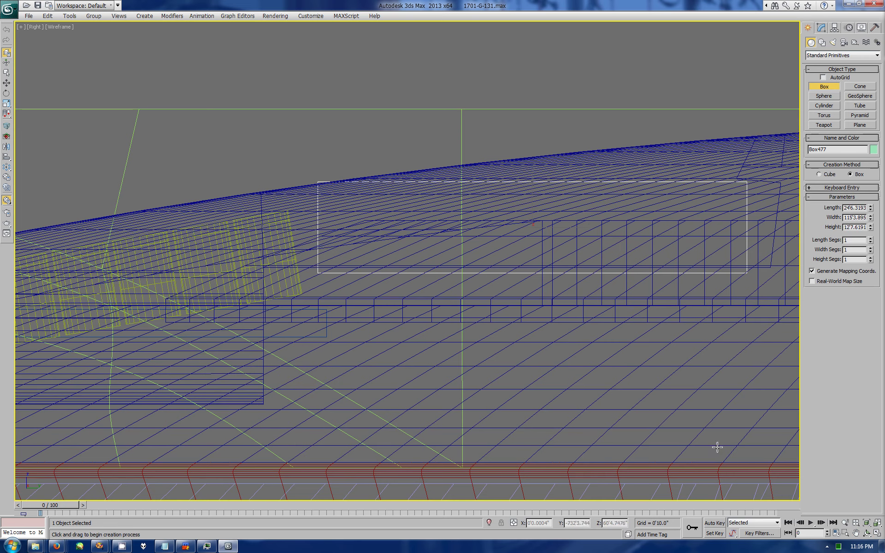
{"action": "key", "text": "alt+w"}
{"action": "left_click", "coordinate": [588, 204]}
Step: Convert the box to editable poly and fit its vertices into the trench beside the neck
{"action": "scroll", "coordinate": [589, 204], "scroll_direction": "down", "scroll_amount": 5}
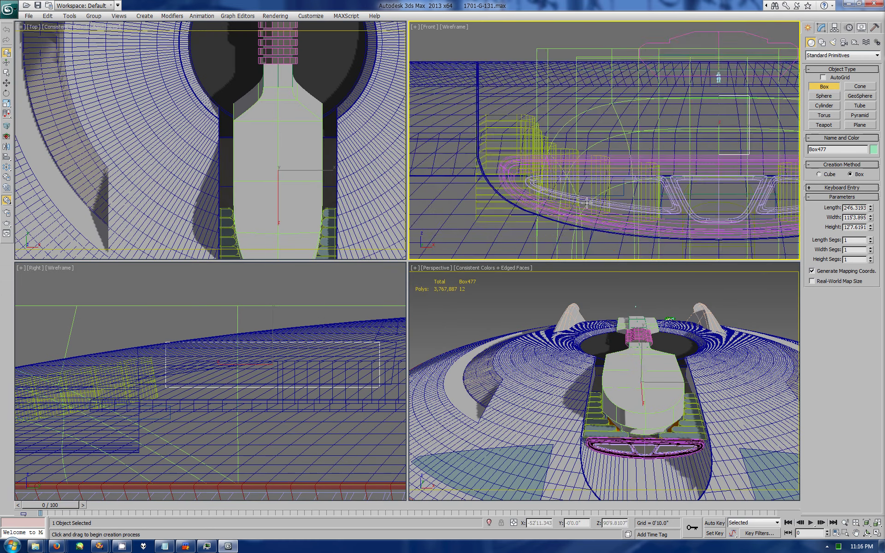
{"action": "scroll", "coordinate": [588, 204], "scroll_direction": "down", "scroll_amount": 2}
{"action": "right_click", "coordinate": [728, 141]}
{"action": "key", "text": "1"}
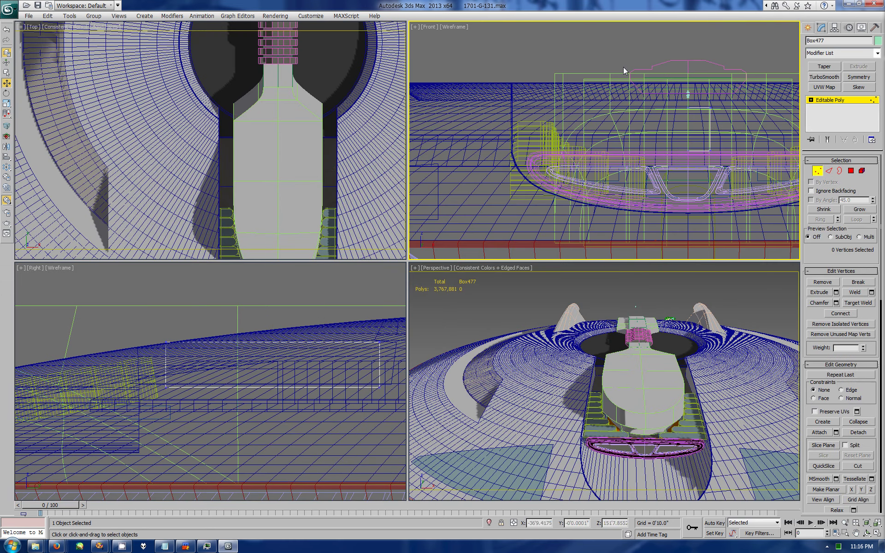
{"action": "key", "text": "ctrl+a"}
{"action": "mouse_move", "coordinate": [738, 129]}
{"action": "left_mouse_down"}
{"action": "mouse_move", "coordinate": [866, 147]}
{"action": "mouse_move", "coordinate": [412, 209]}
{"action": "left_mouse_up"}
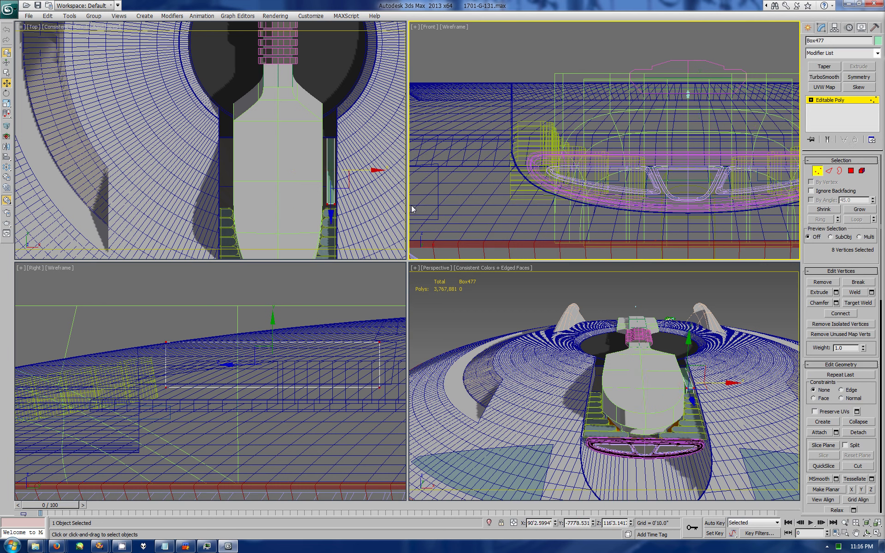
{"action": "left_click_drag", "start_coordinate": [365, 174], "coordinate": [360, 172]}
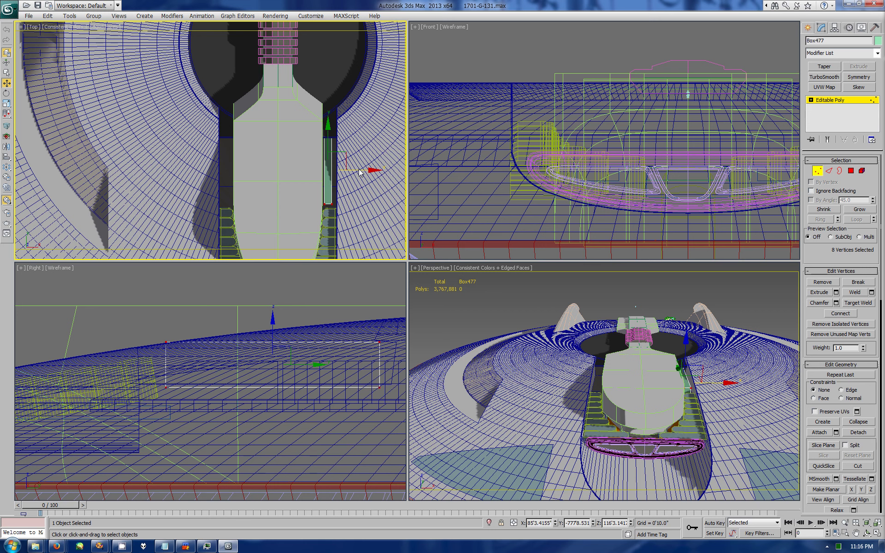
{"action": "left_click_drag", "start_coordinate": [339, 127], "coordinate": [330, 251]}
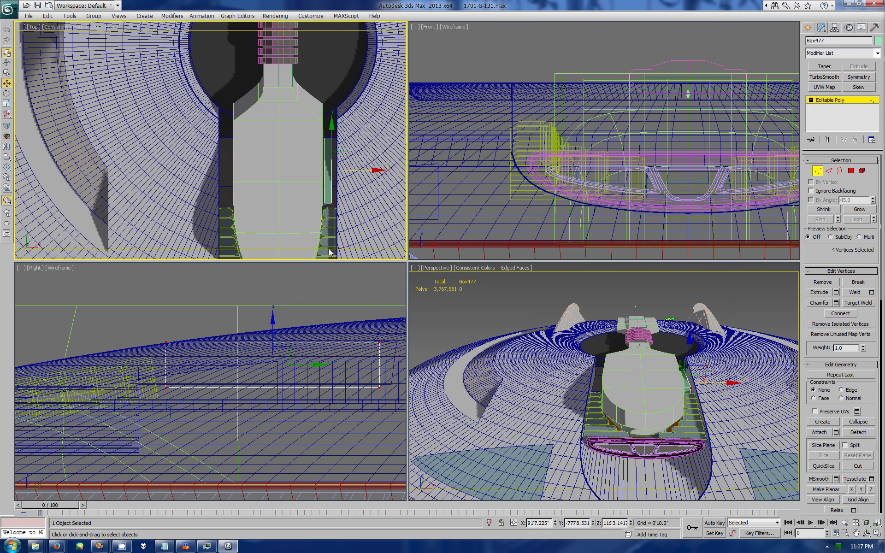
{"action": "left_click_drag", "start_coordinate": [367, 171], "coordinate": [371, 172]}
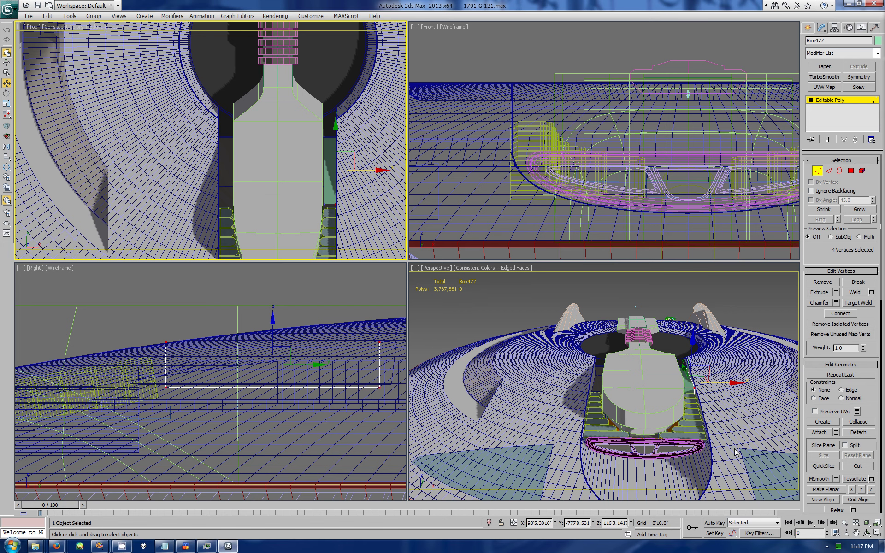
Step: Orbit around the green panel, save the scene, and shift the selected vertices along Y
{"action": "scroll", "coordinate": [736, 452], "scroll_direction": "up", "scroll_amount": 5}
{"action": "scroll", "coordinate": [760, 456], "scroll_direction": "up", "scroll_amount": 3}
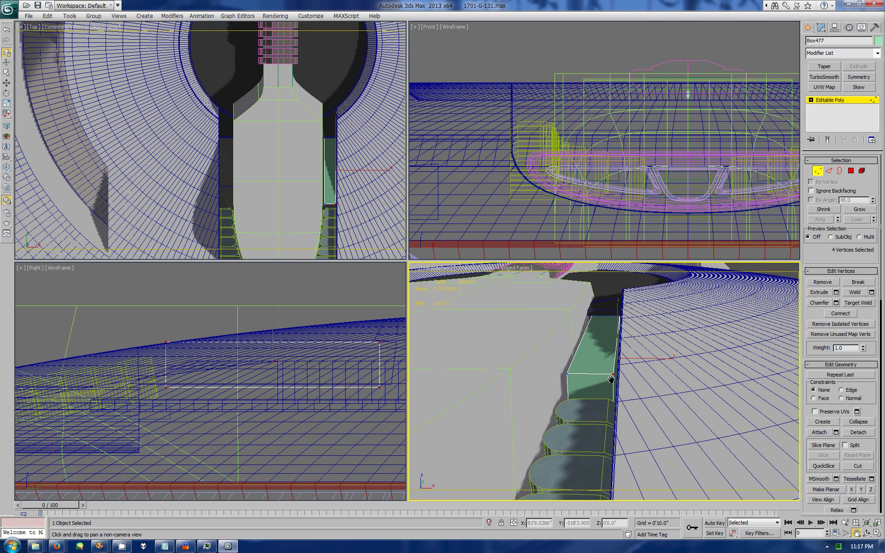
{"action": "left_click", "coordinate": [867, 533]}
{"action": "mouse_move", "coordinate": [563, 369]}
{"action": "left_mouse_down"}
{"action": "mouse_move", "coordinate": [581, 341]}
{"action": "mouse_move", "coordinate": [643, 400]}
{"action": "left_mouse_up"}
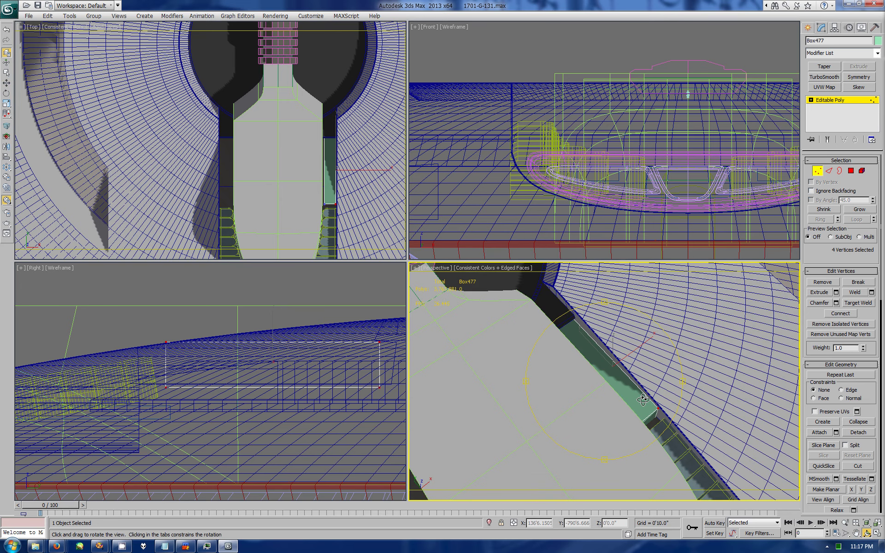
{"action": "key", "text": "ctrl+s"}
{"action": "right_click", "coordinate": [304, 185]}
{"action": "left_click_drag", "start_coordinate": [335, 176], "coordinate": [331, 170]}
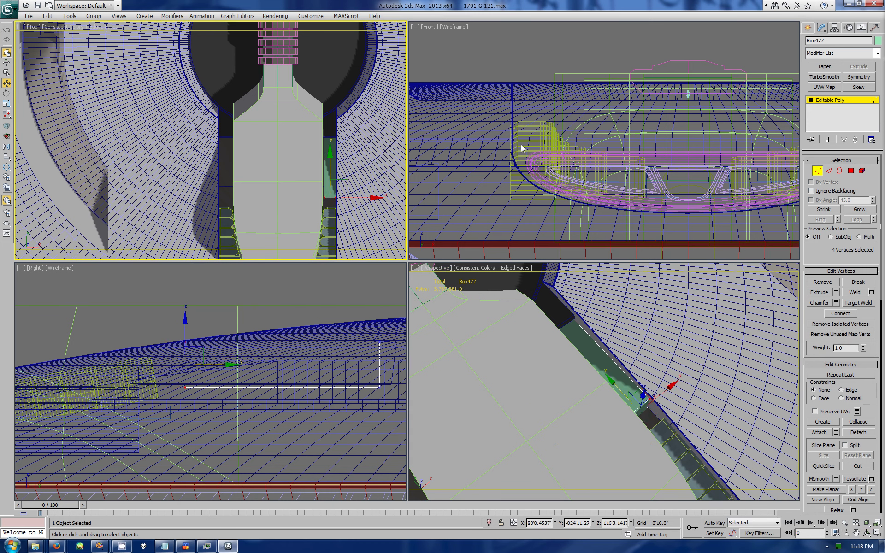
Step: Connect the panel's selected edges with 7 segments
{"action": "left_click", "coordinate": [828, 170]}
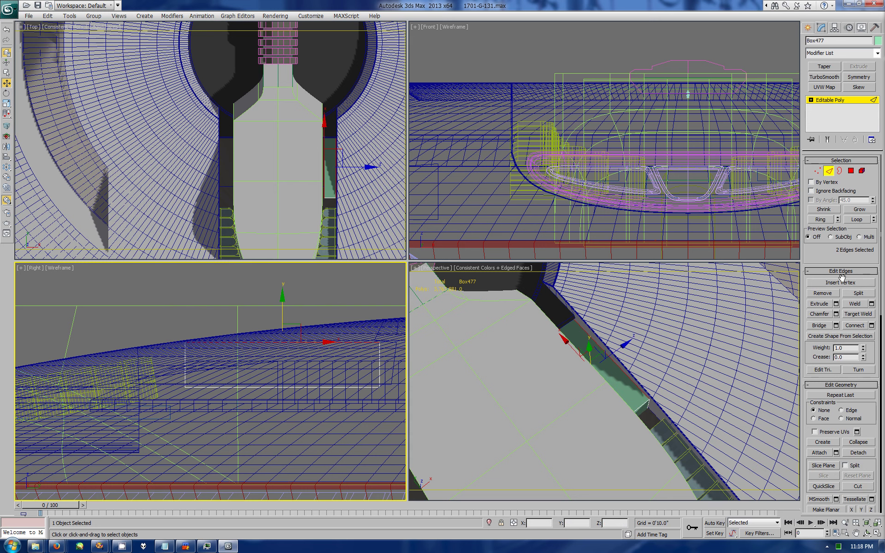
{"action": "left_click", "coordinate": [871, 325]}
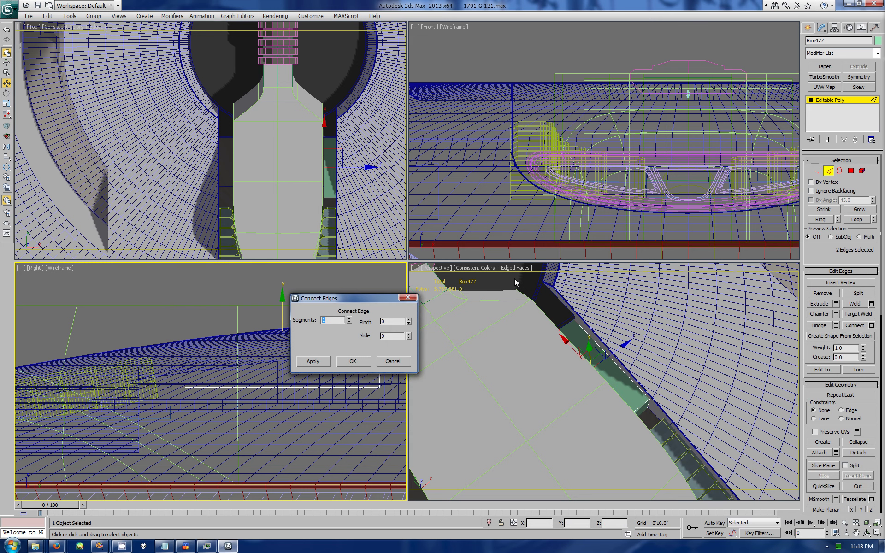
{"action": "type", "text": "7"}
{"action": "key", "text": "Return"}
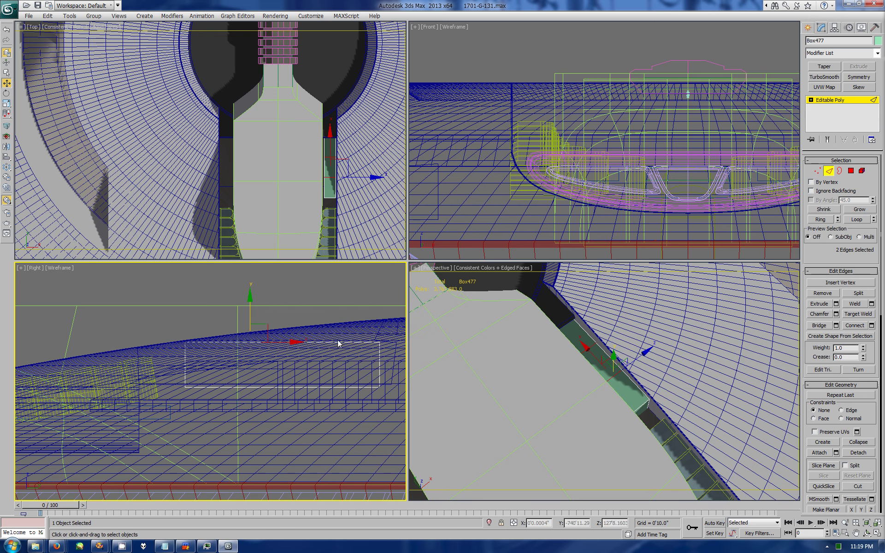
Step: Select two vertices of the green panel and orbit to look along the strip
{"action": "key", "text": "1"}
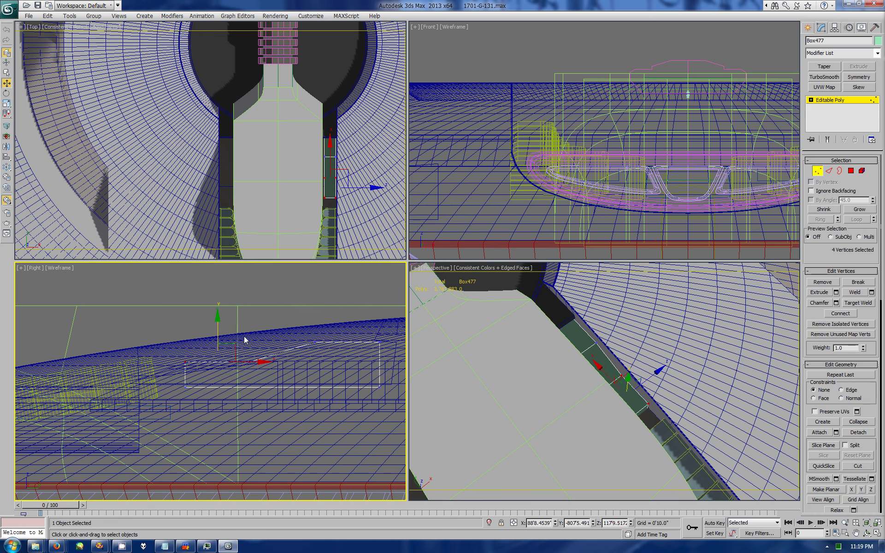
{"action": "left_click", "coordinate": [325, 343]}
{"action": "left_click_drag", "start_coordinate": [378, 339], "coordinate": [277, 367]}
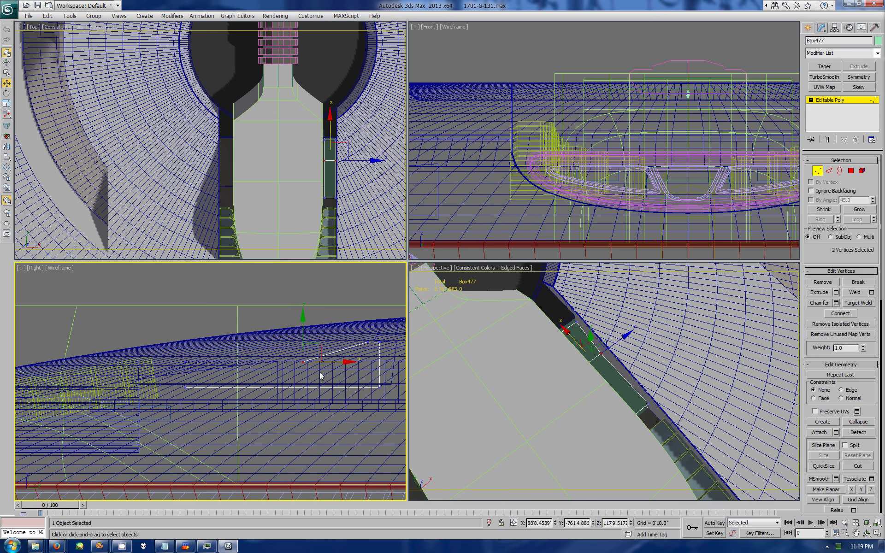
{"action": "mouse_move", "coordinate": [323, 343]}
{"action": "left_mouse_down"}
{"action": "mouse_move", "coordinate": [367, 365]}
{"action": "mouse_move", "coordinate": [263, 334]}
{"action": "left_mouse_up"}
{"action": "left_click", "coordinate": [862, 531]}
{"action": "left_click_drag", "start_coordinate": [609, 350], "coordinate": [595, 377]}
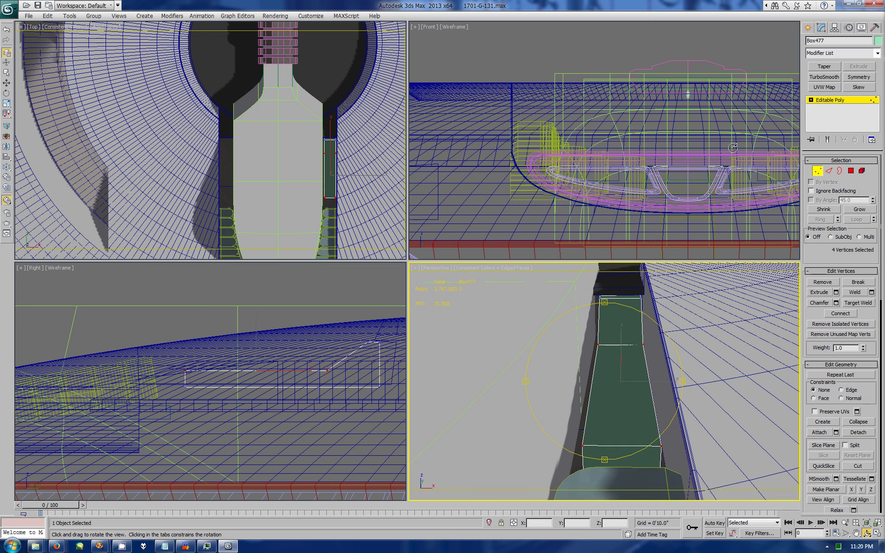
{"action": "key", "text": "w"}
{"action": "middle_click_drag", "start_coordinate": [728, 144], "coordinate": [543, 149]}
{"action": "key", "text": "2"}
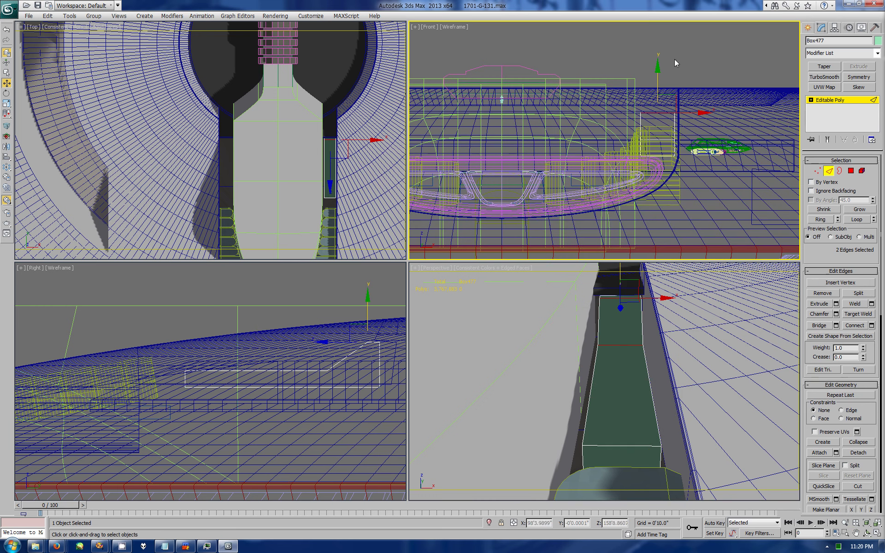
Step: Connect four edges across the panel with a connection pinch of 16
{"action": "left_click_drag", "start_coordinate": [646, 54], "coordinate": [668, 123]}
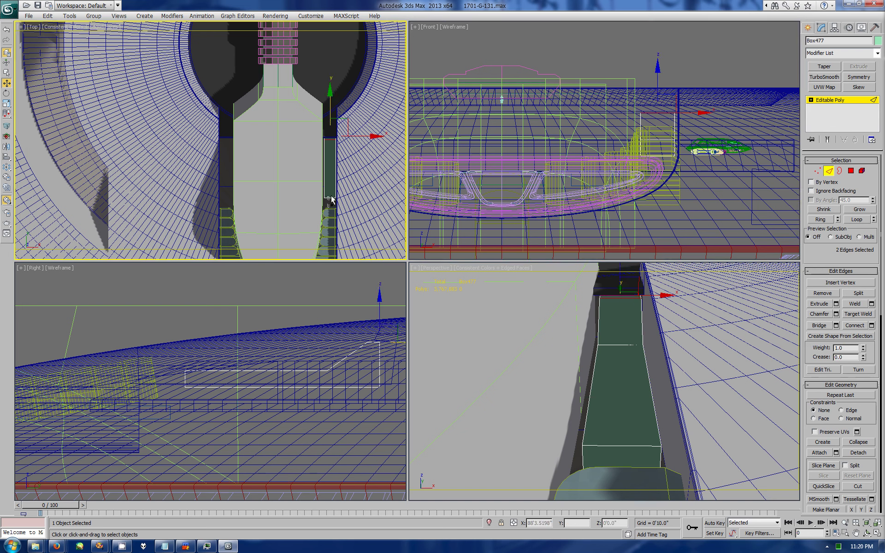
{"action": "left_click_drag", "start_coordinate": [321, 188], "coordinate": [333, 203]}
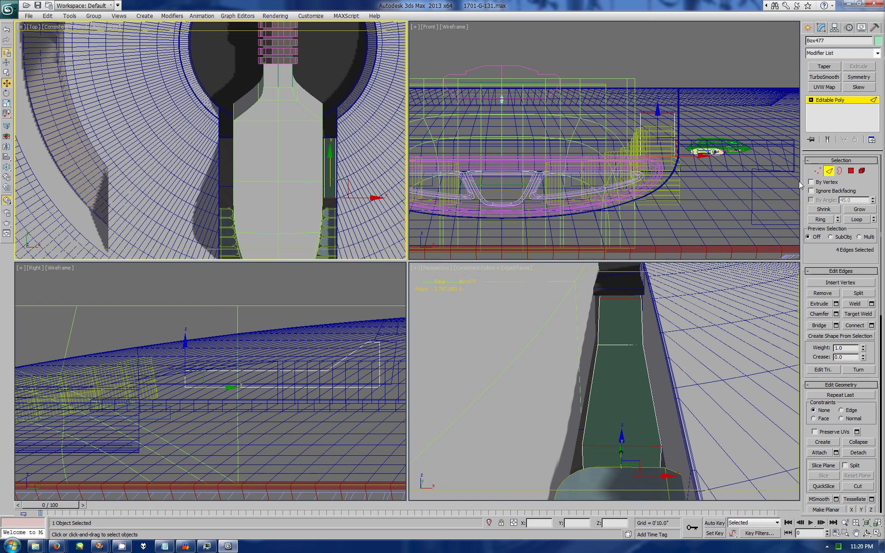
{"action": "left_click", "coordinate": [871, 325]}
{"action": "left_click_drag", "start_coordinate": [408, 321], "coordinate": [403, 305]}
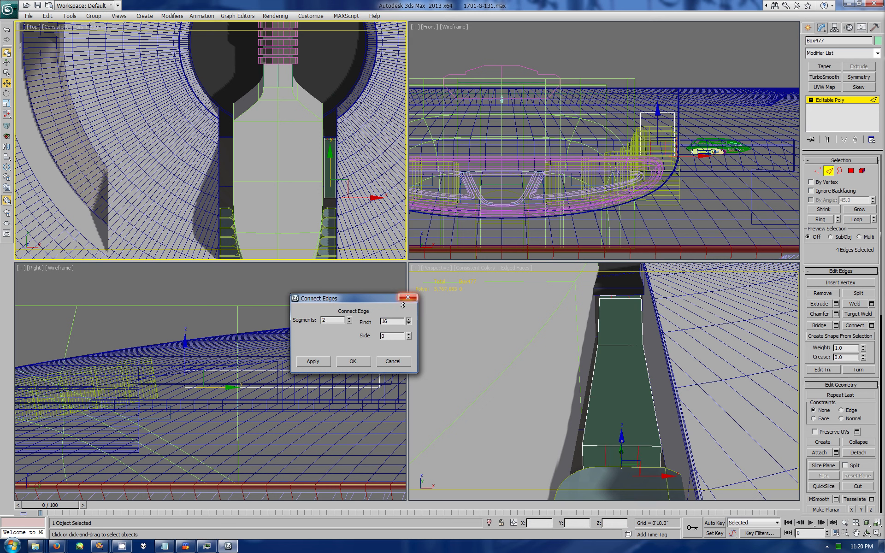
{"action": "left_click", "coordinate": [352, 361]}
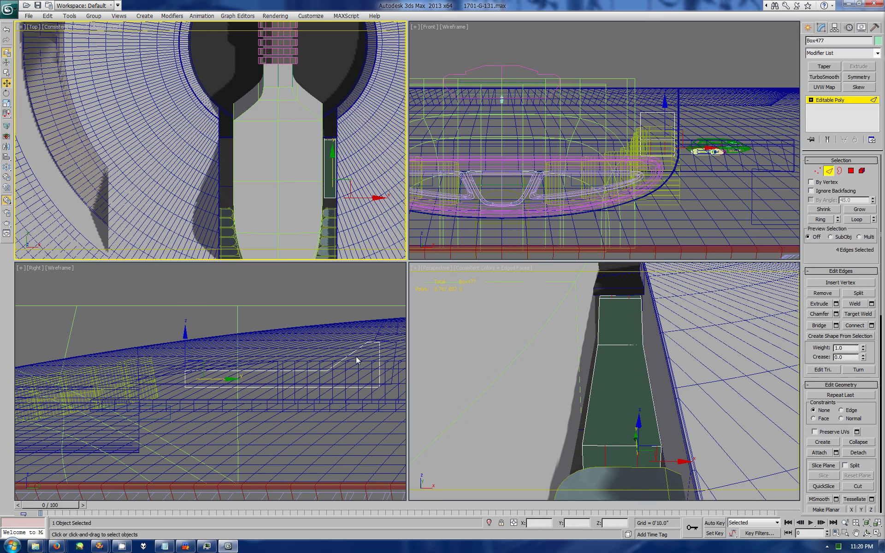
{"action": "right_click", "coordinate": [286, 310]}
Step: Redo the connection as a single edge and slide it toward the panel's end
{"action": "left_click", "coordinate": [872, 326]}
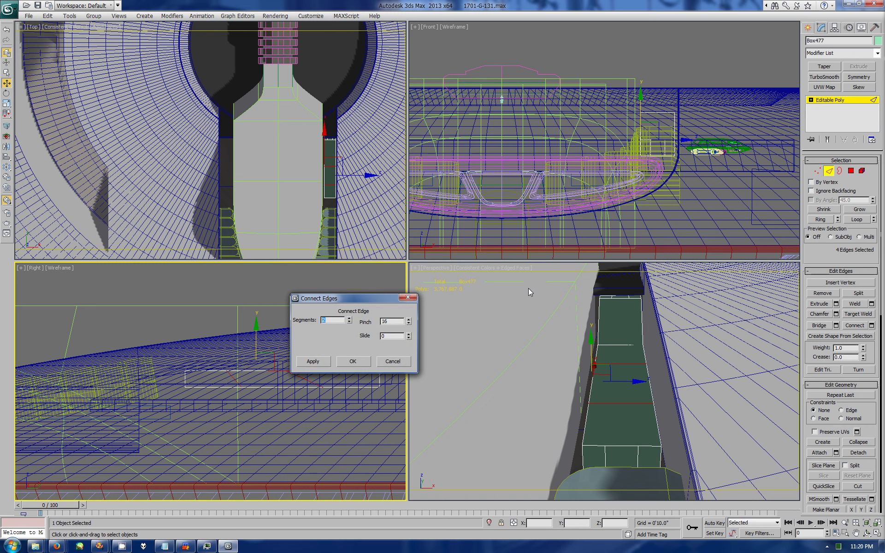
{"action": "left_click", "coordinate": [349, 322]}
{"action": "left_click", "coordinate": [349, 362]}
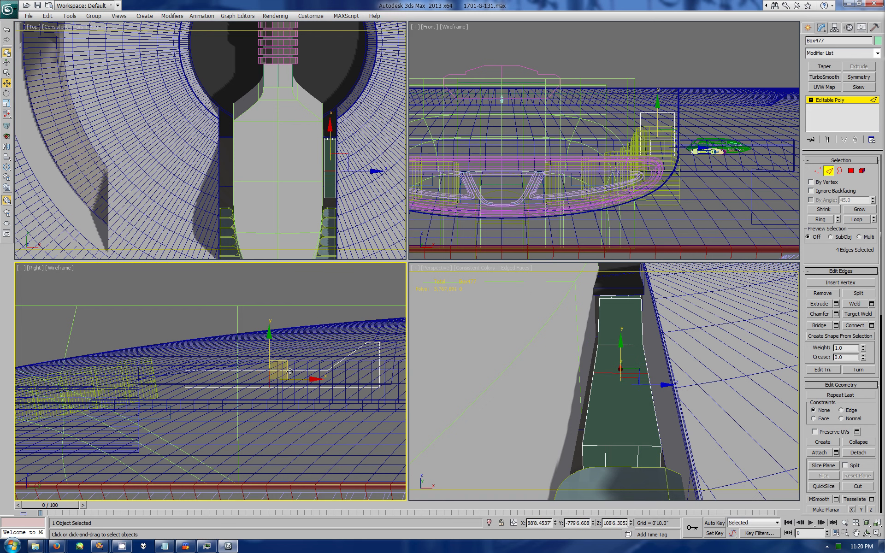
{"action": "left_click_drag", "start_coordinate": [300, 379], "coordinate": [229, 361]}
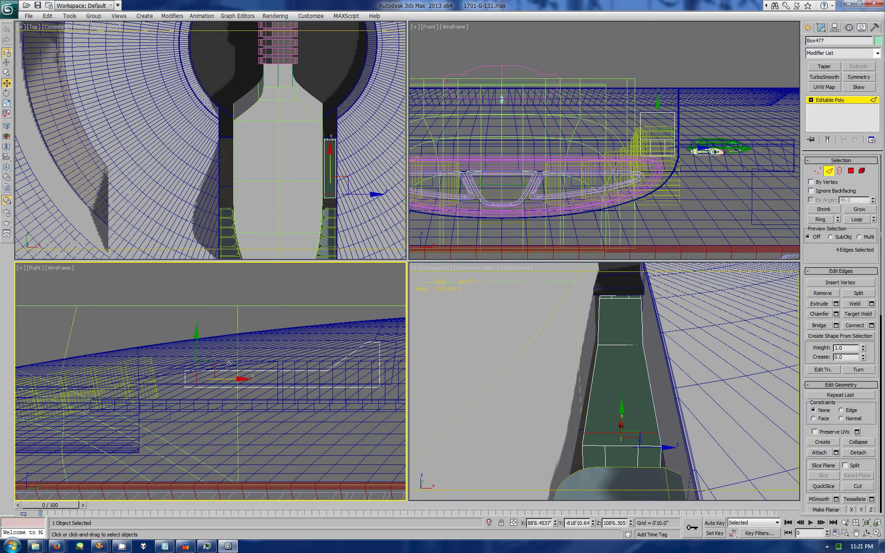
{"action": "left_click", "coordinate": [389, 365]}
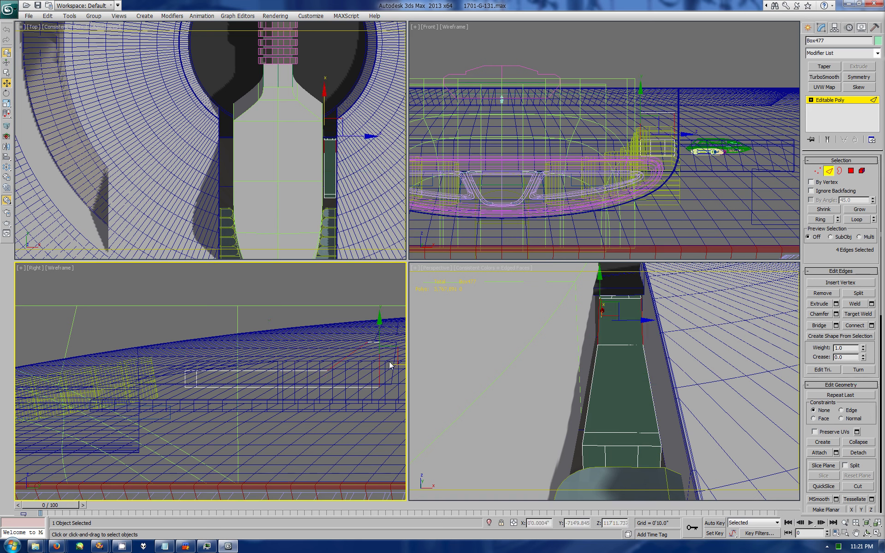
Step: Add TurboSmooth, then put the panel's selected polygons in smoothing group 2
{"action": "left_click", "coordinate": [824, 77]}
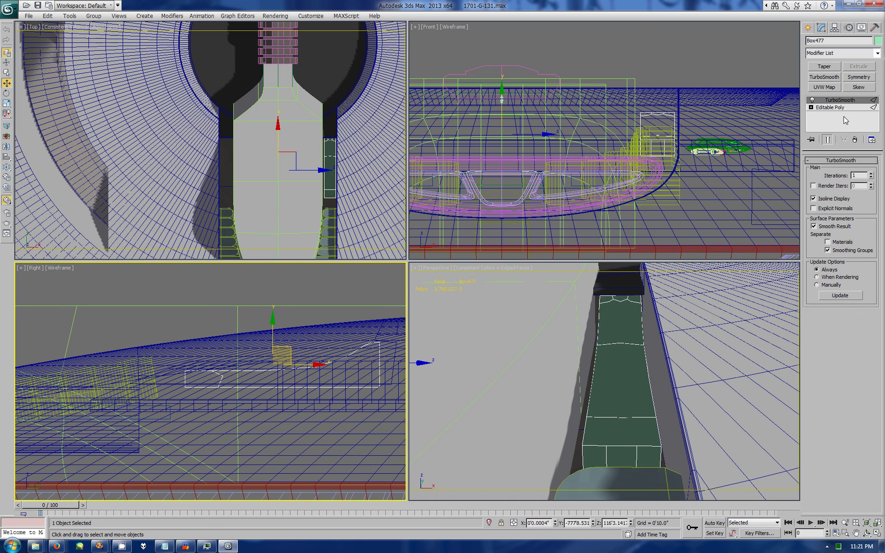
{"action": "left_click", "coordinate": [830, 107]}
{"action": "left_click", "coordinate": [852, 173]}
{"action": "left_click_drag", "start_coordinate": [551, 95], "coordinate": [760, 227]}
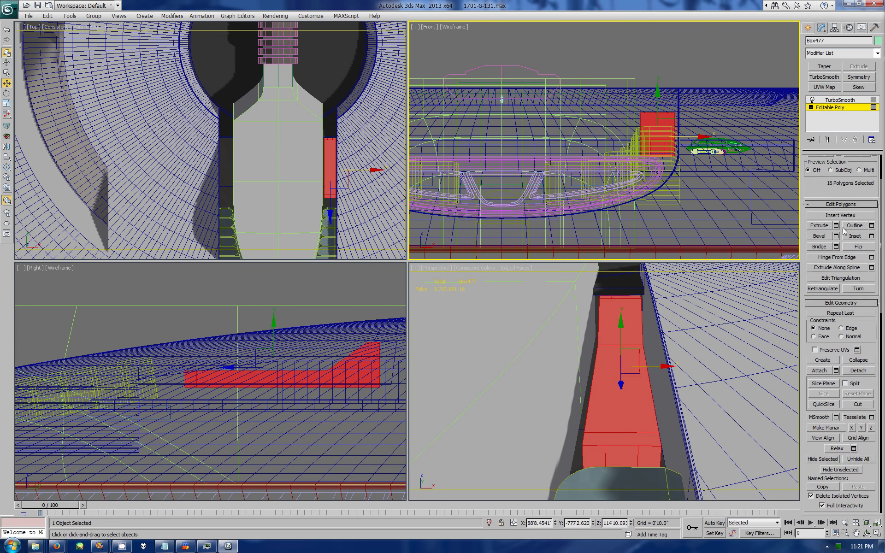
{"action": "scroll", "coordinate": [844, 231], "scroll_direction": "down", "scroll_amount": 5}
{"action": "left_click", "coordinate": [620, 392]}
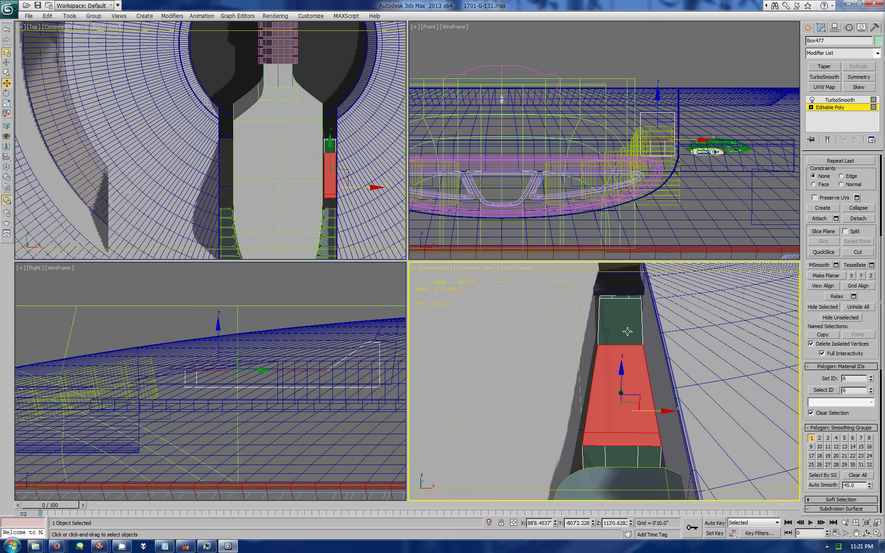
{"action": "left_click", "coordinate": [628, 332], "text": "ctrl"}
{"action": "left_click", "coordinate": [820, 438]}
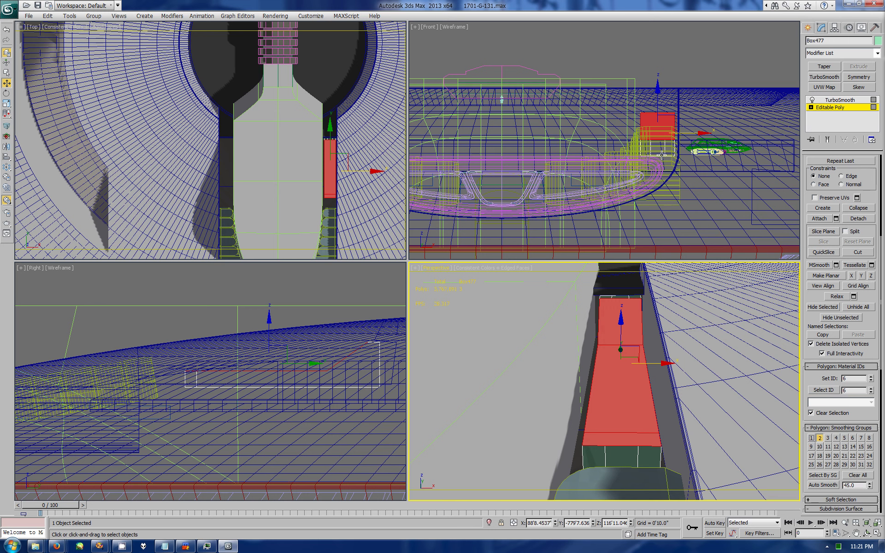
Step: Clear the face selection and view the TurboSmooth result on the panel
{"action": "left_click_drag", "start_coordinate": [330, 444], "coordinate": [386, 383]}
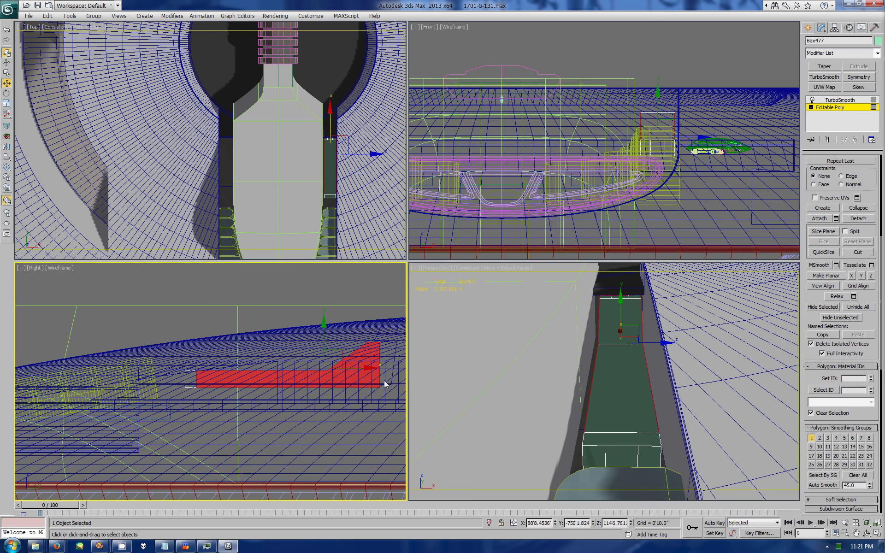
{"action": "left_click", "coordinate": [7, 73]}
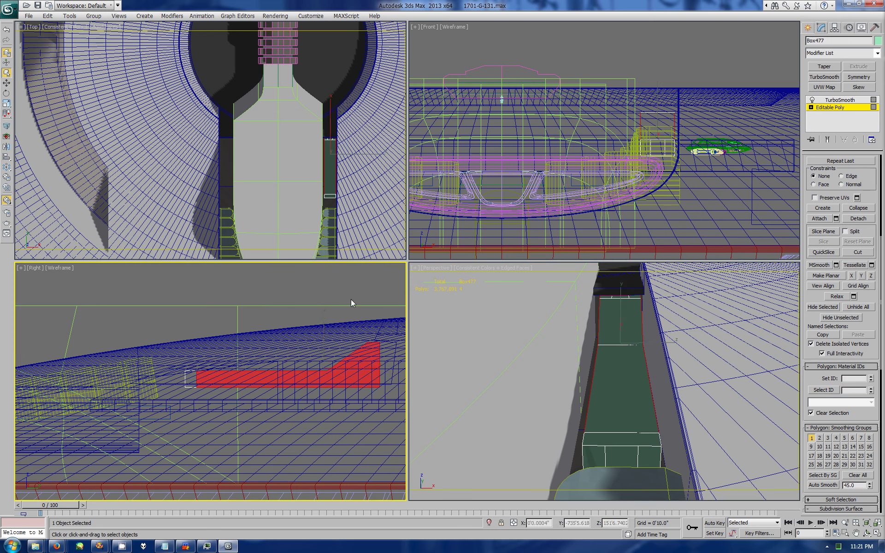
{"action": "left_click", "coordinate": [360, 367]}
{"action": "left_click", "coordinate": [808, 28]}
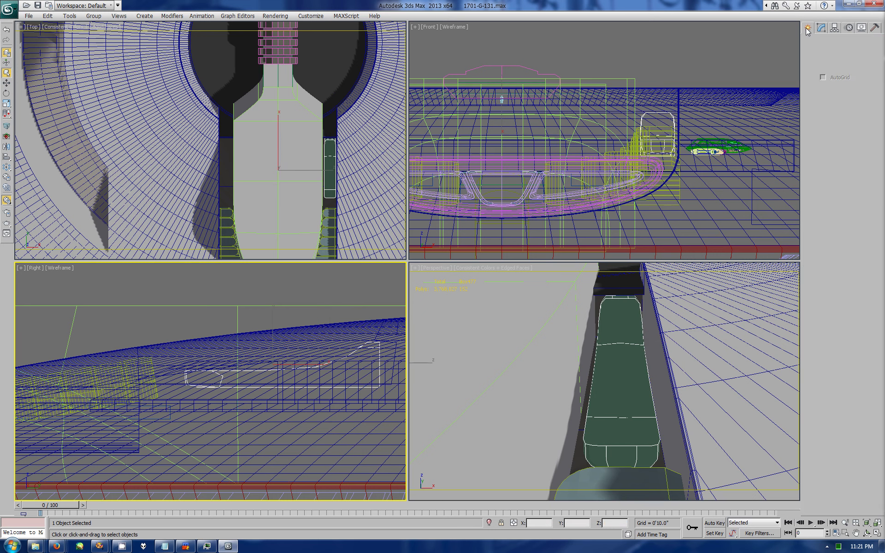
{"action": "left_click", "coordinate": [822, 27]}
{"action": "left_click", "coordinate": [871, 174]}
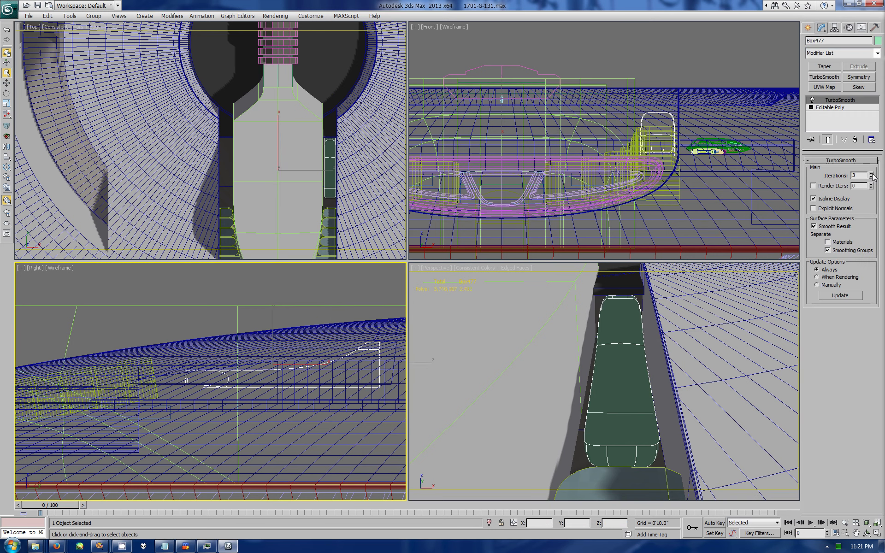
Step: Return to the base mesh polygons and add another polygon to the selection
{"action": "left_click", "coordinate": [825, 108]}
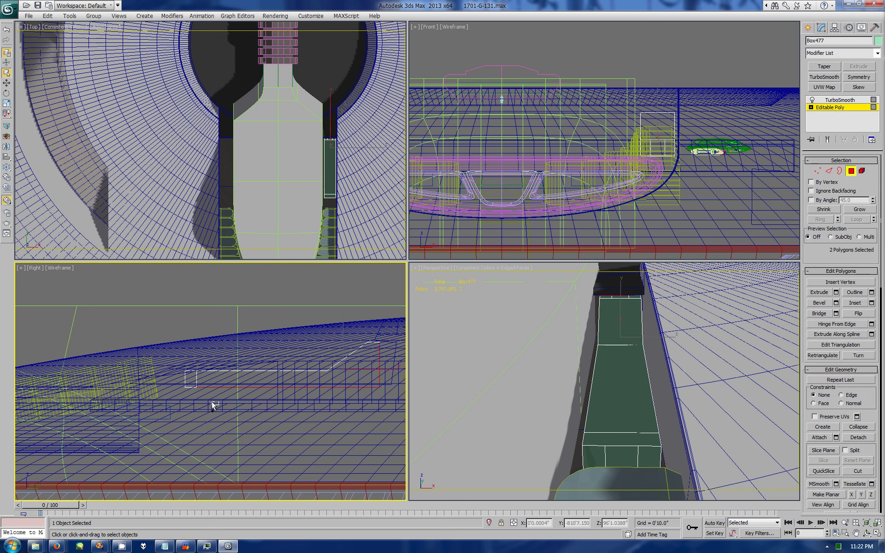
{"action": "left_click", "coordinate": [207, 382], "text": "ctrl"}
{"action": "scroll", "coordinate": [821, 252], "scroll_direction": "down", "scroll_amount": 5}
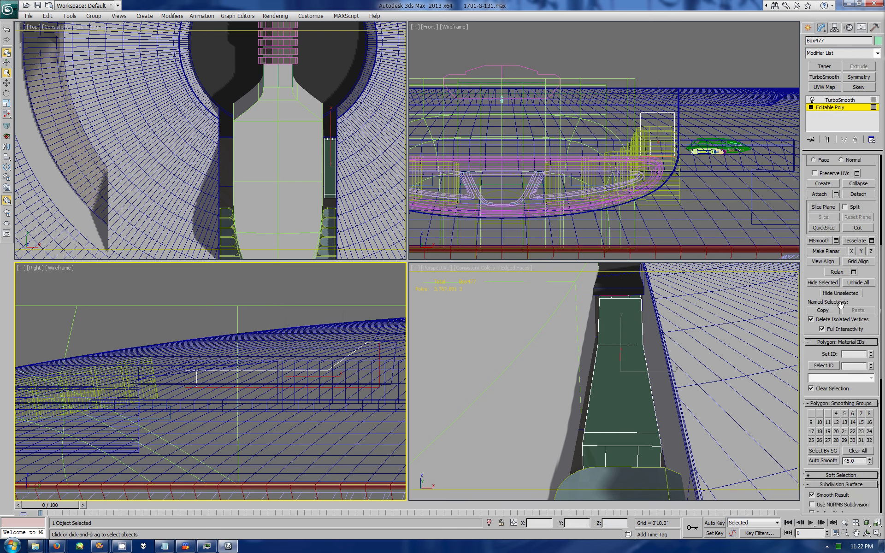
{"action": "left_click", "coordinate": [808, 28]}
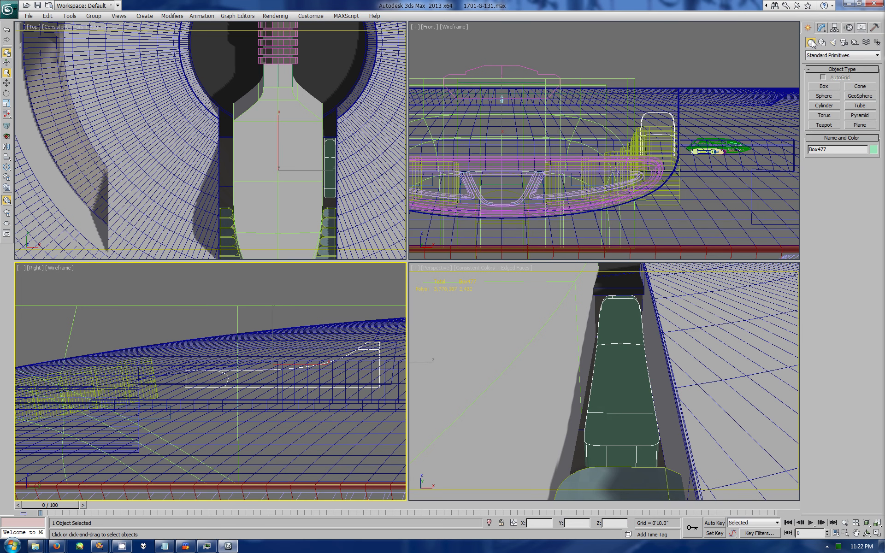
{"action": "left_click", "coordinate": [822, 27]}
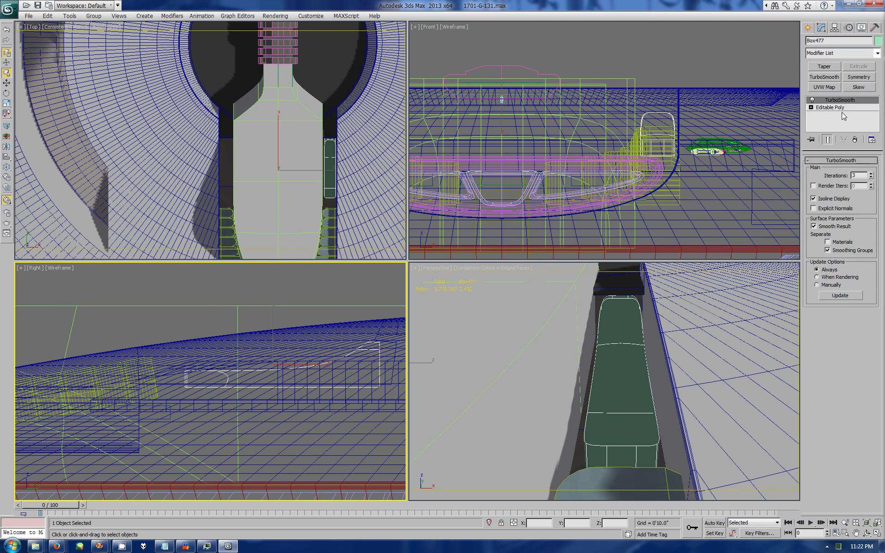
Step: Enter Vertex level on Editable Poly, compare with the smoothed result, then return
{"action": "left_click", "coordinate": [829, 107]}
{"action": "left_click", "coordinate": [818, 171]}
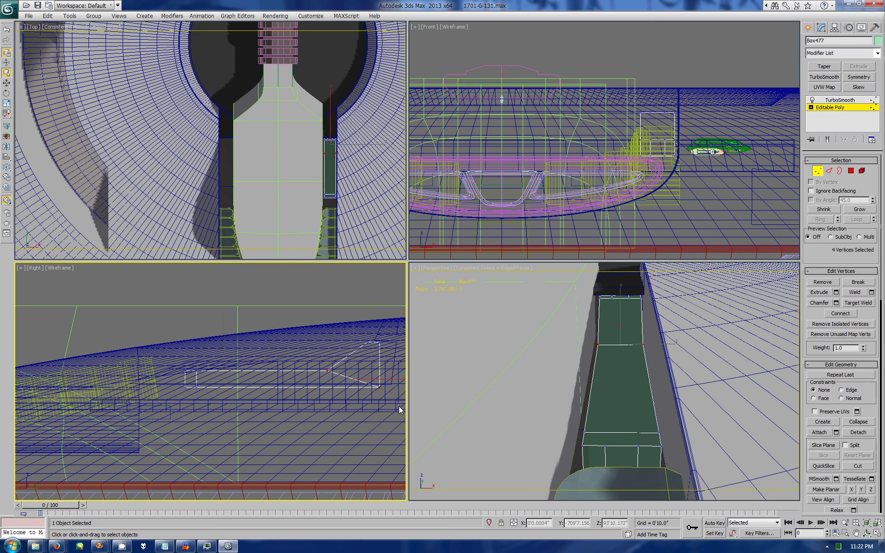
{"action": "left_click", "coordinate": [808, 28]}
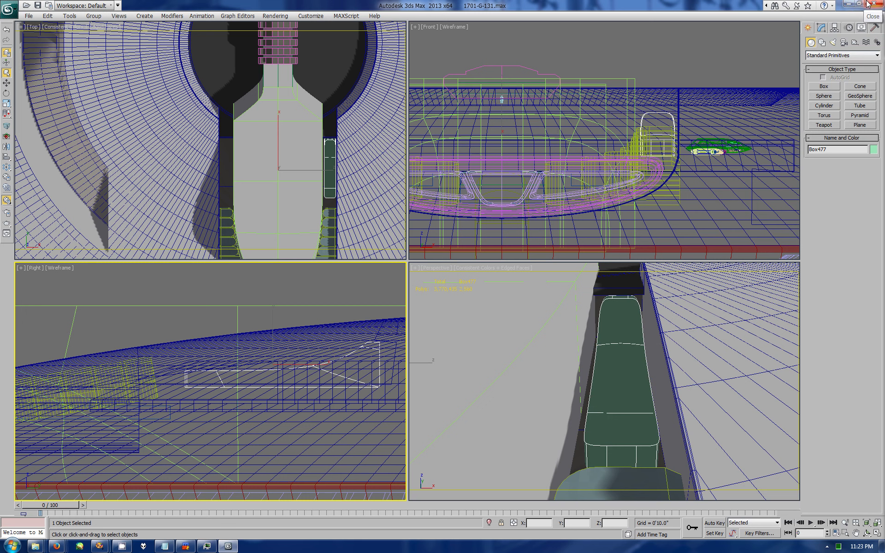
{"action": "left_click", "coordinate": [821, 28]}
{"action": "left_click", "coordinate": [826, 108]}
Step: Position the slice plane across the green panel and slice it
{"action": "key", "text": "1"}
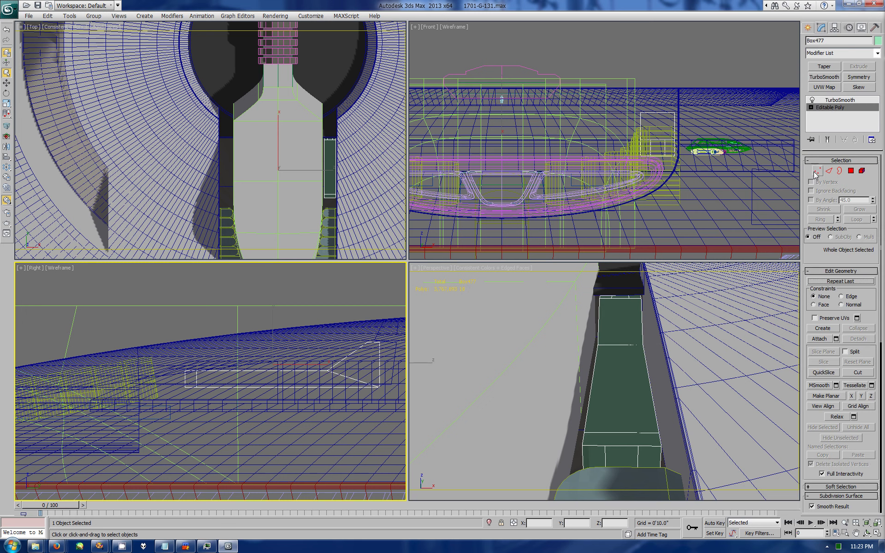
{"action": "key", "text": "w"}
{"action": "left_click", "coordinate": [7, 93]}
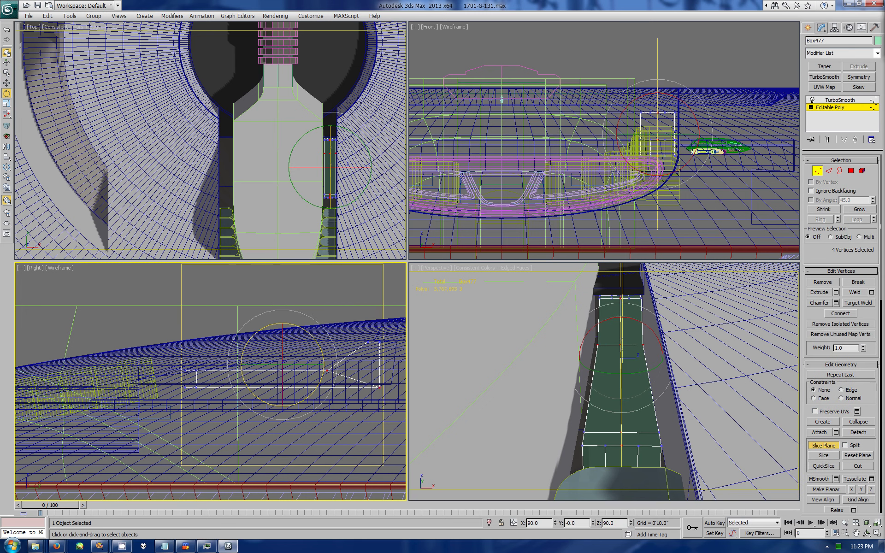
{"action": "left_click", "coordinate": [7, 84]}
{"action": "left_click_drag", "start_coordinate": [286, 355], "coordinate": [285, 338]}
{"action": "left_click", "coordinate": [823, 455]}
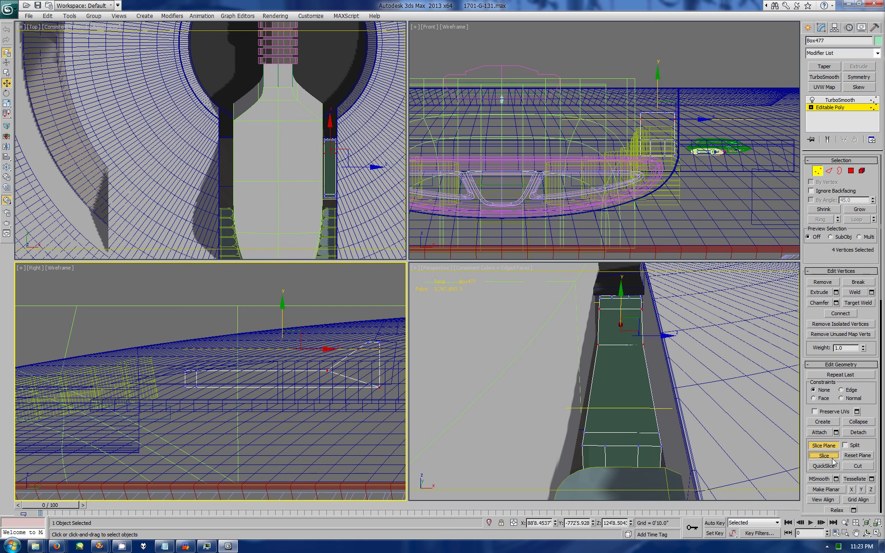
Step: Preview the smoothed panel, then select two of its base-mesh polygons
{"action": "left_click", "coordinate": [850, 171]}
{"action": "left_click", "coordinate": [808, 27]}
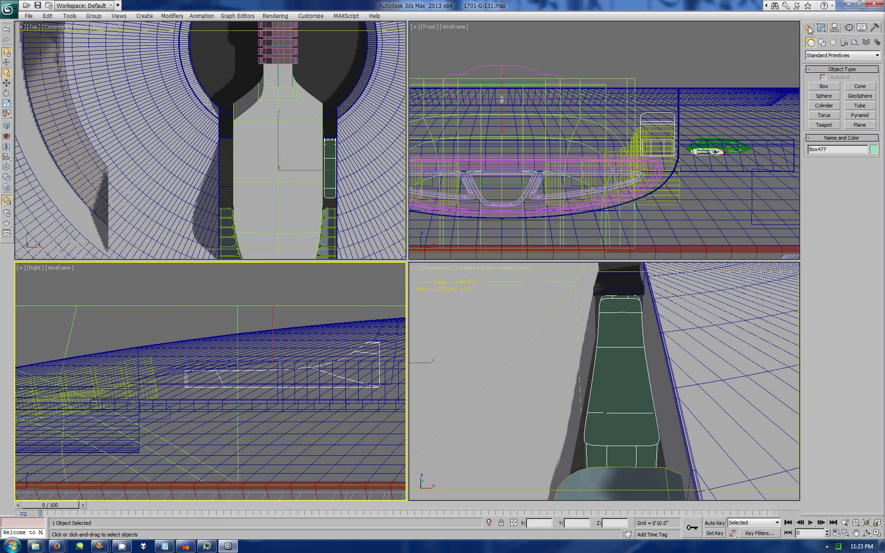
{"action": "left_click", "coordinate": [824, 28]}
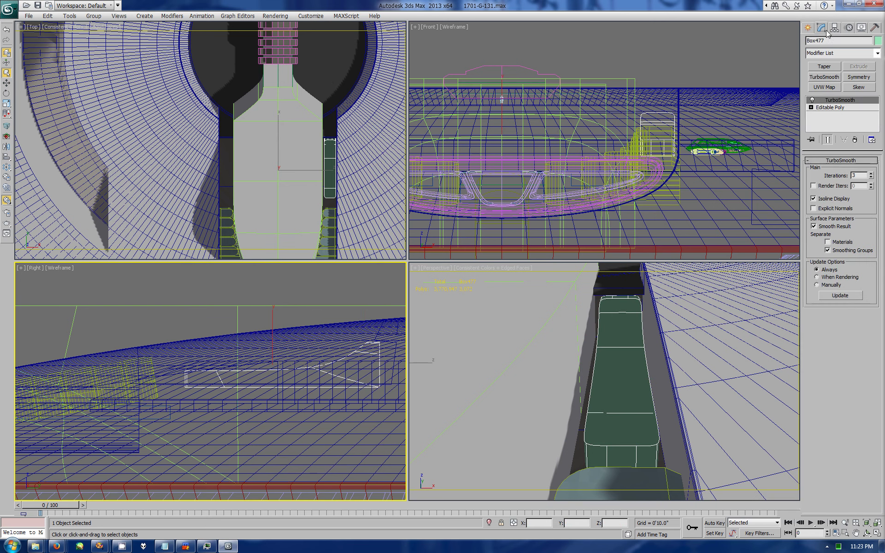
{"action": "left_click", "coordinate": [828, 111]}
{"action": "left_click", "coordinate": [851, 171]}
{"action": "left_click", "coordinate": [622, 323]}
{"action": "left_click", "coordinate": [622, 454], "text": "ctrl"}
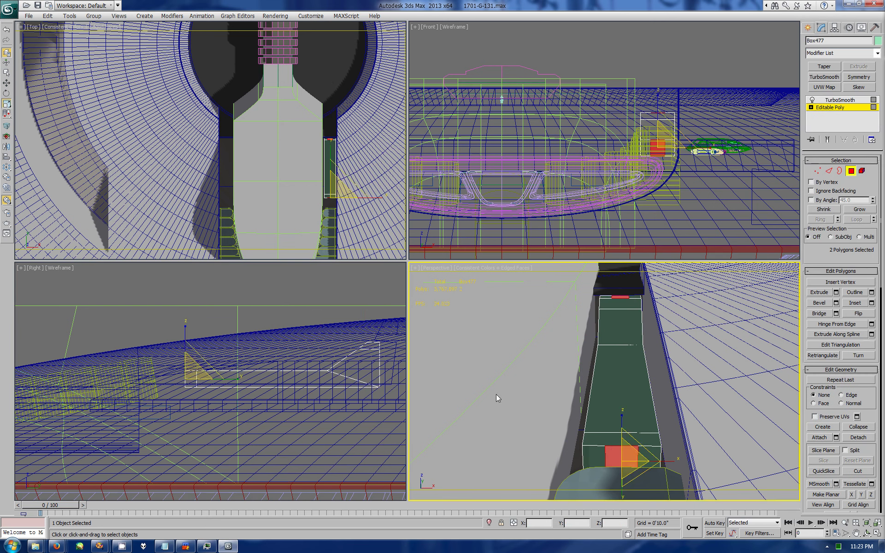
Step: Check the smoothing along the trench, inspect the panel's end edges, then return to TurboSmooth
{"action": "left_click", "coordinate": [808, 28]}
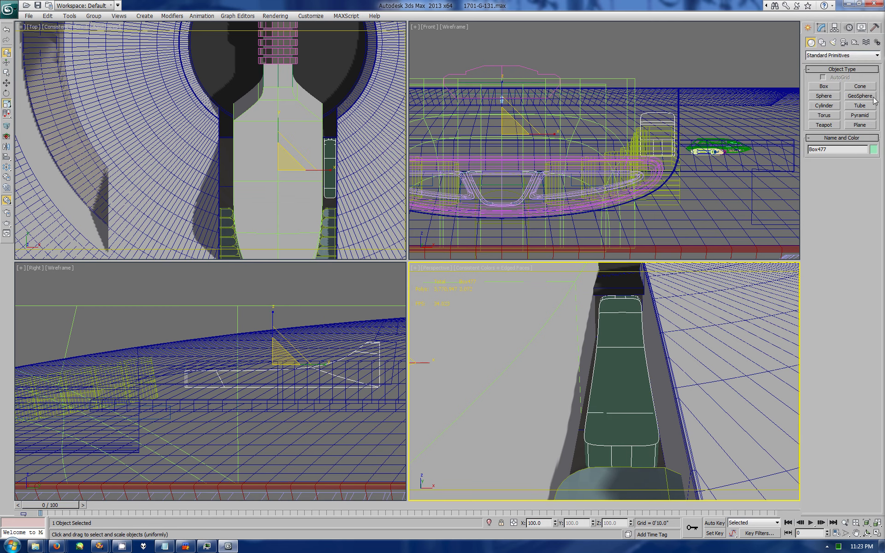
{"action": "left_click", "coordinate": [867, 534]}
{"action": "left_click_drag", "start_coordinate": [668, 391], "coordinate": [642, 342]}
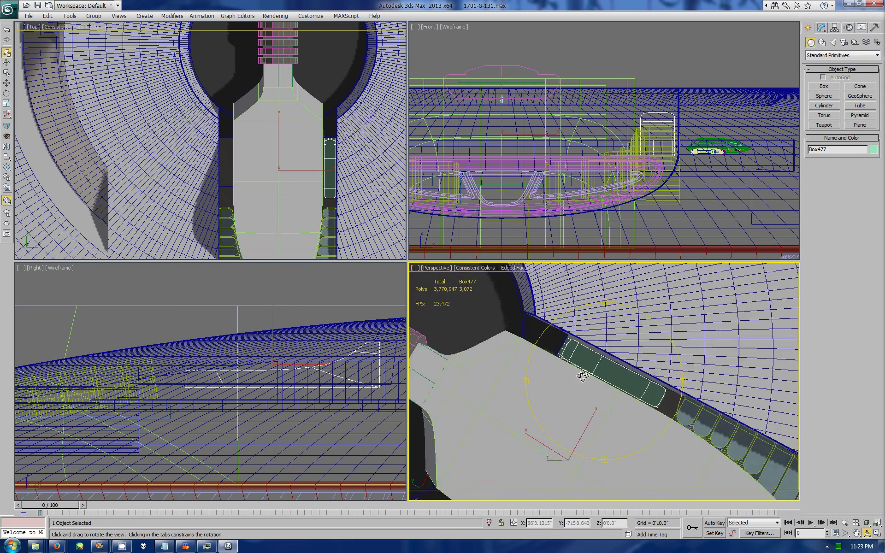
{"action": "left_click", "coordinate": [821, 28]}
{"action": "left_click", "coordinate": [828, 171]}
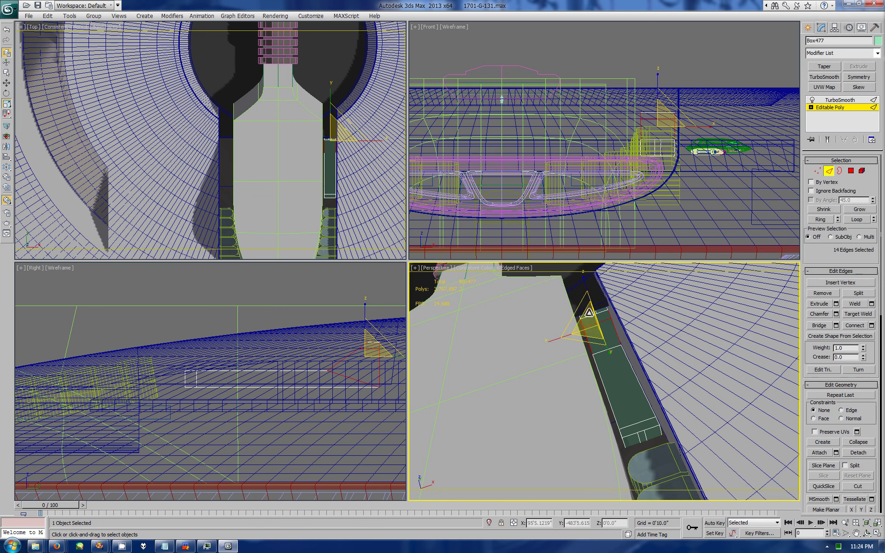
{"action": "left_click", "coordinate": [587, 372]}
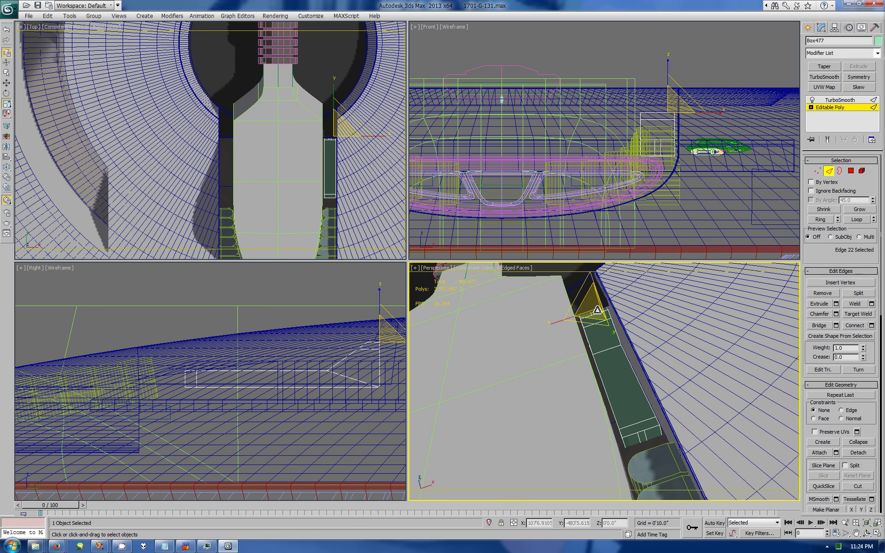
{"action": "left_click", "coordinate": [6, 72]}
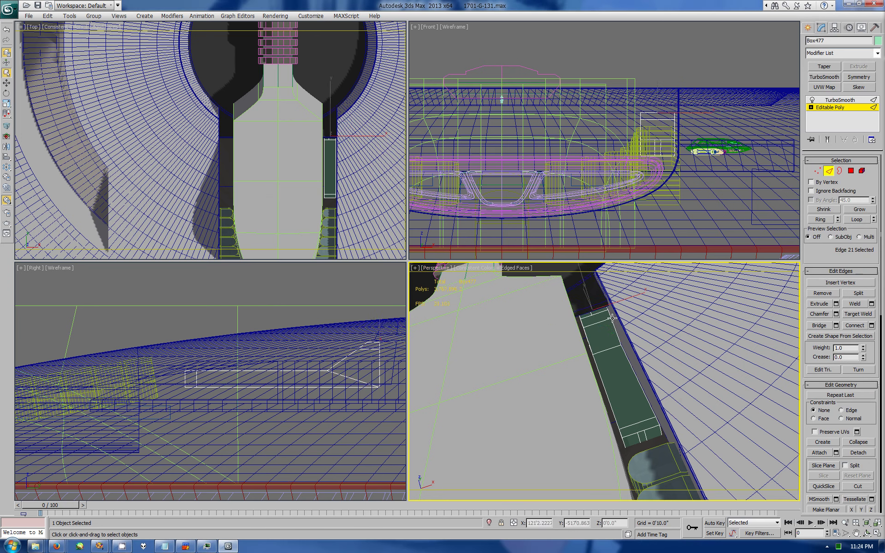
{"action": "left_click", "coordinate": [594, 314]}
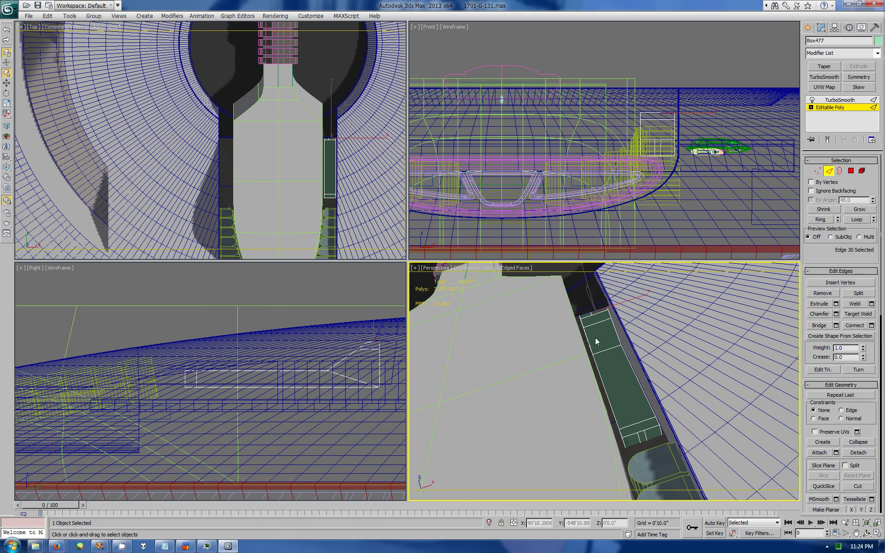
{"action": "left_click", "coordinate": [646, 436]}
{"action": "left_click", "coordinate": [808, 28]}
Step: Select the vertices at the panel's end in the Right viewport, undoing a trial move
{"action": "left_click", "coordinate": [821, 28]}
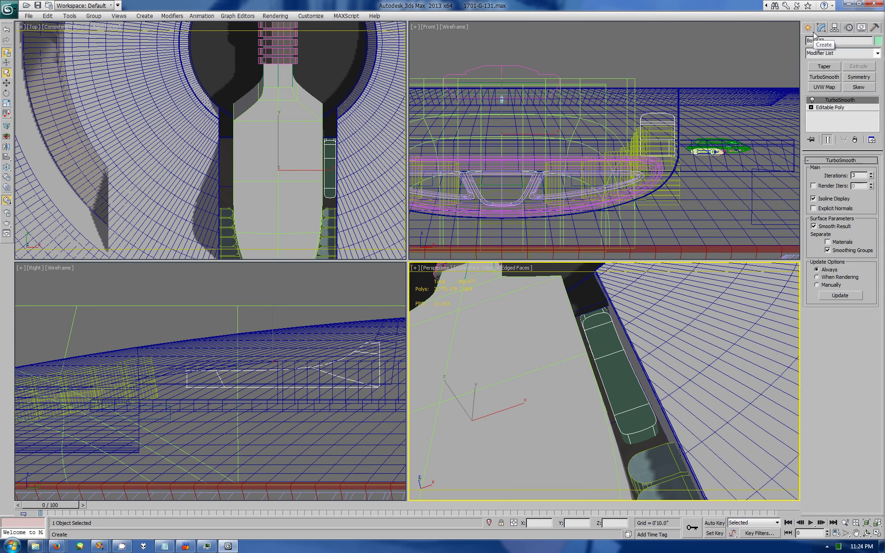
{"action": "key", "text": "1"}
{"action": "mouse_move", "coordinate": [178, 362]}
{"action": "left_mouse_down"}
{"action": "mouse_move", "coordinate": [217, 394]}
{"action": "mouse_move", "coordinate": [249, 388]}
{"action": "left_mouse_up"}
{"action": "key", "text": "w"}
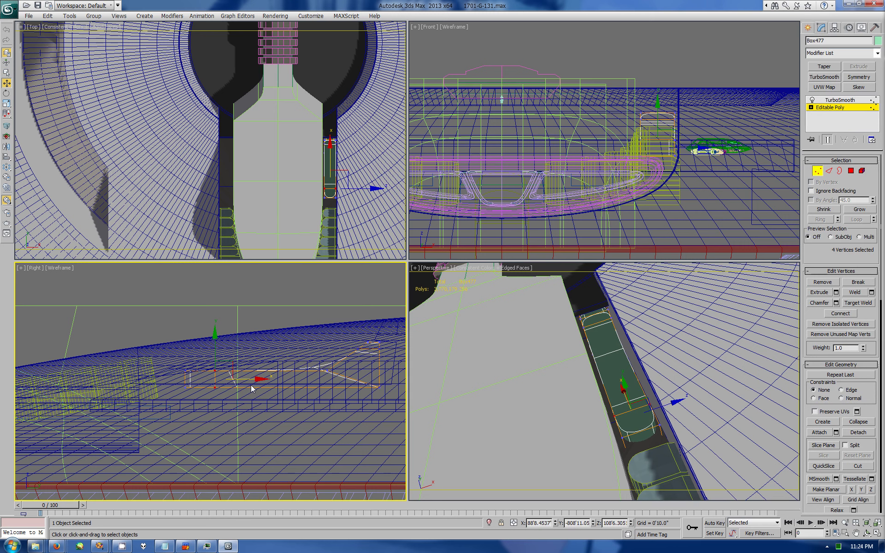
{"action": "left_click_drag", "start_coordinate": [293, 349], "coordinate": [345, 376]}
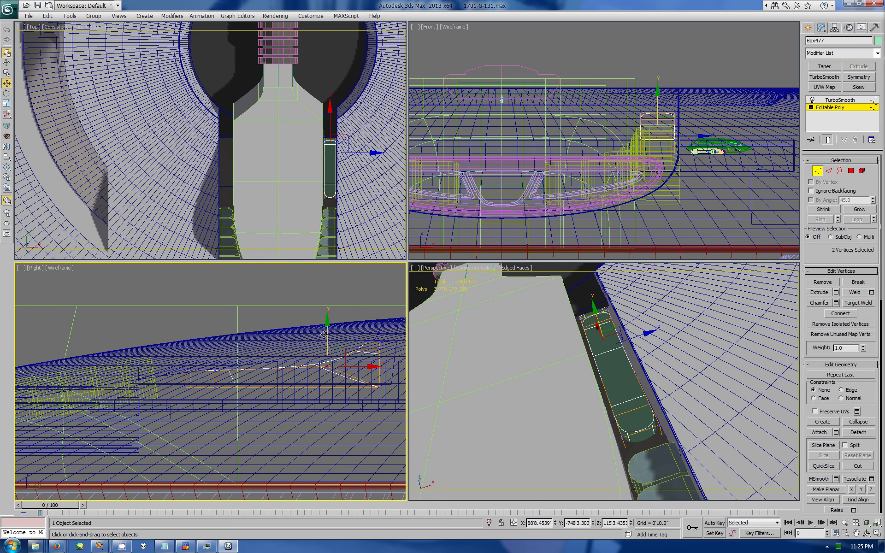
{"action": "key", "text": "ctrl+z"}
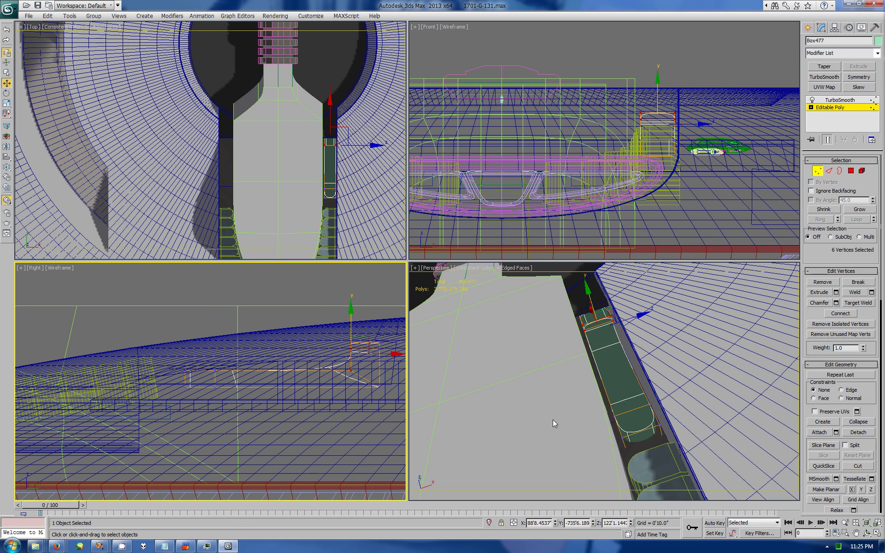
{"action": "left_click_drag", "start_coordinate": [339, 346], "coordinate": [385, 362]}
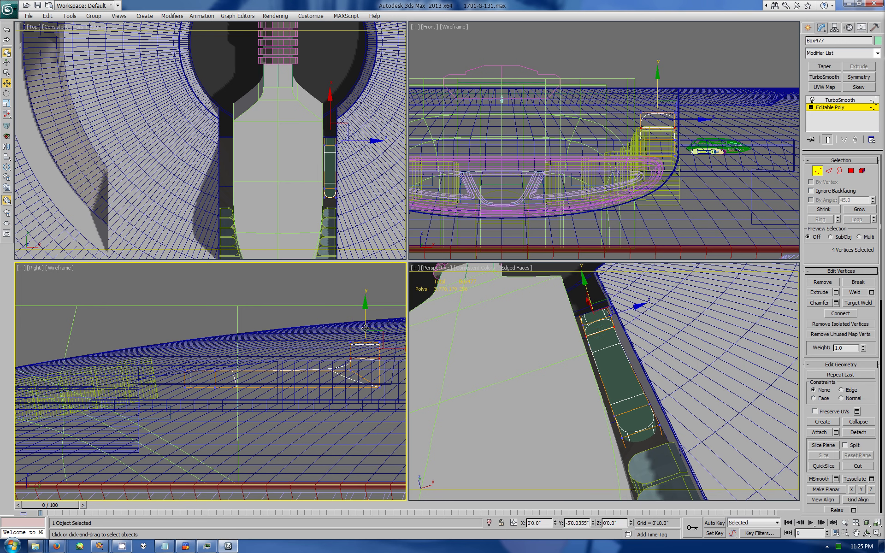
Step: Inspect the panel end in Perspective and add more end vertices to the selection
{"action": "left_click", "coordinate": [867, 534]}
{"action": "left_click", "coordinate": [625, 415]}
{"action": "mouse_move", "coordinate": [624, 415]}
{"action": "left_mouse_down"}
{"action": "mouse_move", "coordinate": [662, 429]}
{"action": "mouse_move", "coordinate": [534, 367]}
{"action": "mouse_move", "coordinate": [425, 480]}
{"action": "mouse_move", "coordinate": [742, 326]}
{"action": "mouse_move", "coordinate": [668, 350]}
{"action": "left_mouse_up"}
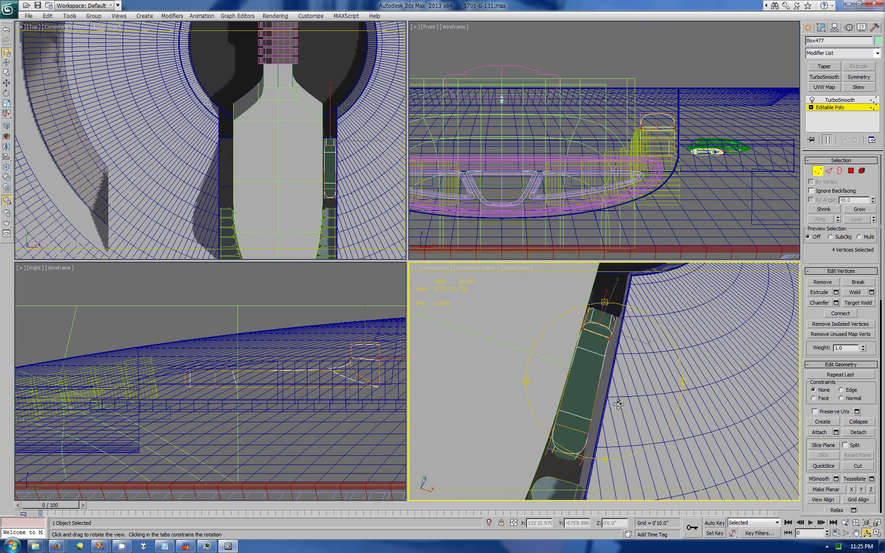
{"action": "right_click", "coordinate": [277, 369]}
{"action": "key", "text": "w"}
{"action": "left_click_drag", "start_coordinate": [321, 380], "coordinate": [337, 336], "text": "ctrl"}
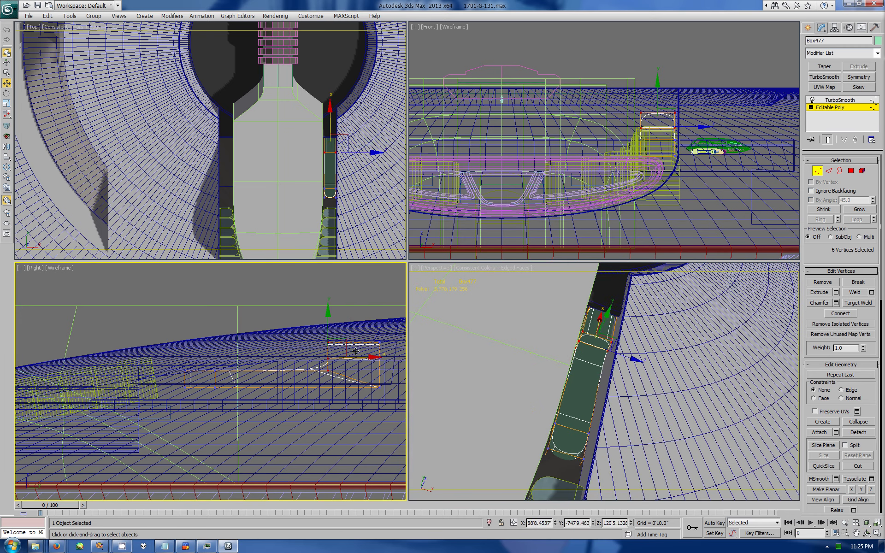
Step: Raise the panel's end vertices along Z toward the hull top and check in Perspective
{"action": "left_click", "coordinate": [866, 533]}
{"action": "mouse_move", "coordinate": [604, 378]}
{"action": "left_mouse_down"}
{"action": "mouse_move", "coordinate": [555, 331]}
{"action": "mouse_move", "coordinate": [615, 355]}
{"action": "left_mouse_up"}
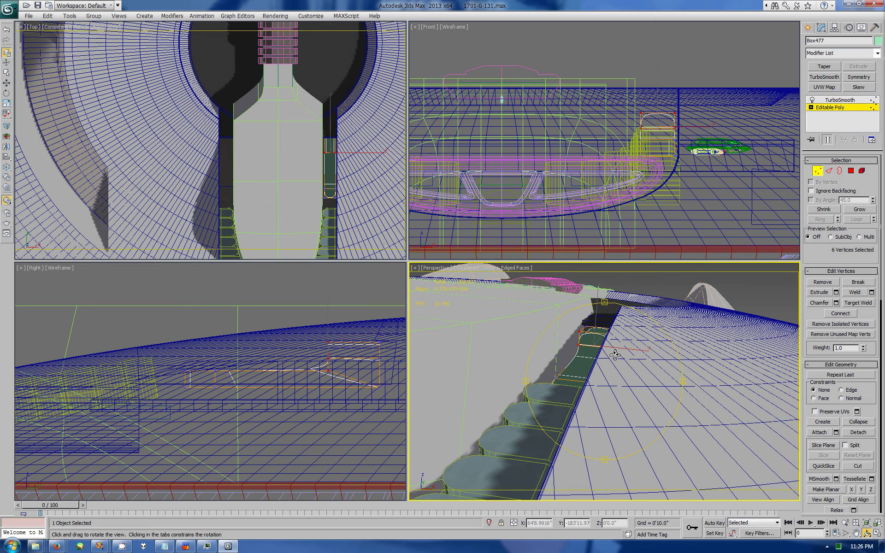
{"action": "right_click", "coordinate": [322, 350]}
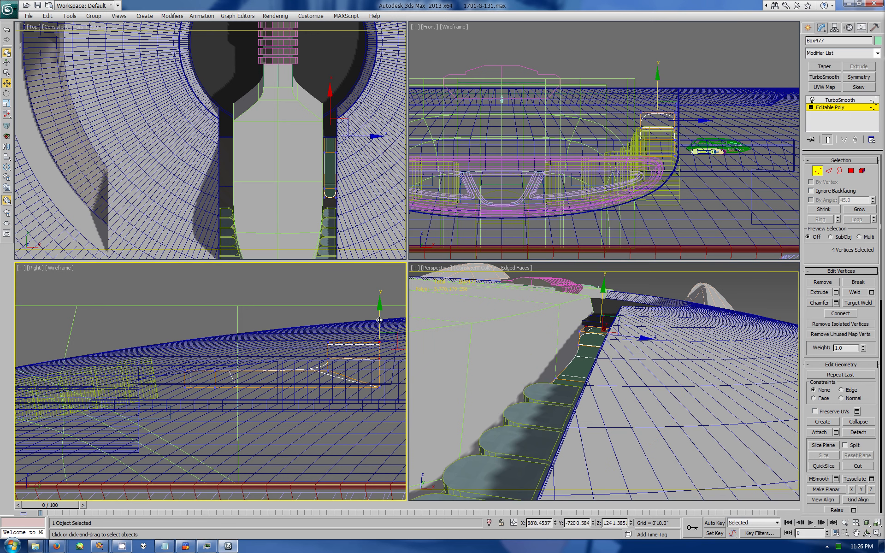
{"action": "mouse_move", "coordinate": [387, 376]}
{"action": "left_mouse_down"}
{"action": "mouse_move", "coordinate": [375, 329]}
{"action": "mouse_move", "coordinate": [375, 337]}
{"action": "left_mouse_up"}
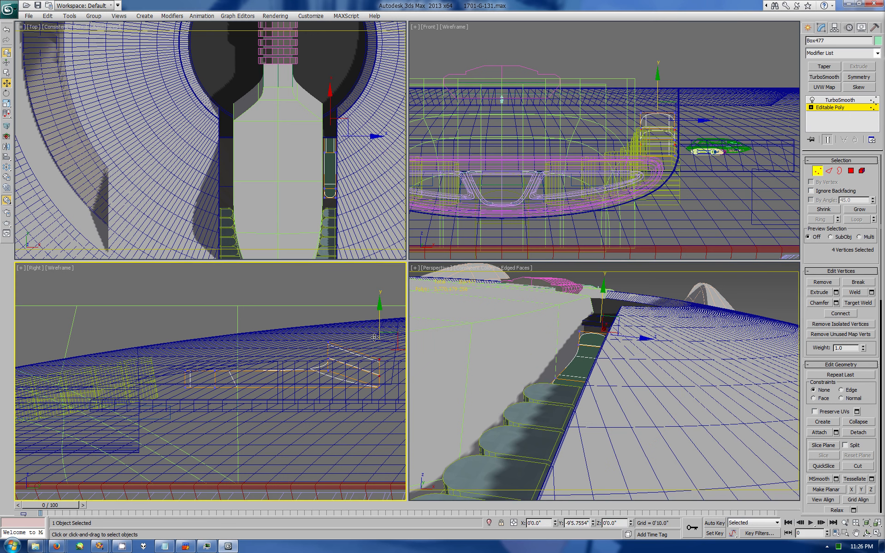
{"action": "left_click", "coordinate": [866, 534]}
{"action": "left_click_drag", "start_coordinate": [599, 383], "coordinate": [618, 434]}
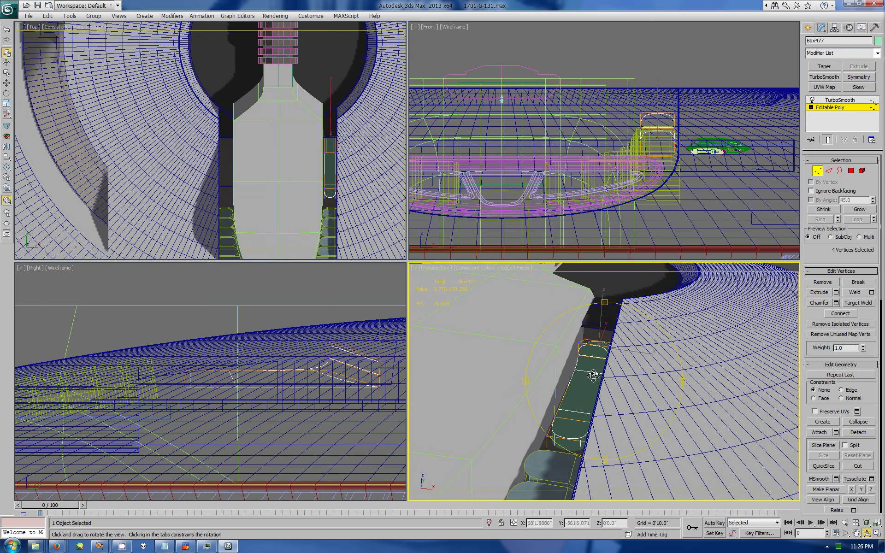
Step: Select twelve vertices along the panel end and shift them left in the Right view
{"action": "right_click", "coordinate": [239, 343]}
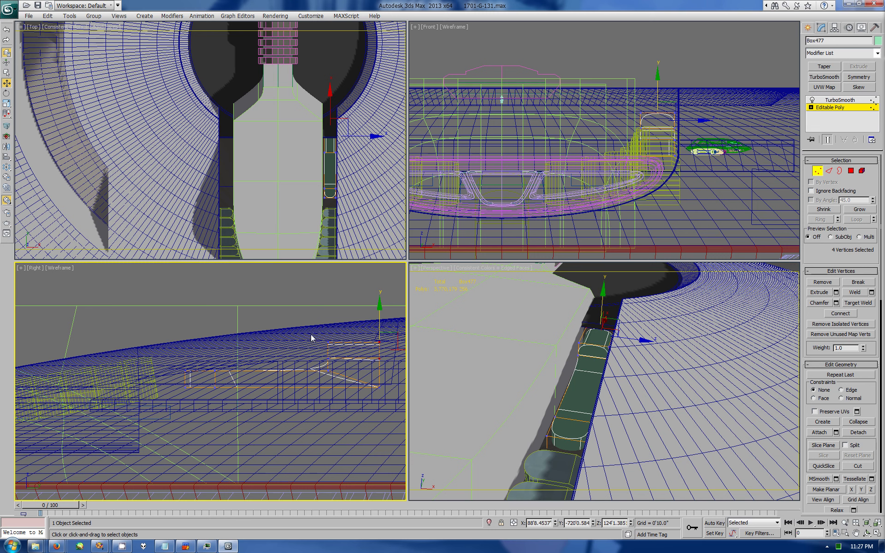
{"action": "left_click_drag", "start_coordinate": [341, 355], "coordinate": [374, 340]}
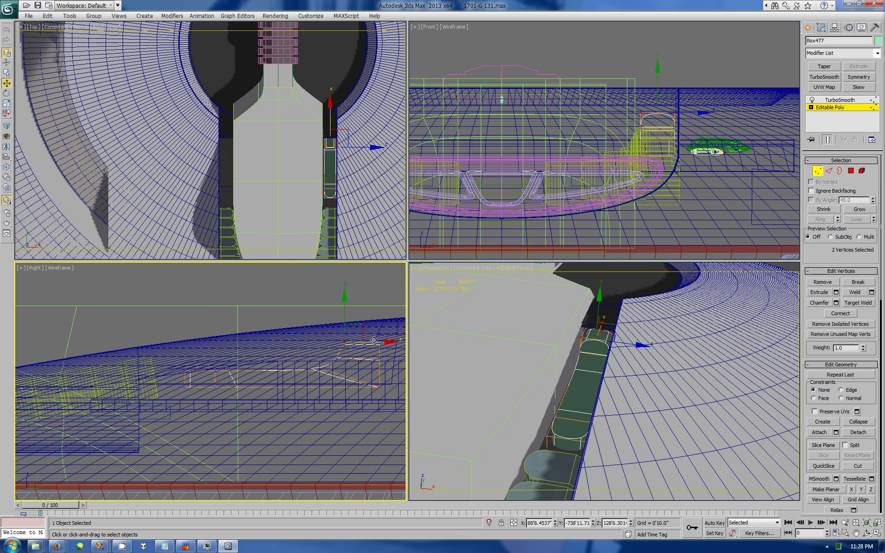
{"action": "left_click", "coordinate": [374, 339], "text": "ctrl"}
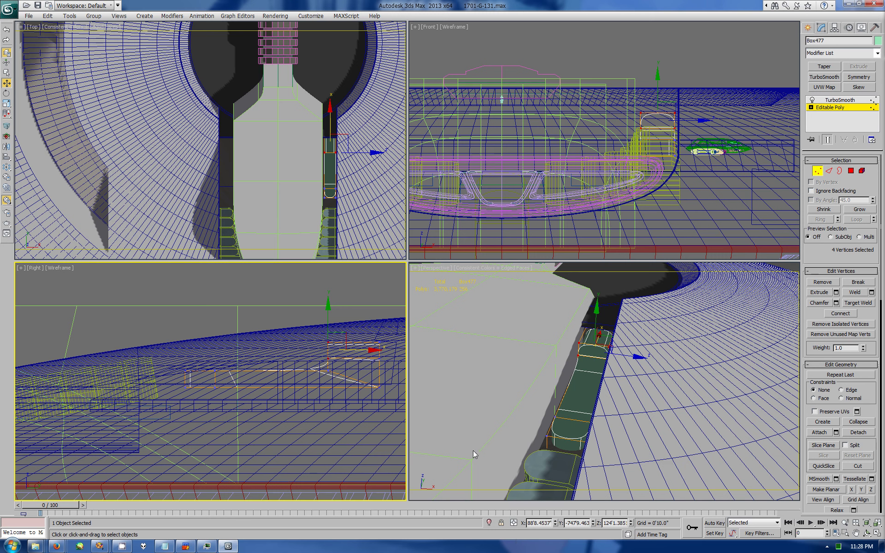
{"action": "left_click_drag", "start_coordinate": [392, 421], "coordinate": [318, 332], "text": "ctrl"}
{"action": "left_click_drag", "start_coordinate": [379, 354], "coordinate": [347, 355]}
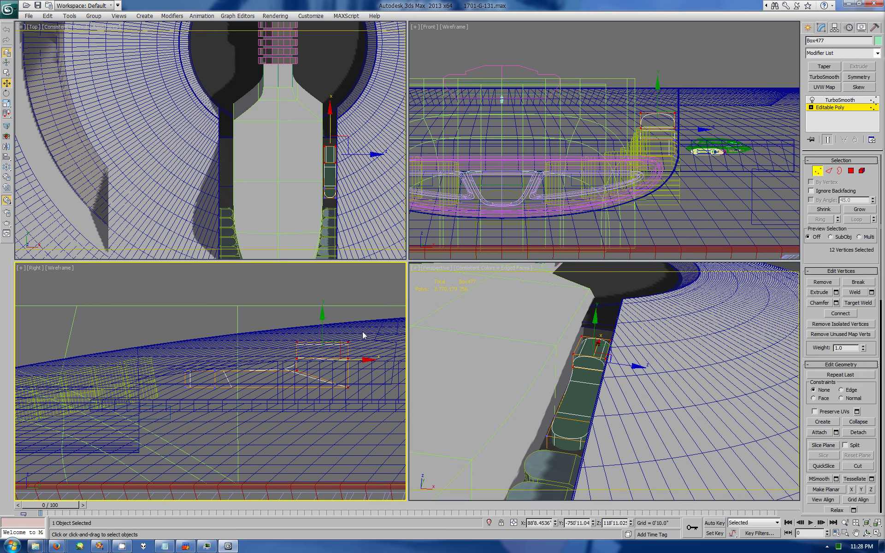
Step: Try rotating the selected vertices, undo it, and orbit to inspect the panel
{"action": "key", "text": "e"}
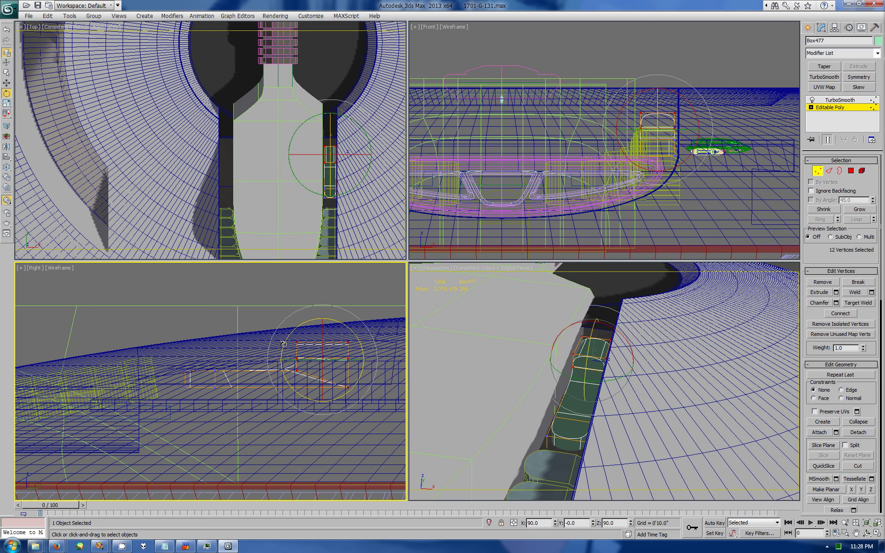
{"action": "left_click_drag", "start_coordinate": [286, 347], "coordinate": [258, 378]}
{"action": "left_click", "coordinate": [10, 32]}
{"action": "left_click", "coordinate": [867, 533]}
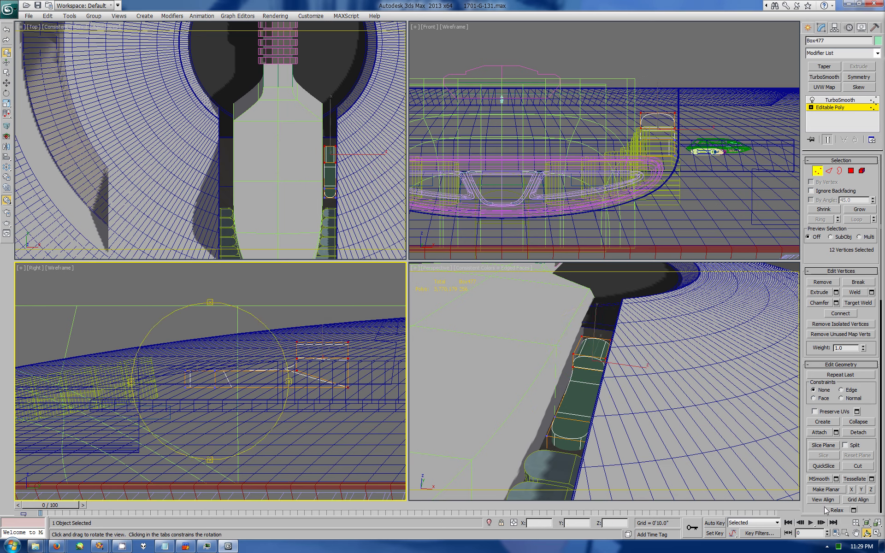
{"action": "left_click_drag", "start_coordinate": [595, 369], "coordinate": [627, 382]}
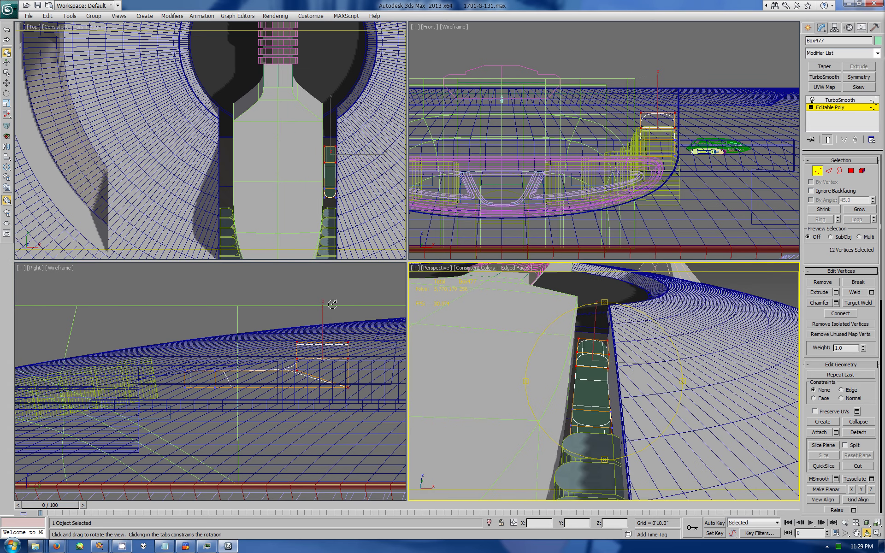
{"action": "right_click", "coordinate": [302, 331]}
{"action": "key", "text": "e"}
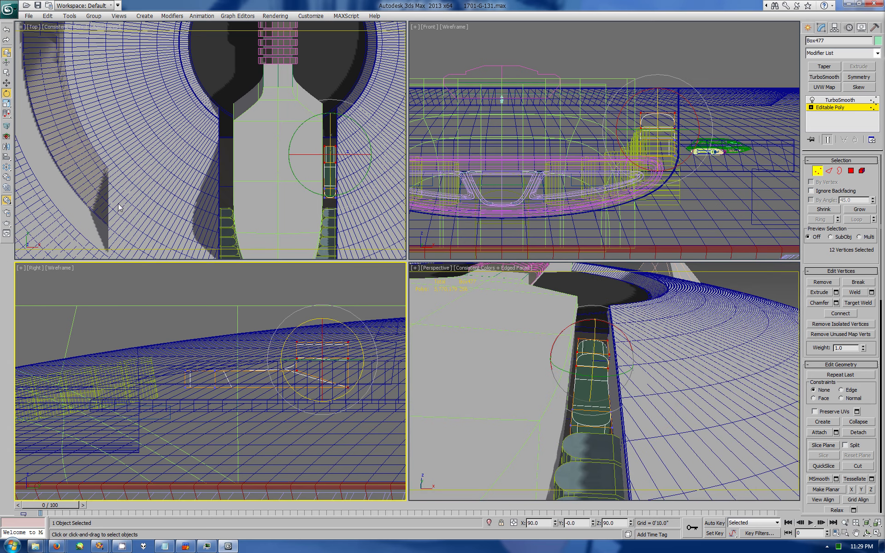
{"action": "left_click", "coordinate": [6, 83]}
Step: Lower the panel's end vertices in a maximized Right view, undoing the extra slide
{"action": "left_click_drag", "start_coordinate": [283, 353], "coordinate": [380, 362]}
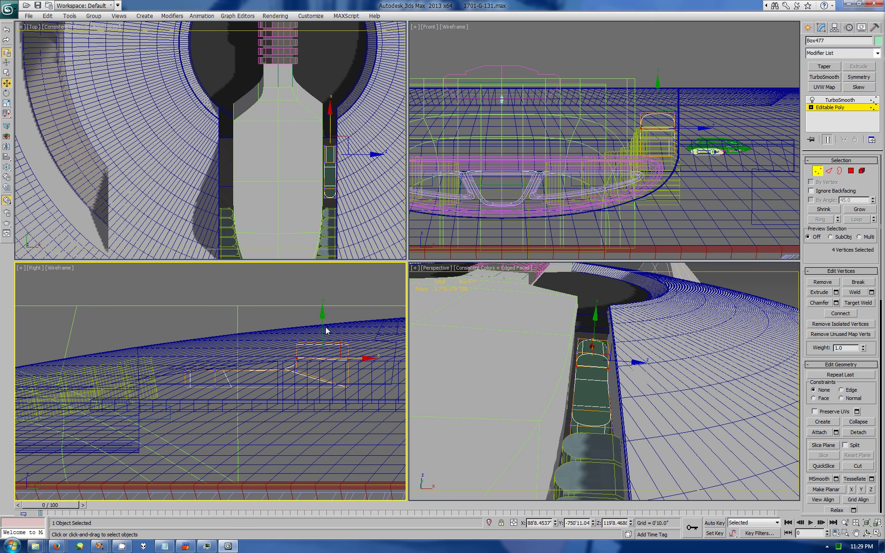
{"action": "left_click_drag", "start_coordinate": [380, 361], "coordinate": [378, 367]}
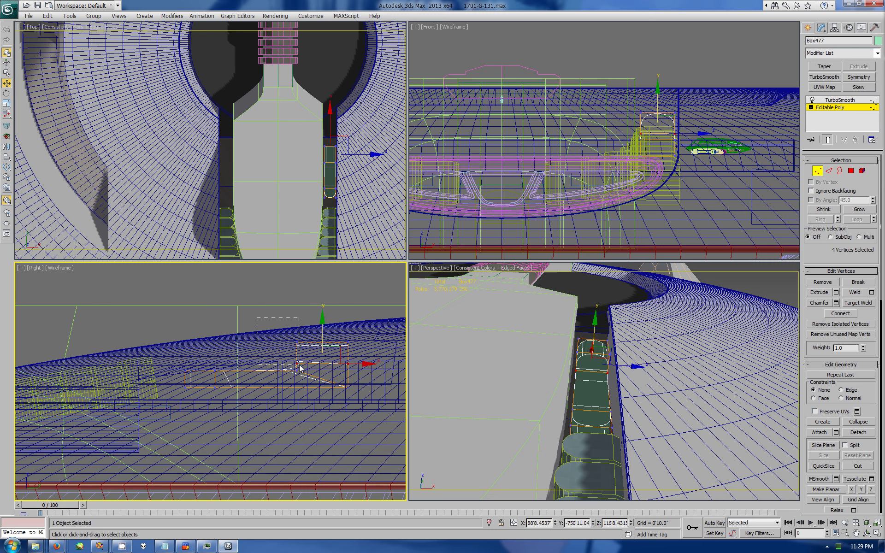
{"action": "left_click_drag", "start_coordinate": [307, 364], "coordinate": [336, 353]}
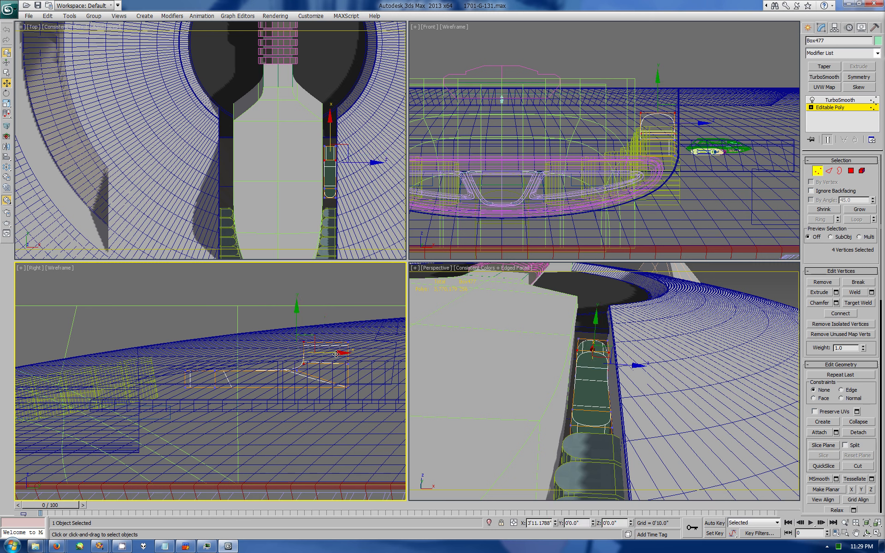
{"action": "left_click", "coordinate": [855, 525]}
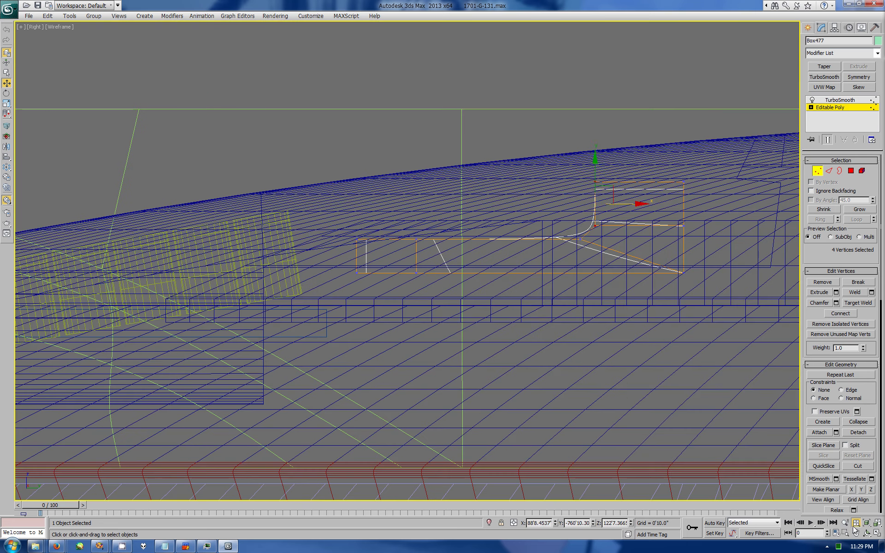
{"action": "middle_click_drag", "start_coordinate": [510, 306], "coordinate": [433, 233]}
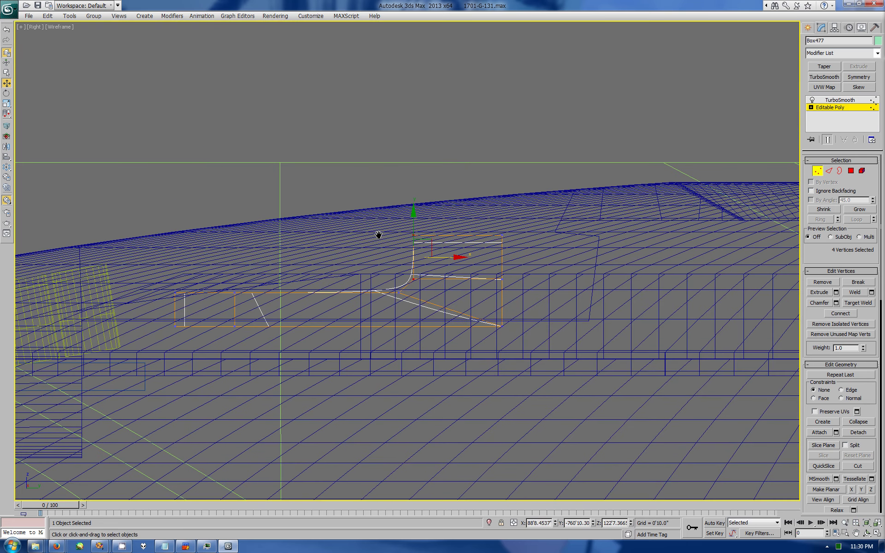
{"action": "mouse_move", "coordinate": [444, 231]}
{"action": "left_mouse_down"}
{"action": "mouse_move", "coordinate": [429, 245]}
{"action": "mouse_move", "coordinate": [481, 236]}
{"action": "mouse_move", "coordinate": [484, 220]}
{"action": "left_mouse_up"}
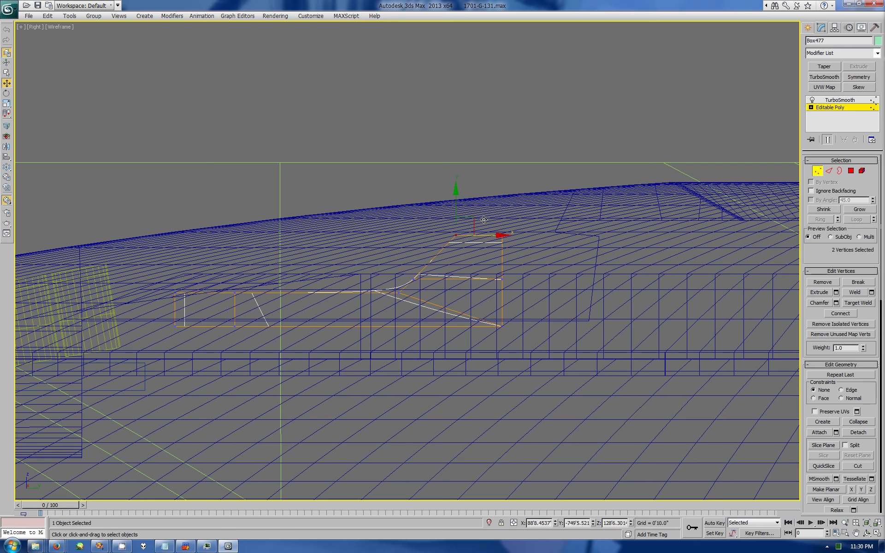
{"action": "key", "text": "ctrl+z"}
{"action": "key", "text": "ctrl+z"}
{"action": "key", "text": "ctrl+z"}
{"action": "key", "text": "ctrl+z"}
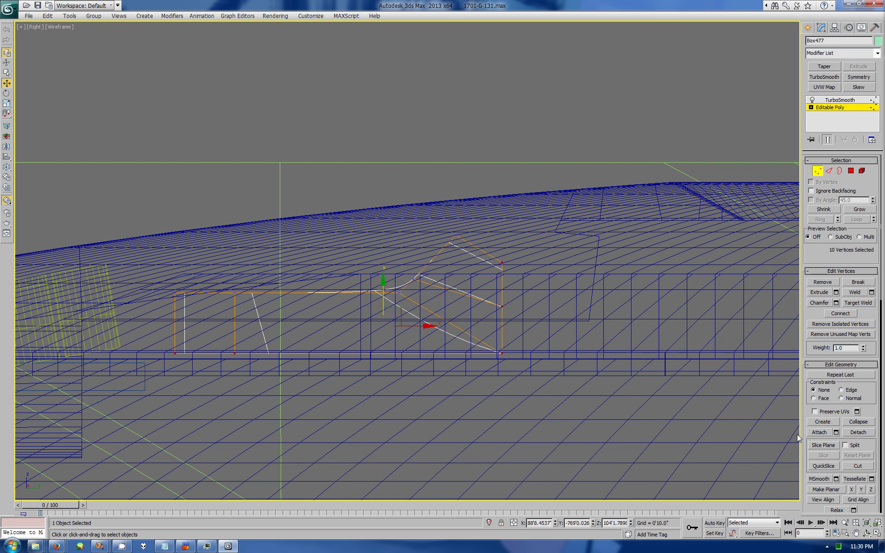
{"action": "key", "text": "alt+w"}
{"action": "key", "text": "ctrl+r"}
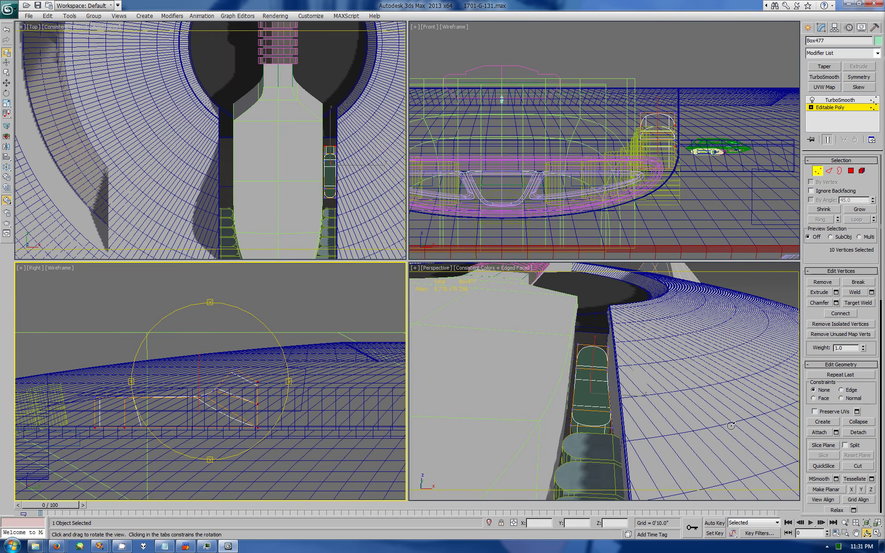
{"action": "left_click_drag", "start_coordinate": [731, 425], "coordinate": [639, 416]}
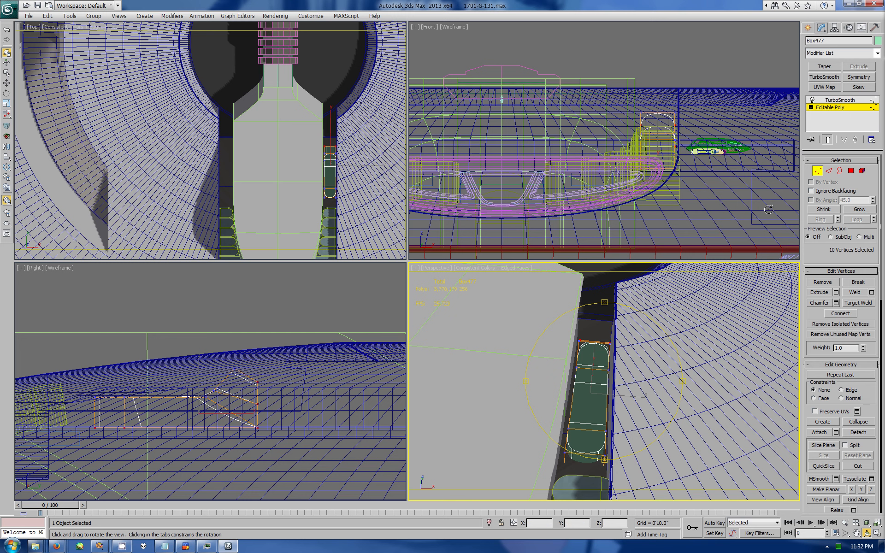
Step: Select the panel's four top faces in Polygon mode and zoom in on them
{"action": "key", "text": "4"}
{"action": "key", "text": "w"}
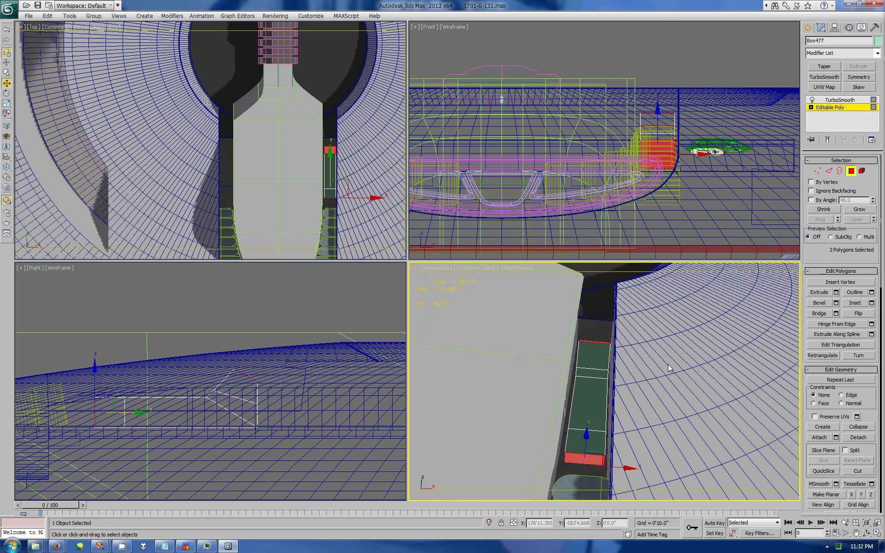
{"action": "left_click", "coordinate": [597, 354]}
{"action": "left_click", "coordinate": [593, 374], "text": "shift"}
{"action": "key", "text": "z"}
{"action": "key", "text": "alt+w"}
{"action": "key", "text": "ctrl+r"}
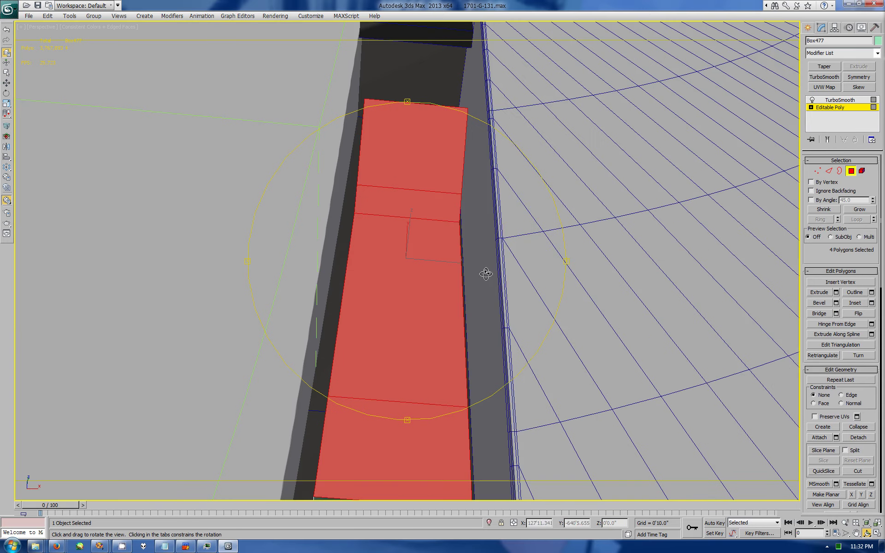
{"action": "mouse_move", "coordinate": [484, 273]}
{"action": "left_mouse_down"}
{"action": "mouse_move", "coordinate": [461, 282]}
{"action": "mouse_move", "coordinate": [690, 281]}
{"action": "mouse_move", "coordinate": [508, 295]}
{"action": "left_mouse_up"}
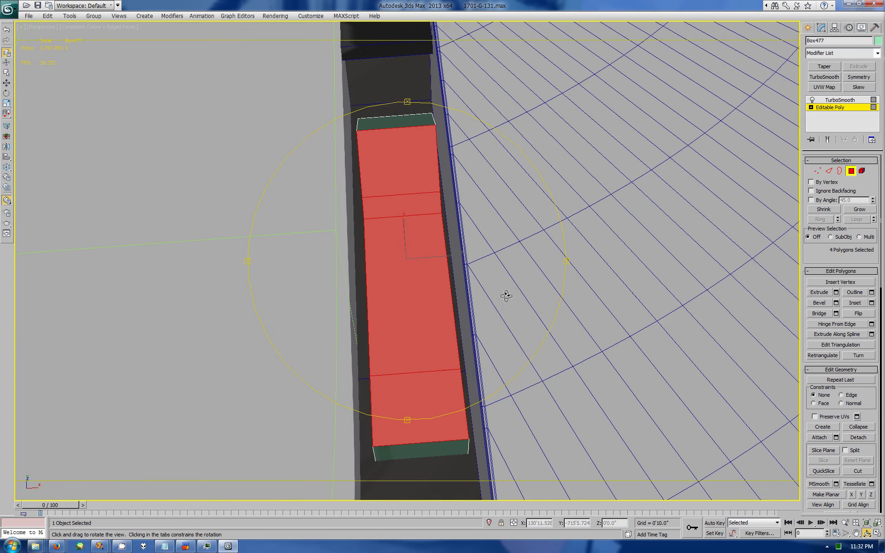
Step: Inset the four top faces as a group by 2'4.81"
{"action": "left_click", "coordinate": [871, 303]}
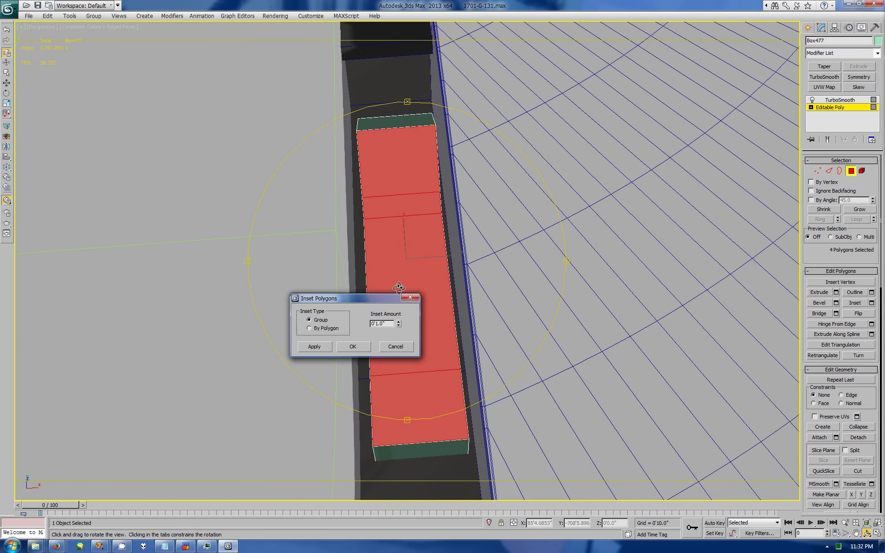
{"action": "mouse_move", "coordinate": [399, 323]}
{"action": "left_mouse_down"}
{"action": "mouse_move", "coordinate": [352, 115]}
{"action": "mouse_move", "coordinate": [294, 407]}
{"action": "left_mouse_up"}
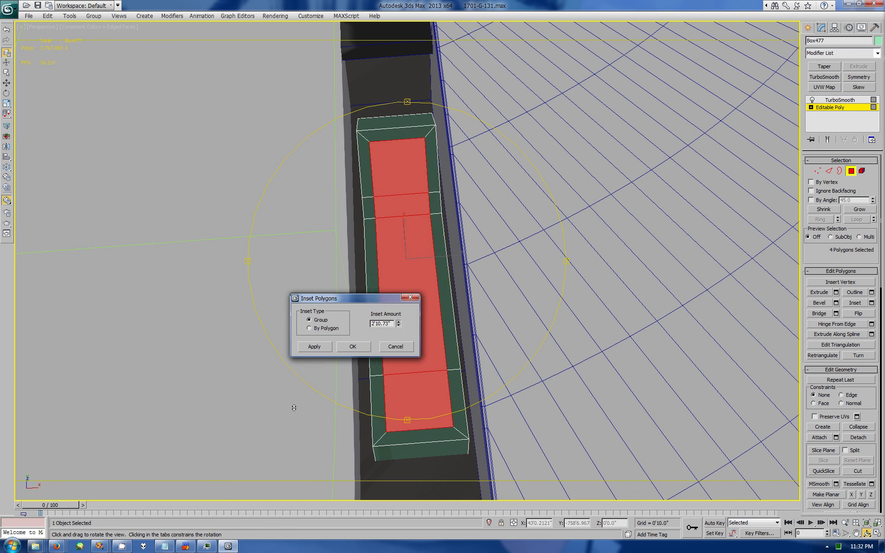
{"action": "left_click", "coordinate": [353, 346]}
{"action": "mouse_move", "coordinate": [349, 351]}
{"action": "left_mouse_down"}
{"action": "mouse_move", "coordinate": [311, 312]}
{"action": "mouse_move", "coordinate": [367, 316]}
{"action": "mouse_move", "coordinate": [538, 148]}
{"action": "left_mouse_up"}
Step: Extrude the inset faces down into a shallow recess, then select the rim faces
{"action": "left_click", "coordinate": [835, 293]}
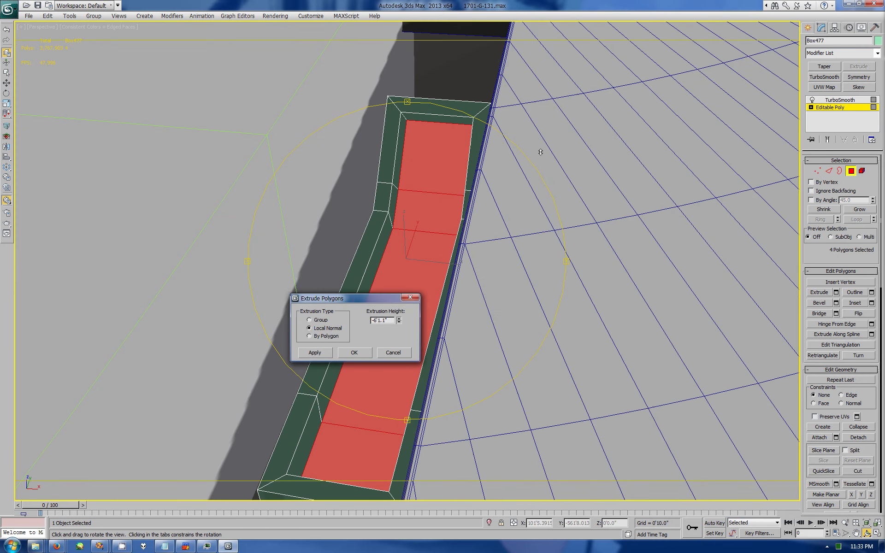
{"action": "left_click", "coordinate": [365, 352]}
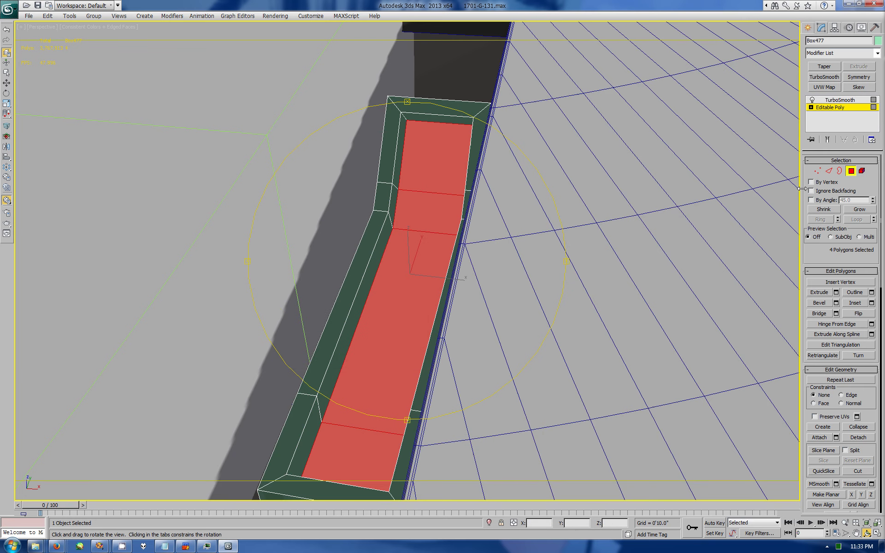
{"action": "key", "text": "w"}
{"action": "key", "text": "2"}
{"action": "key", "text": "4"}
{"action": "left_click", "coordinate": [330, 389]}
Step: Exit Polygon mode and orbit to inspect the smoothed recessed panel
{"action": "left_click", "coordinate": [339, 360], "text": "shift"}
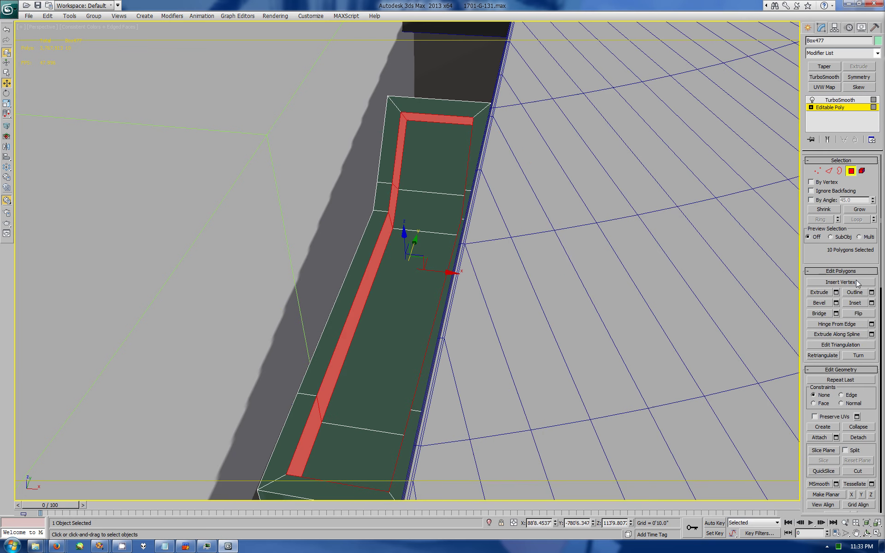
{"action": "scroll", "coordinate": [799, 366], "scroll_direction": "down", "scroll_amount": 5}
{"action": "scroll", "coordinate": [839, 277], "scroll_direction": "up", "scroll_amount": 10}
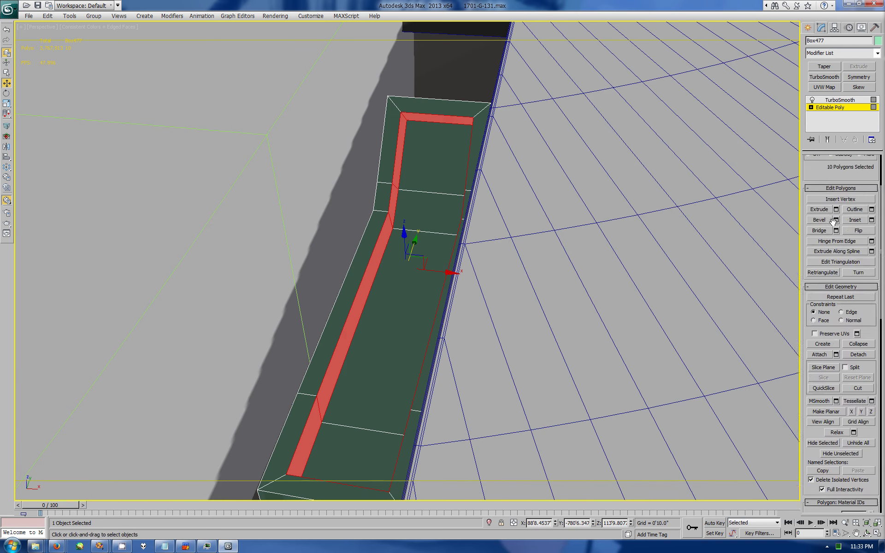
{"action": "left_click", "coordinate": [807, 27]}
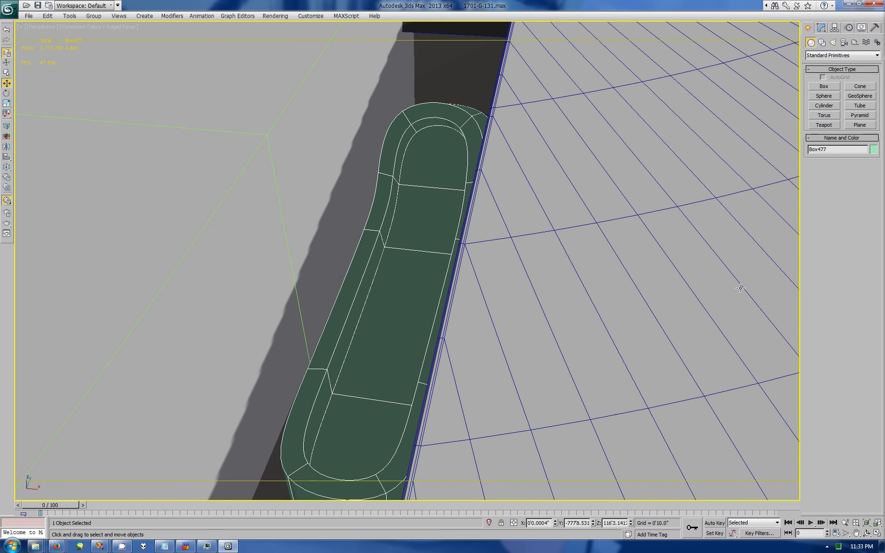
{"action": "left_click", "coordinate": [867, 533]}
{"action": "mouse_move", "coordinate": [454, 312]}
{"action": "left_mouse_down"}
{"action": "mouse_move", "coordinate": [480, 302]}
{"action": "mouse_move", "coordinate": [69, 270]}
{"action": "mouse_move", "coordinate": [30, 217]}
{"action": "left_mouse_up"}
Step: Push the green panel back along the trench and orbit around it to check
{"action": "key", "text": "w"}
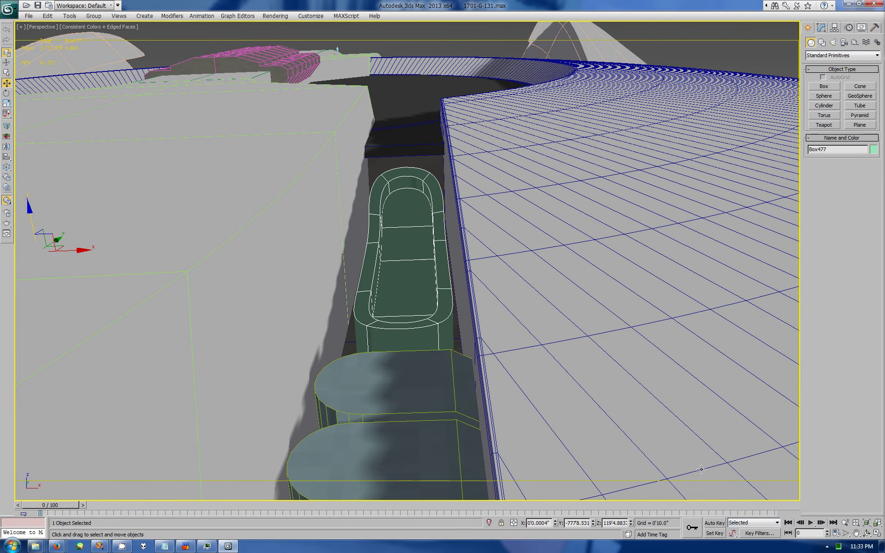
{"action": "left_click", "coordinate": [868, 533]}
{"action": "mouse_move", "coordinate": [430, 241]}
{"action": "left_mouse_down"}
{"action": "mouse_move", "coordinate": [437, 253]}
{"action": "mouse_move", "coordinate": [425, 237]}
{"action": "mouse_move", "coordinate": [451, 253]}
{"action": "mouse_move", "coordinate": [124, 239]}
{"action": "left_mouse_up"}
{"action": "key", "text": "w"}
{"action": "left_click_drag", "start_coordinate": [127, 295], "coordinate": [123, 243]}
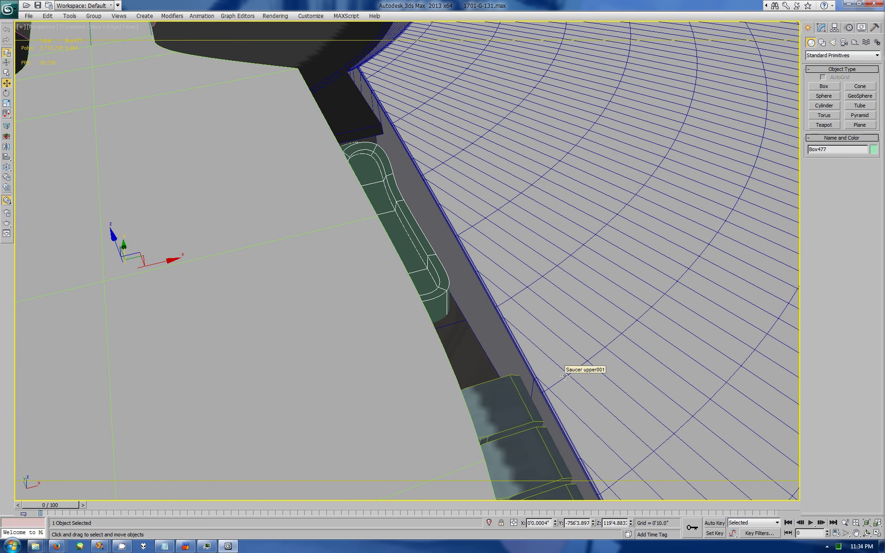
{"action": "left_click", "coordinate": [877, 523]}
{"action": "left_click", "coordinate": [867, 534]}
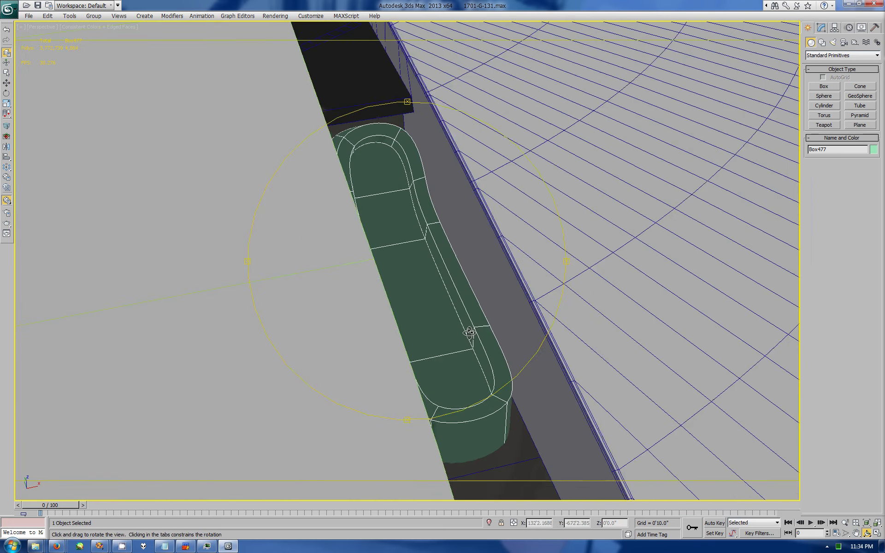
{"action": "left_click_drag", "start_coordinate": [415, 277], "coordinate": [454, 332]}
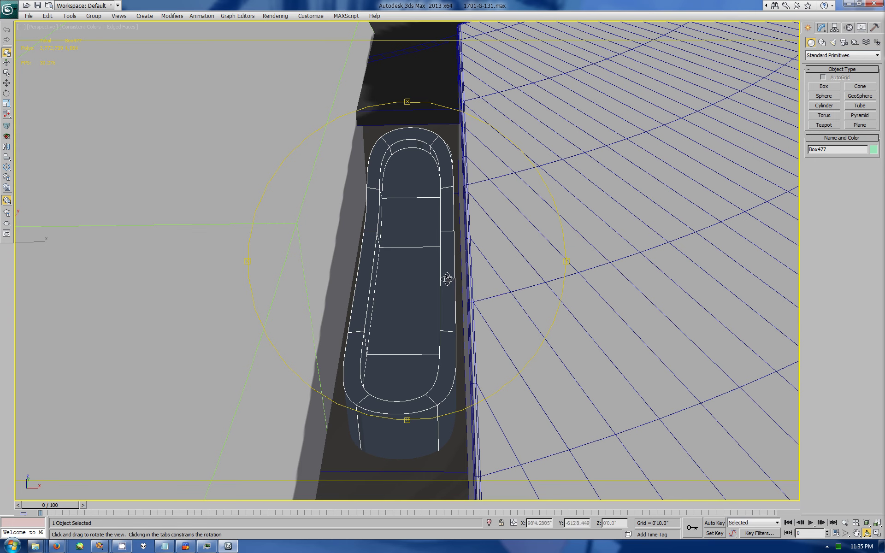
{"action": "left_click_drag", "start_coordinate": [447, 278], "coordinate": [415, 318]}
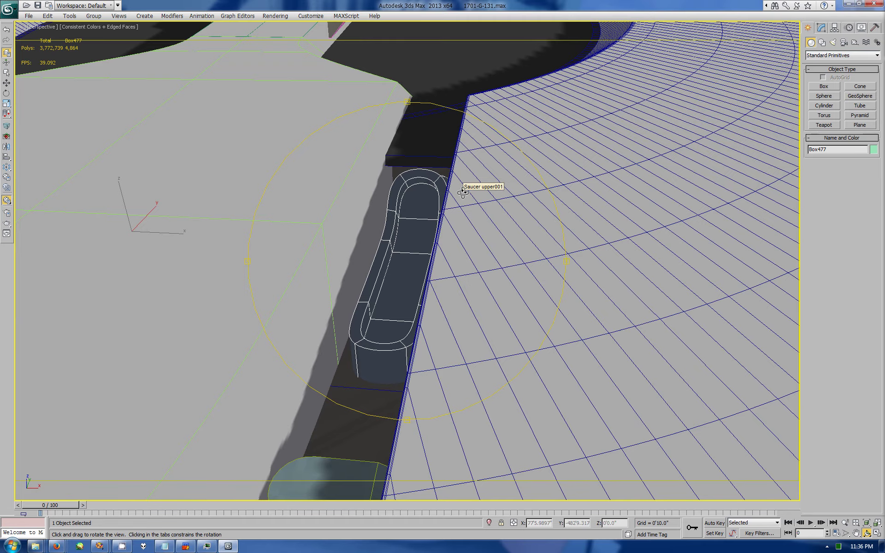
Step: Add a Symmetry modifier mirroring the panel across Z, placed beneath TurboSmooth
{"action": "mouse_move", "coordinate": [462, 192]}
{"action": "left_mouse_down"}
{"action": "mouse_move", "coordinate": [371, 230]}
{"action": "mouse_move", "coordinate": [408, 214]}
{"action": "left_mouse_up"}
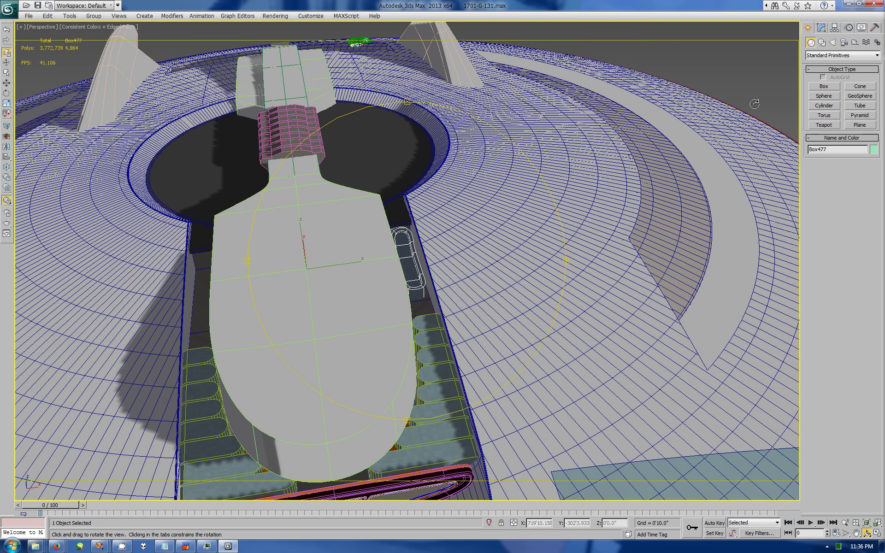
{"action": "left_click", "coordinate": [821, 28]}
{"action": "left_click", "coordinate": [858, 77]}
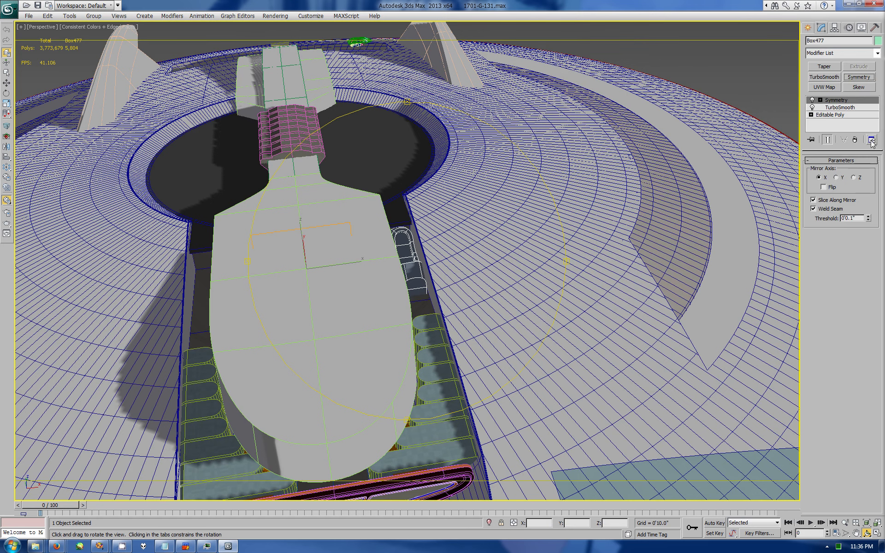
{"action": "left_click", "coordinate": [857, 178]}
{"action": "left_click_drag", "start_coordinate": [586, 286], "coordinate": [461, 276]}
Step: Orbit and zoom to check the mirrored panels, then return to the Editable Poly base mesh
{"action": "left_click_drag", "start_coordinate": [836, 100], "coordinate": [828, 115]}
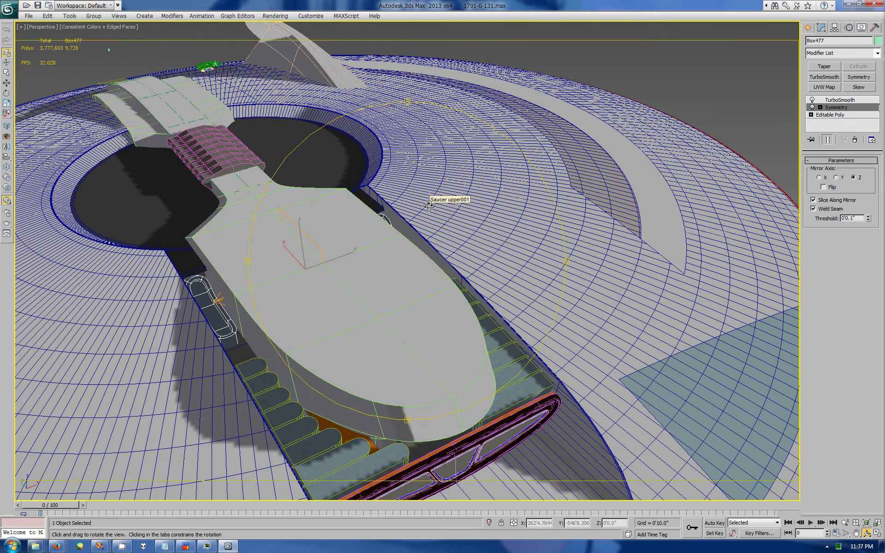
{"action": "left_click_drag", "start_coordinate": [399, 230], "coordinate": [374, 231]}
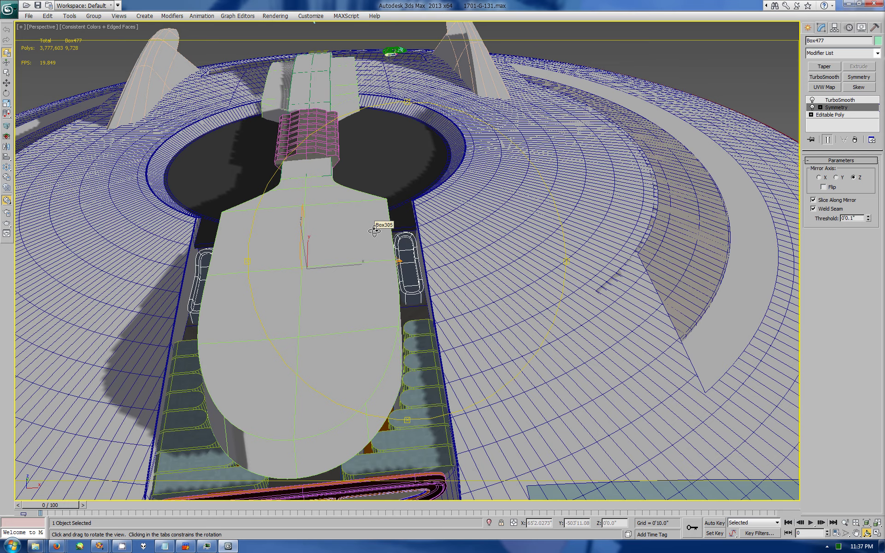
{"action": "scroll", "coordinate": [374, 231], "scroll_direction": "up", "scroll_amount": 2}
{"action": "scroll", "coordinate": [370, 249], "scroll_direction": "up", "scroll_amount": 3}
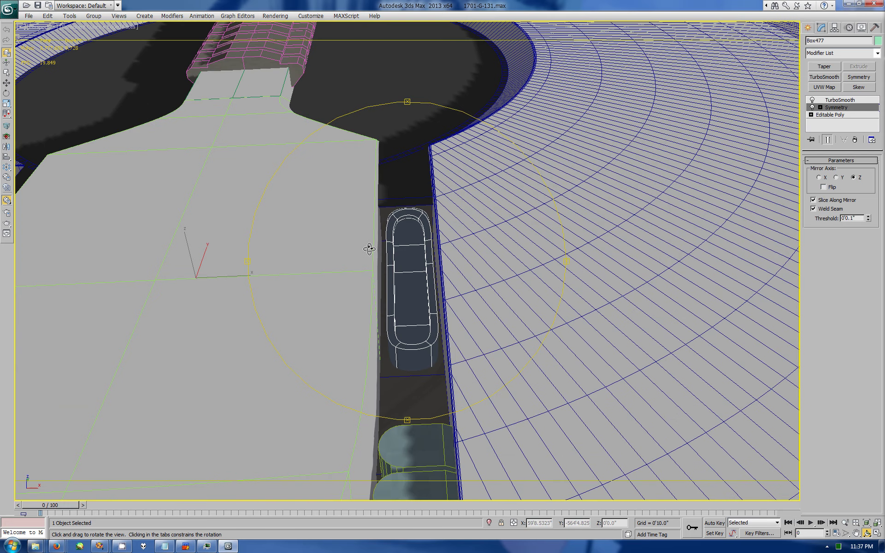
{"action": "left_click", "coordinate": [830, 115]}
Step: Grow the polygon selection to the panel's top strip and frame it in the view
{"action": "key", "text": "4"}
{"action": "key", "text": "w"}
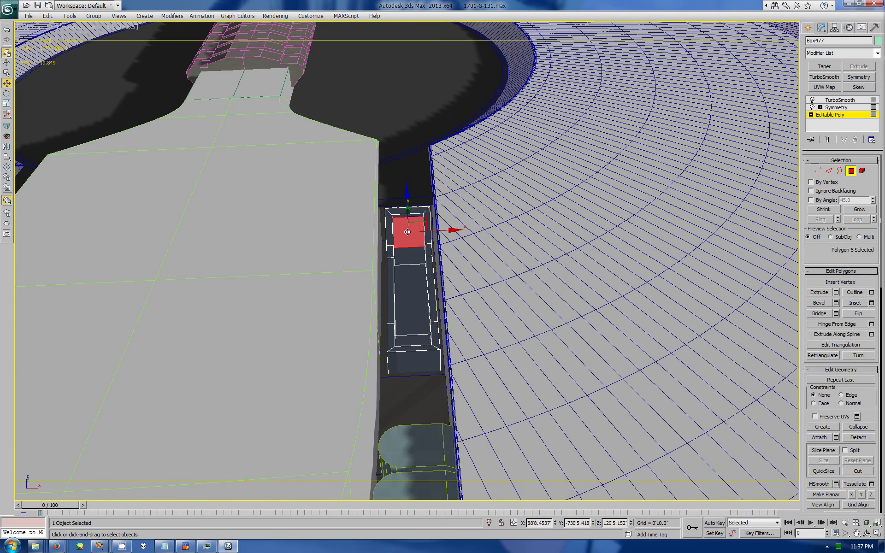
{"action": "left_click", "coordinate": [410, 256], "text": "ctrl"}
{"action": "left_click", "coordinate": [416, 300], "text": "ctrl"}
{"action": "left_click", "coordinate": [422, 337], "text": "ctrl"}
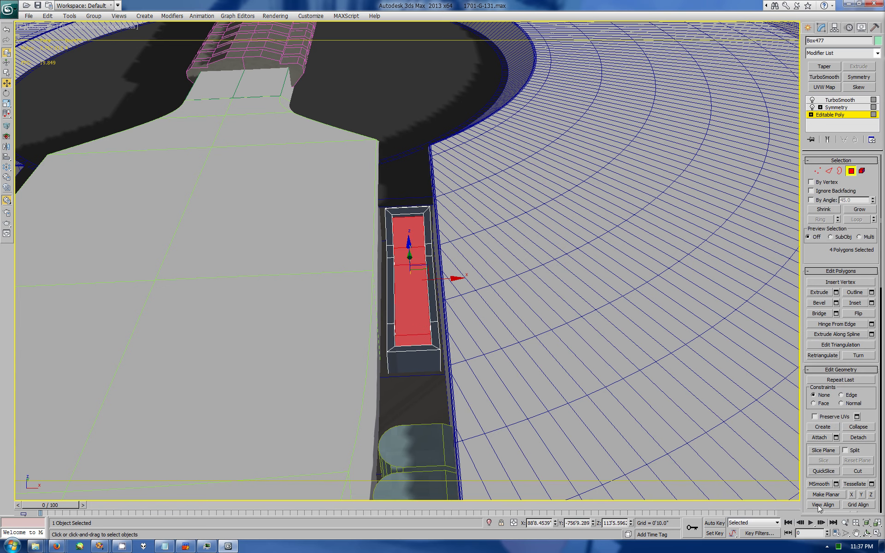
{"action": "left_click", "coordinate": [866, 533]}
{"action": "key", "text": "z"}
{"action": "left_click_drag", "start_coordinate": [613, 369], "coordinate": [465, 301]}
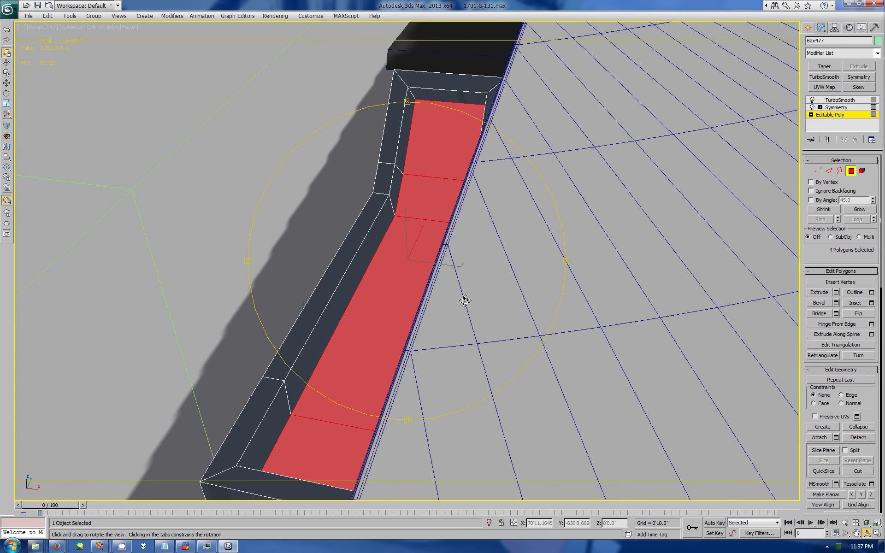
Step: Inset the top strip by 0'10.7663"
{"action": "left_click", "coordinate": [871, 303]}
{"action": "left_click_drag", "start_coordinate": [415, 167], "coordinate": [404, 170]}
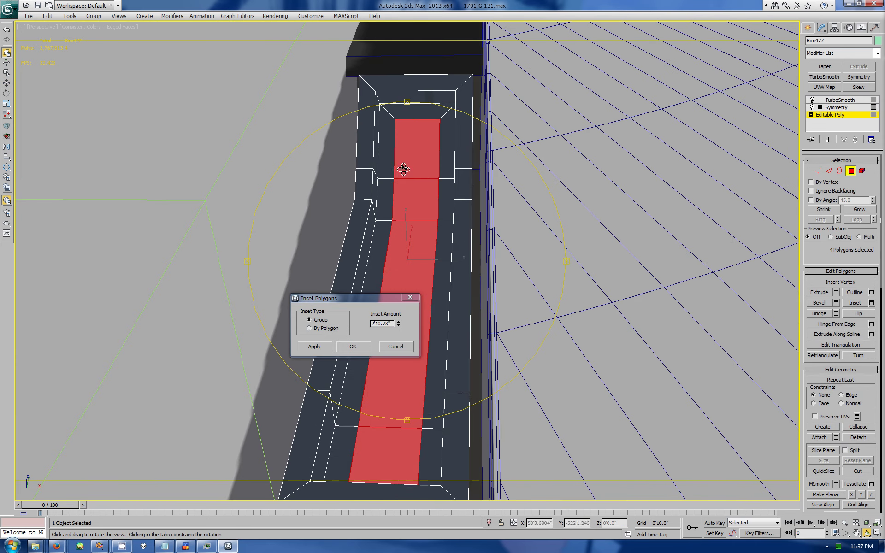
{"action": "left_click_drag", "start_coordinate": [399, 324], "coordinate": [399, 329]}
{"action": "left_click", "coordinate": [327, 348]}
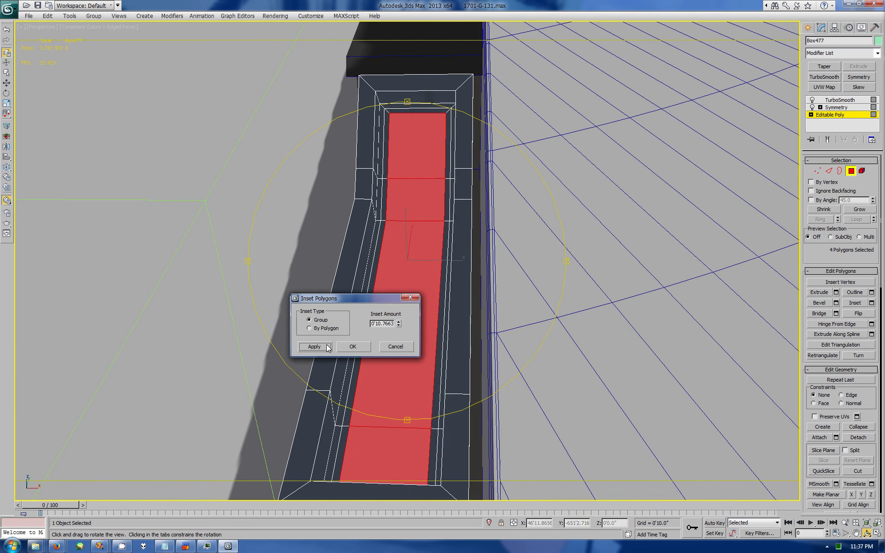
{"action": "left_click_drag", "start_coordinate": [346, 349], "coordinate": [731, 87]}
Step: Select the inset's border loop as a polygon strip for the teal groove
{"action": "key", "text": "w"}
{"action": "key", "text": "2"}
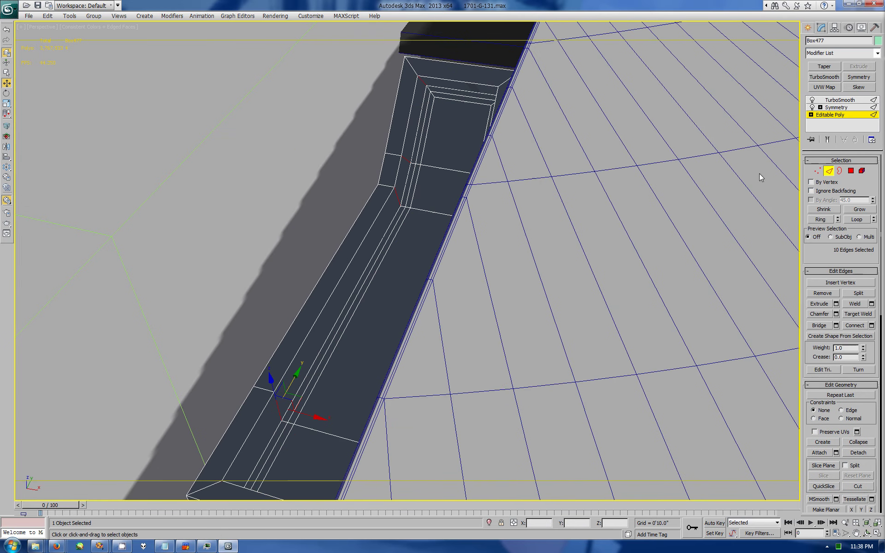
{"action": "double_click", "coordinate": [421, 116]}
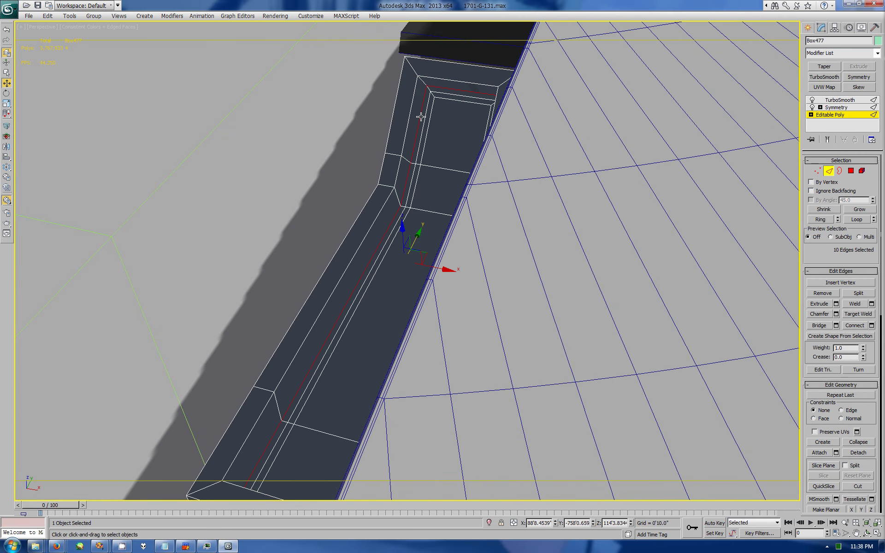
{"action": "left_click", "coordinate": [408, 162]}
{"action": "left_click", "coordinate": [413, 139]}
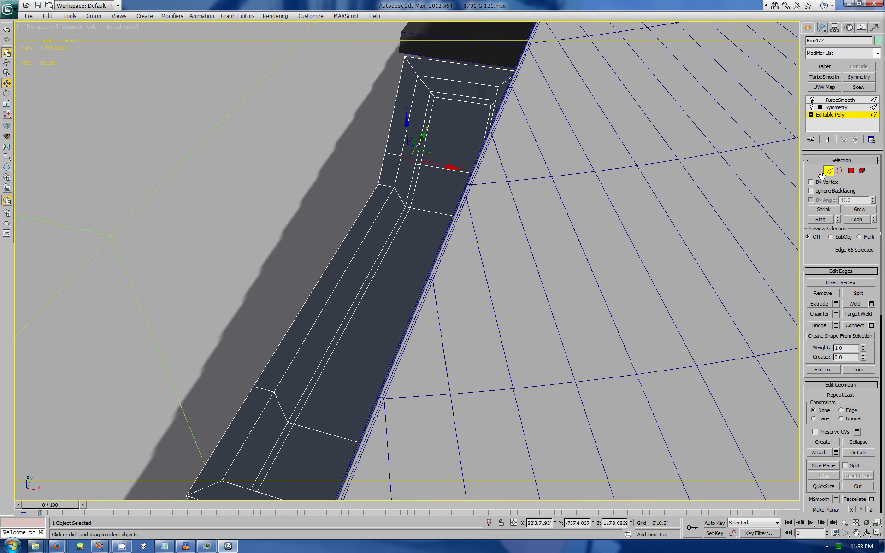
{"action": "left_click", "coordinate": [295, 405]}
{"action": "key", "text": "4"}
{"action": "scroll", "coordinate": [830, 187], "scroll_direction": "up", "scroll_amount": 10}
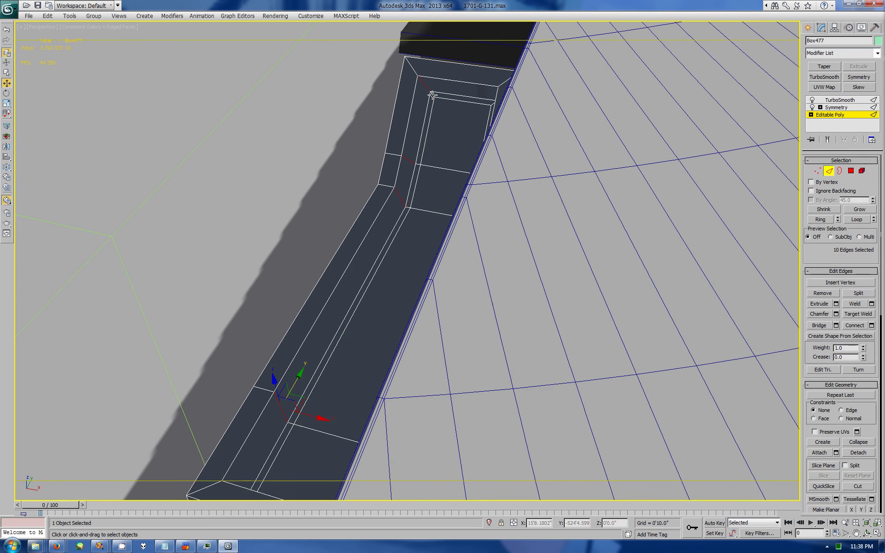
{"action": "left_click", "coordinate": [852, 172]}
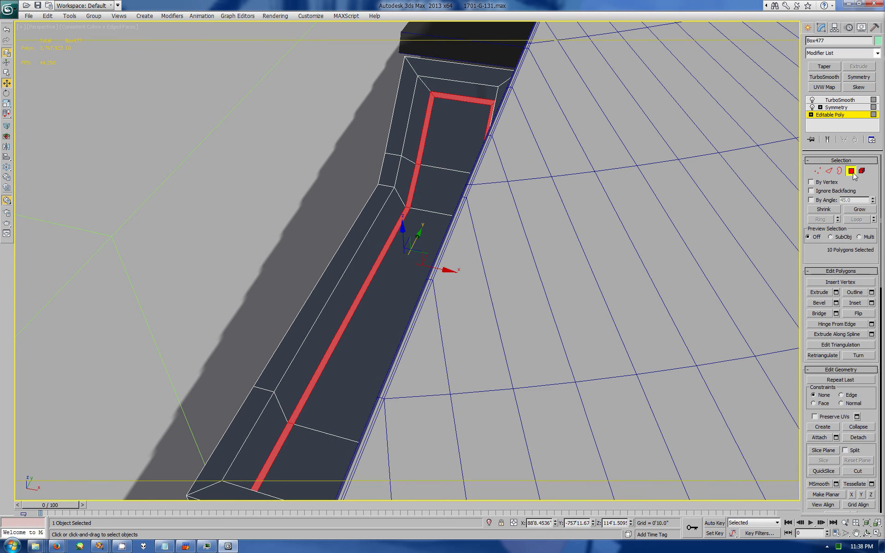
{"action": "scroll", "coordinate": [830, 276], "scroll_direction": "down", "scroll_amount": 10}
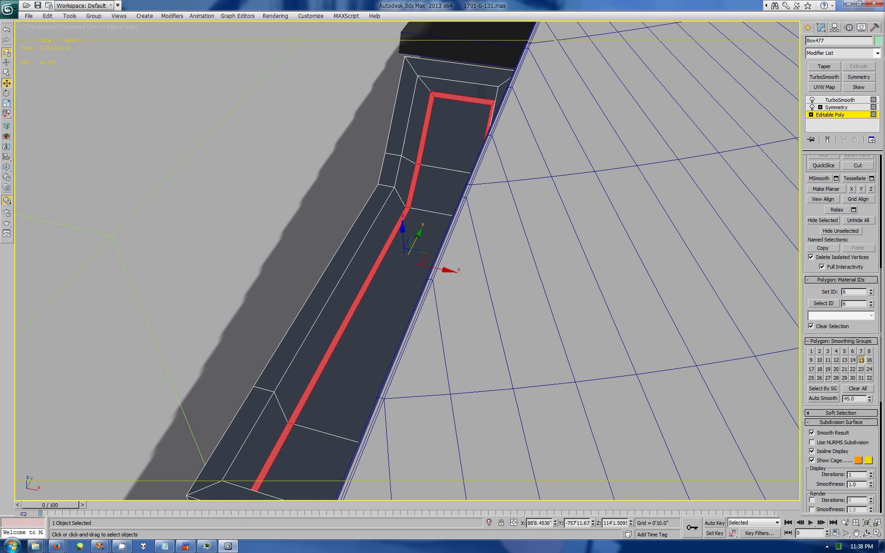
Step: Preview the smoothed groove, then Ring-select the panel's edges in Editable Poly
{"action": "left_click", "coordinate": [808, 29]}
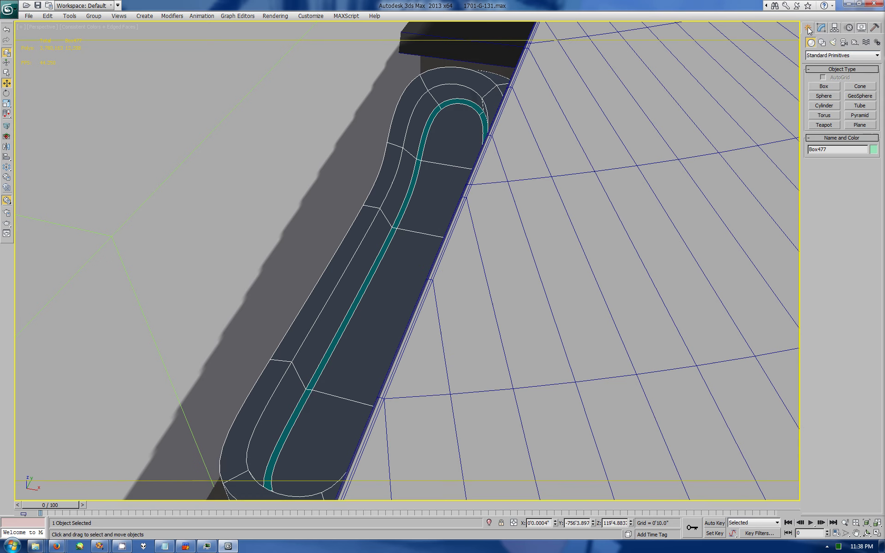
{"action": "left_click", "coordinate": [821, 28]}
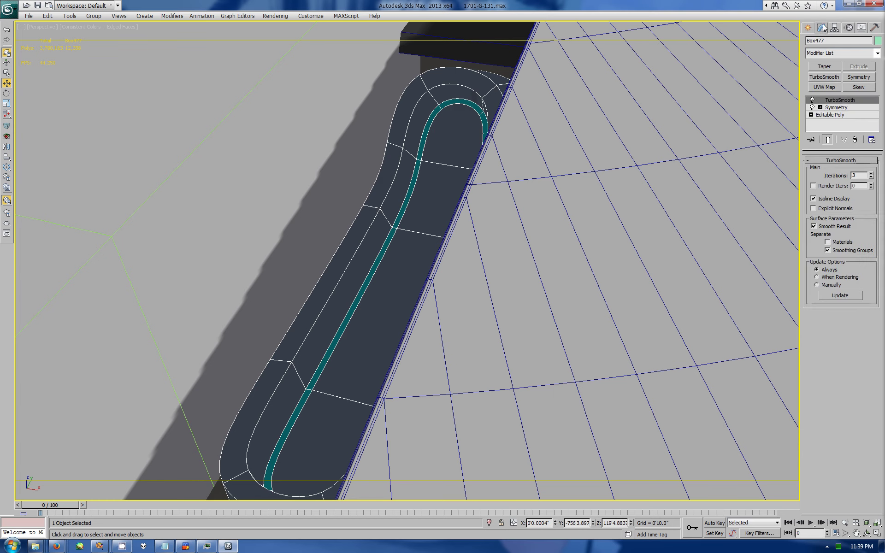
{"action": "left_click", "coordinate": [830, 115]}
{"action": "left_click", "coordinate": [828, 170]}
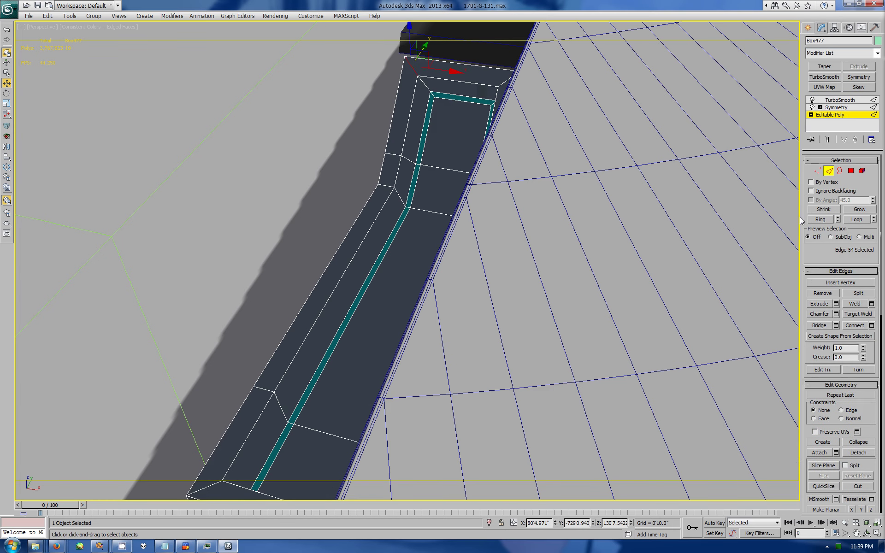
{"action": "left_click", "coordinate": [817, 220]}
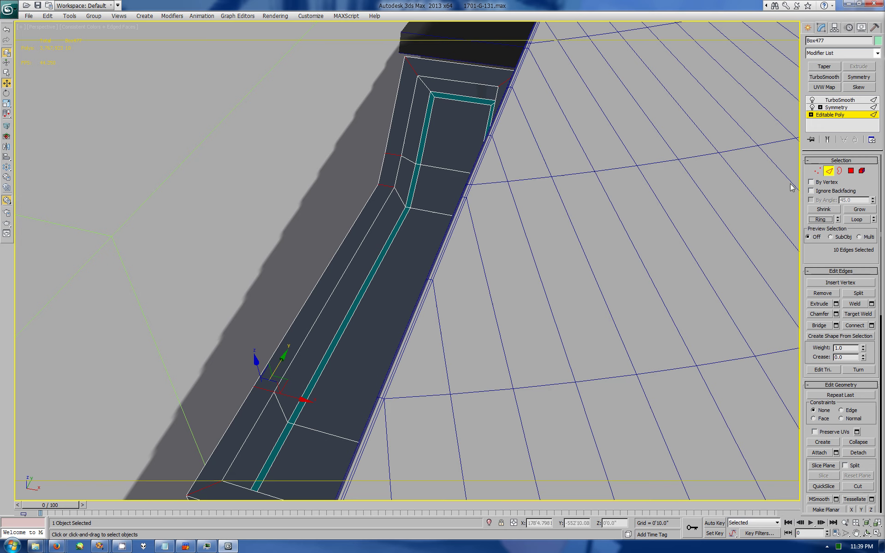
Step: Connect the edge ring with new edges, sliding them to 14
{"action": "left_click", "coordinate": [871, 325]}
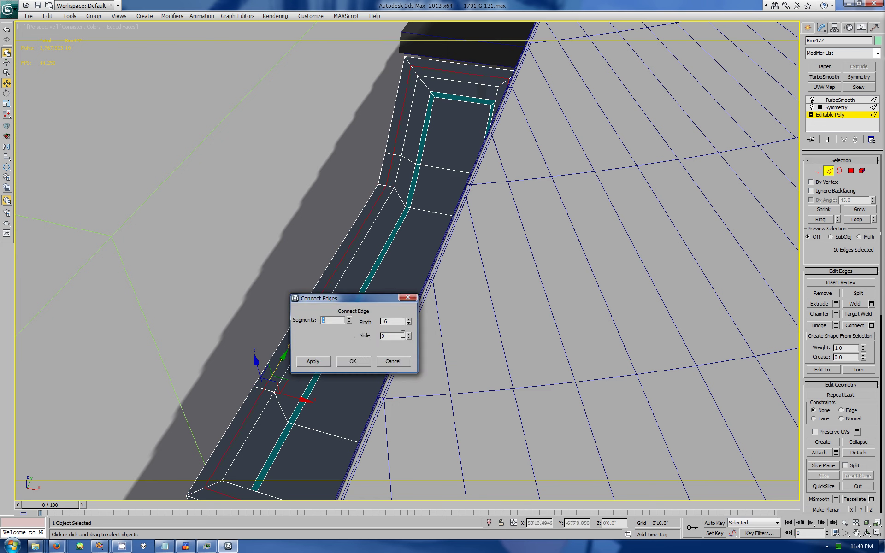
{"action": "left_click_drag", "start_coordinate": [408, 336], "coordinate": [404, 319]}
{"action": "left_click", "coordinate": [313, 362]}
{"action": "left_click", "coordinate": [351, 362]}
Step: Extrude the edges with a 0'9.87" base width, then chamfer the top edges
{"action": "key", "text": "shift+e"}
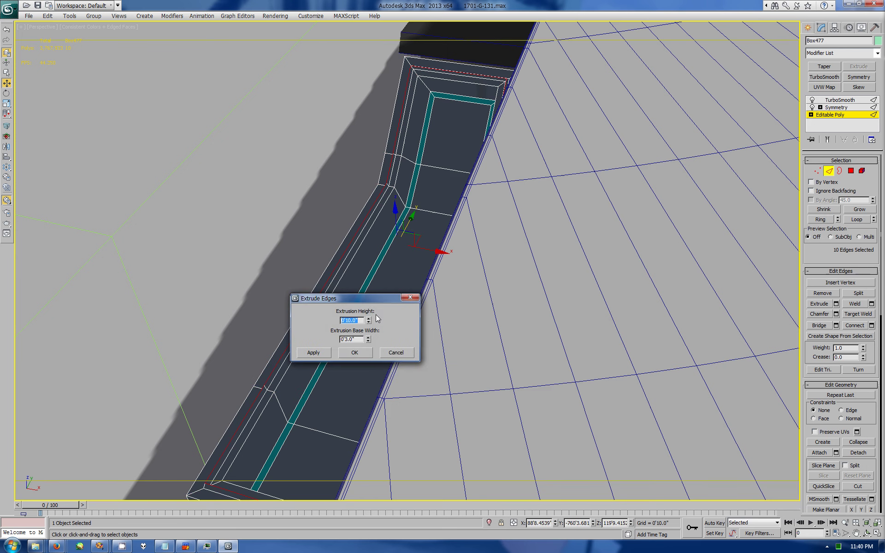
{"action": "left_click_drag", "start_coordinate": [369, 319], "coordinate": [359, 279]}
{"action": "left_click_drag", "start_coordinate": [369, 339], "coordinate": [364, 230]}
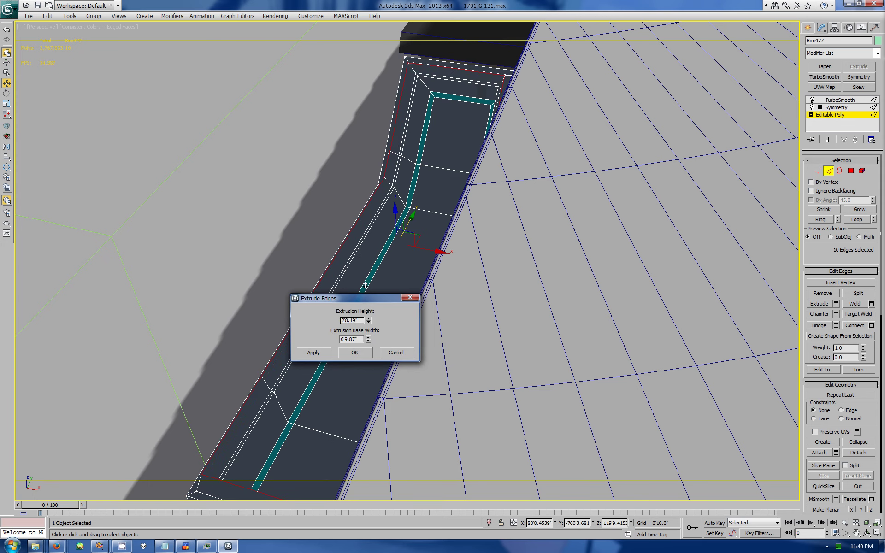
{"action": "left_click", "coordinate": [364, 354]}
{"action": "key", "text": "ctrl+shift+c"}
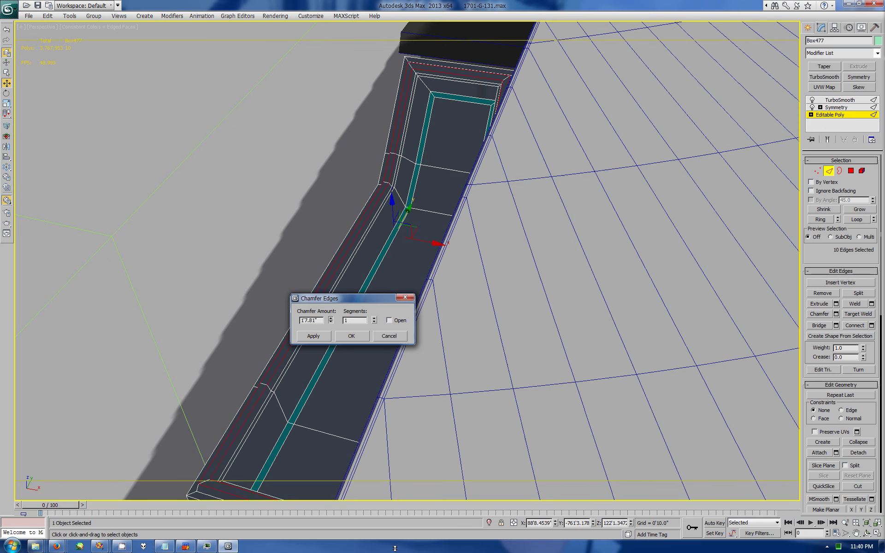
{"action": "left_click", "coordinate": [352, 335]}
Step: Select the inner and outer rim loops, then display the panel's smoothed rounded shape
{"action": "left_click", "coordinate": [382, 211]}
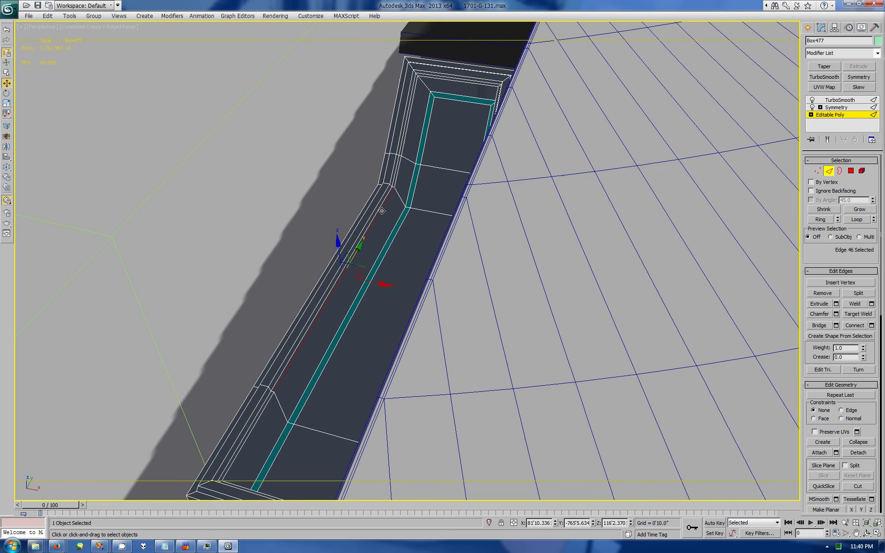
{"action": "double_click", "coordinate": [415, 88]}
{"action": "left_click", "coordinate": [429, 69]}
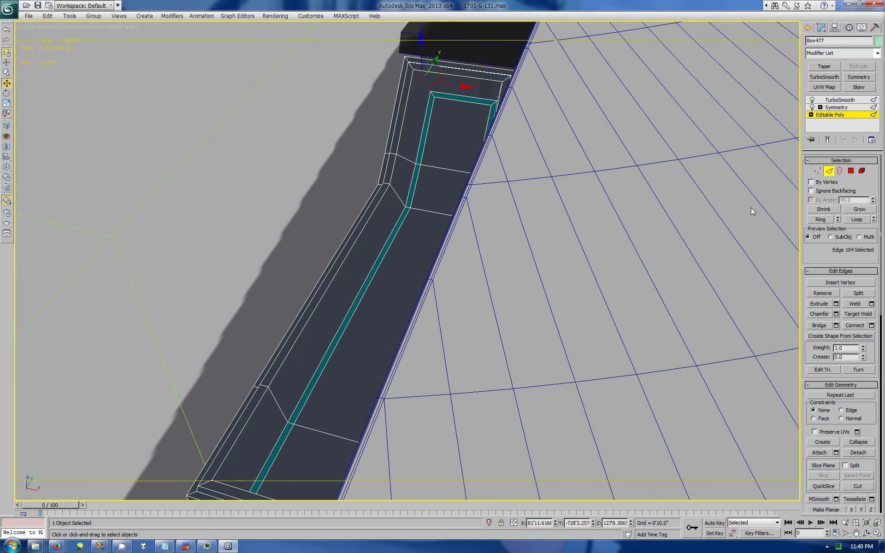
{"action": "left_click", "coordinate": [405, 63]}
{"action": "double_click", "coordinate": [265, 366]}
{"action": "left_click", "coordinate": [851, 170], "text": "ctrl"}
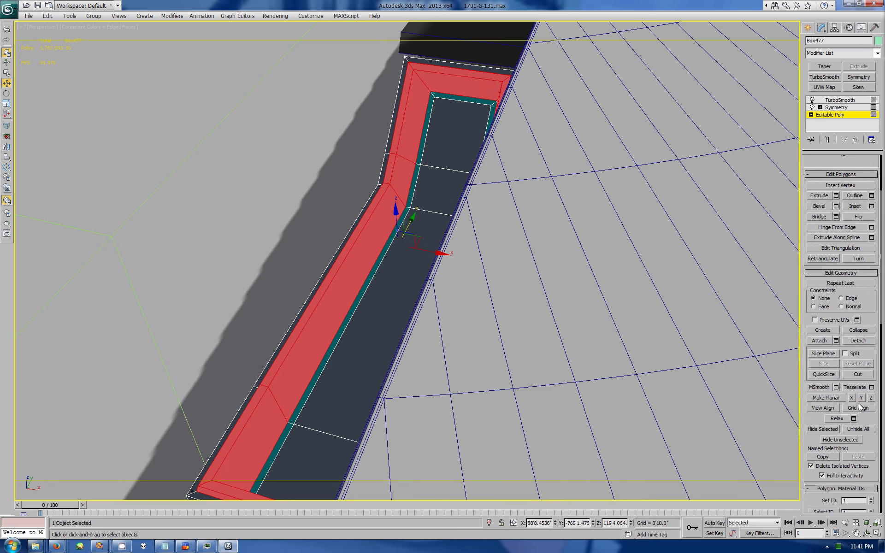
{"action": "scroll", "coordinate": [848, 400], "scroll_direction": "down", "scroll_amount": 5}
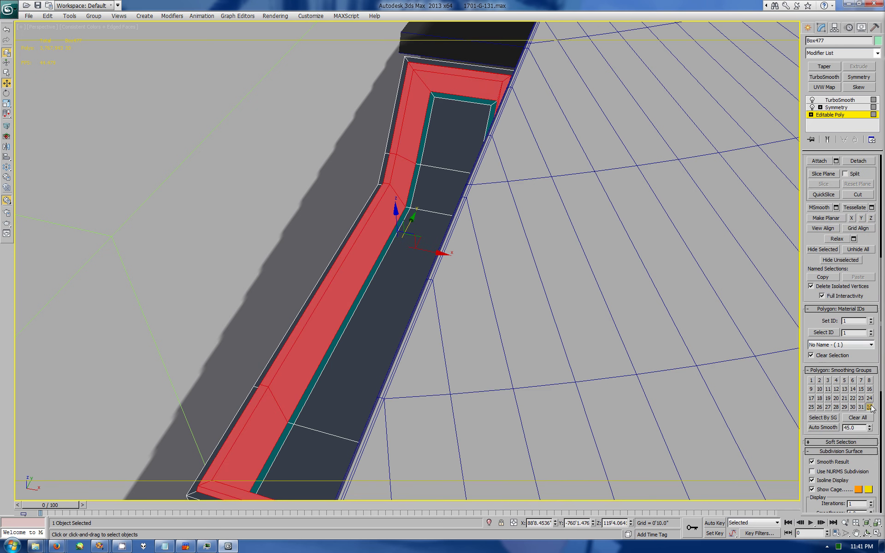
{"action": "scroll", "coordinate": [837, 203], "scroll_direction": "up", "scroll_amount": 5}
{"action": "key", "text": "ctrl+z"}
{"action": "scroll", "coordinate": [839, 277], "scroll_direction": "down", "scroll_amount": 3}
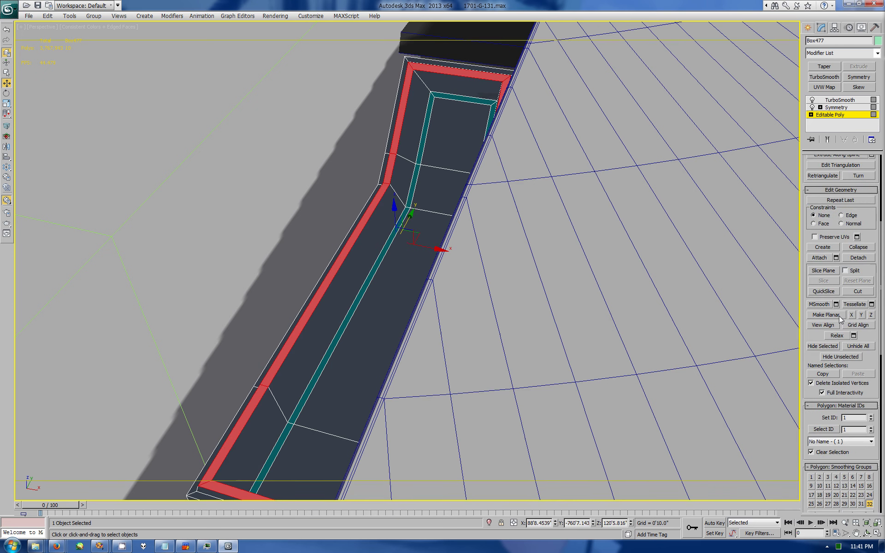
{"action": "scroll", "coordinate": [838, 316], "scroll_direction": "down", "scroll_amount": 1}
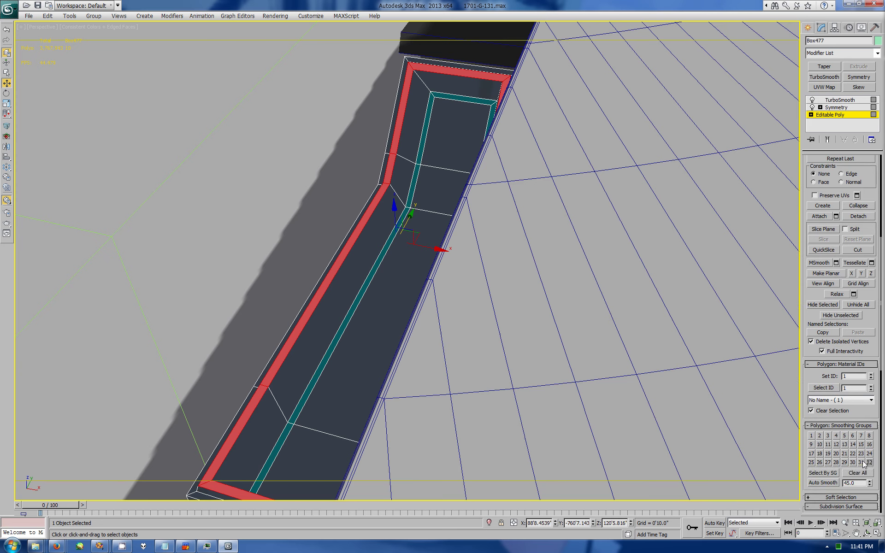
{"action": "left_click", "coordinate": [808, 28]}
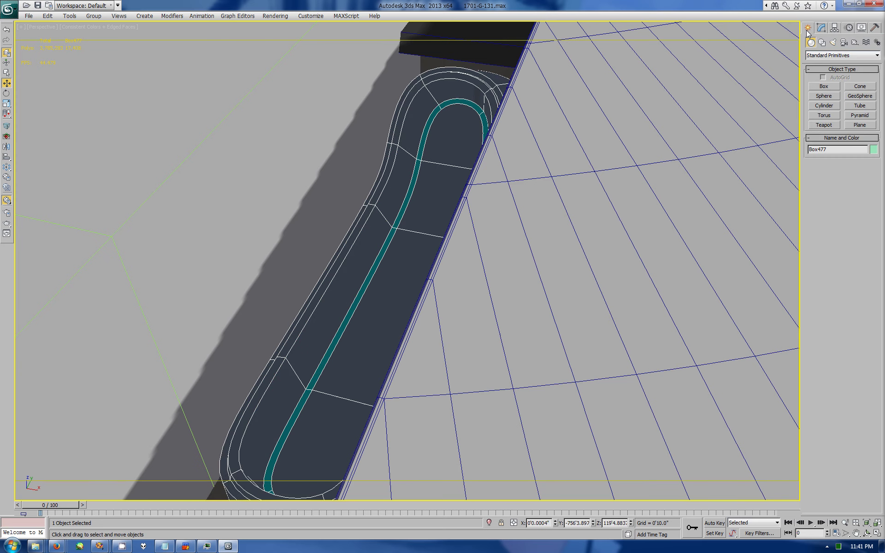
Step: Orbit around the saucer to inspect the side panels beside the neck
{"action": "left_click", "coordinate": [821, 28]}
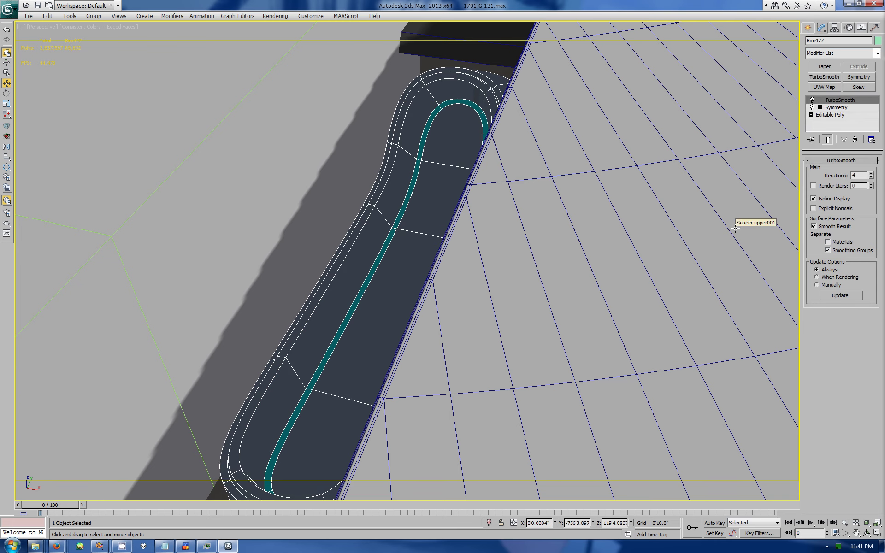
{"action": "scroll", "coordinate": [735, 229], "scroll_direction": "down", "scroll_amount": 5}
{"action": "middle_click_drag", "start_coordinate": [735, 229], "coordinate": [494, 254], "text": "alt"}
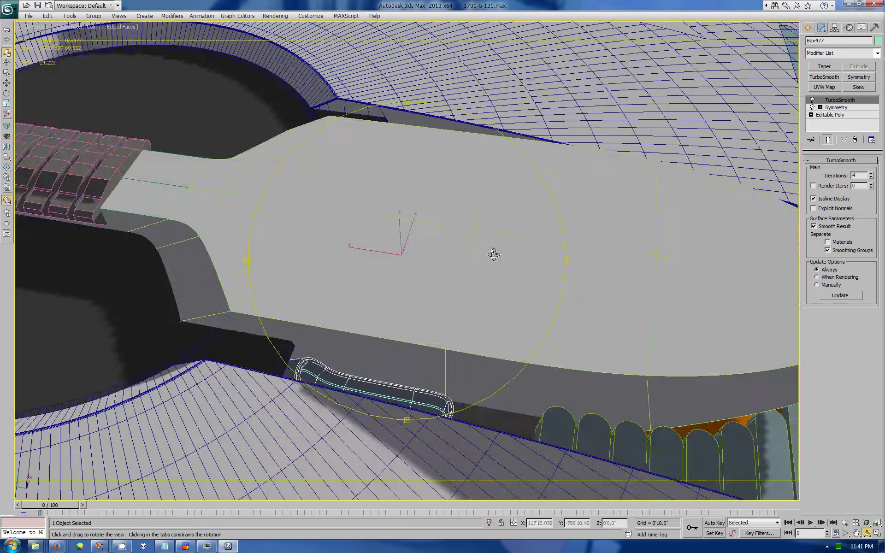
{"action": "left_click_drag", "start_coordinate": [494, 254], "coordinate": [431, 258]}
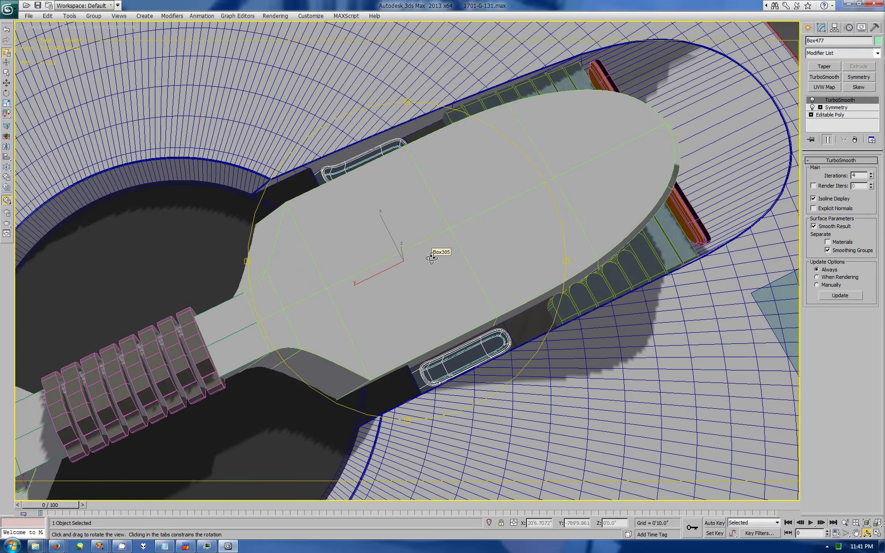
{"action": "mouse_move", "coordinate": [431, 258]}
{"action": "left_mouse_down"}
{"action": "mouse_move", "coordinate": [480, 253]}
{"action": "mouse_move", "coordinate": [489, 219]}
{"action": "mouse_move", "coordinate": [473, 241]}
{"action": "mouse_move", "coordinate": [479, 209]}
{"action": "mouse_move", "coordinate": [486, 233]}
{"action": "left_mouse_up"}
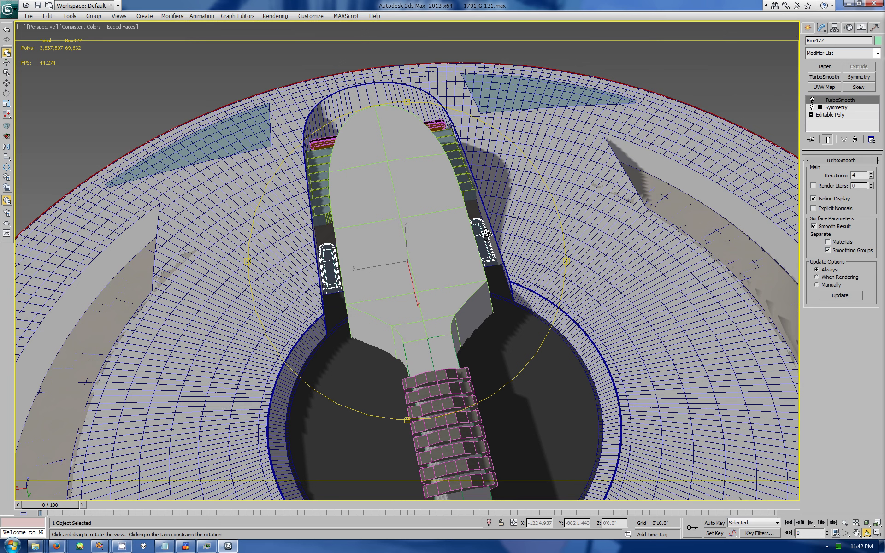
{"action": "left_click_drag", "start_coordinate": [483, 271], "coordinate": [502, 275]}
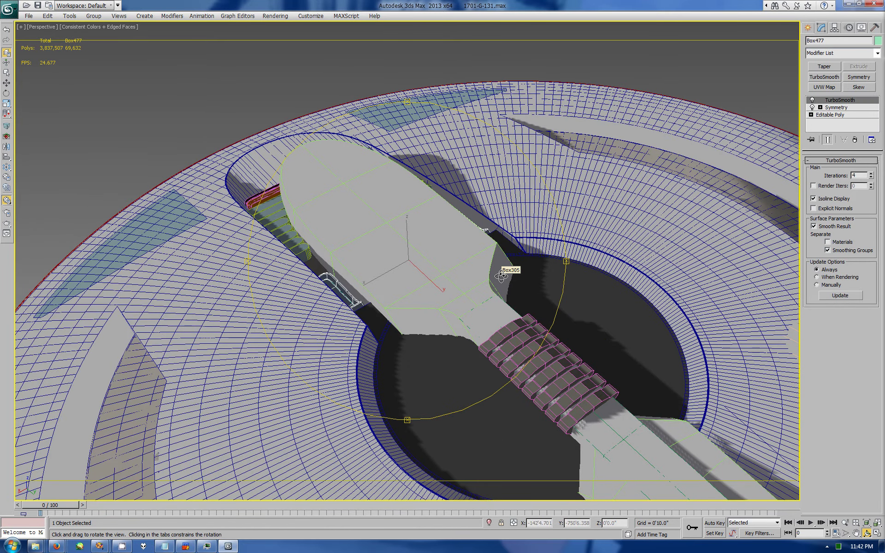
Step: Save the scene and switch to the four-viewport layout
{"action": "key", "text": "ctrl+s"}
{"action": "mouse_move", "coordinate": [490, 262]}
{"action": "left_mouse_down"}
{"action": "mouse_move", "coordinate": [438, 286]}
{"action": "mouse_move", "coordinate": [421, 277]}
{"action": "mouse_move", "coordinate": [450, 219]}
{"action": "mouse_move", "coordinate": [444, 229]}
{"action": "left_mouse_up"}
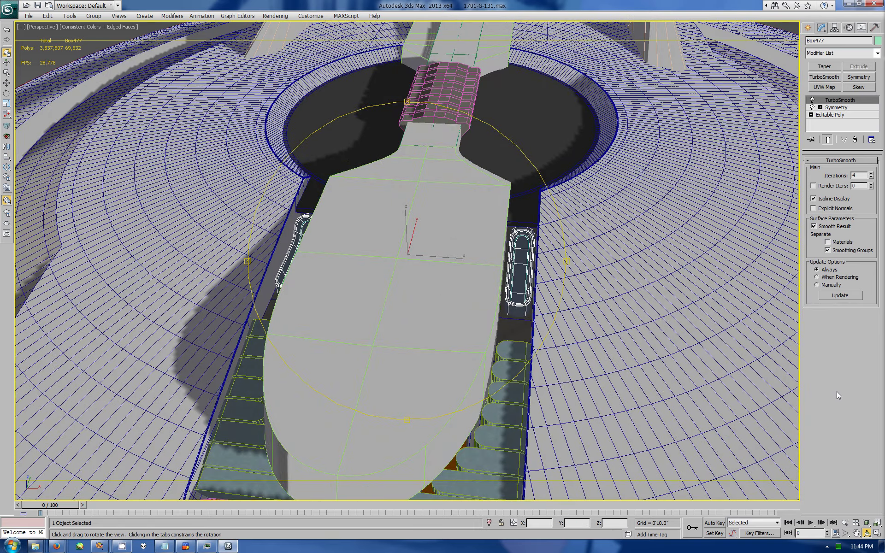
{"action": "key", "text": "alt+w"}
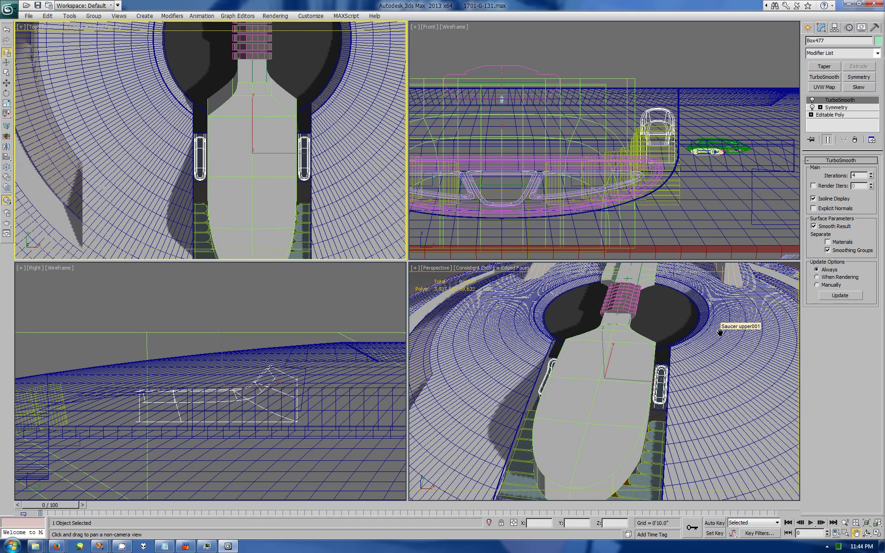
Step: Maximize the Top view, zoom into the right-side panel and show it in Wireframe
{"action": "key", "text": "alt+w"}
{"action": "right_click", "coordinate": [845, 534]}
{"action": "left_click", "coordinate": [453, 366]}
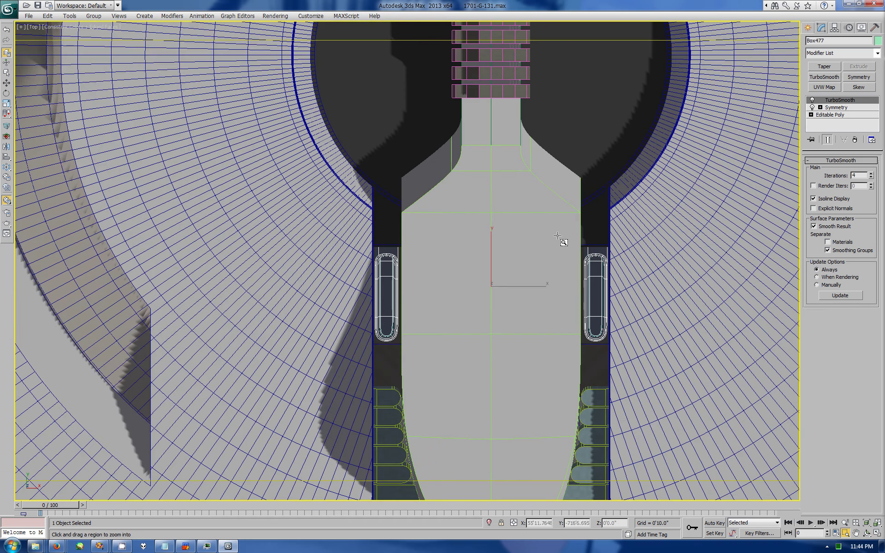
{"action": "left_click_drag", "start_coordinate": [558, 236], "coordinate": [659, 369]}
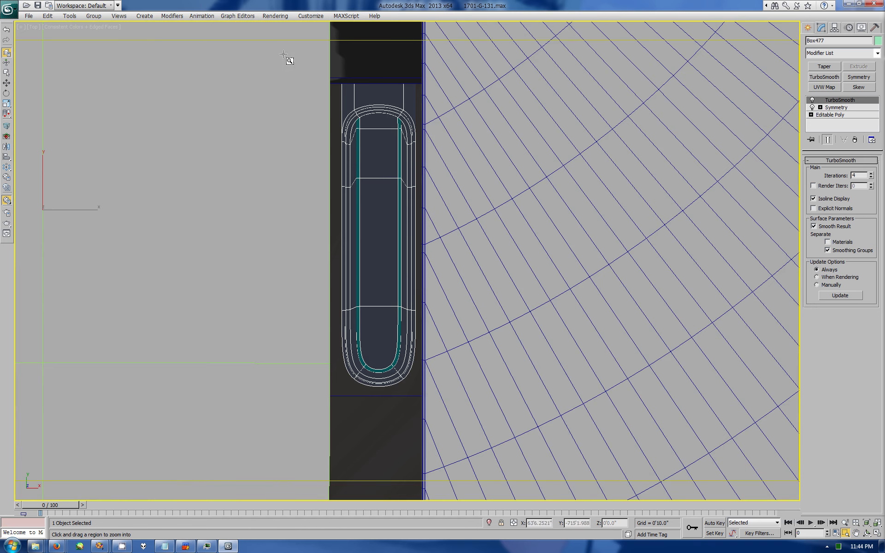
{"action": "left_click", "coordinate": [92, 26]}
{"action": "left_click", "coordinate": [115, 102]}
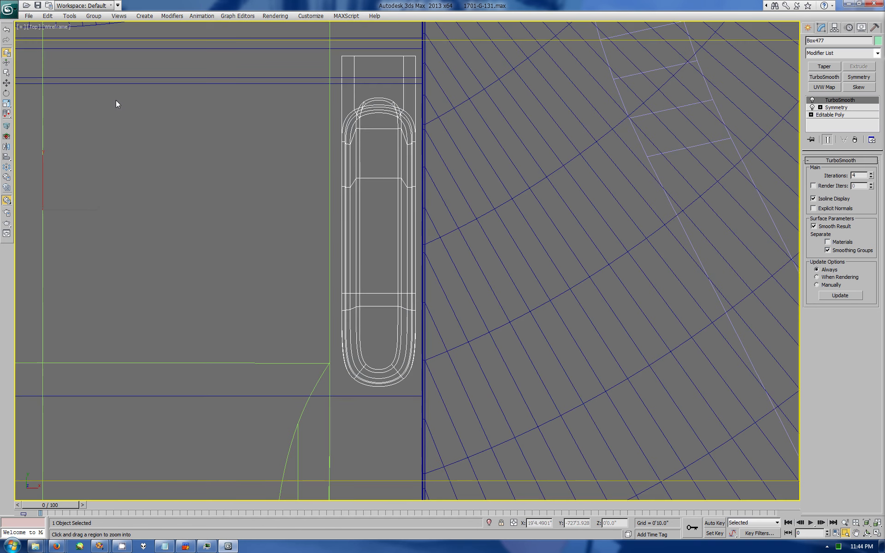
Step: Move the panel's left-side vertices left and its right-side vertices right along X
{"action": "left_click", "coordinate": [830, 114]}
{"action": "key", "text": "1"}
{"action": "key", "text": "w"}
{"action": "left_click_drag", "start_coordinate": [302, 42], "coordinate": [328, 90]}
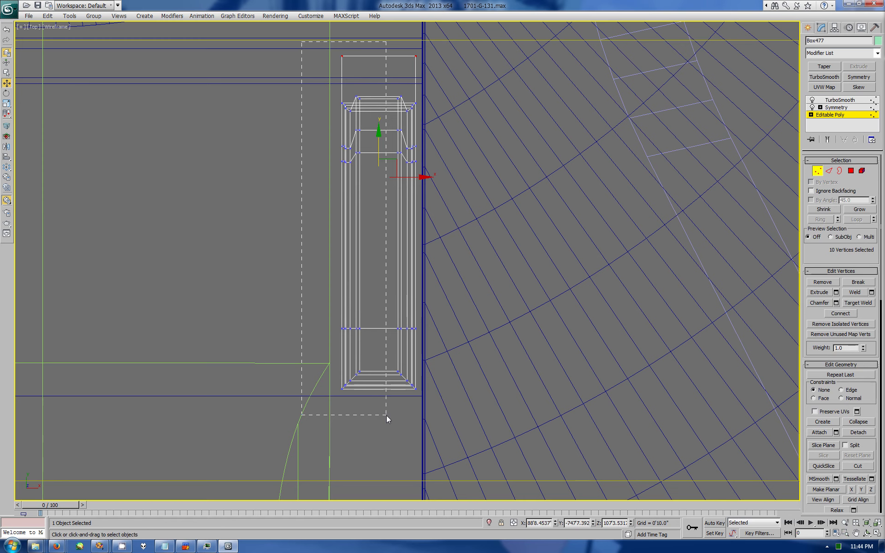
{"action": "left_click_drag", "start_coordinate": [386, 416], "coordinate": [386, 416]}
{"action": "left_click", "coordinate": [383, 215]}
{"action": "left_click_drag", "start_coordinate": [312, 41], "coordinate": [385, 397]}
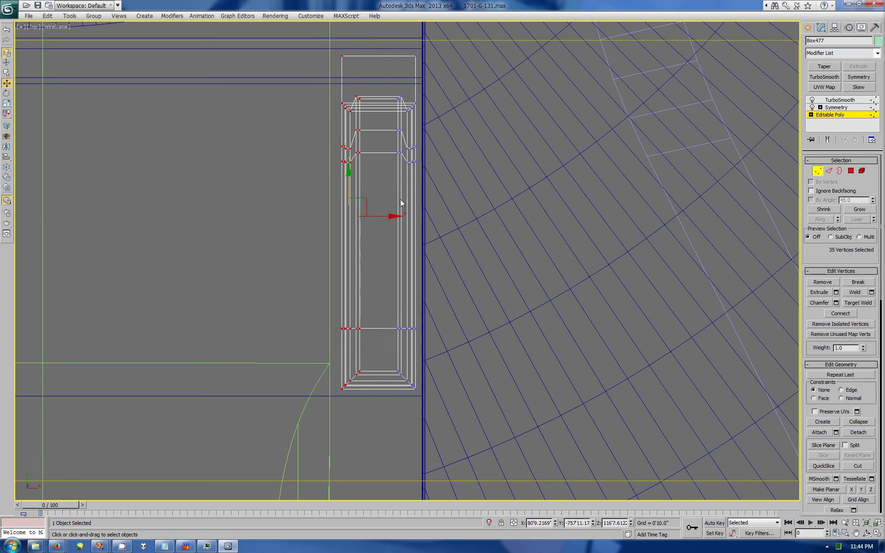
{"action": "left_click_drag", "start_coordinate": [388, 215], "coordinate": [375, 213]}
{"action": "left_click_drag", "start_coordinate": [384, 49], "coordinate": [567, 406]}
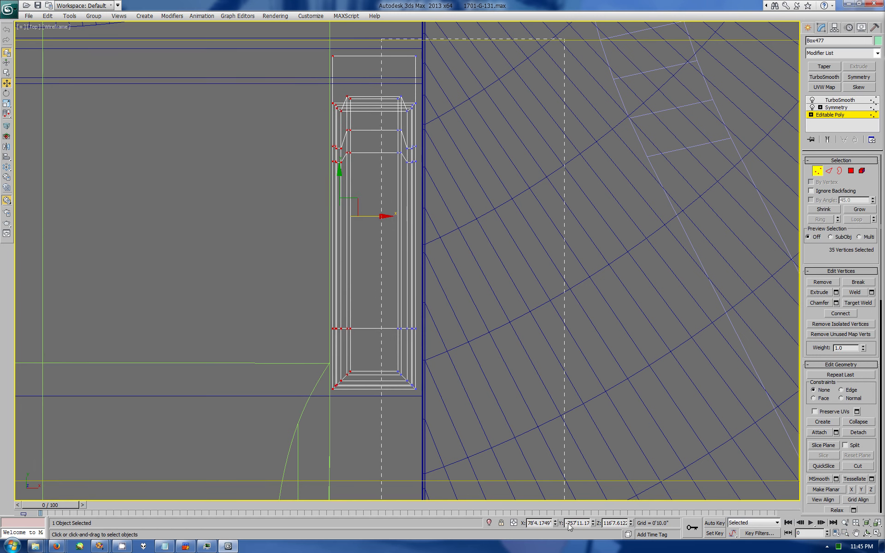
{"action": "left_click_drag", "start_coordinate": [447, 217], "coordinate": [450, 217]}
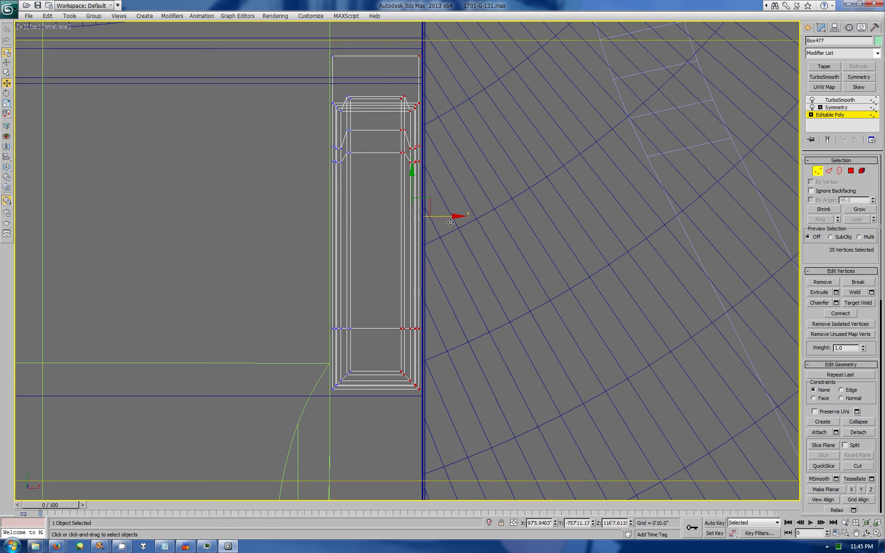
Step: Preview the widened panel smoothed and restore the four-view layout
{"action": "left_click", "coordinate": [809, 30]}
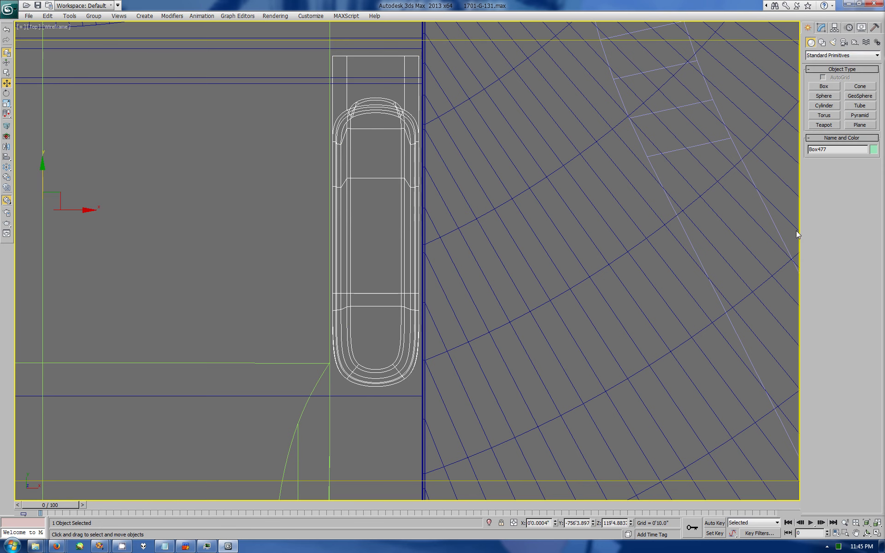
{"action": "left_click", "coordinate": [821, 27]}
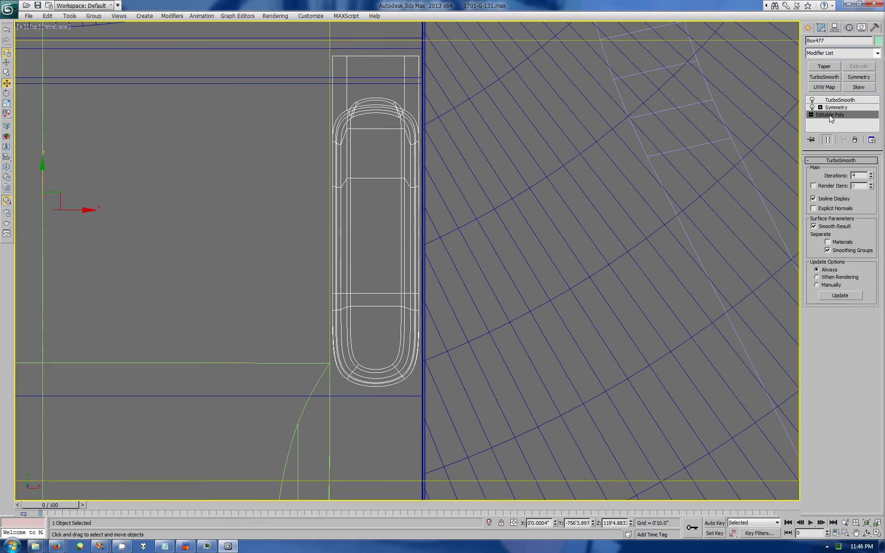
{"action": "left_click", "coordinate": [829, 114]}
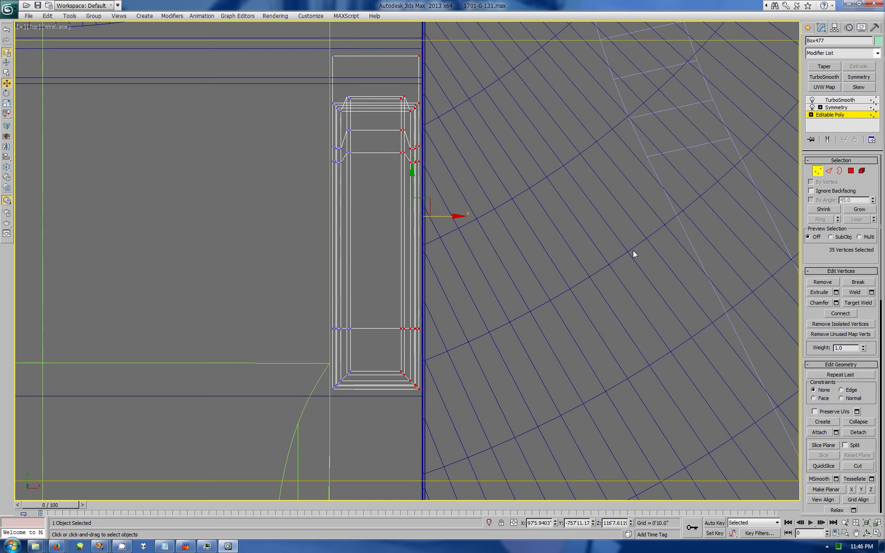
{"action": "left_click", "coordinate": [808, 28]}
{"action": "key", "text": "ctrl+r"}
{"action": "key", "text": "alt+w"}
Step: Orbit the perspective view down the neck to inspect both widened panels
{"action": "mouse_move", "coordinate": [693, 405]}
{"action": "left_mouse_down"}
{"action": "mouse_move", "coordinate": [645, 377]}
{"action": "mouse_move", "coordinate": [718, 400]}
{"action": "mouse_move", "coordinate": [676, 380]}
{"action": "left_mouse_up"}
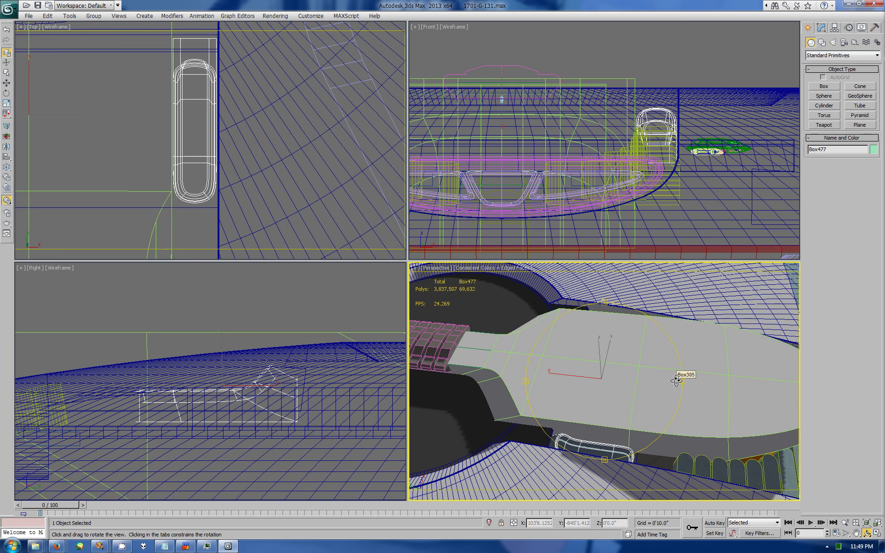
{"action": "left_click_drag", "start_coordinate": [676, 381], "coordinate": [564, 402]}
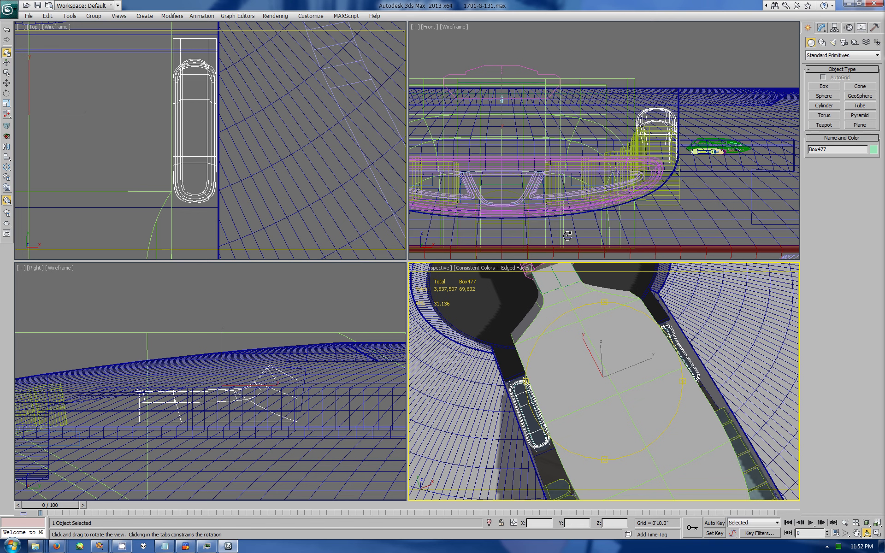
{"action": "mouse_move", "coordinate": [613, 386]}
{"action": "left_mouse_down"}
{"action": "mouse_move", "coordinate": [610, 352]}
{"action": "mouse_move", "coordinate": [586, 362]}
{"action": "left_mouse_up"}
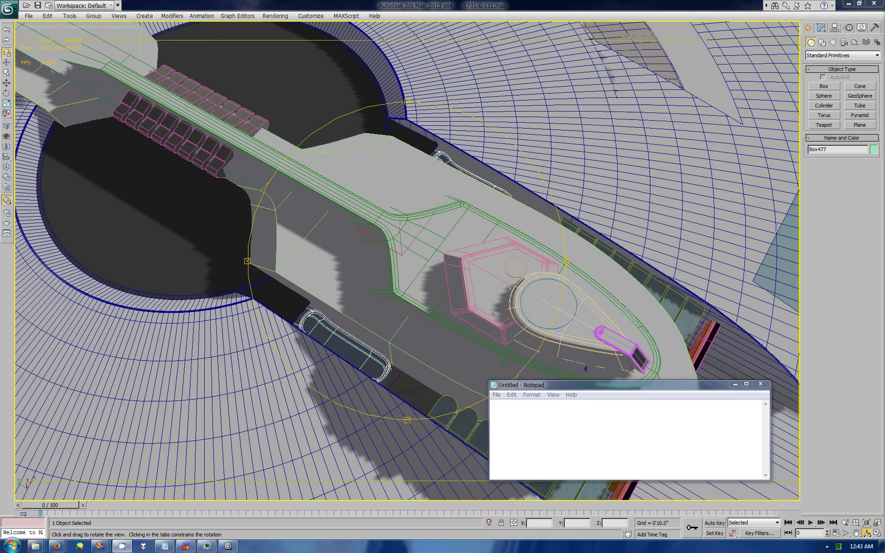
{"action": "left_click", "coordinate": [550, 449]}
{"action": "type", "text": "OK I just saw the length of this vid"}
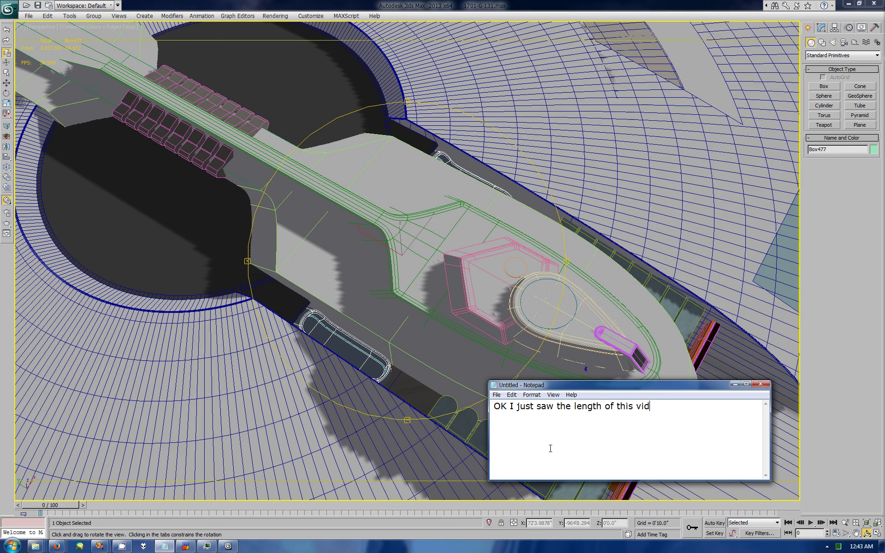
{"action": "type", "text": " so I should probably end the s"}
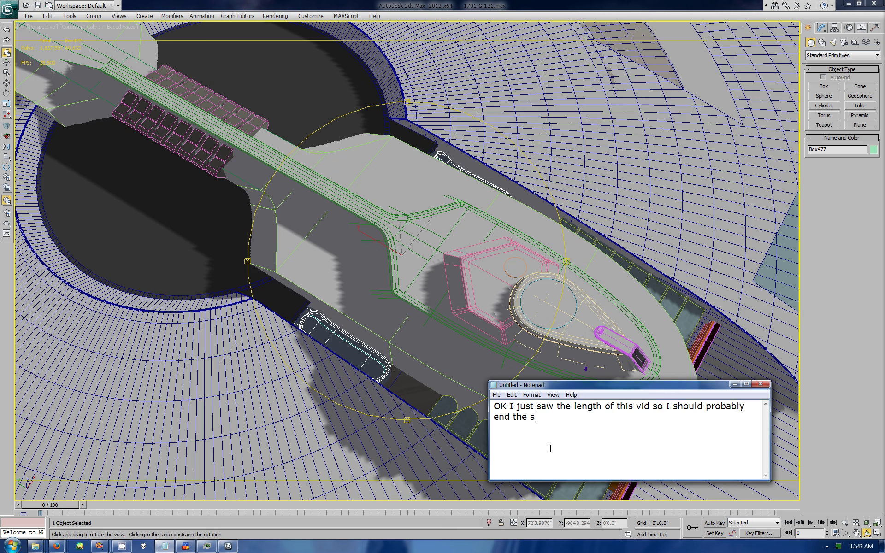
{"action": "type", "text": "ession and start a new one. "}
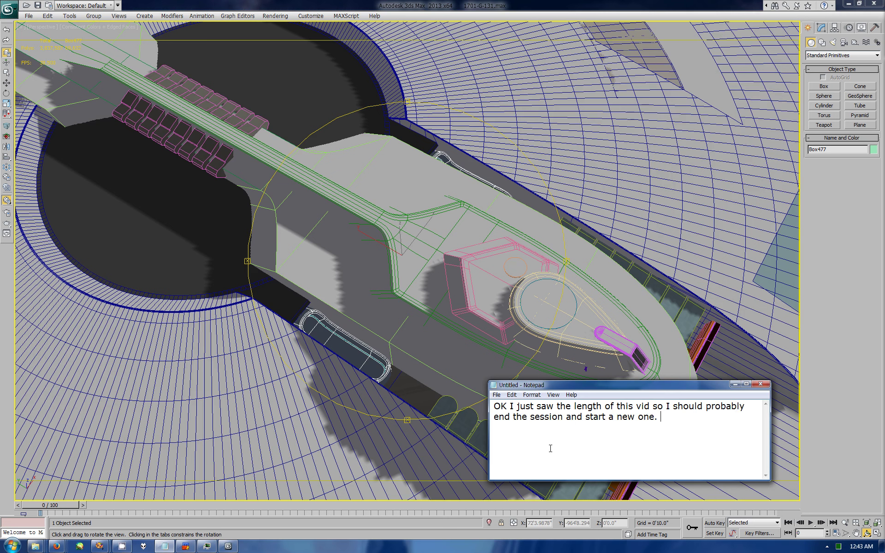
{"action": "type", "text": "though I should go to bed."}
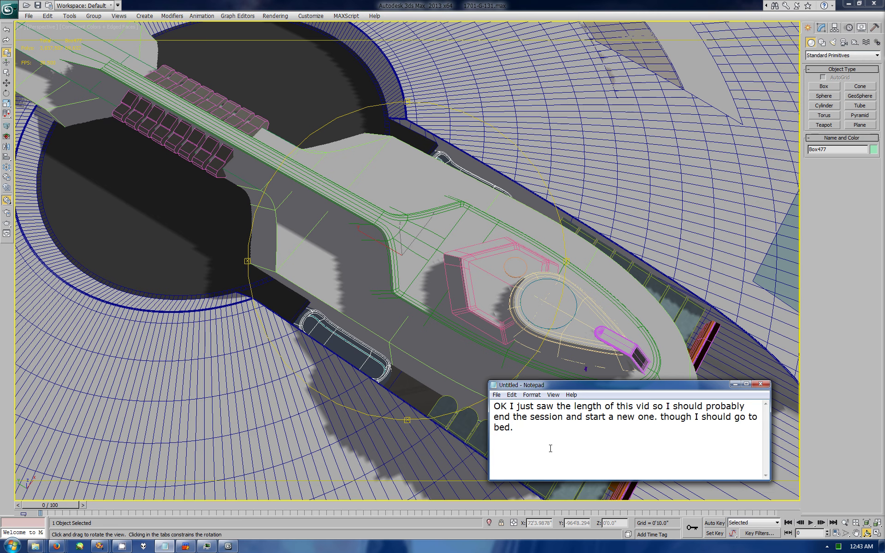
{"action": "key", "text": "BackSpace"}
{"action": "type", "text": "instead."}
{"action": "key", "text": "ctrl+a"}
{"action": "key", "text": "Delete"}
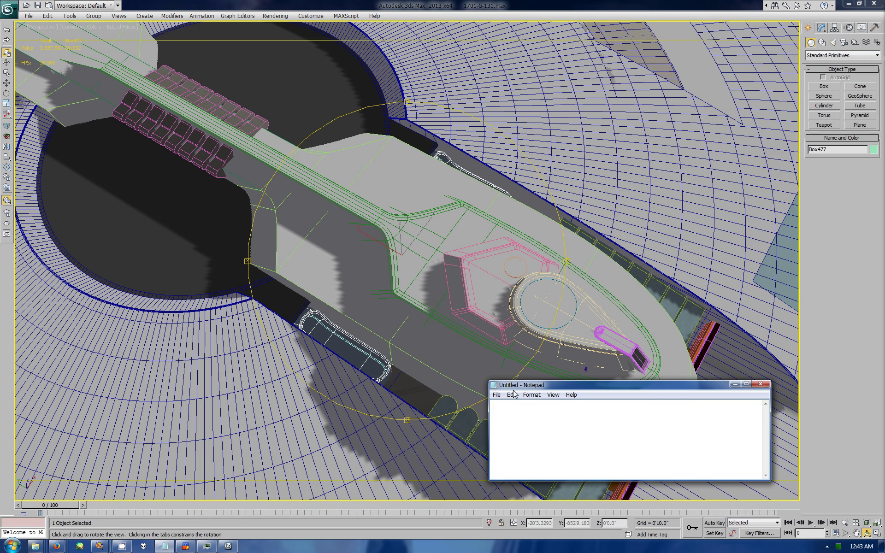